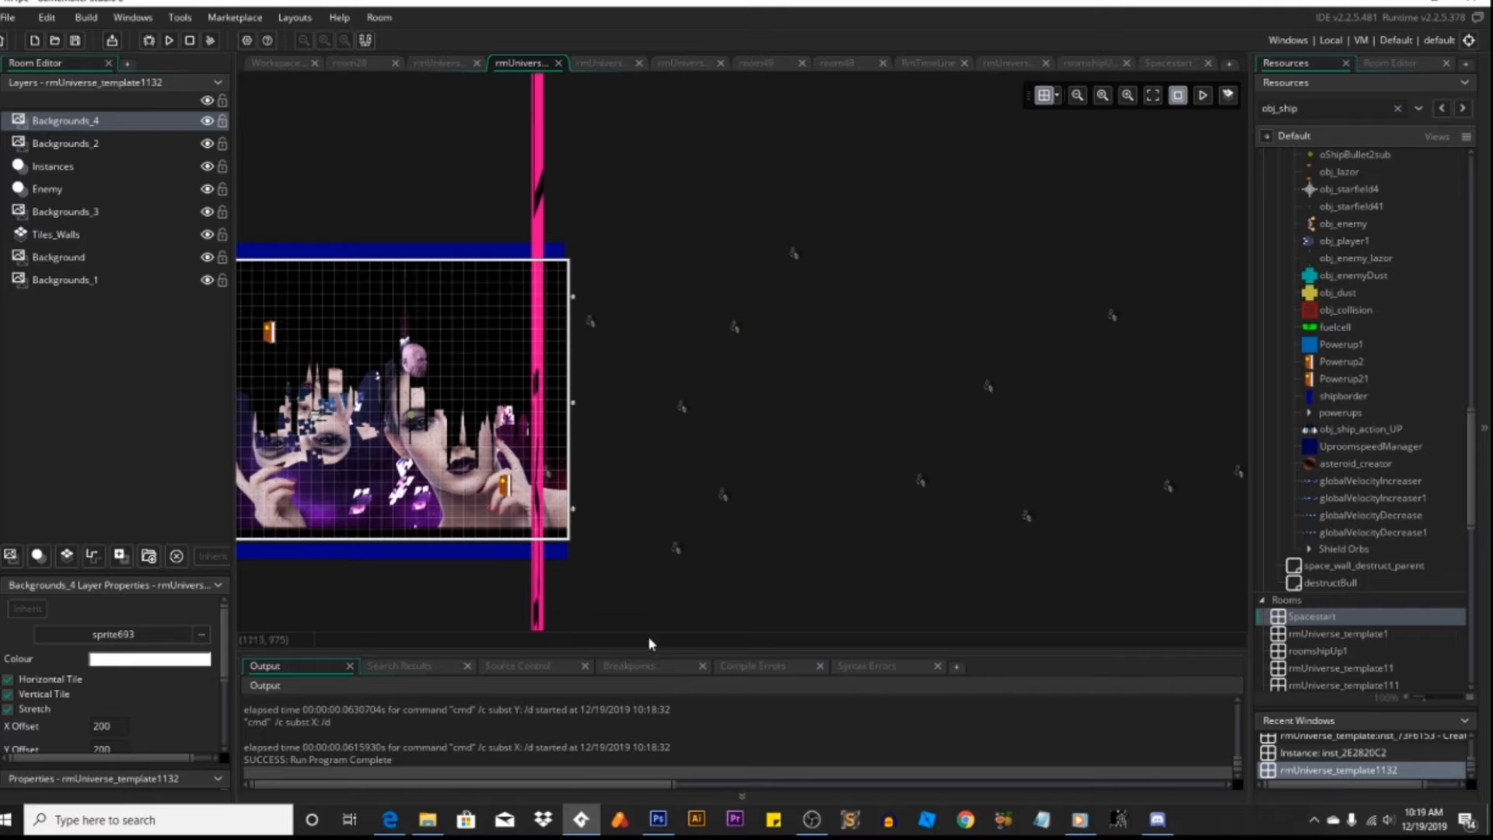
Step: Open the Spacestart room, bring its full width into view, and run the game
left_click(659, 822)
key("alt+Tab")
left_click(681, 65)
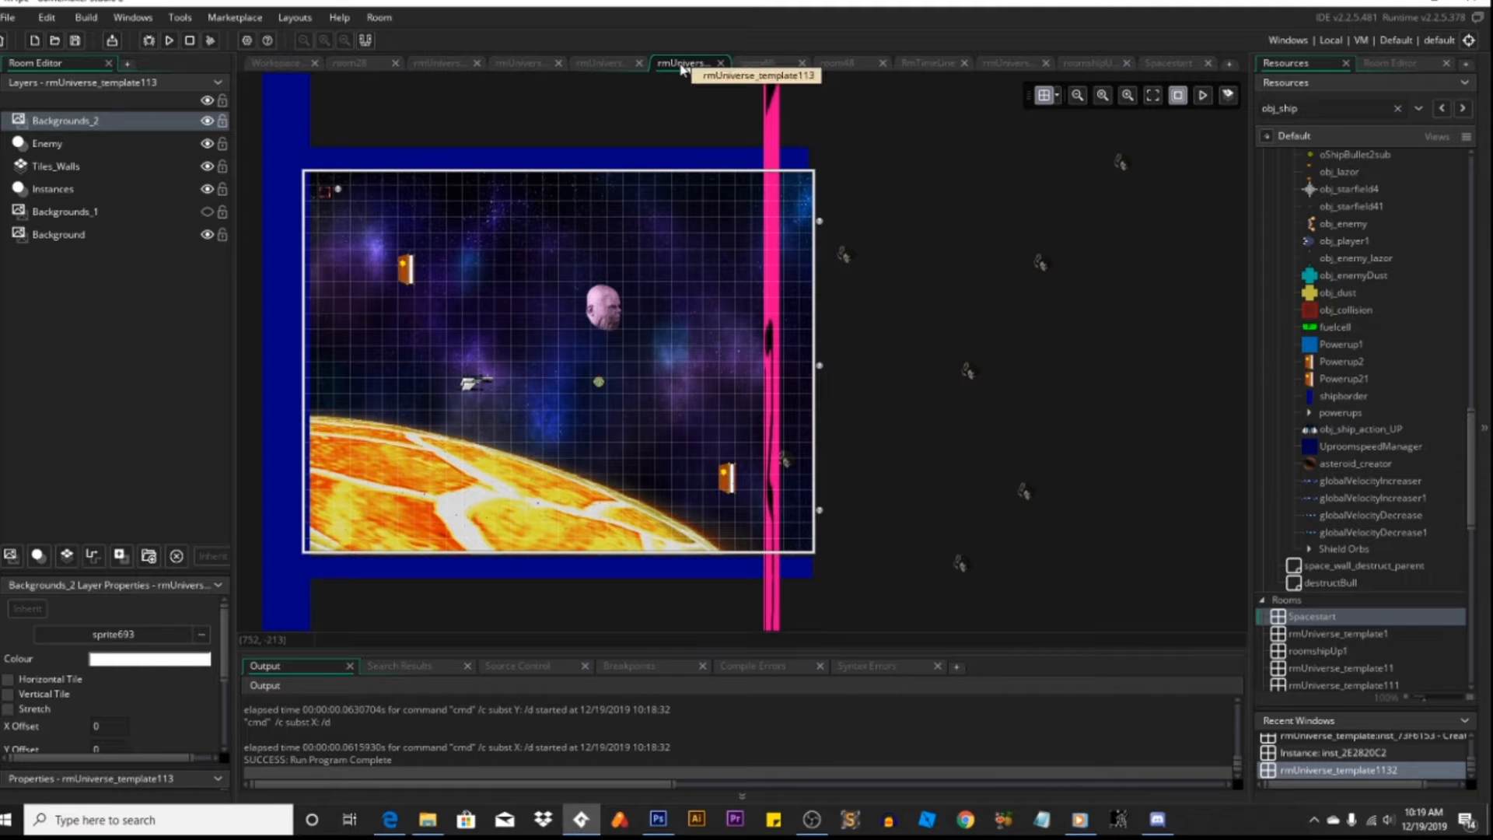
left_click(1151, 65)
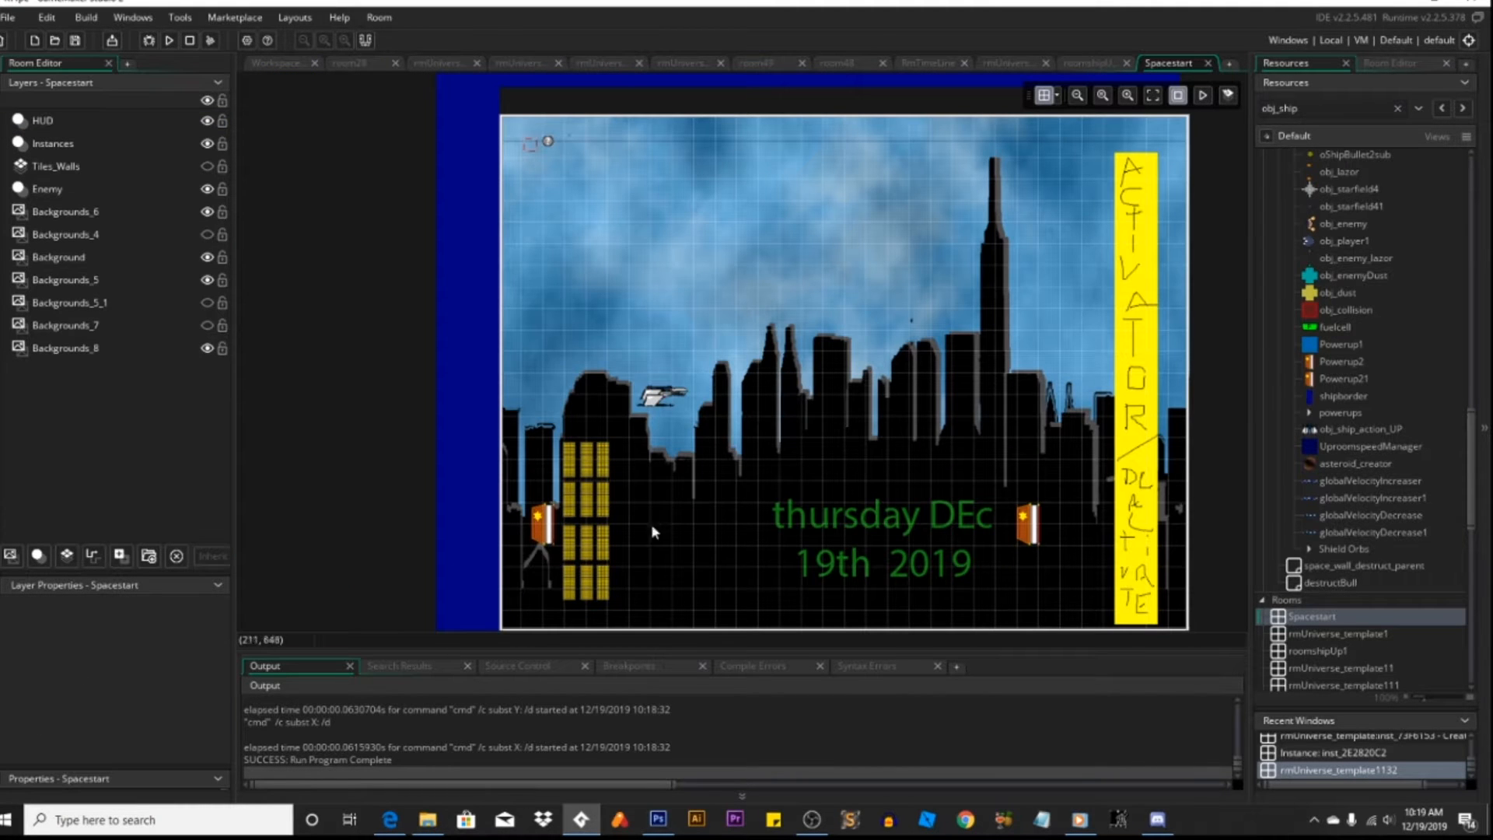
scroll(674, 487, "up", 3)
scroll(675, 488, "down", 5)
scroll(703, 484, "up", 1, "ctrl")
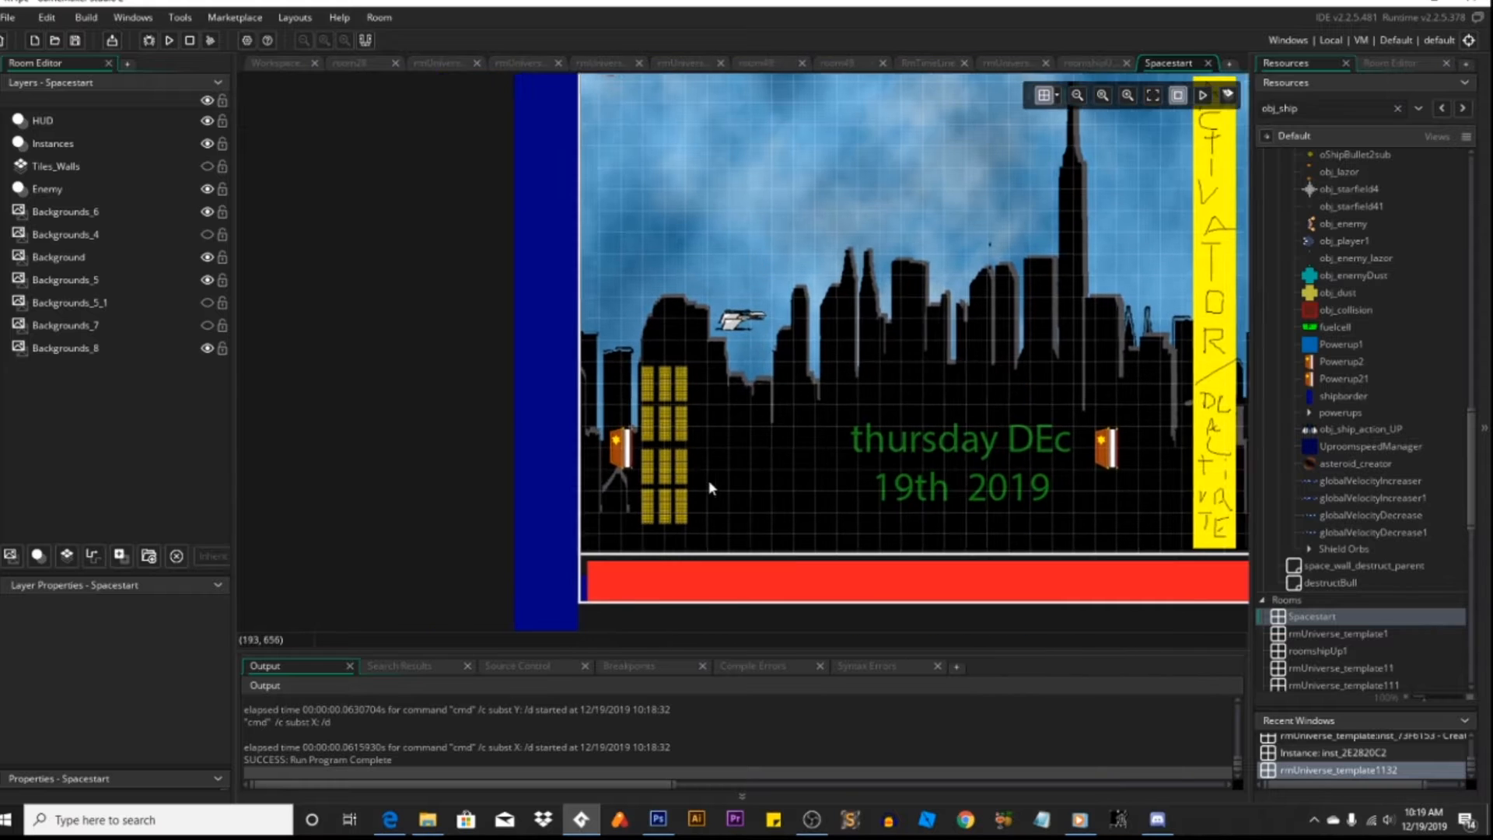
scroll(710, 487, "right", 3, "shift")
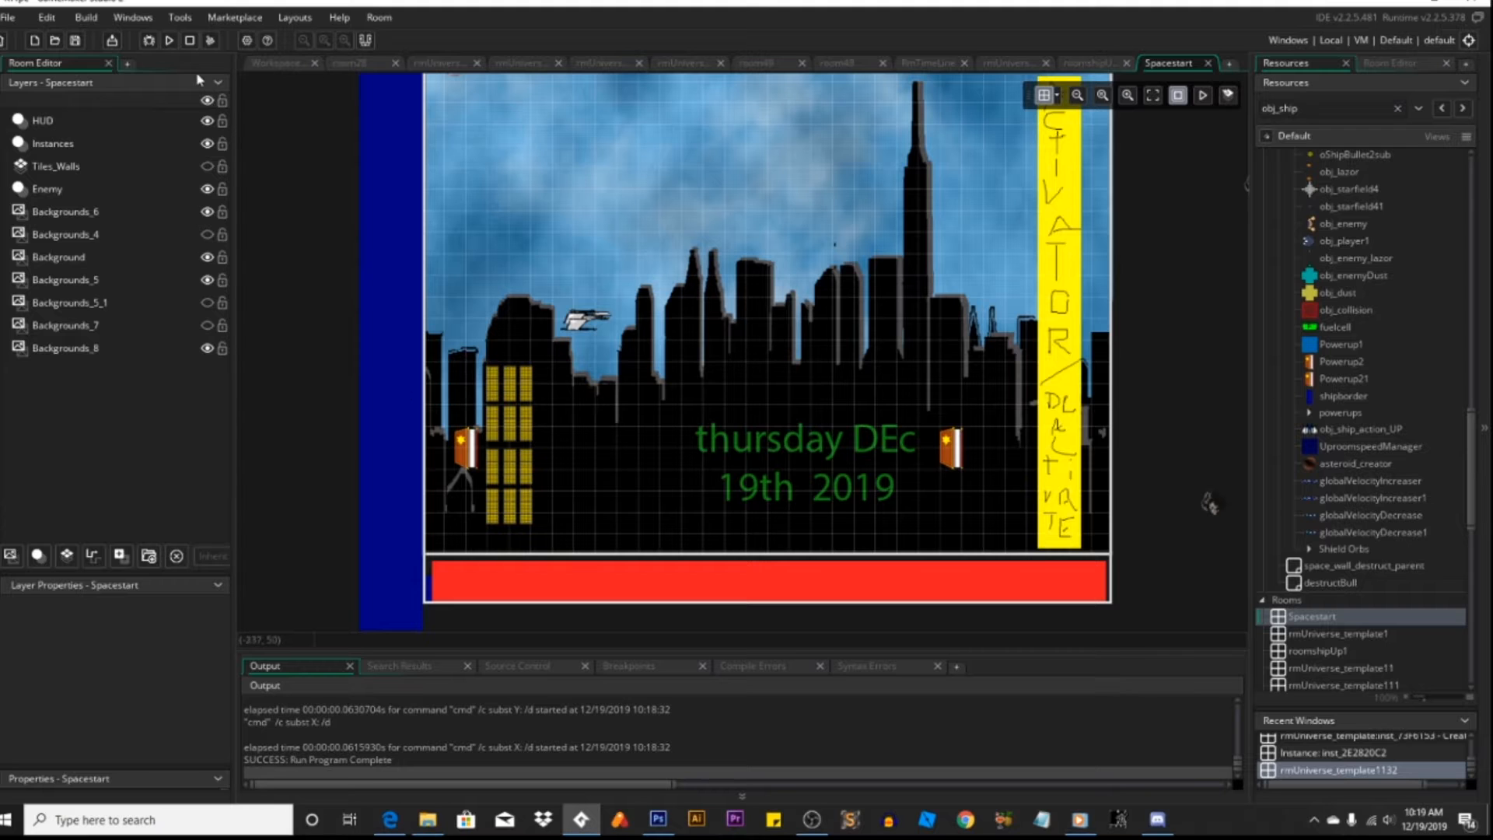
left_click(168, 39)
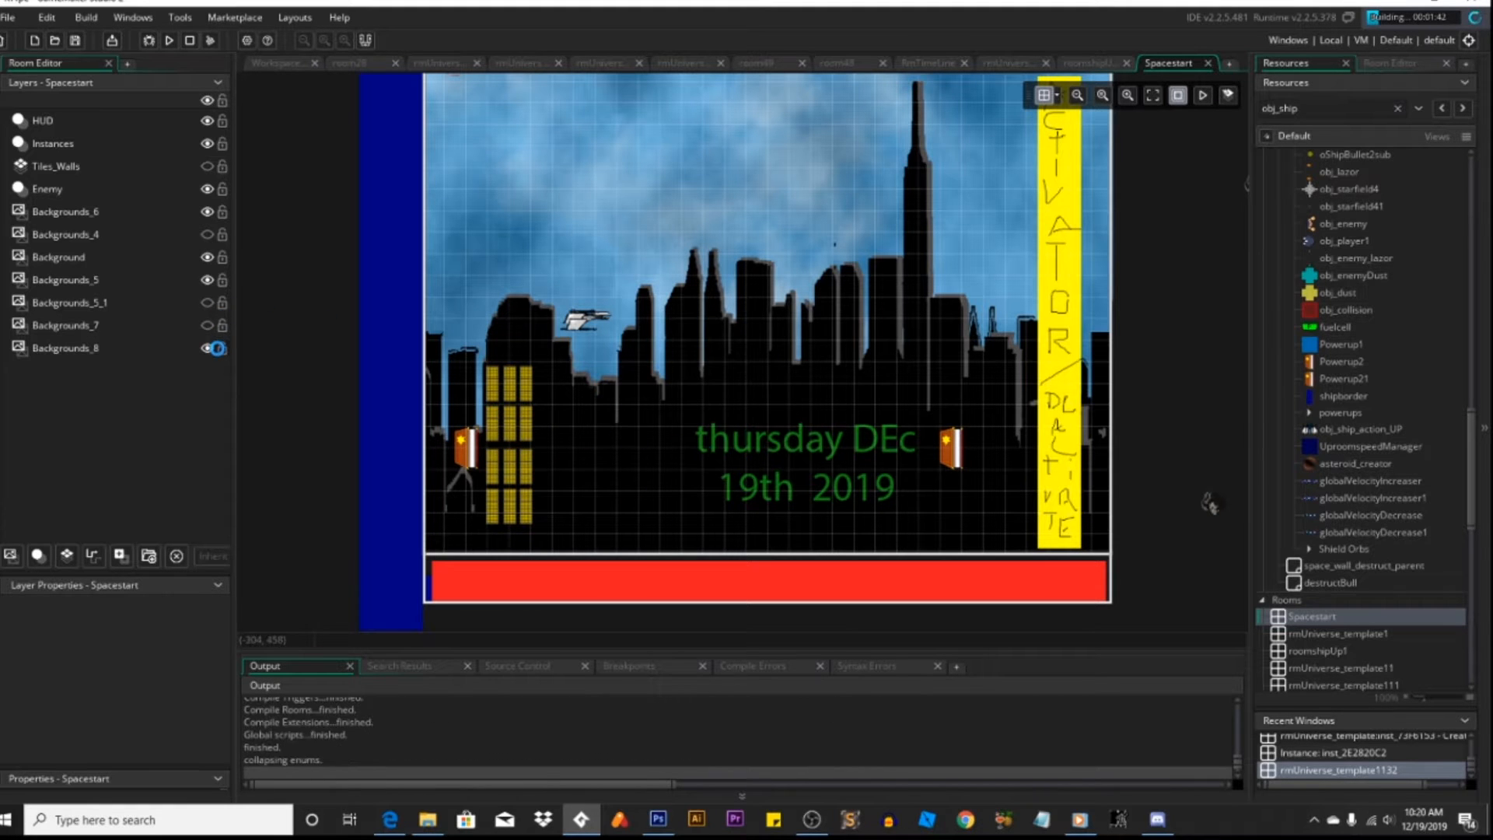
Step: Toggle the visibility of Backgrounds_8 and Backgrounds_6 to check their content, and select Backgrounds_6 to see its sprite
left_click(206, 348)
left_click(207, 347)
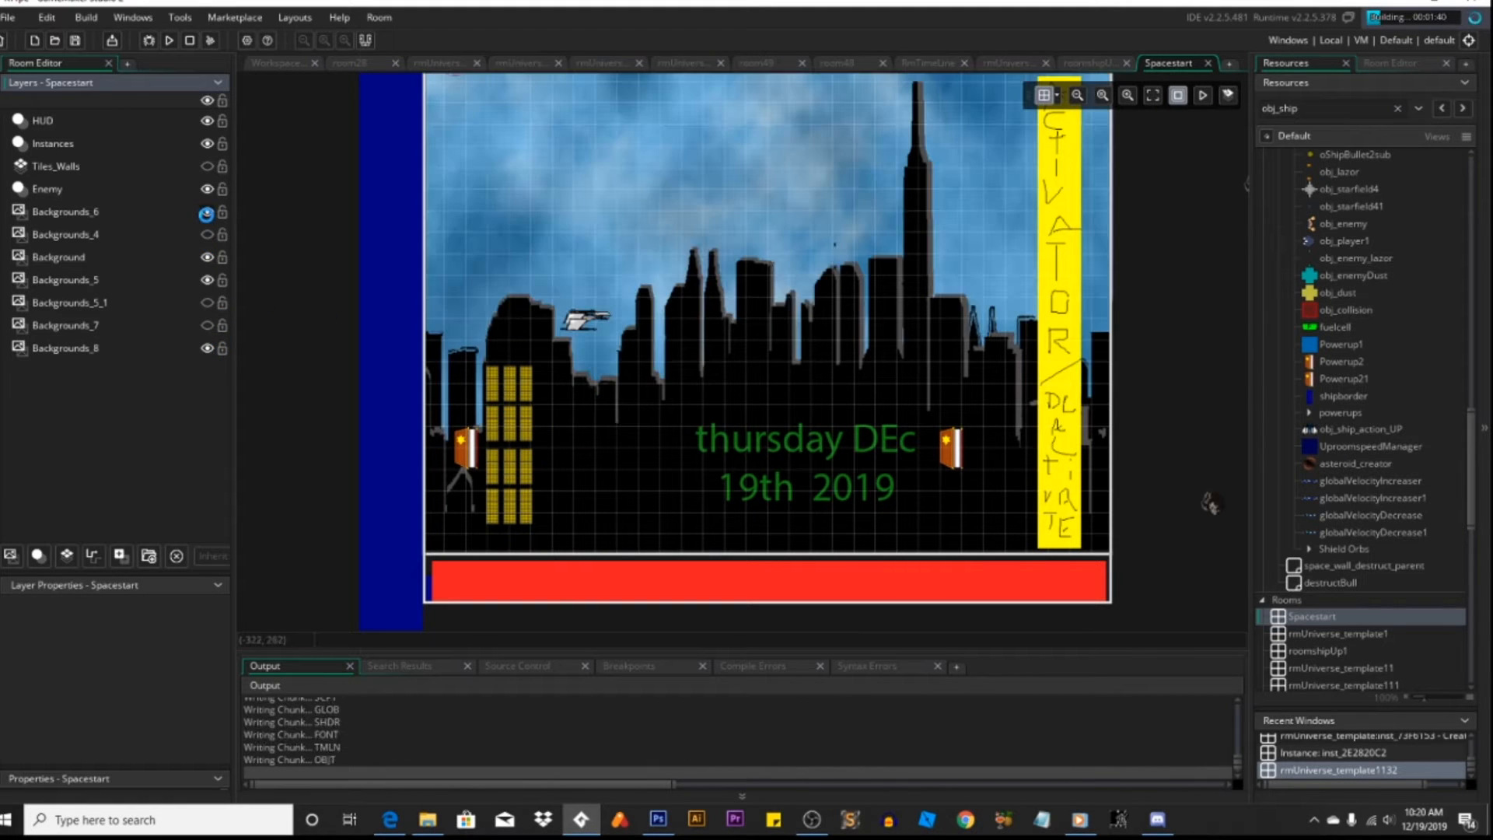
left_click(207, 211)
left_click(207, 211)
left_click(207, 212)
left_click(207, 212)
left_click(103, 213)
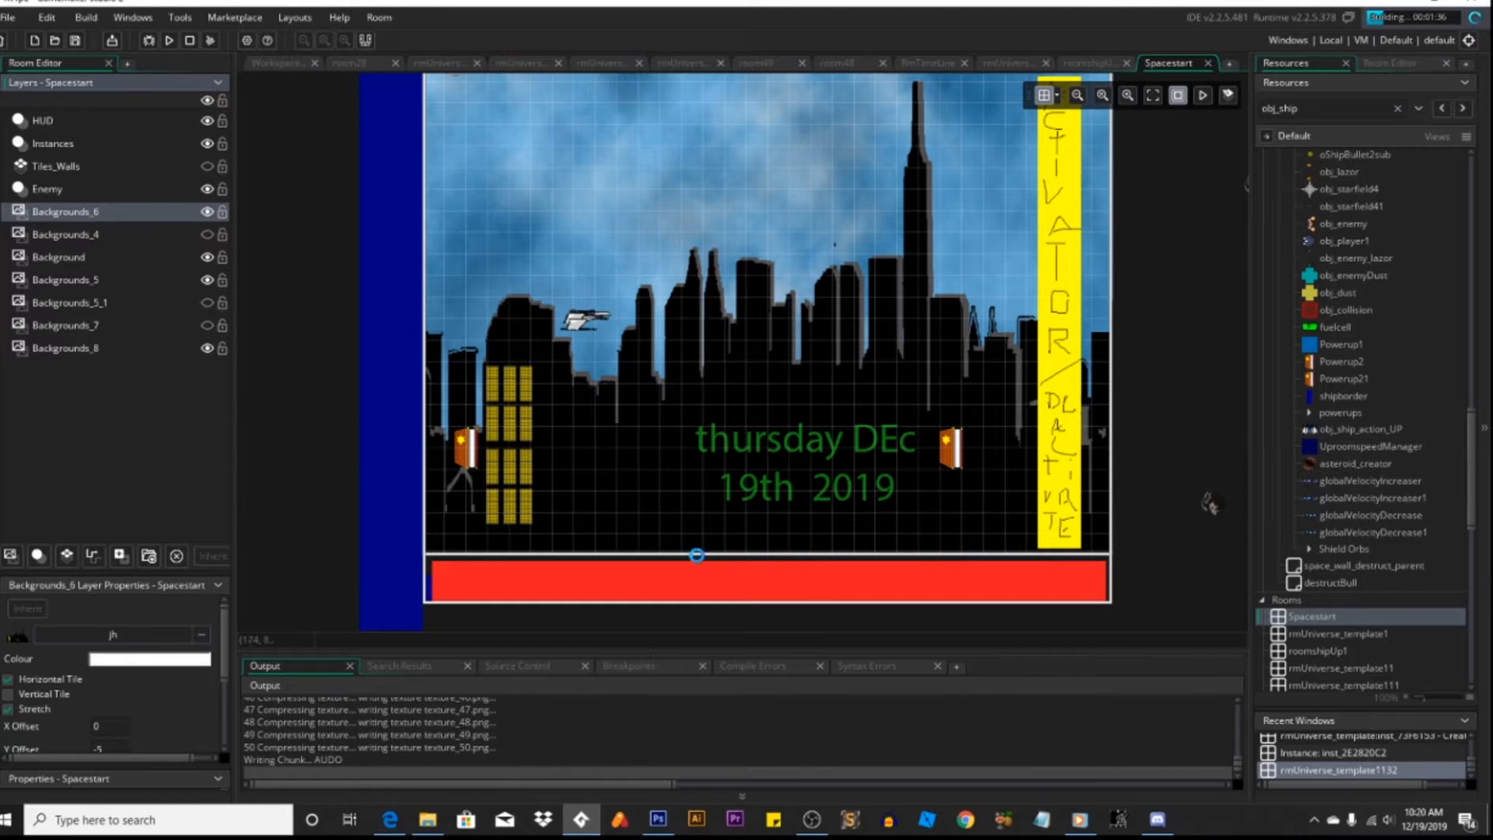
Step: Switch to File Explorer and open the jh folder inside the RTYpe project's sprites folder
left_click(428, 820)
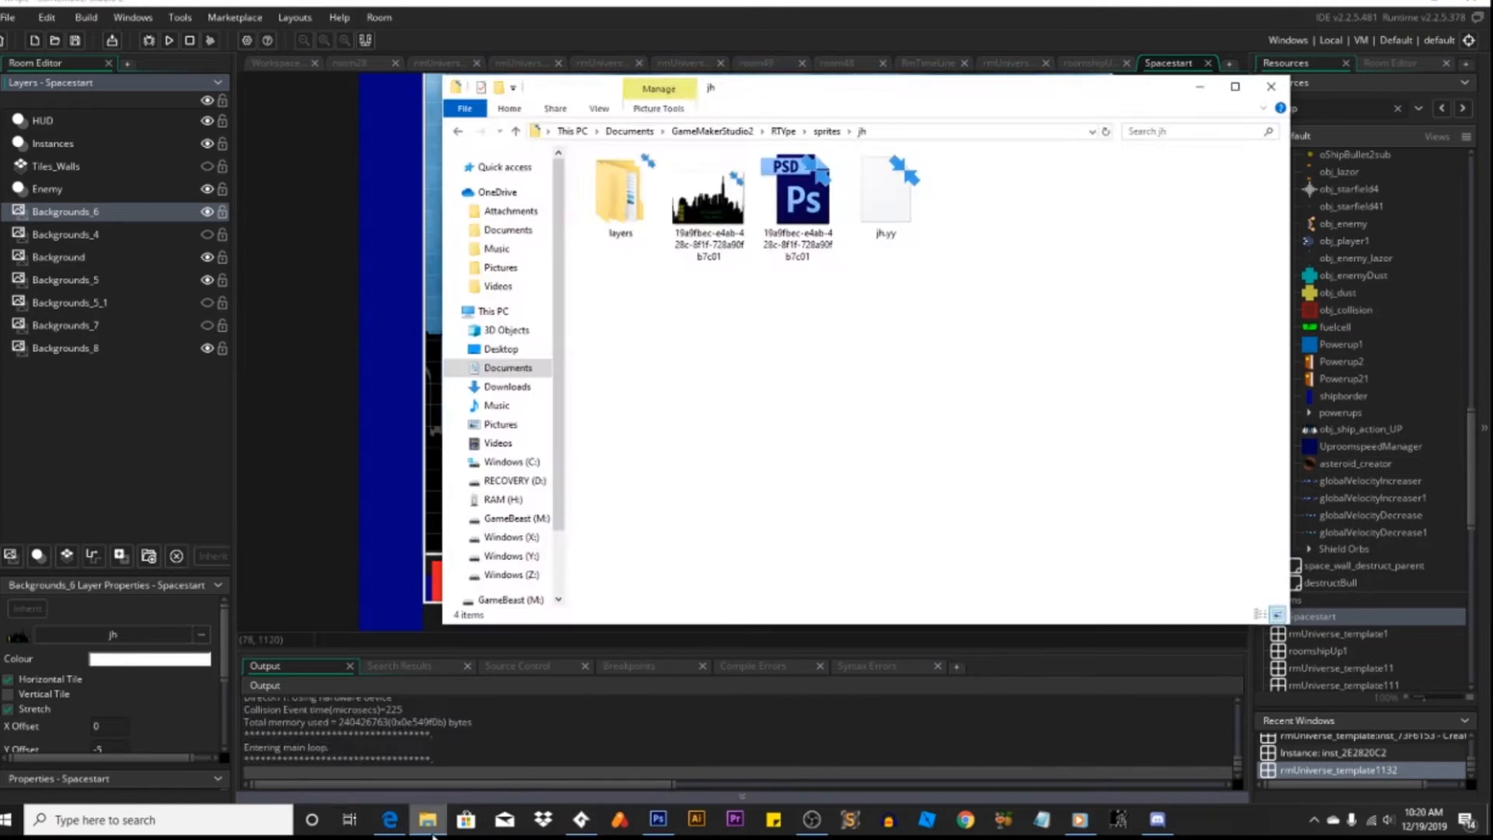
left_click(783, 132)
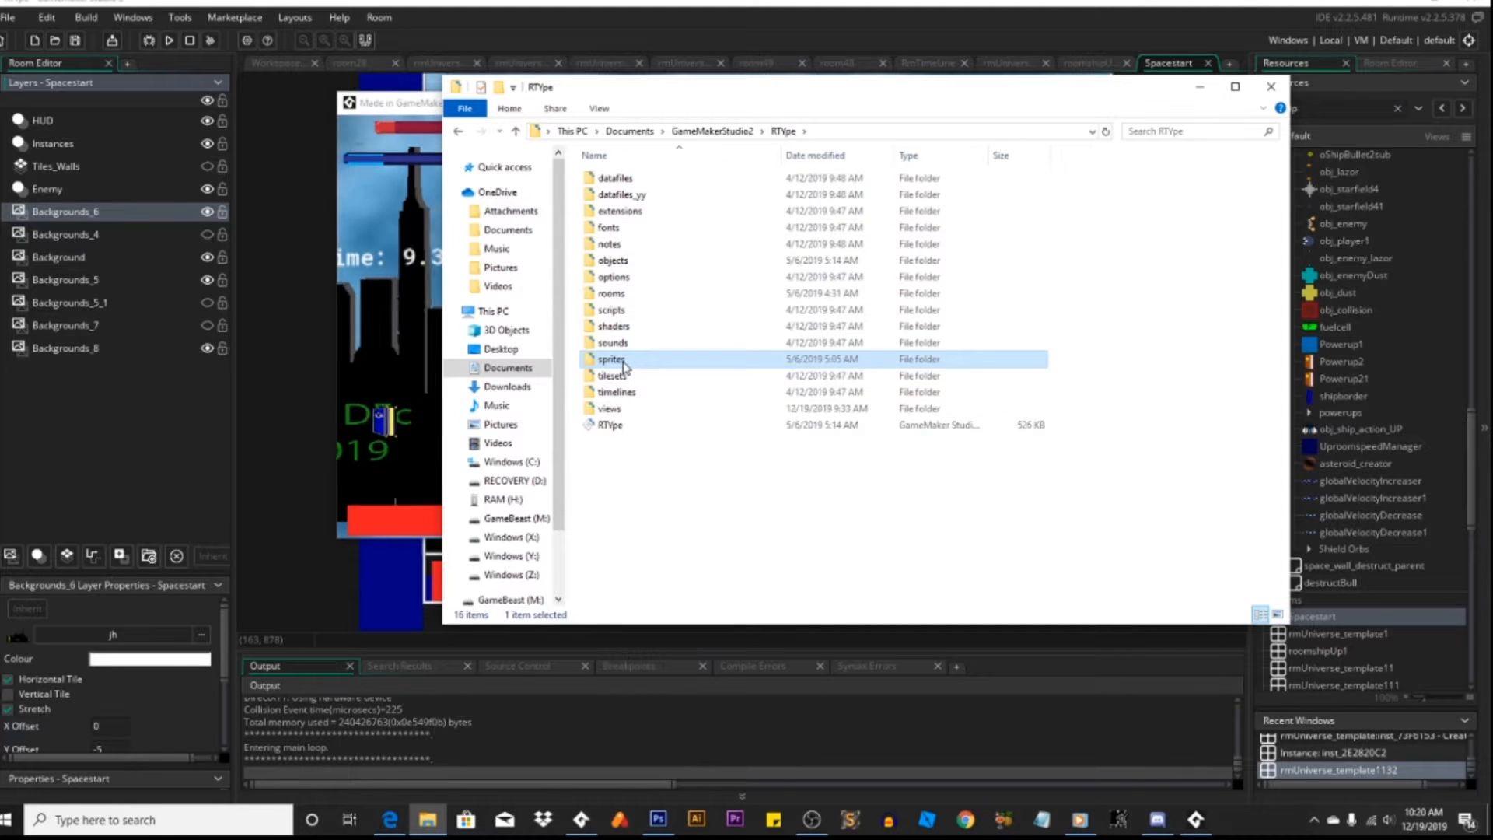
double_click(627, 366)
scroll(627, 366, "down", 10)
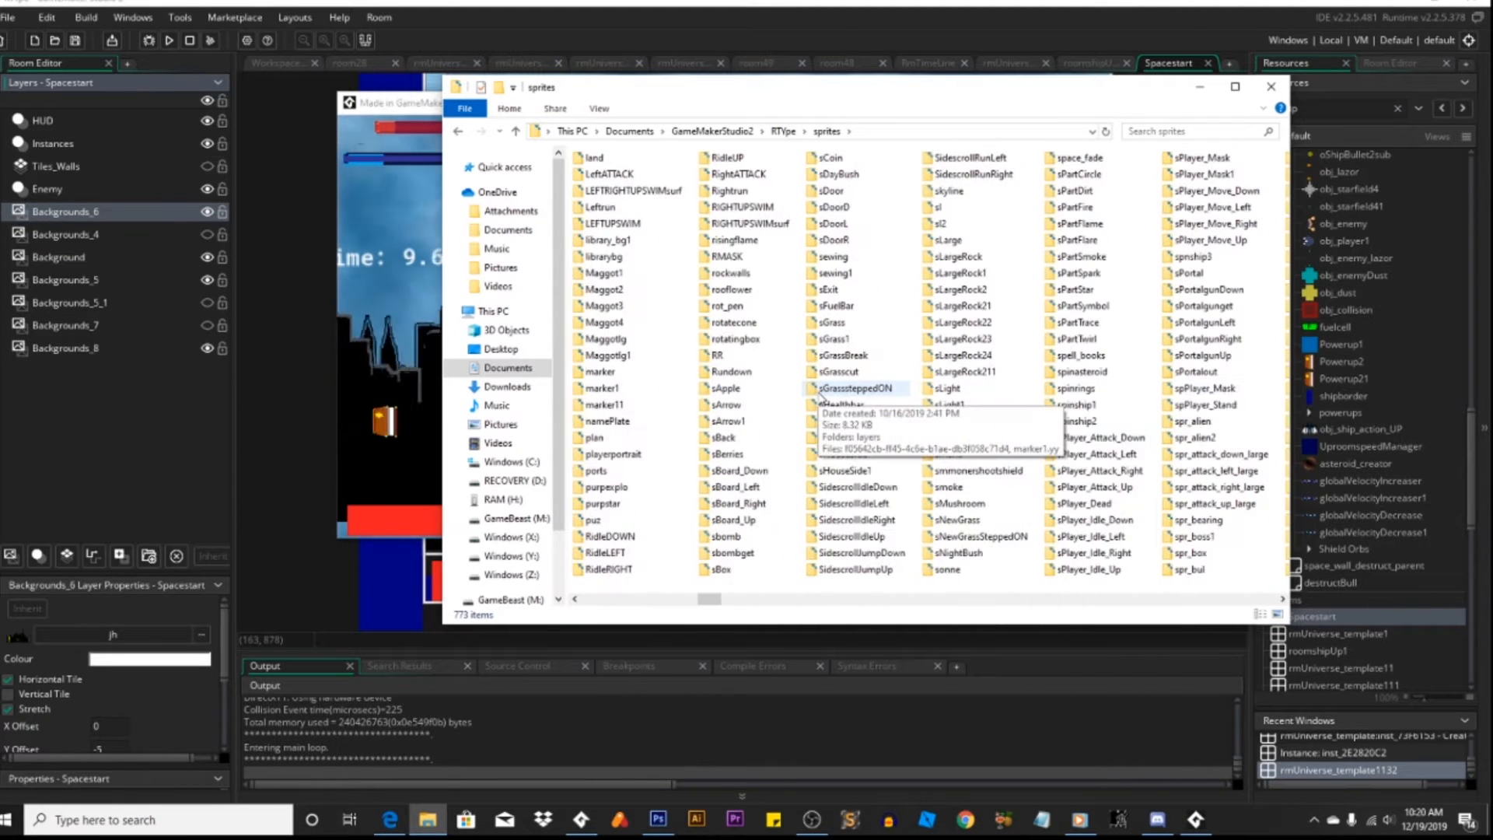
scroll(821, 395, "up", 3)
left_click(821, 389)
key("j")
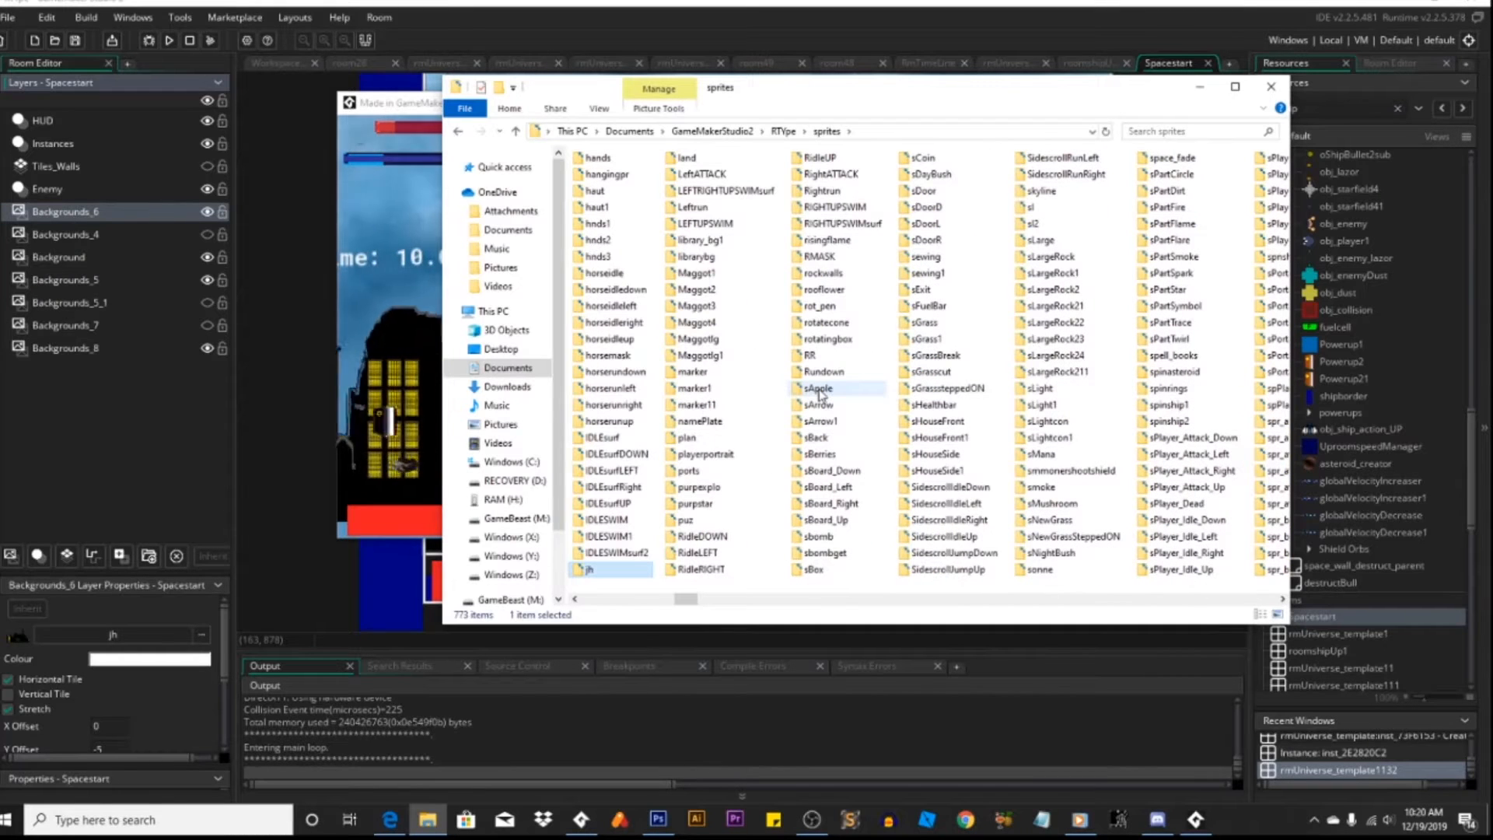
double_click(600, 576)
Step: Show the jh folder's contents as extra large icons and delete its PSD file
right_click(710, 407)
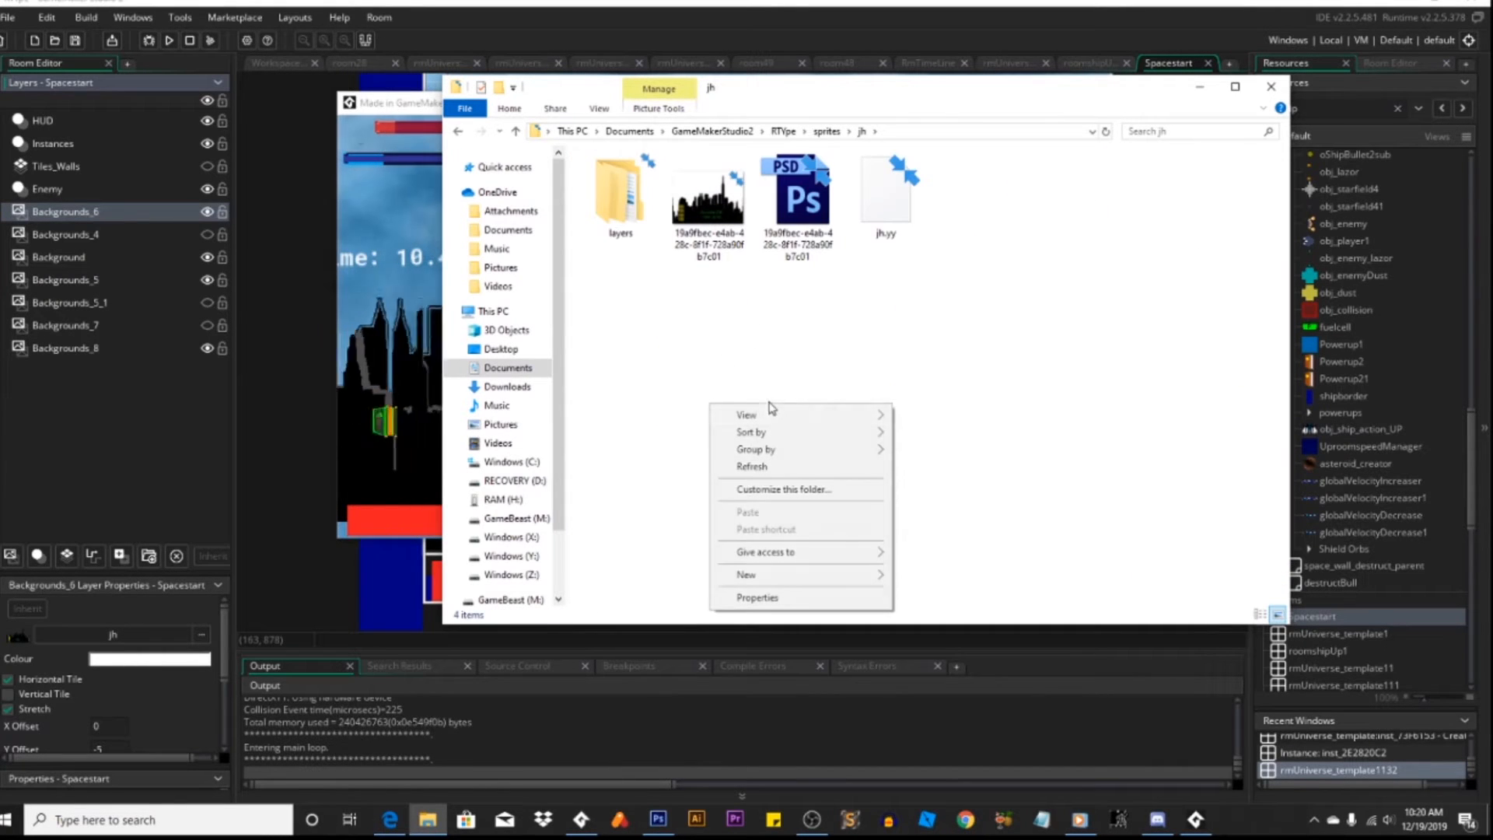
mouse_move(778, 419)
left_click(933, 430)
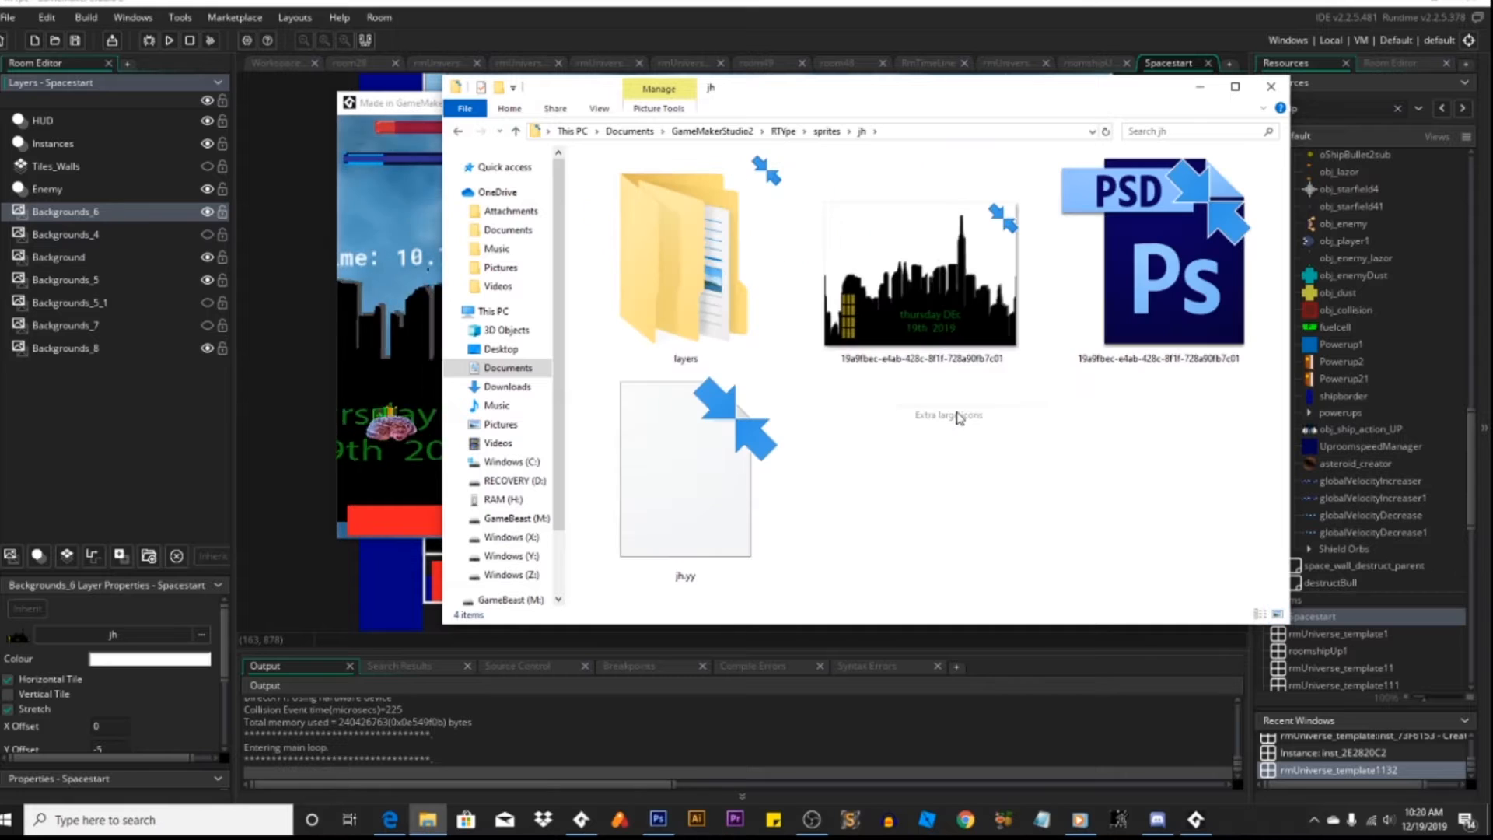
left_click(1135, 293)
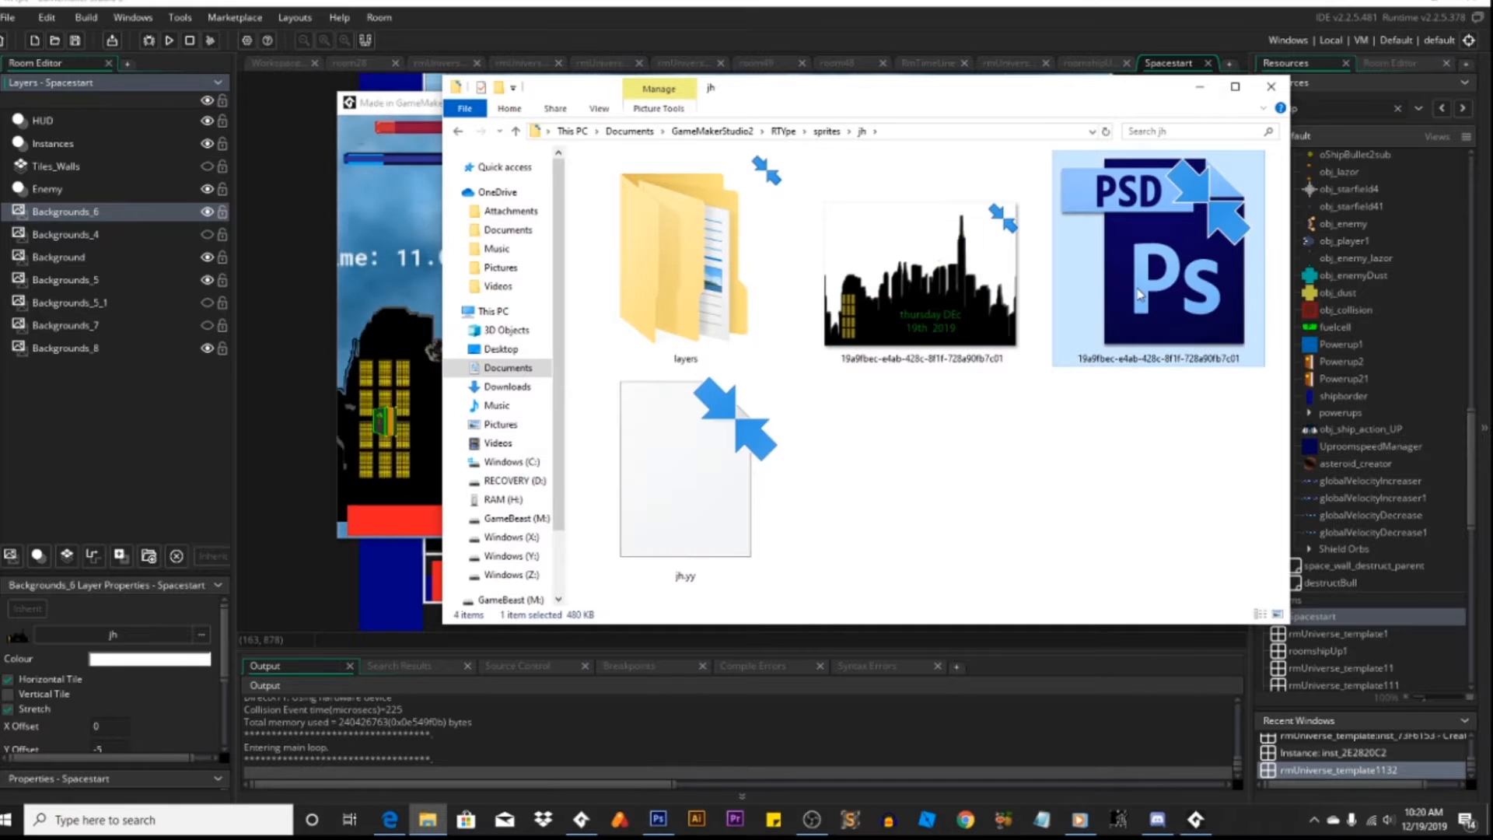
key("Delete")
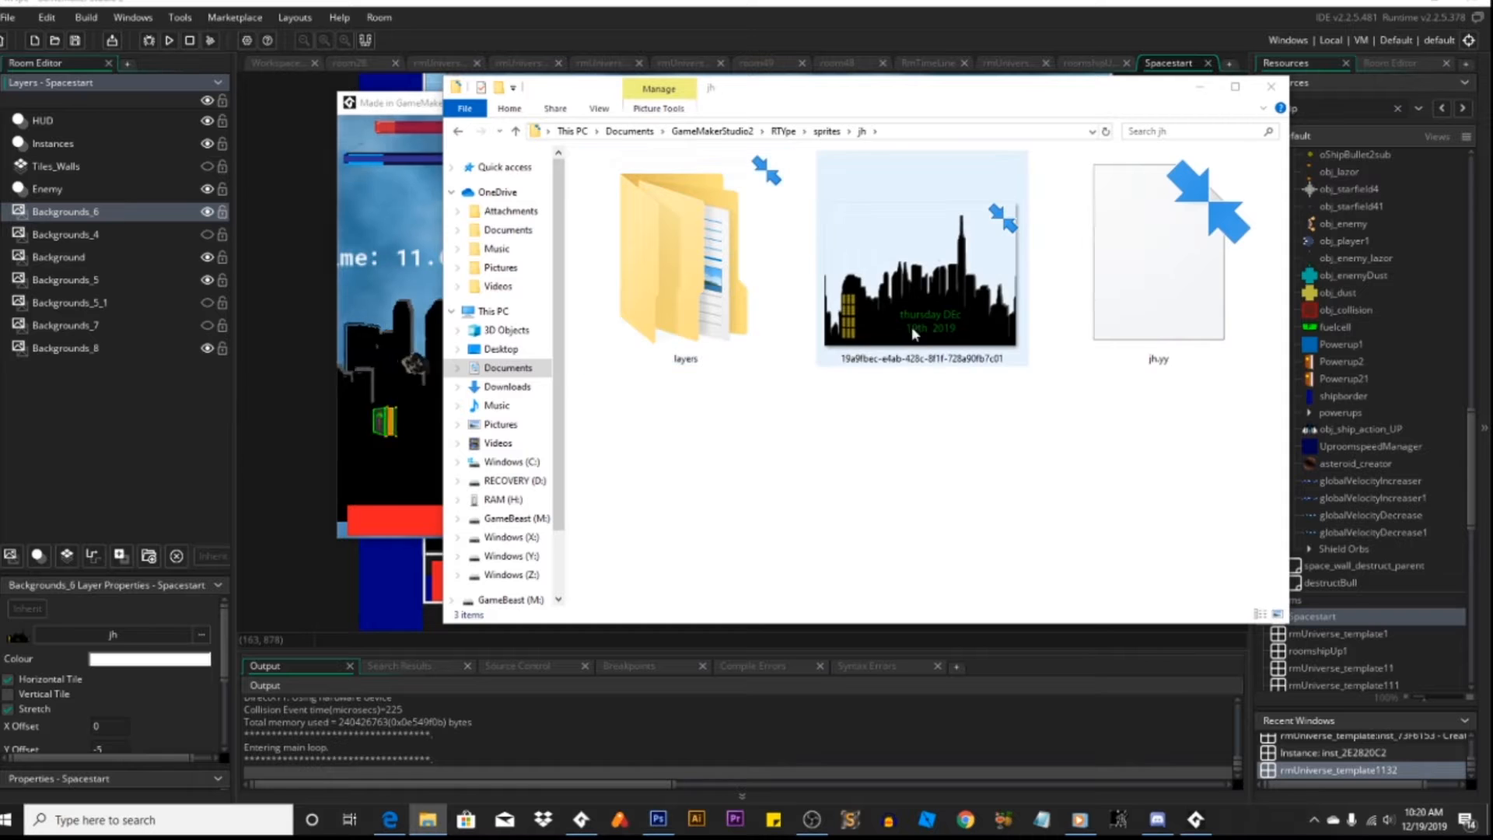
Step: Watch the skyline background in the running game with the volume lowered, and close the game window
left_click(431, 355)
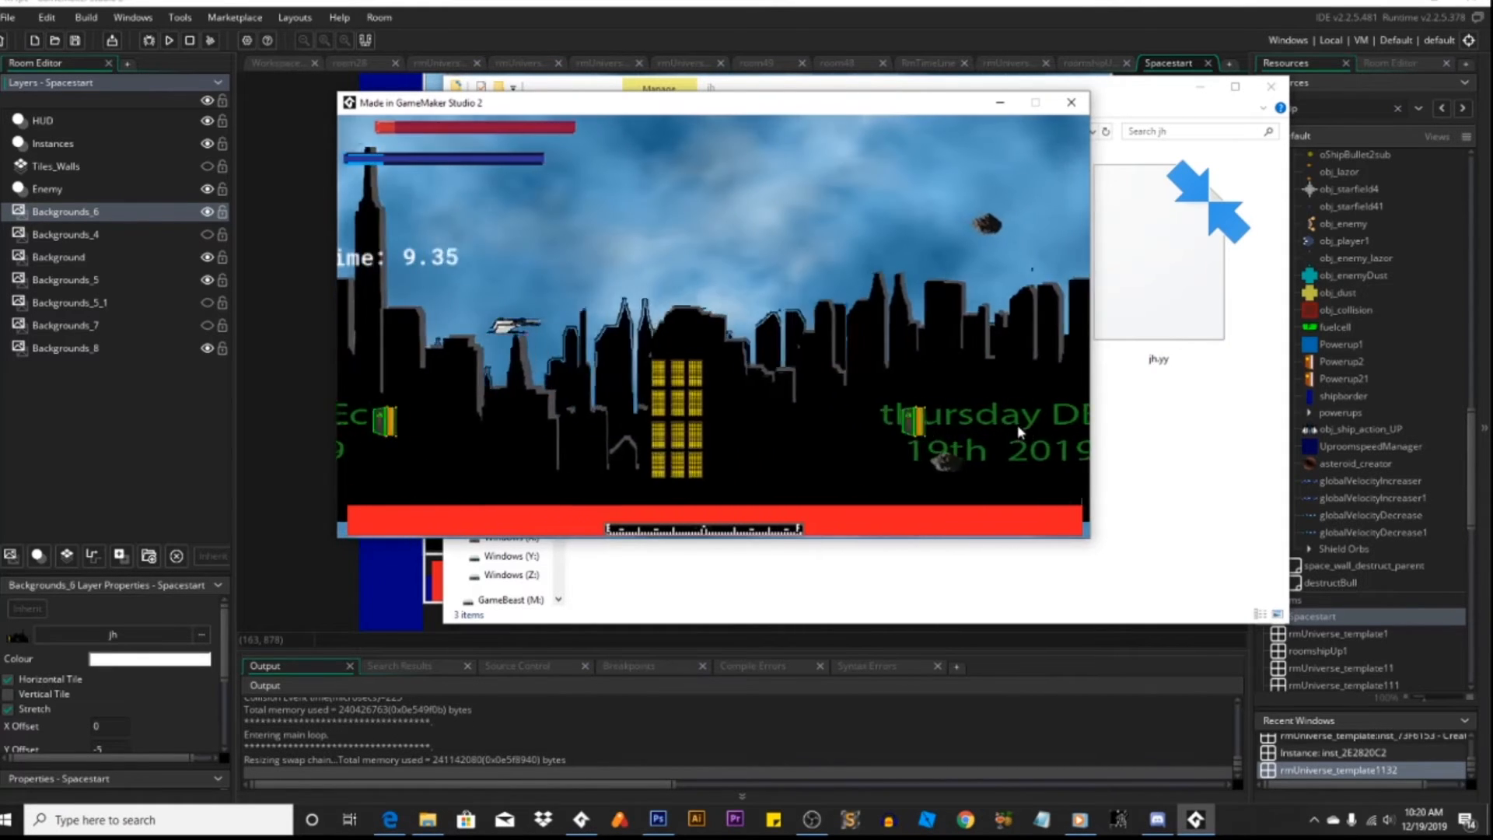
key("XF86AudioLowerVolume")
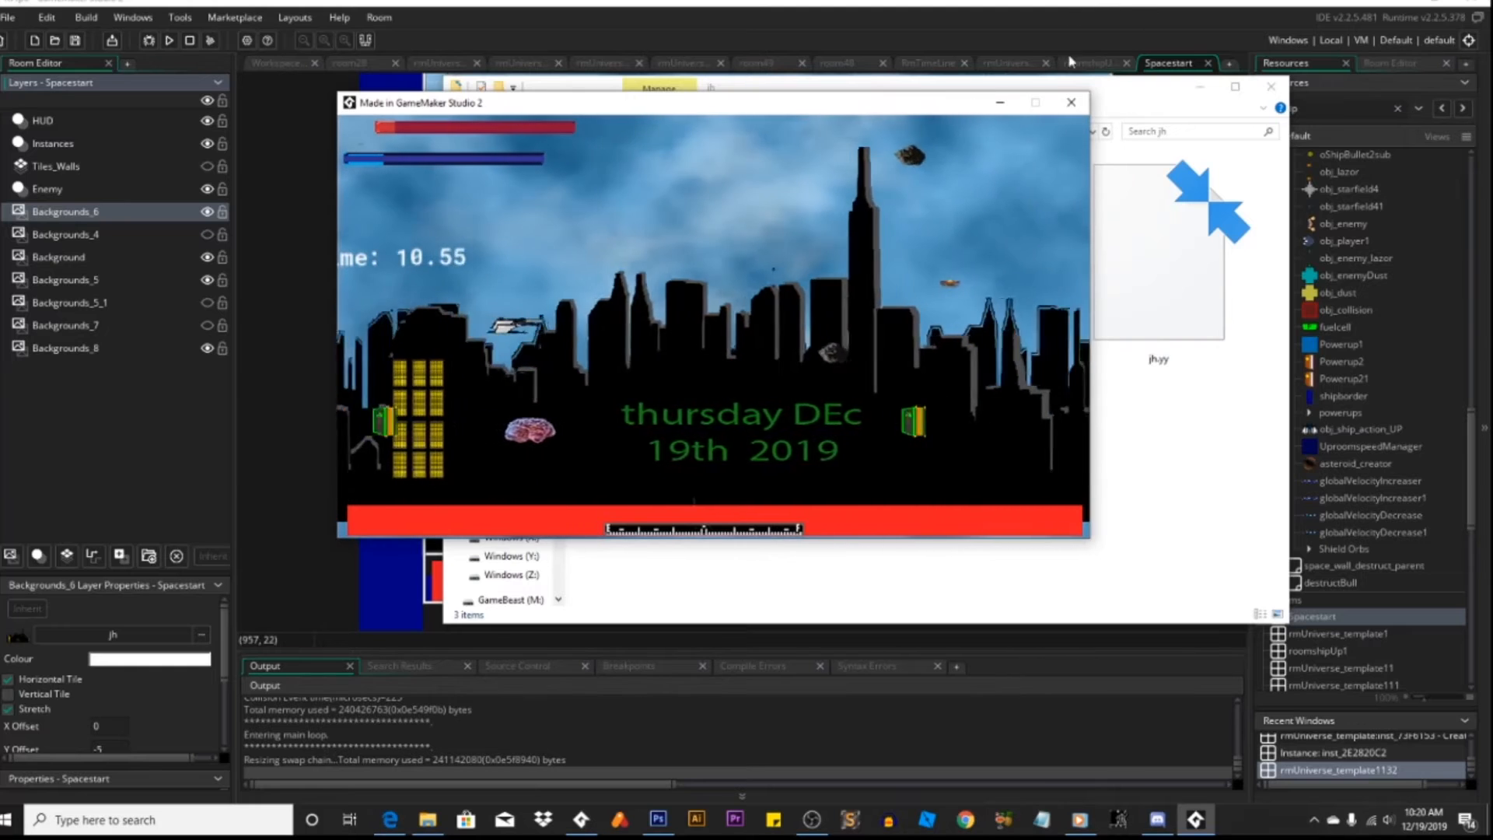
left_click(1071, 105)
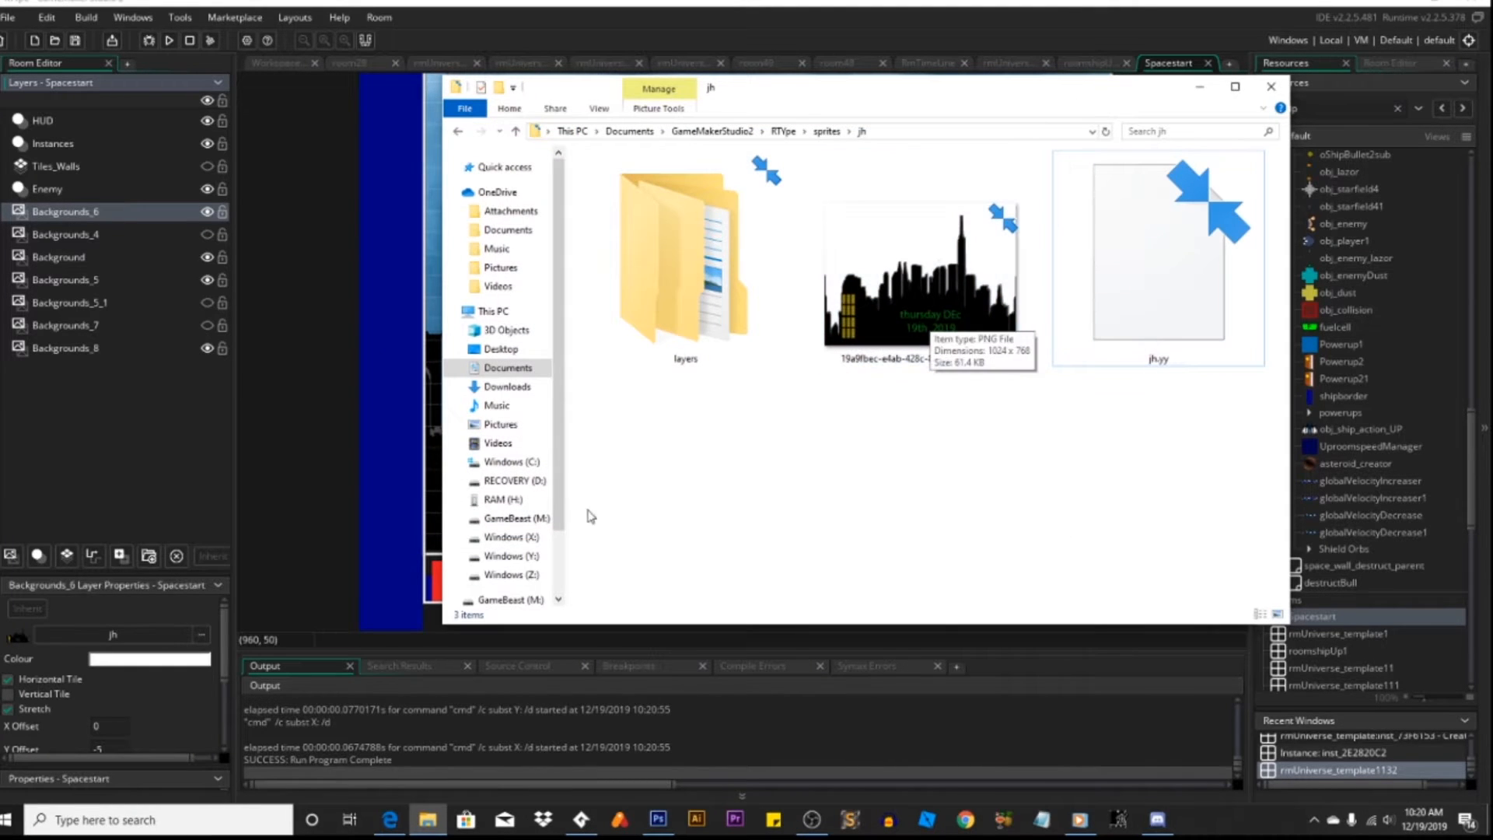
Step: Try to open the skyline PNG in Photoshop, and set the jh folder to Details view
double_click(882, 336)
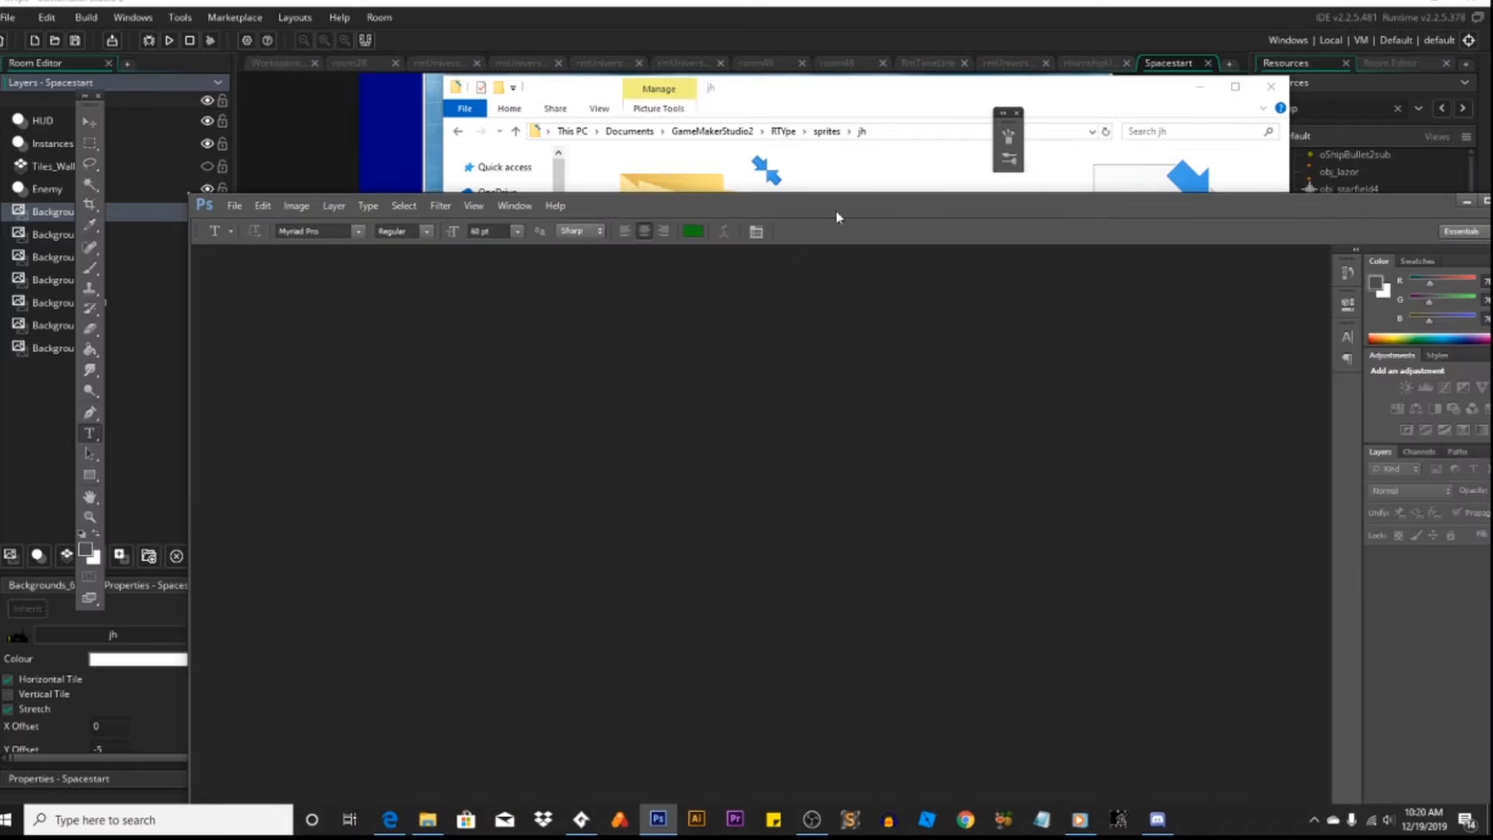
left_click(884, 100)
left_click_drag(921, 257, 863, 373)
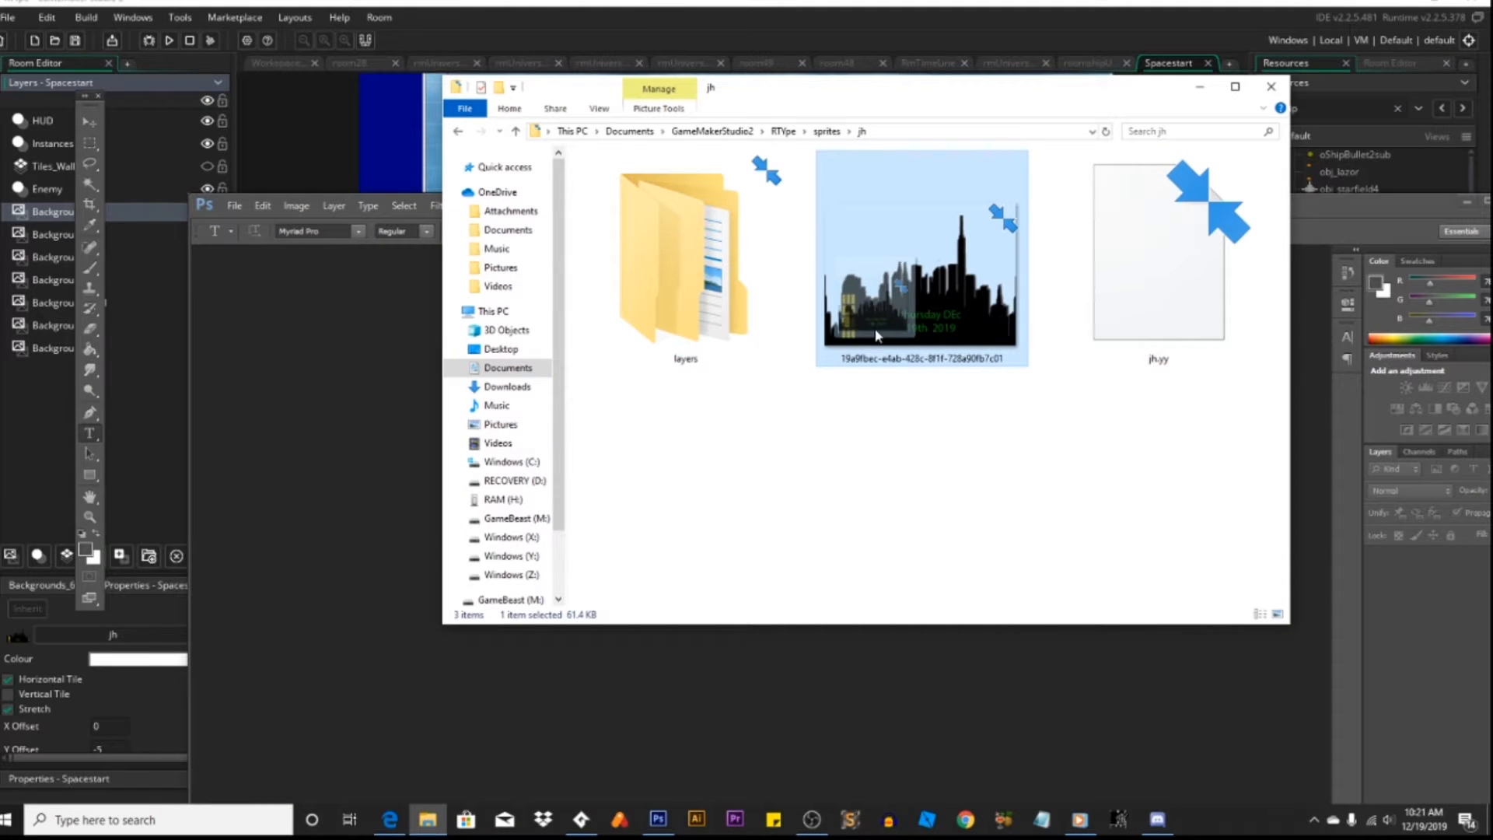
left_click(863, 487)
right_click(941, 476)
mouse_move(946, 490)
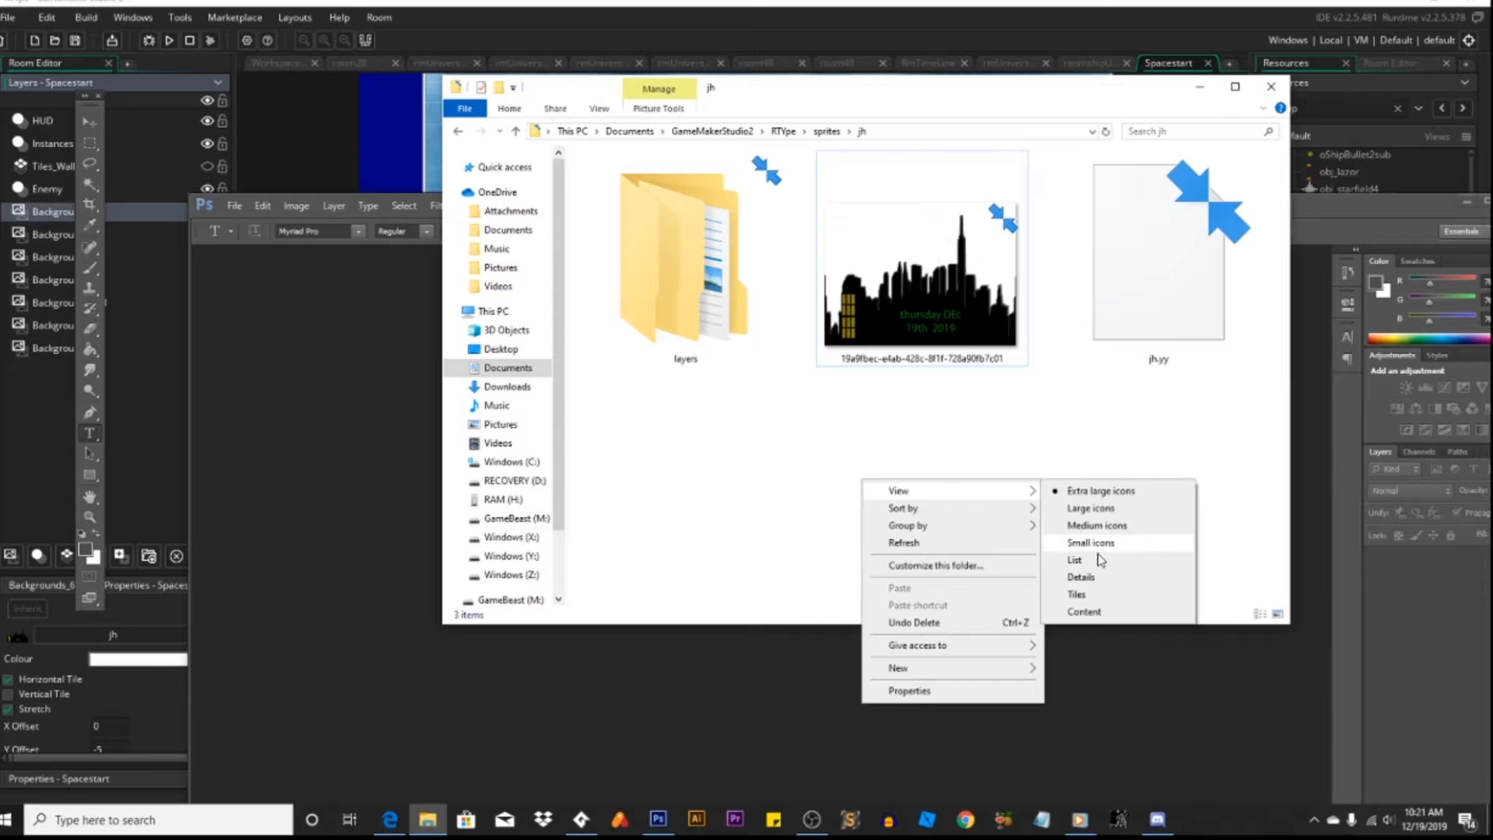
left_click(1096, 583)
Step: Open the skyline PNG from the jh folder in Photoshop and maximize the window
left_click(923, 198)
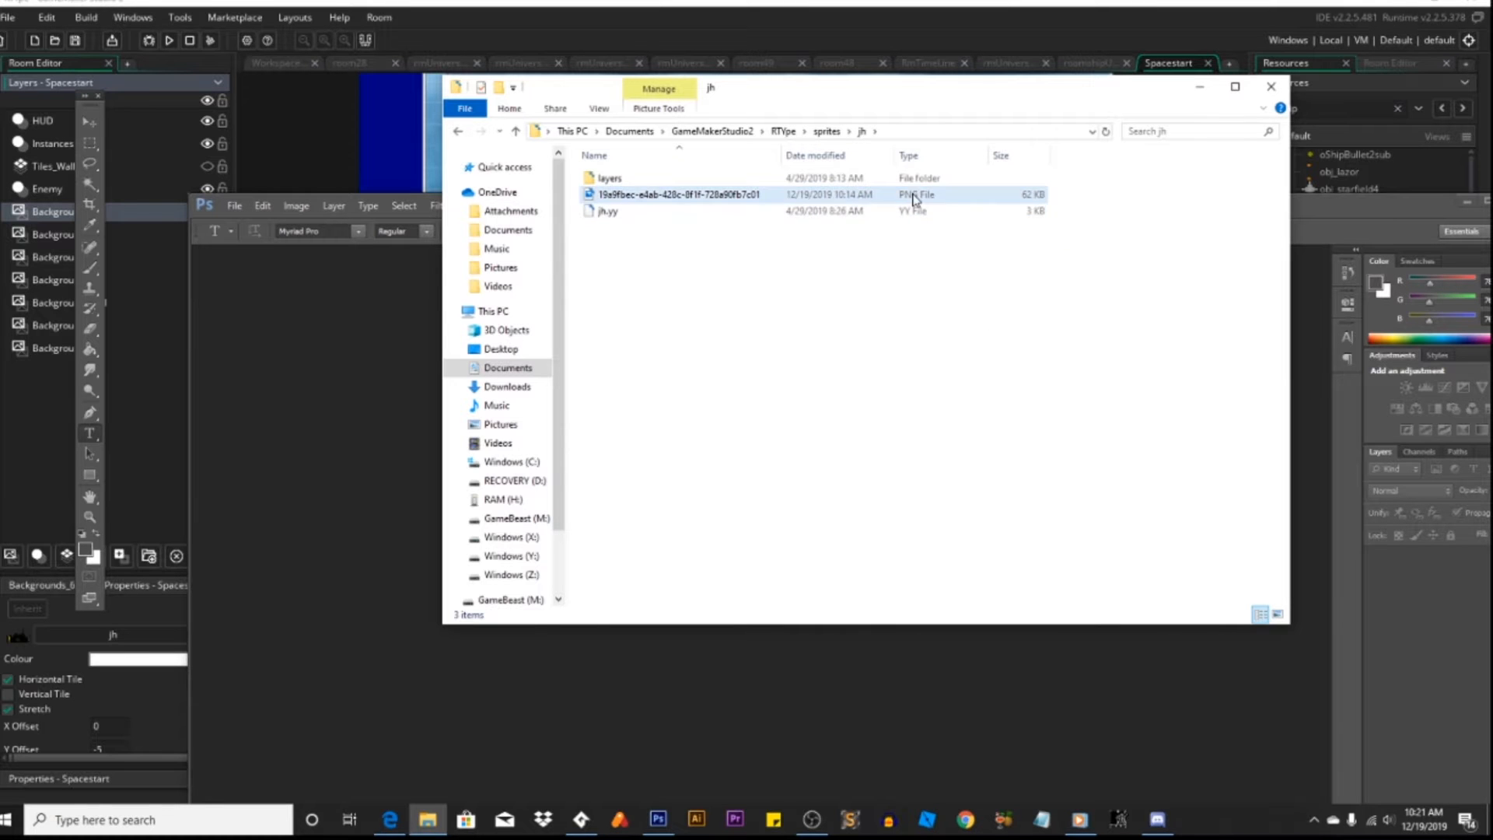
double_click(611, 196)
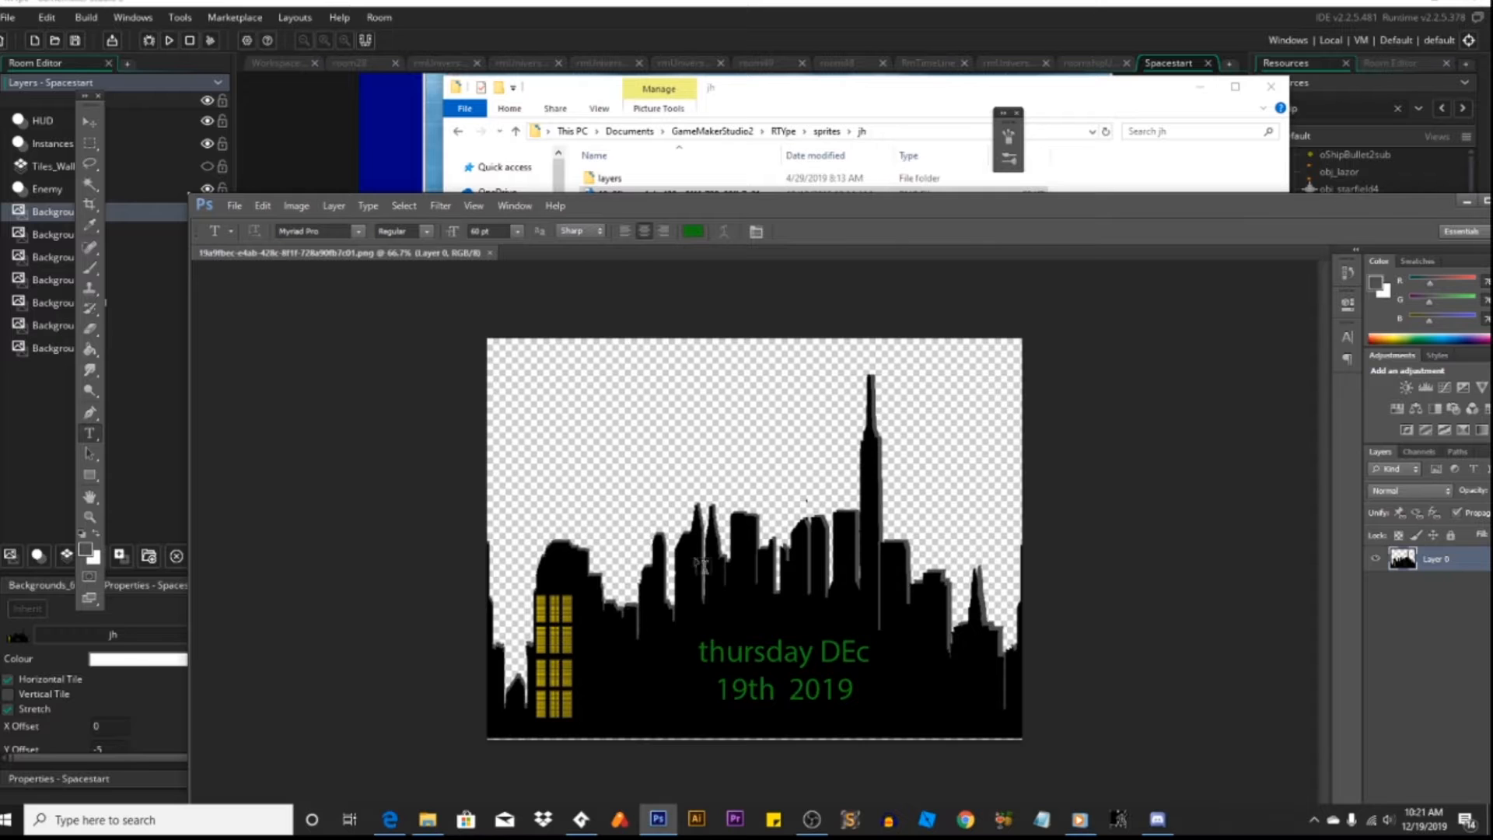
scroll(758, 685, "up", 3, "alt")
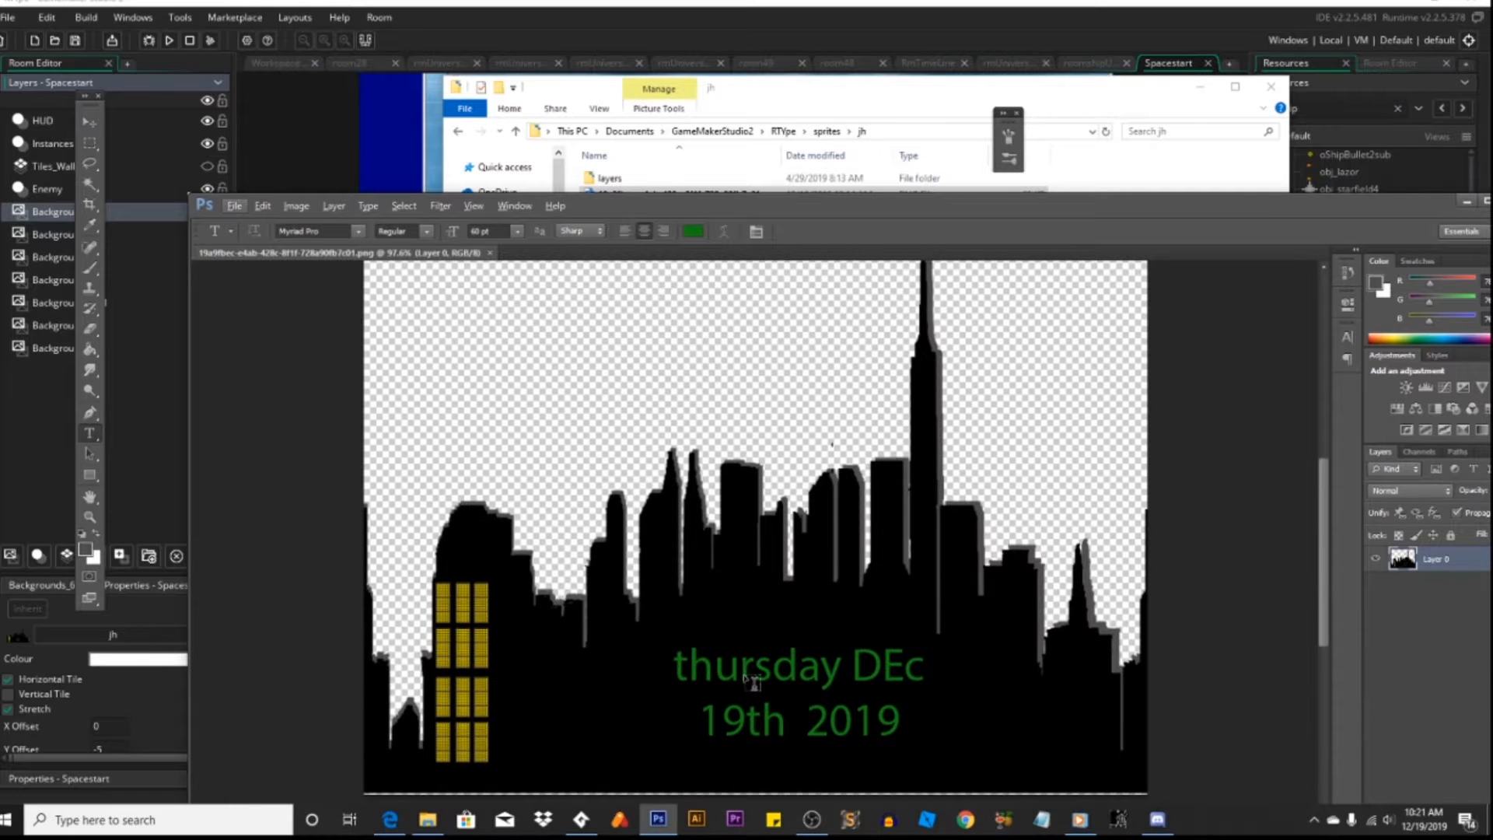
scroll(751, 682, "down", 1, "alt")
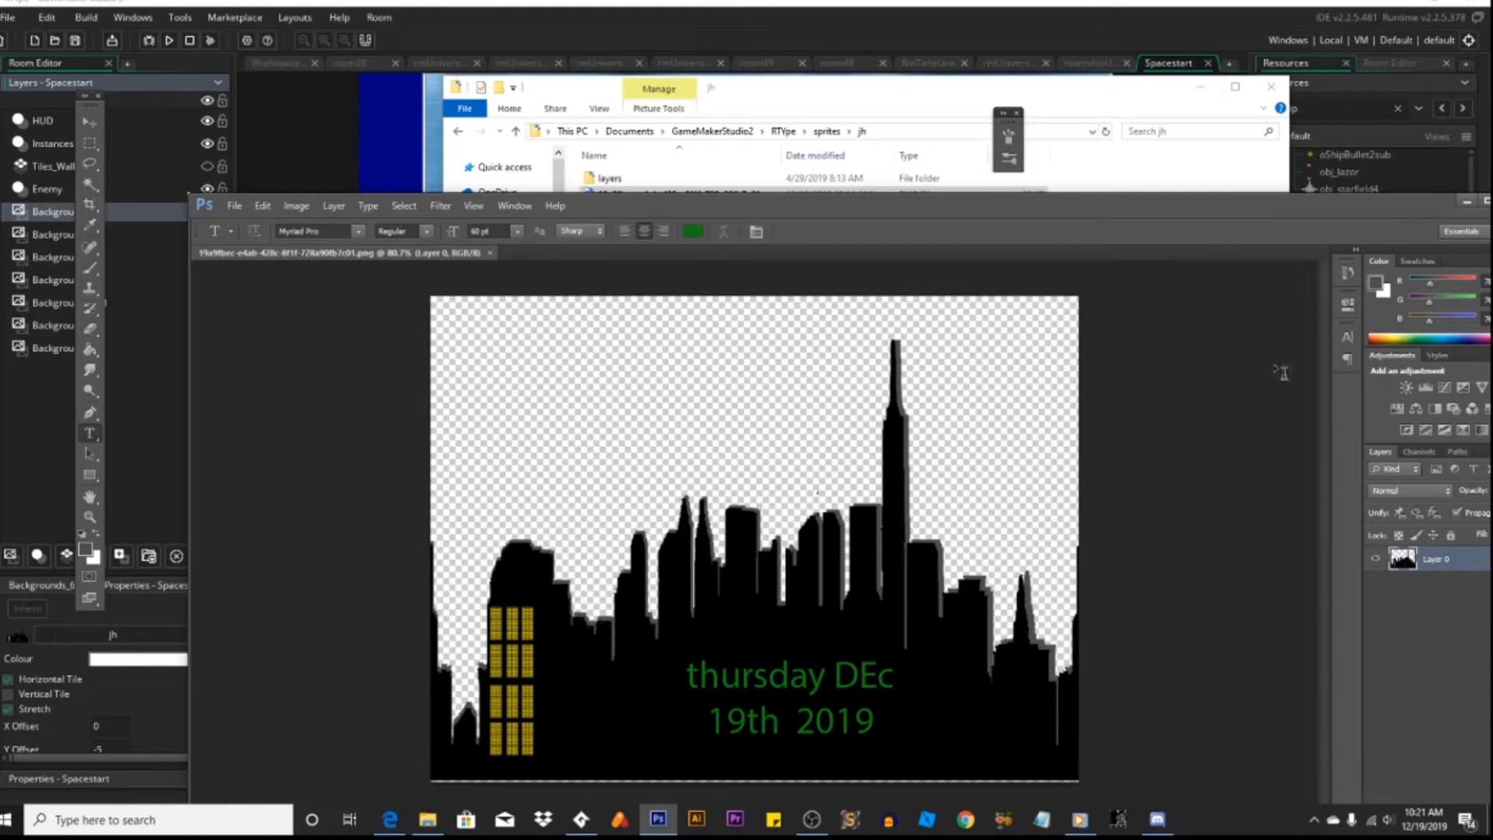
double_click(1211, 217)
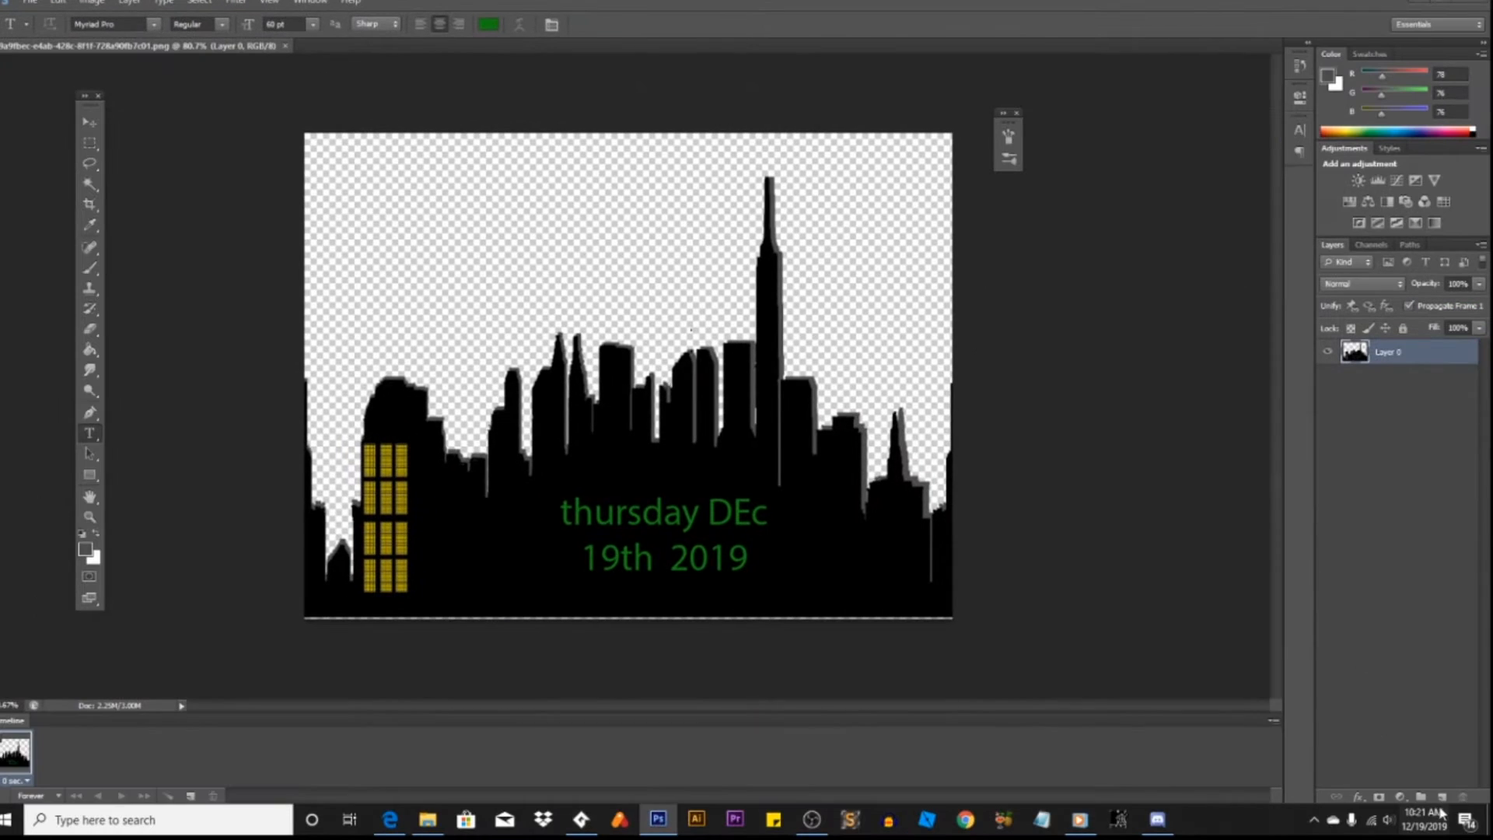
Step: On a new layer with Layer 0 hidden, fill a tall rectangular selection near the canvas's lower-left corner with black
left_click(1441, 798)
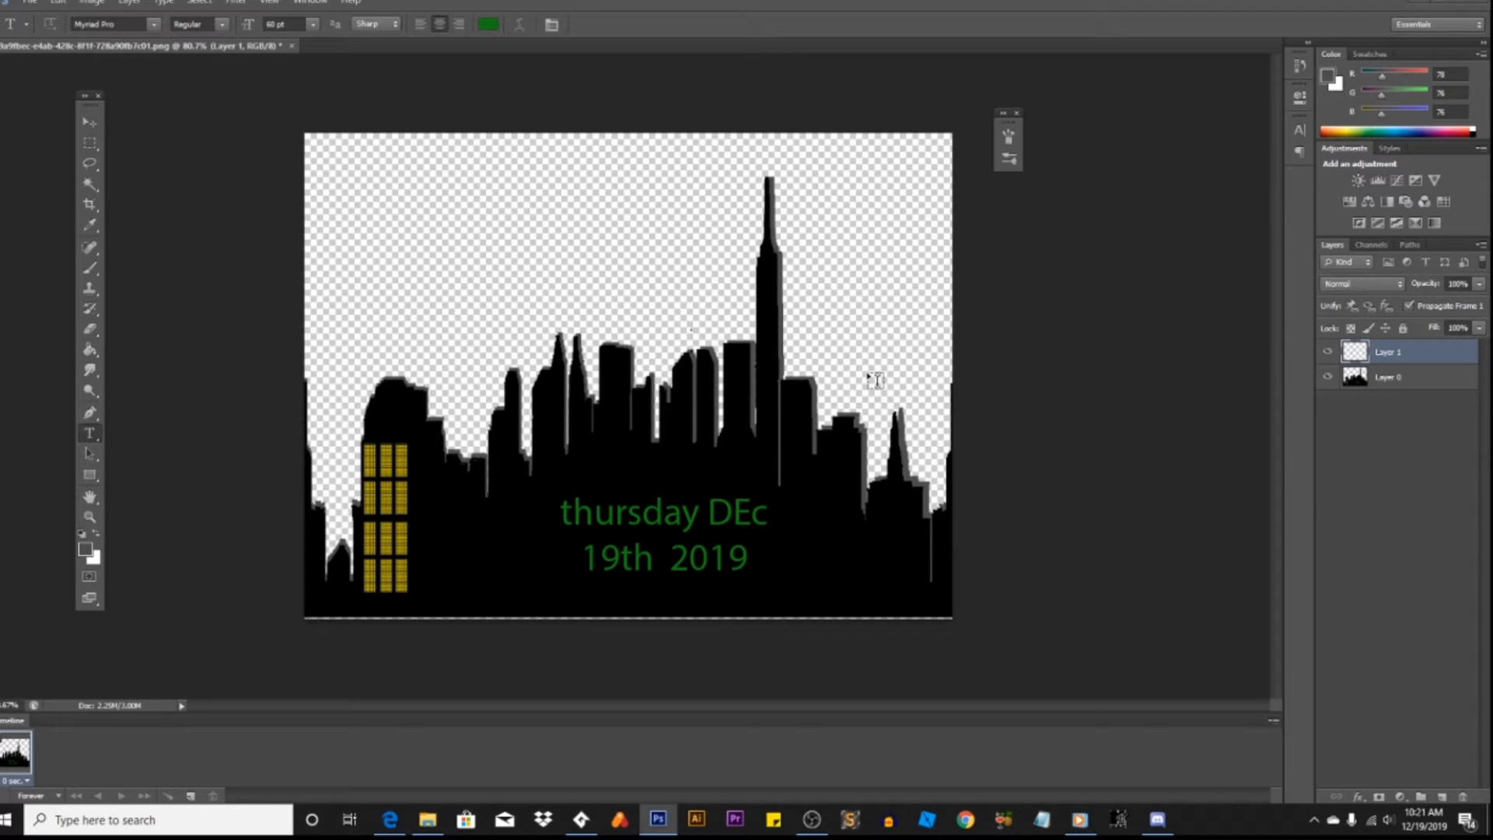
left_click(1328, 378)
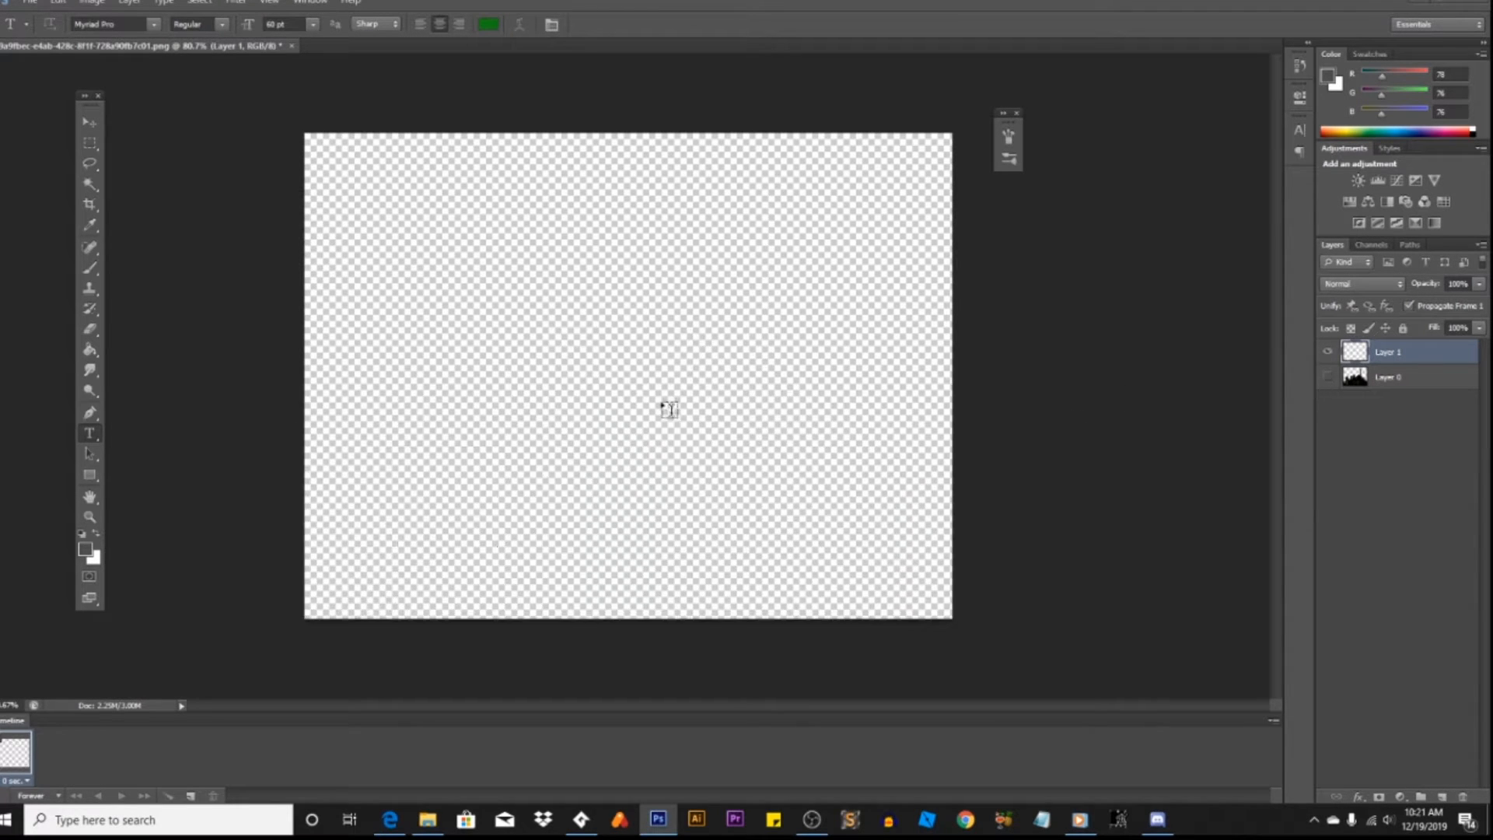
left_click(89, 144)
left_click_drag(359, 337, 475, 617)
left_click(82, 533)
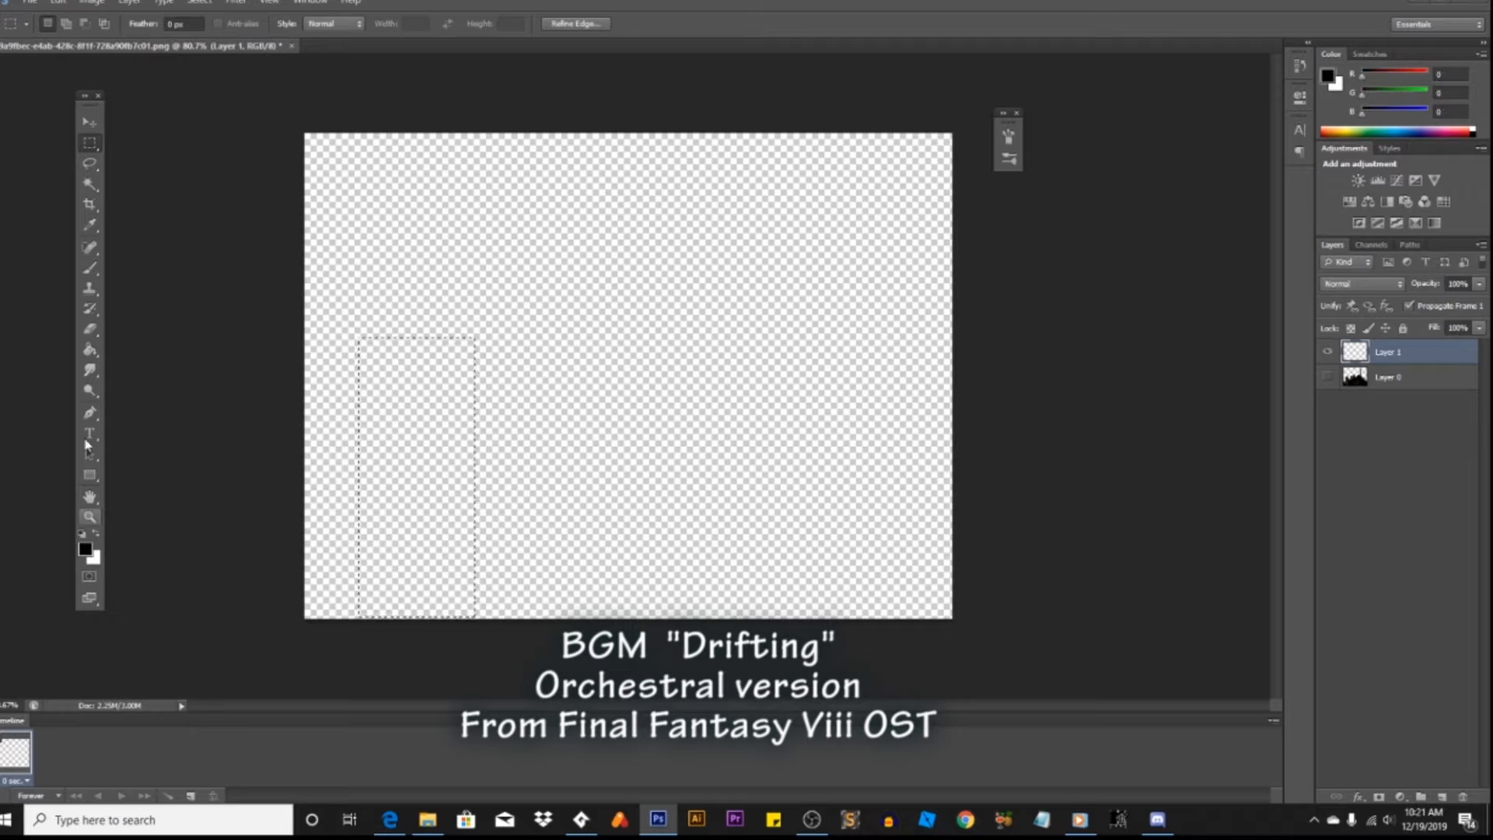
left_click(90, 352)
left_click(426, 435)
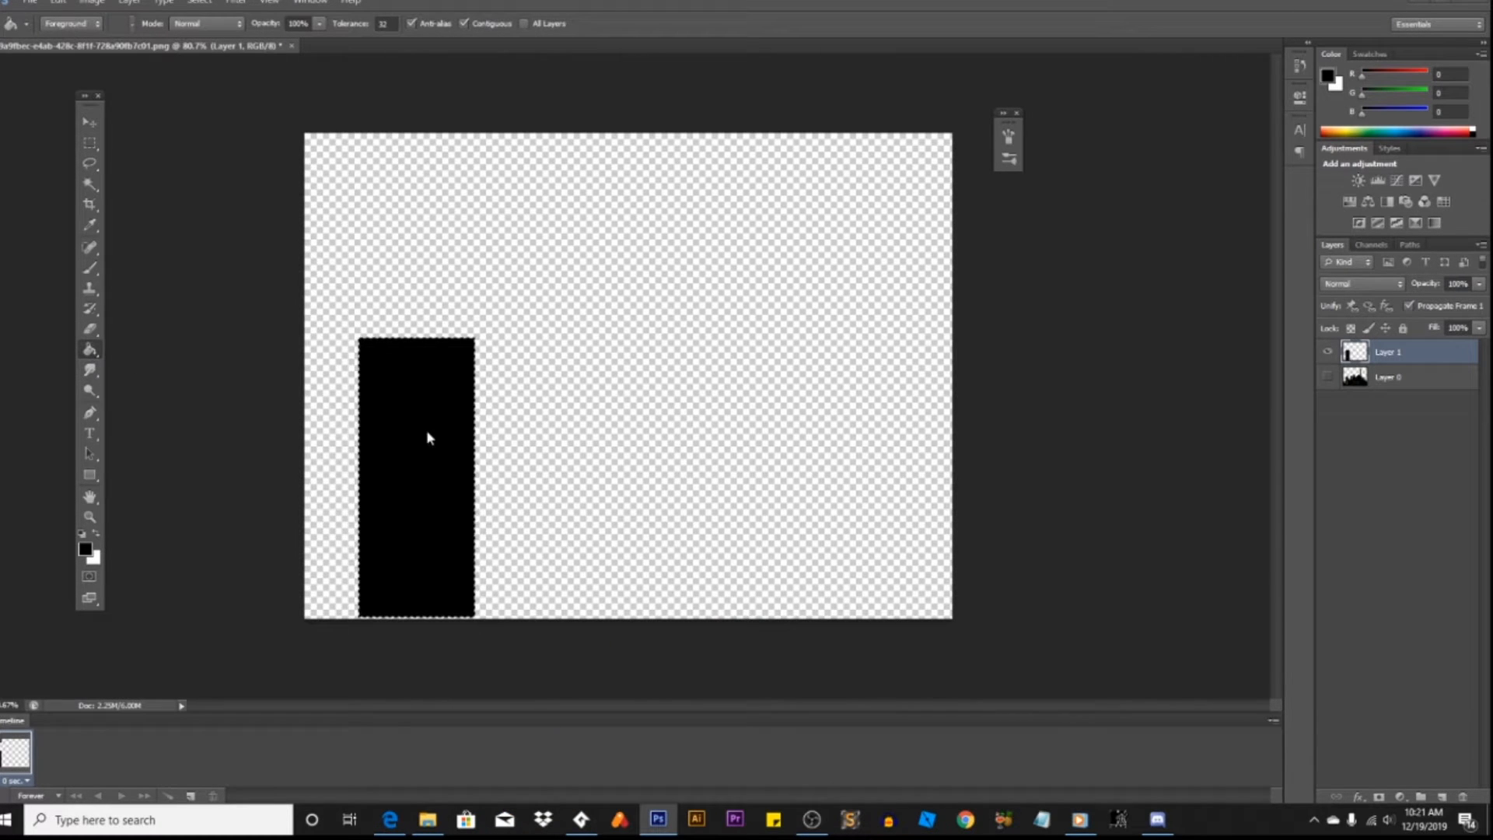
Step: Duplicate the black rectangle into three copies spaced to its right, with the last one running off the canvas's right edge
key("ctrl+j")
left_click(88, 124)
left_click_drag(411, 472, 1004, 436)
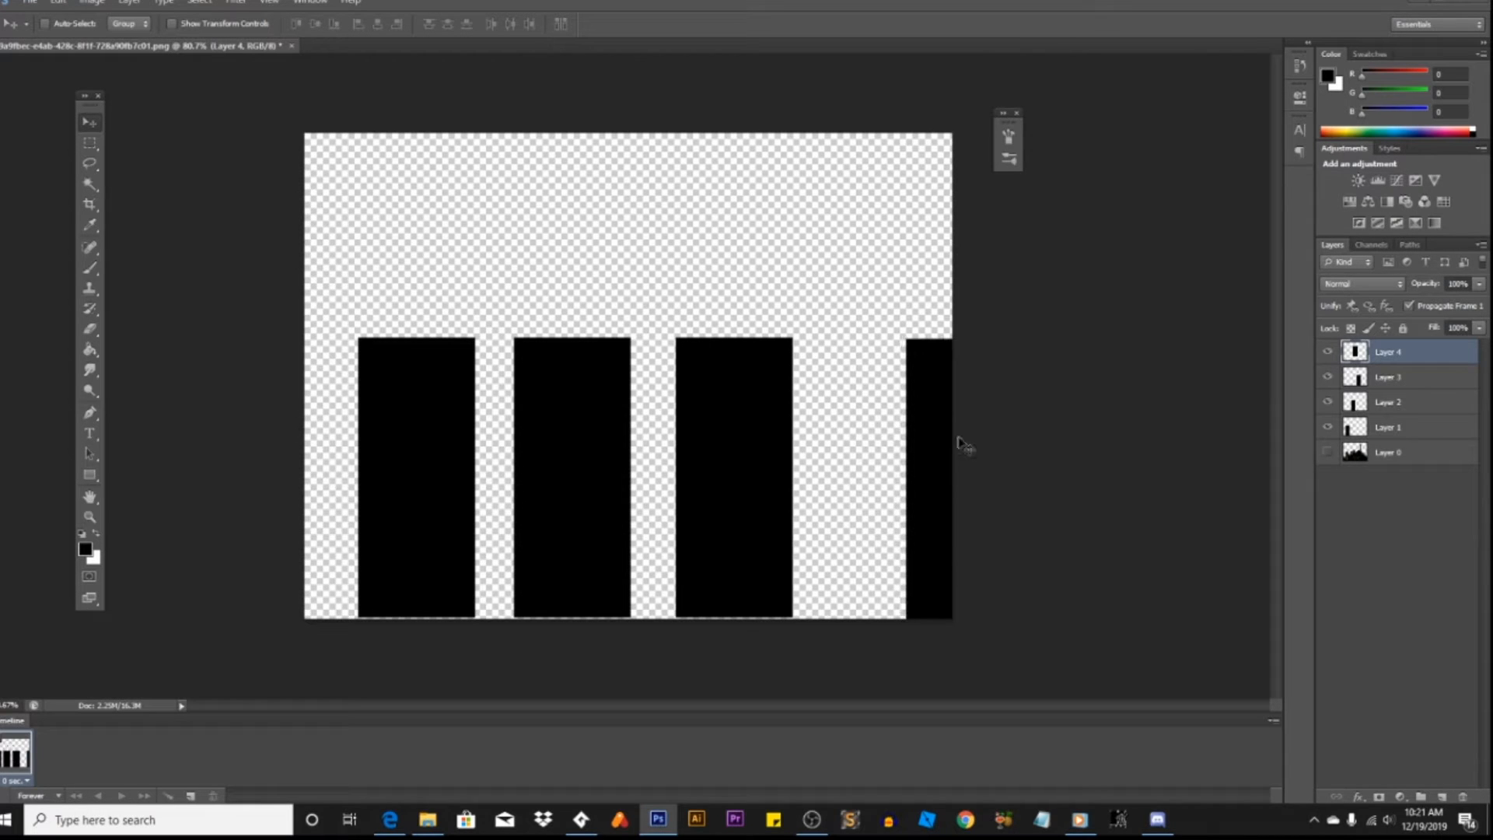
Step: Shift the last rectangle slightly farther right and move the original on Layer 1 partly off the canvas's left edge
left_click_drag(435, 449, 303, 470)
right_click(386, 446)
left_click(412, 457)
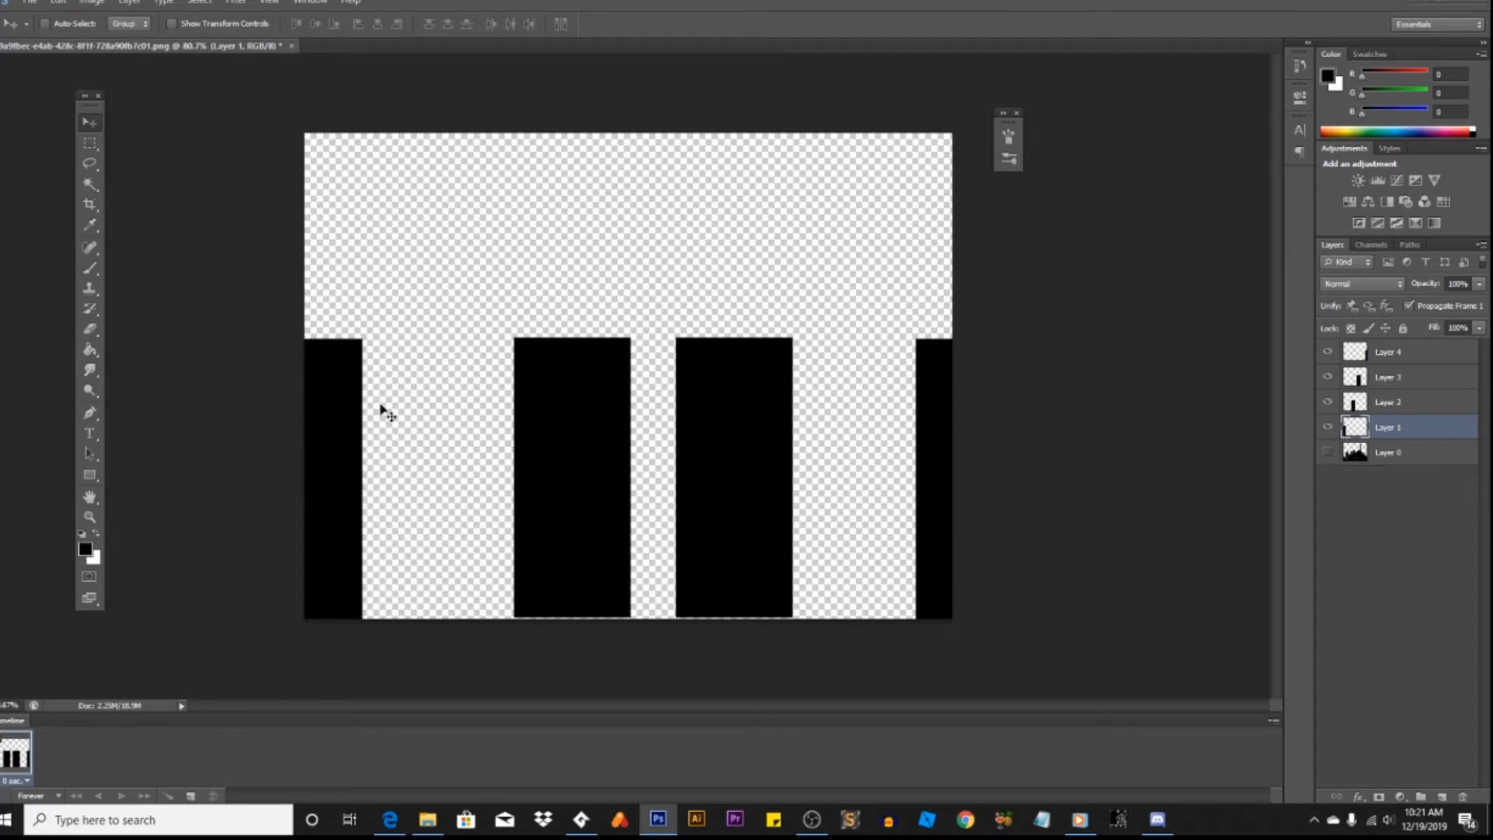
Step: Fill a taller black rectangle reaching almost the canvas's full height, between the left-edge building and its nearest neighbour
left_click(91, 144)
left_click_drag(399, 156, 503, 619)
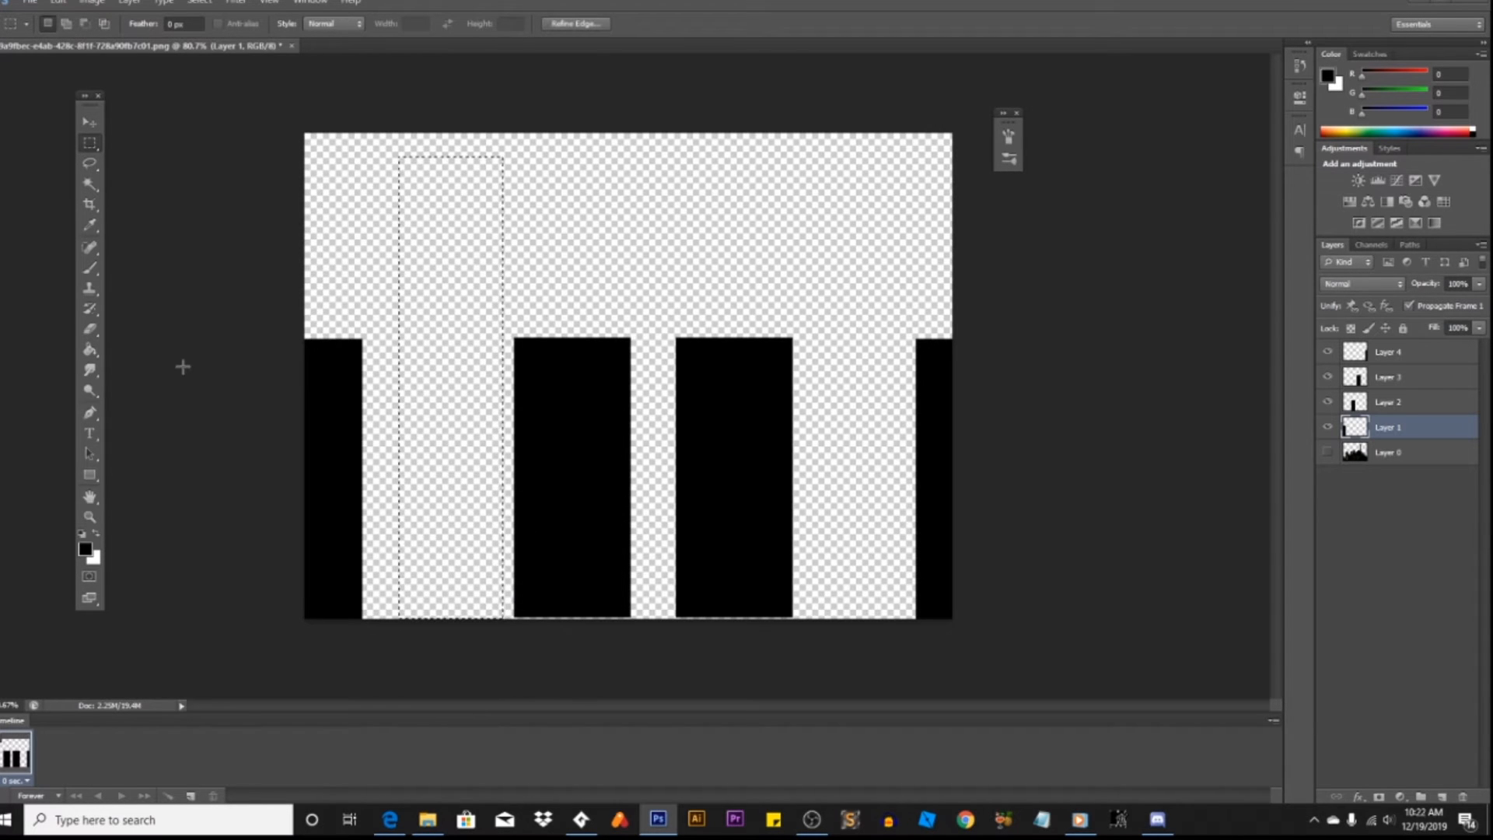
left_click(90, 349)
left_click(477, 349)
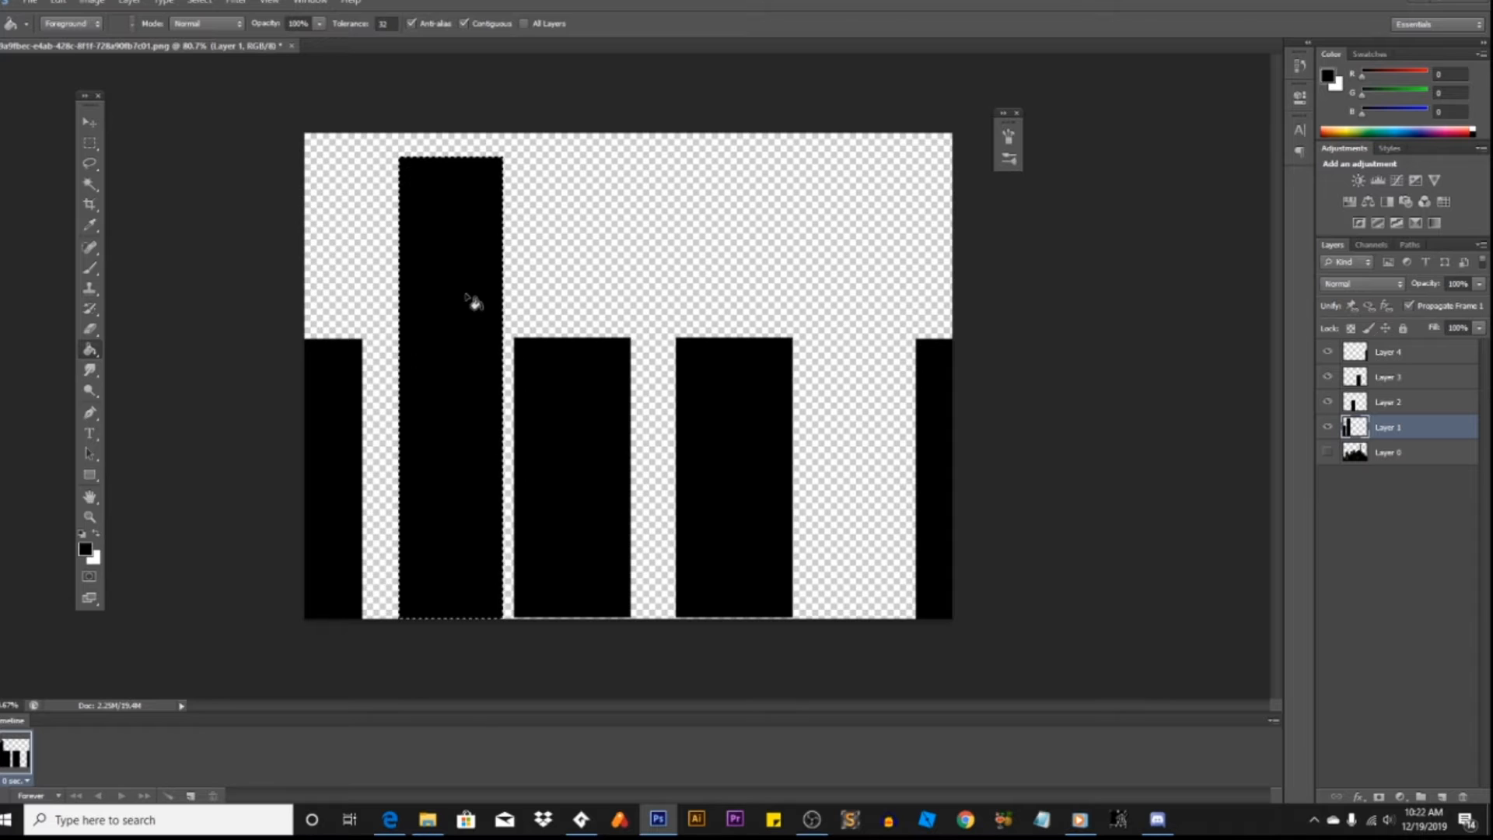
Step: Copy the tallest building to a new layer just beside the right-edge building and narrow it to about 38% width
key("ctrl+shift+j")
left_click(91, 123)
left_click_drag(433, 260, 853, 283)
key("ctrl+t")
left_click_drag(905, 402, 892, 352)
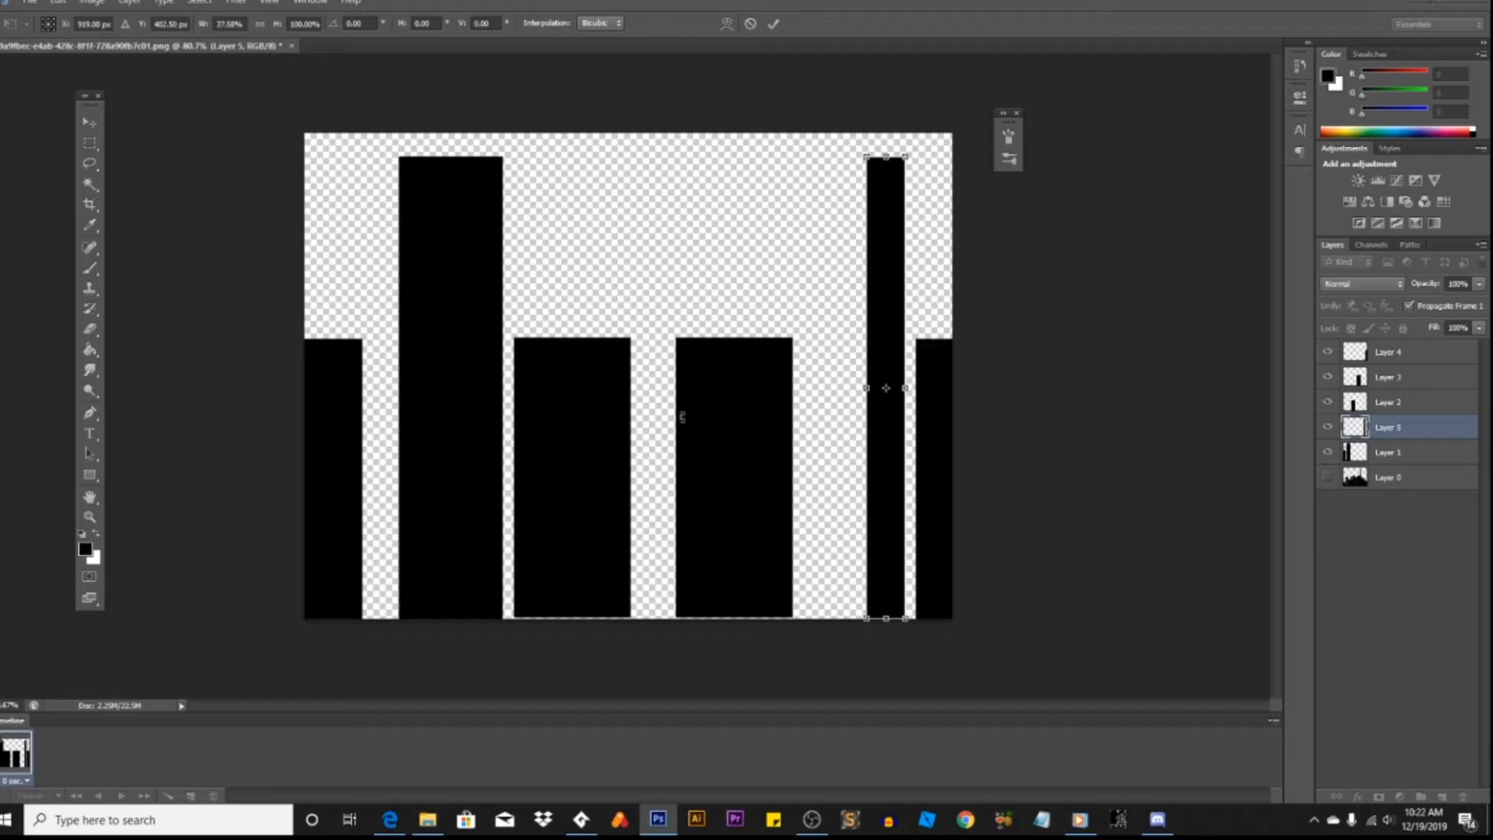
key("Return")
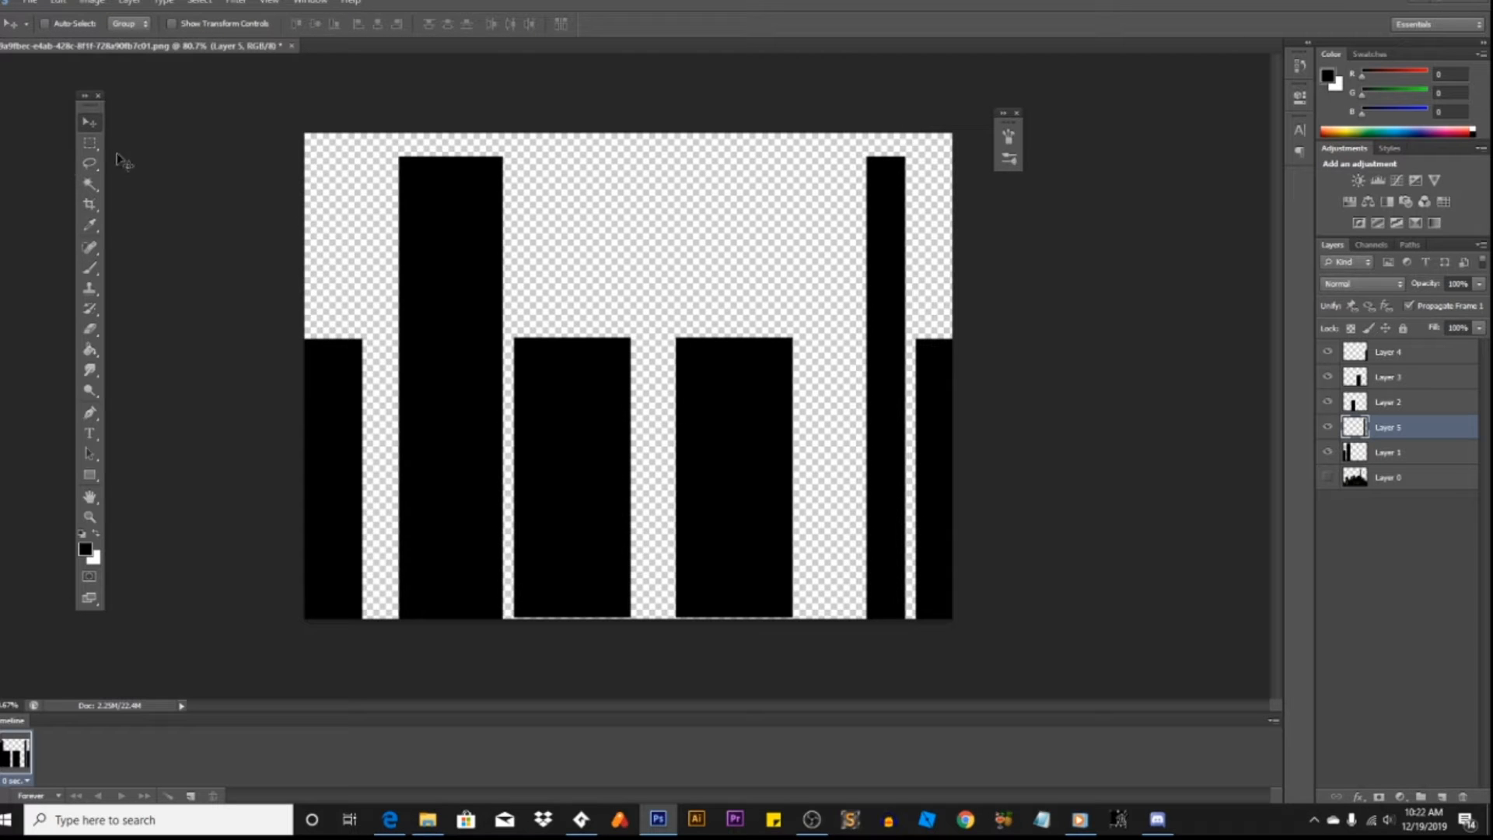
Step: Fill a small black square in the empty sky above the gap between the two middle buildings
left_click(91, 144)
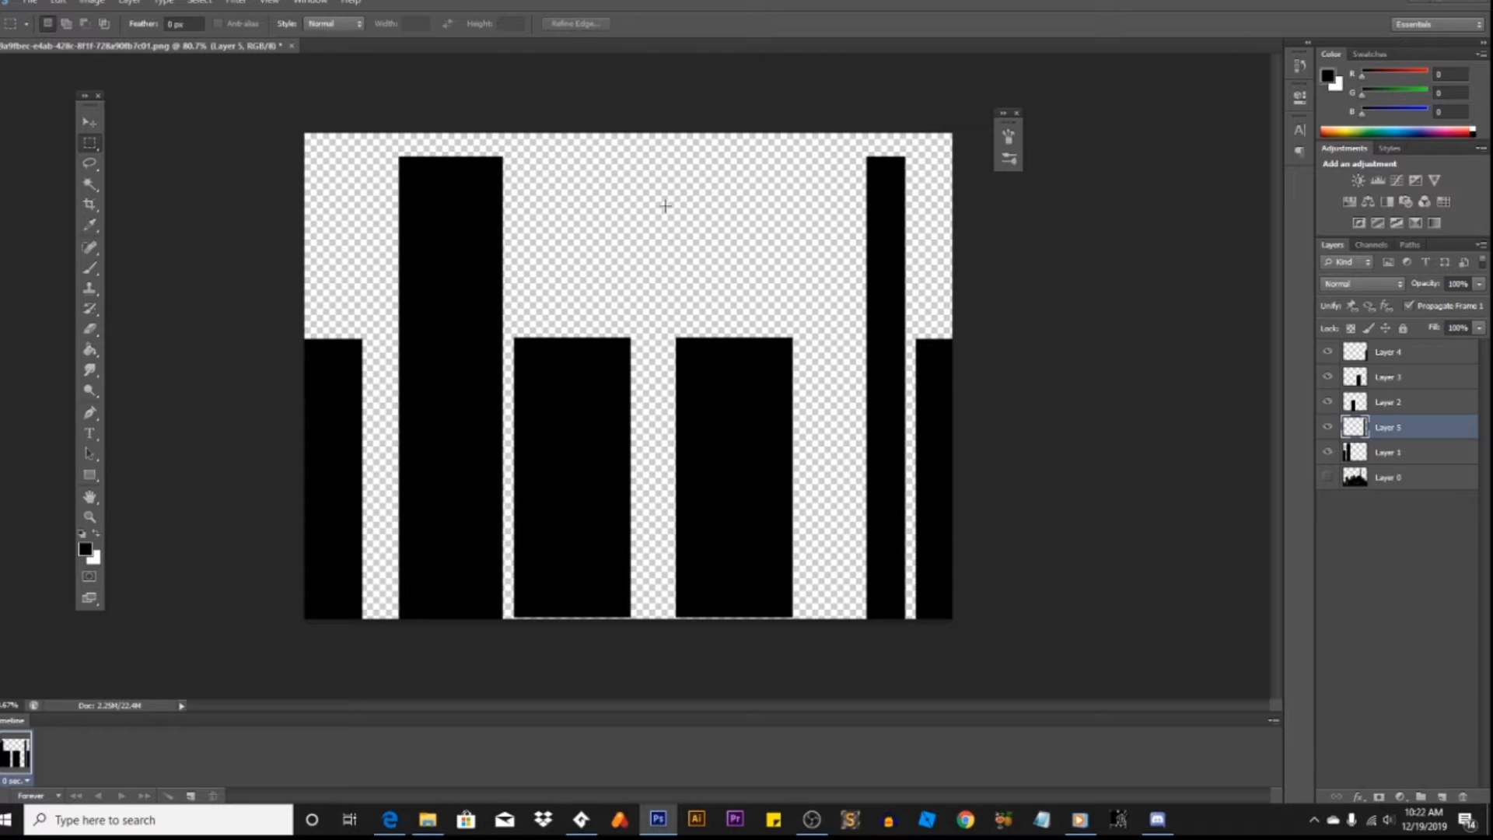
left_click_drag(713, 244, 739, 267)
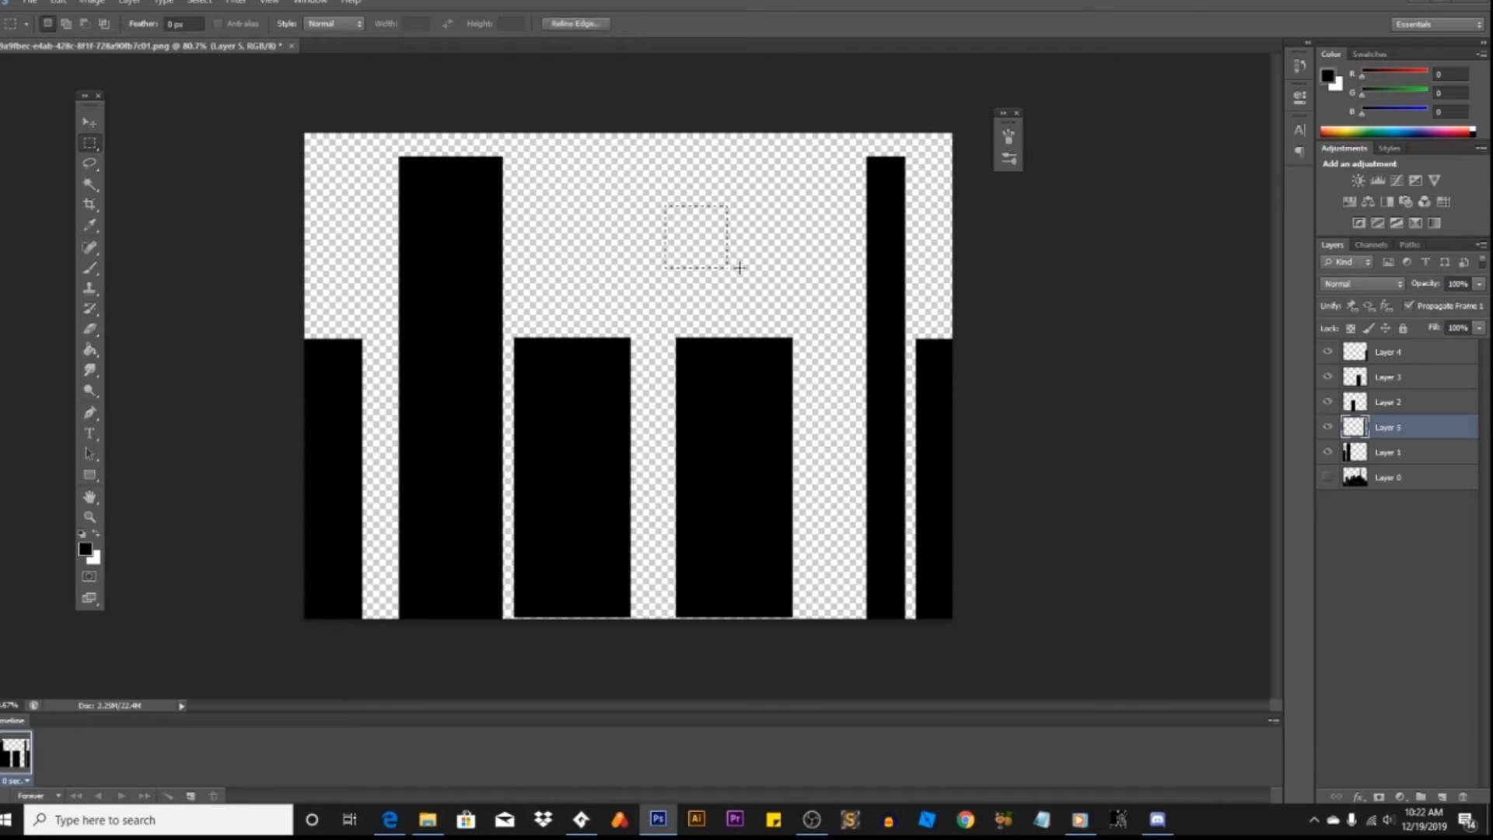
left_click(90, 349)
left_click(695, 231)
right_click(694, 232)
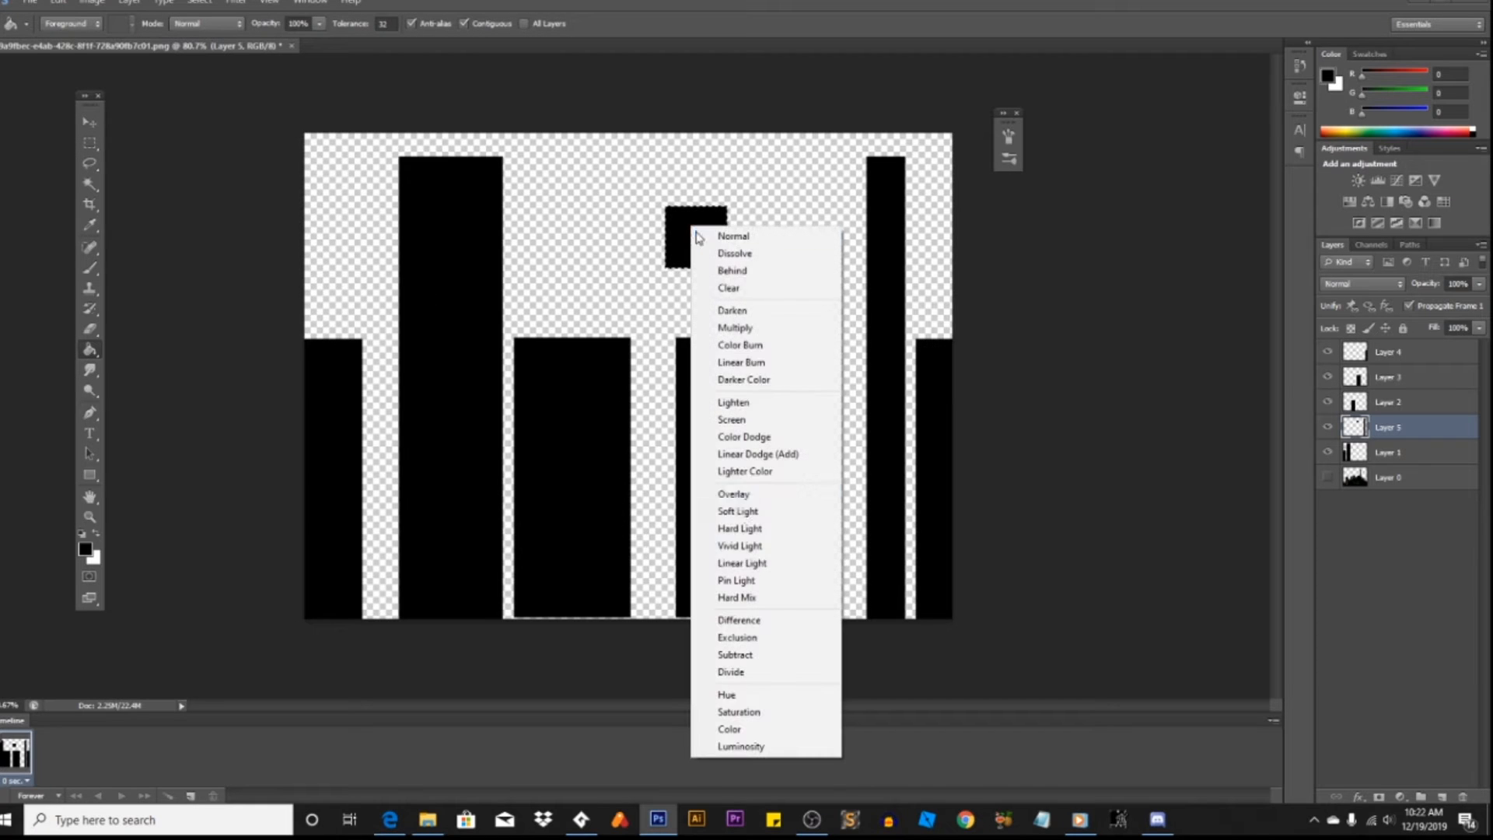
left_click(93, 10)
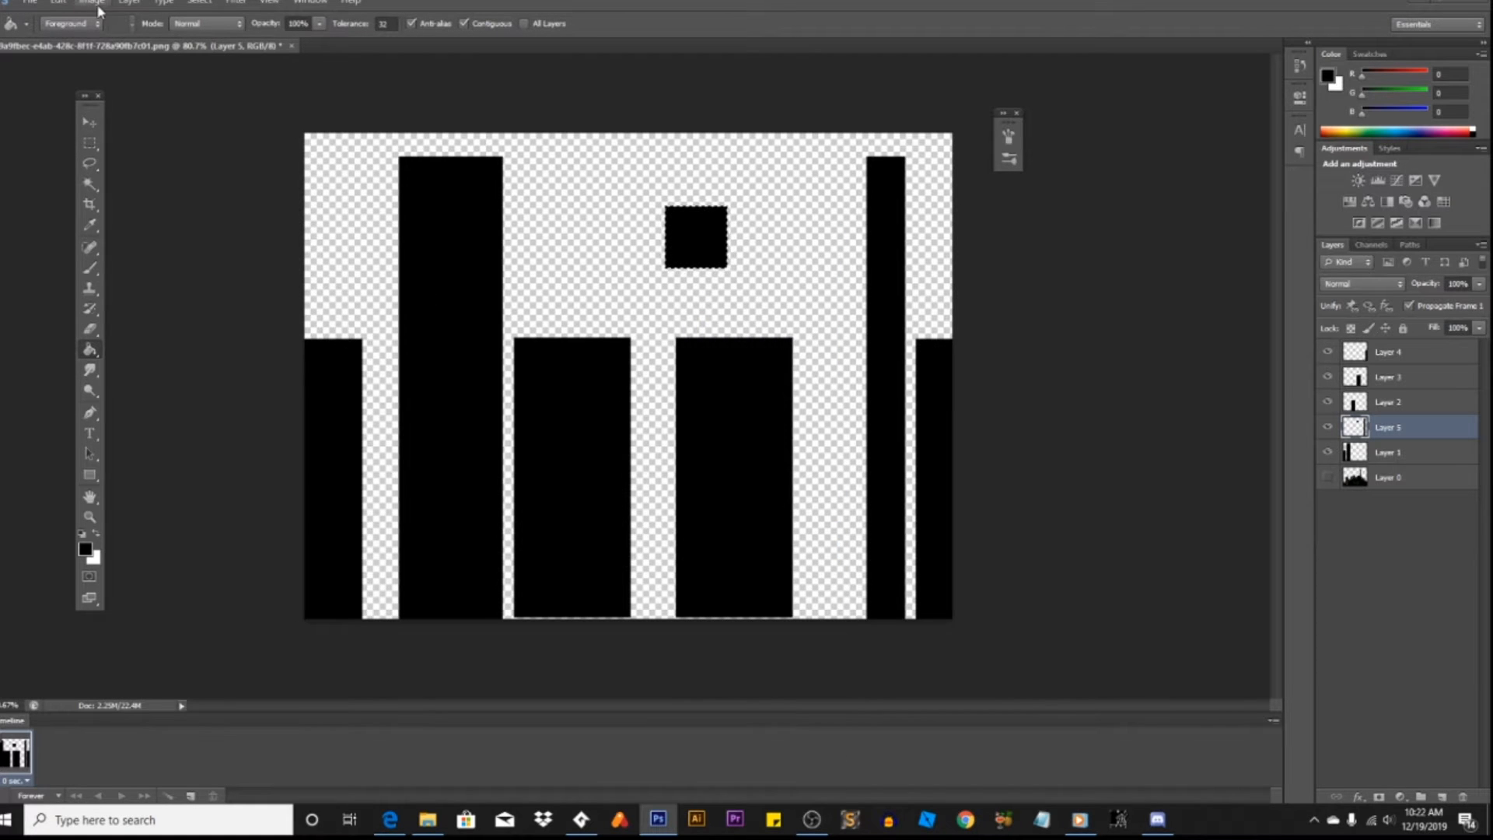
Step: Try to turn the square by applying an arbitrary 45° clockwise image rotation, and undo it
left_click(94, 7)
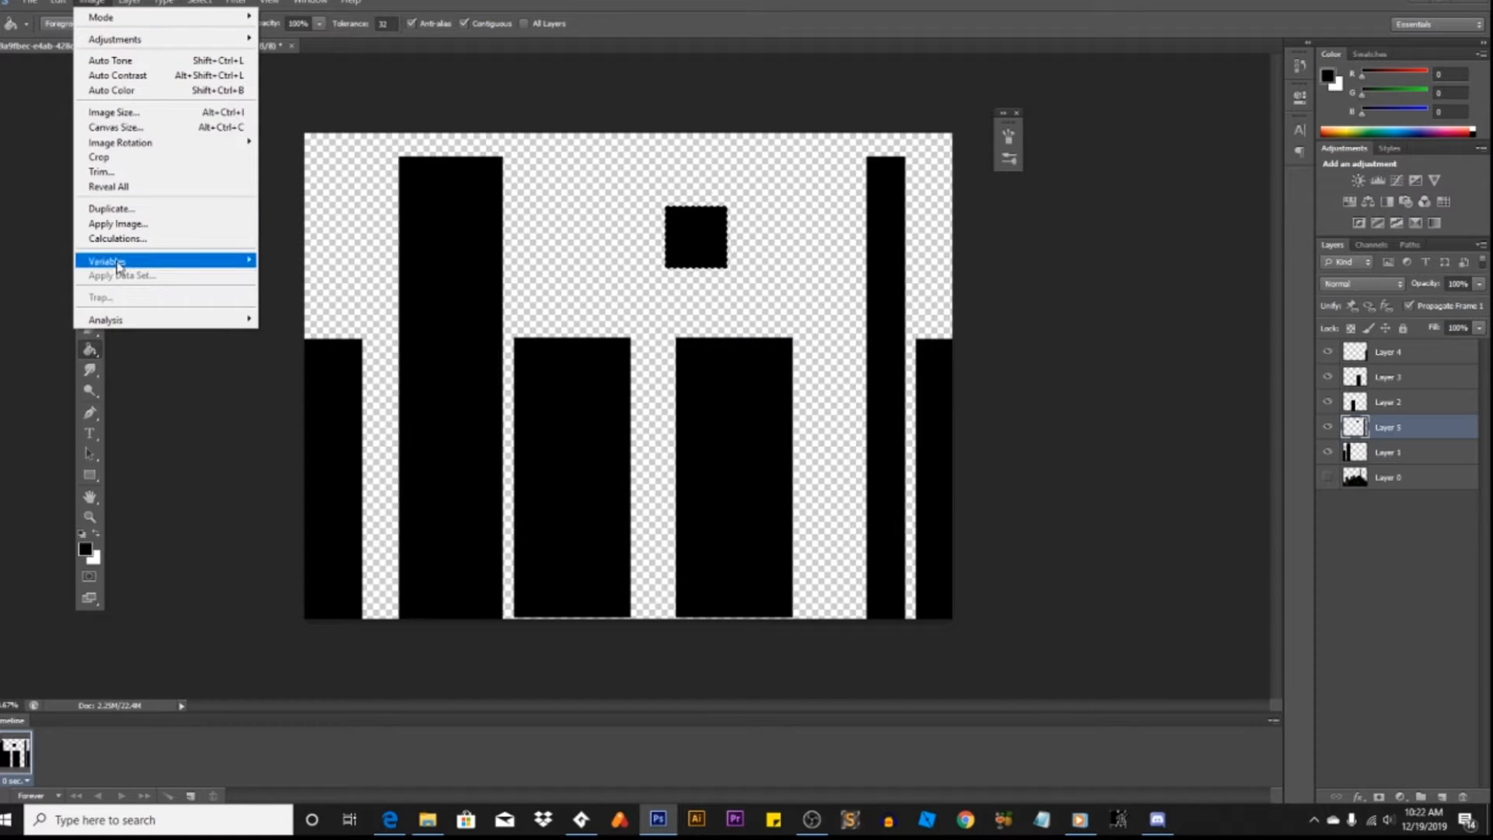
mouse_move(119, 264)
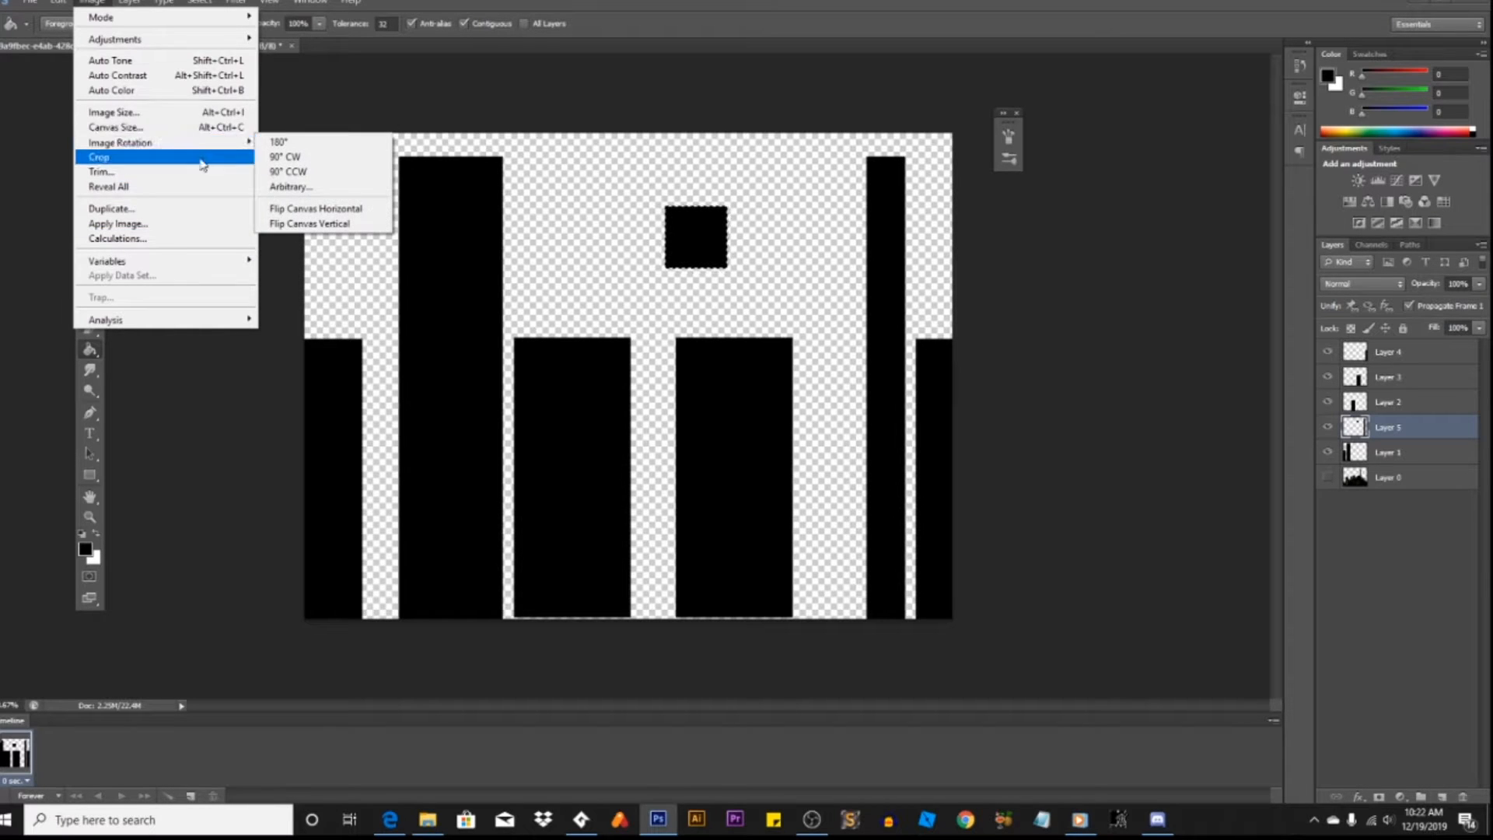
left_click(296, 187)
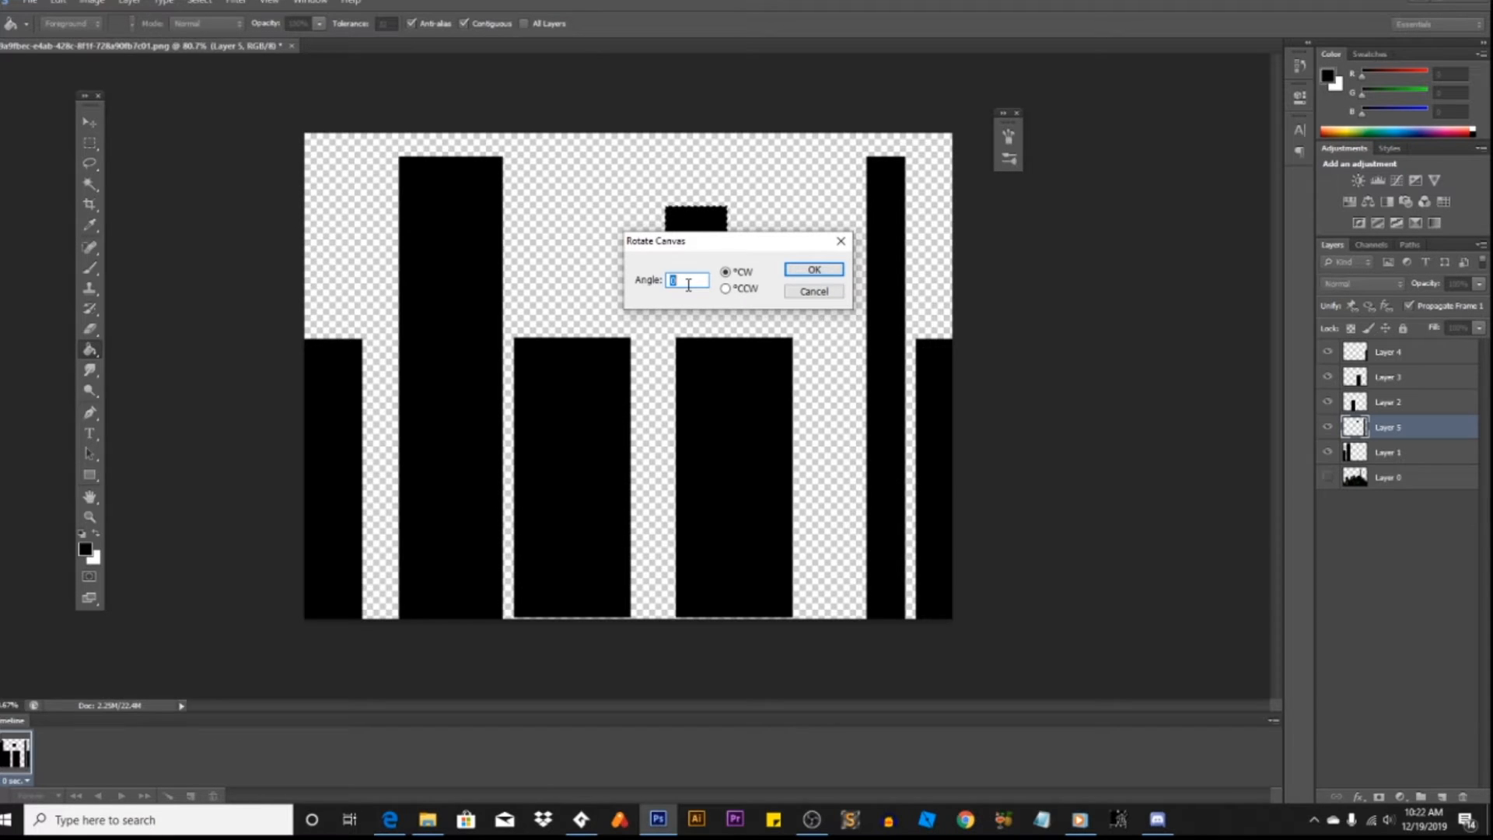
left_click(814, 269)
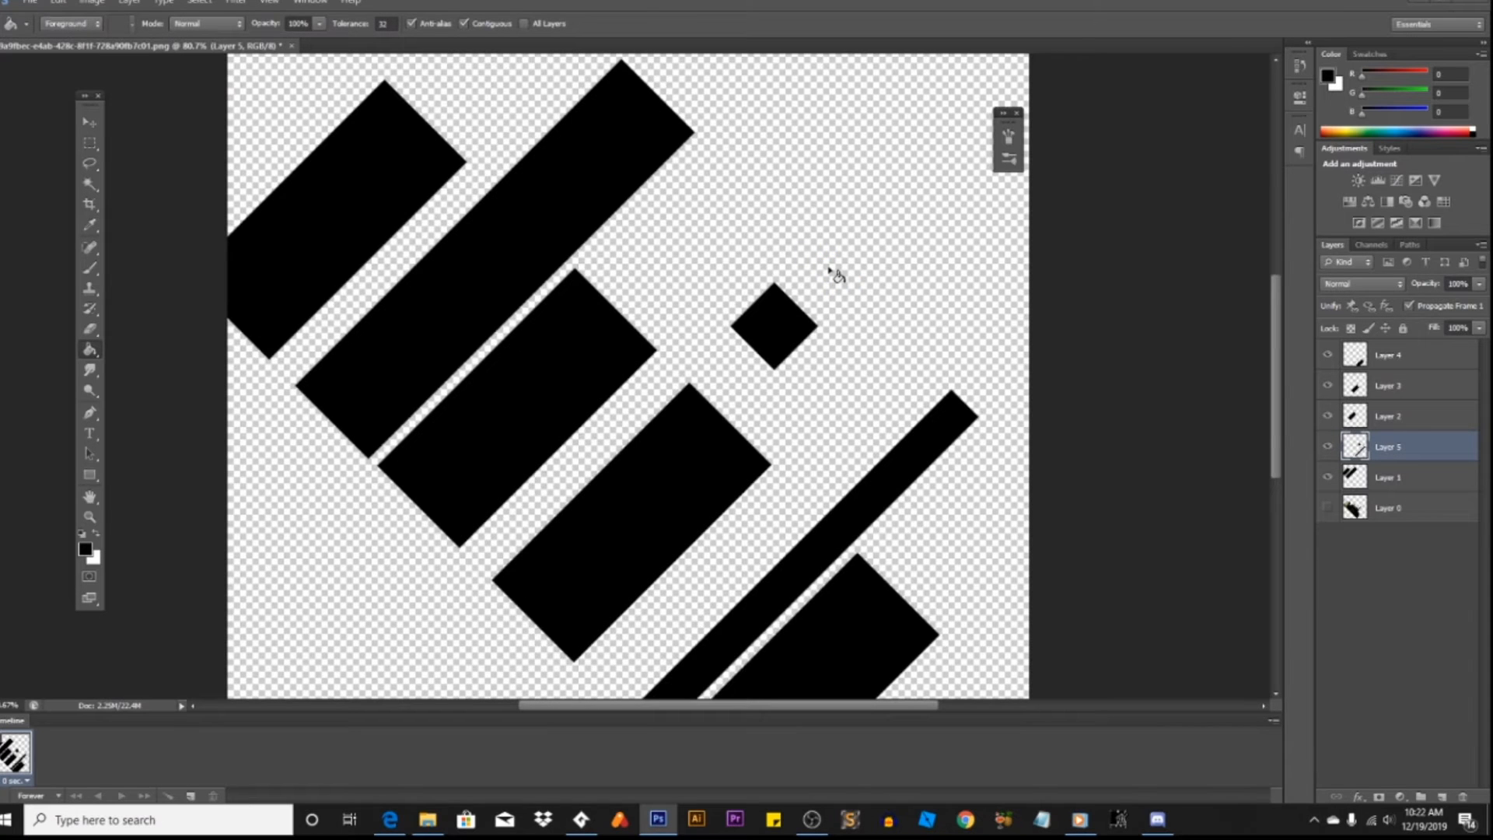
key("ctrl+z")
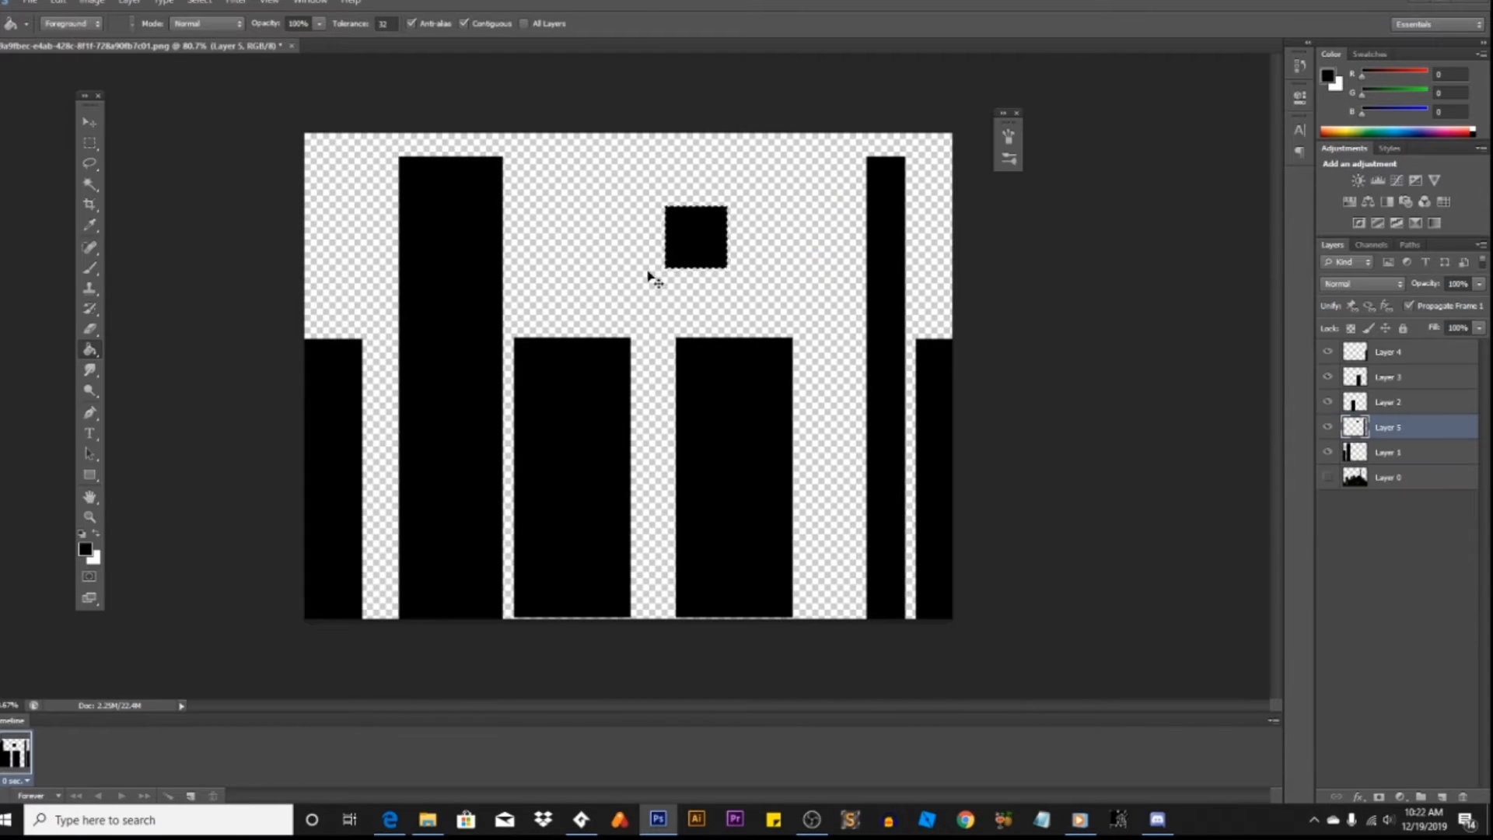
Step: Cut the small square onto its own layer and move it back above the gap between the middle buildings
key("ctrl+x")
key("ctrl+v")
left_click(91, 122)
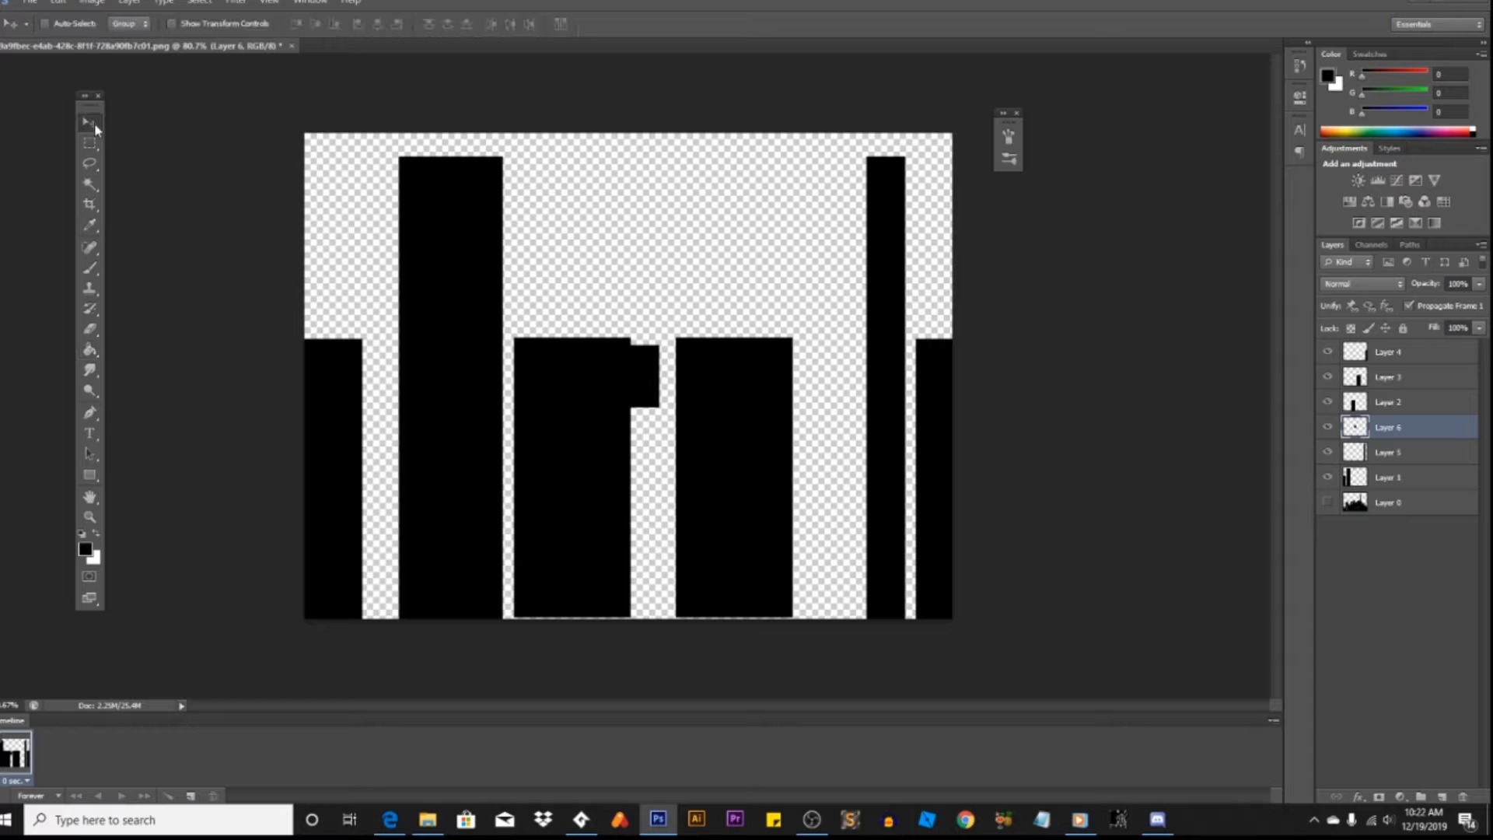
left_click_drag(664, 253, 663, 250)
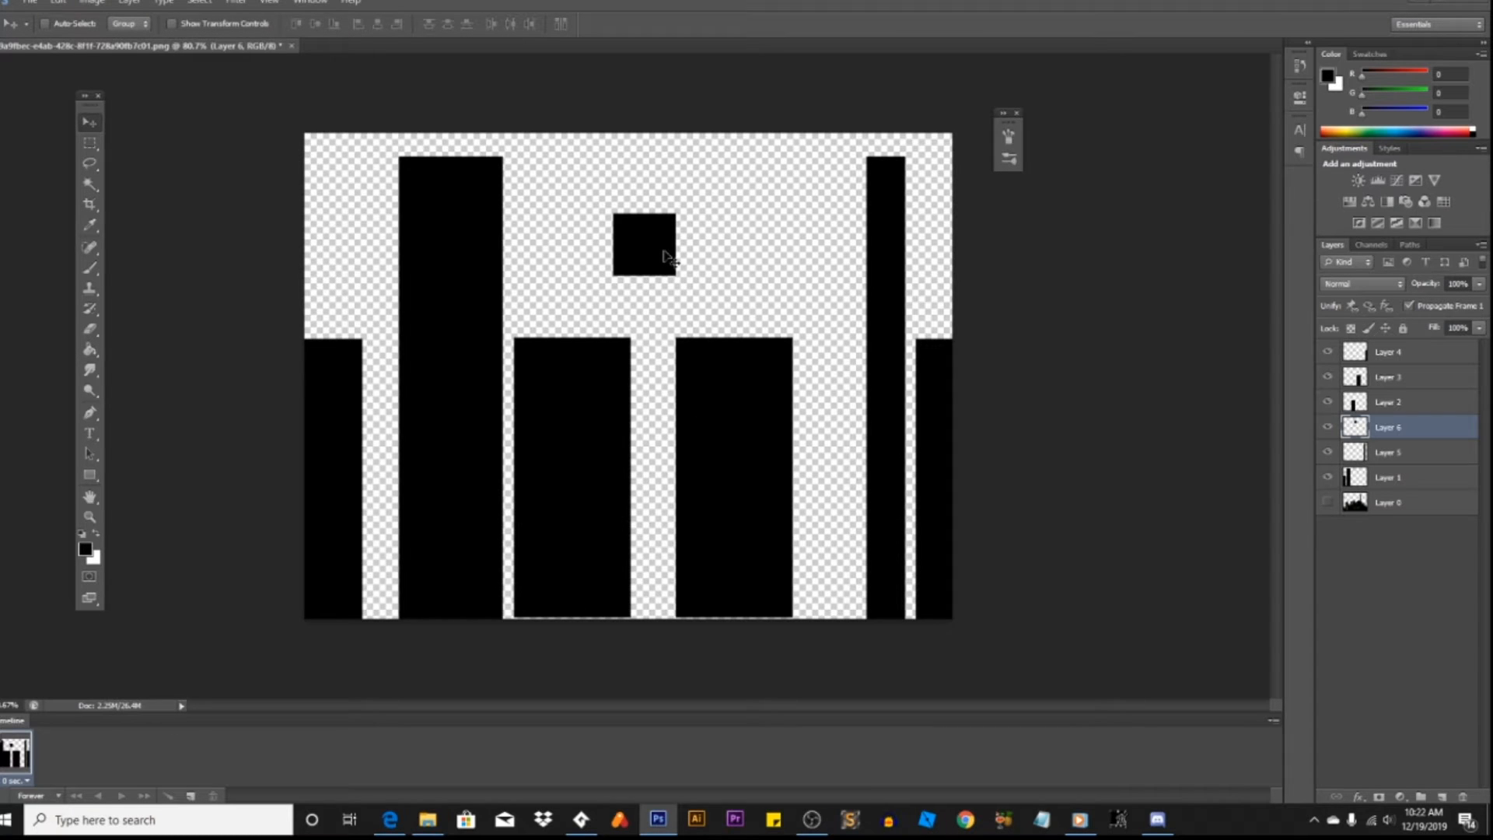
key("ctrl+t")
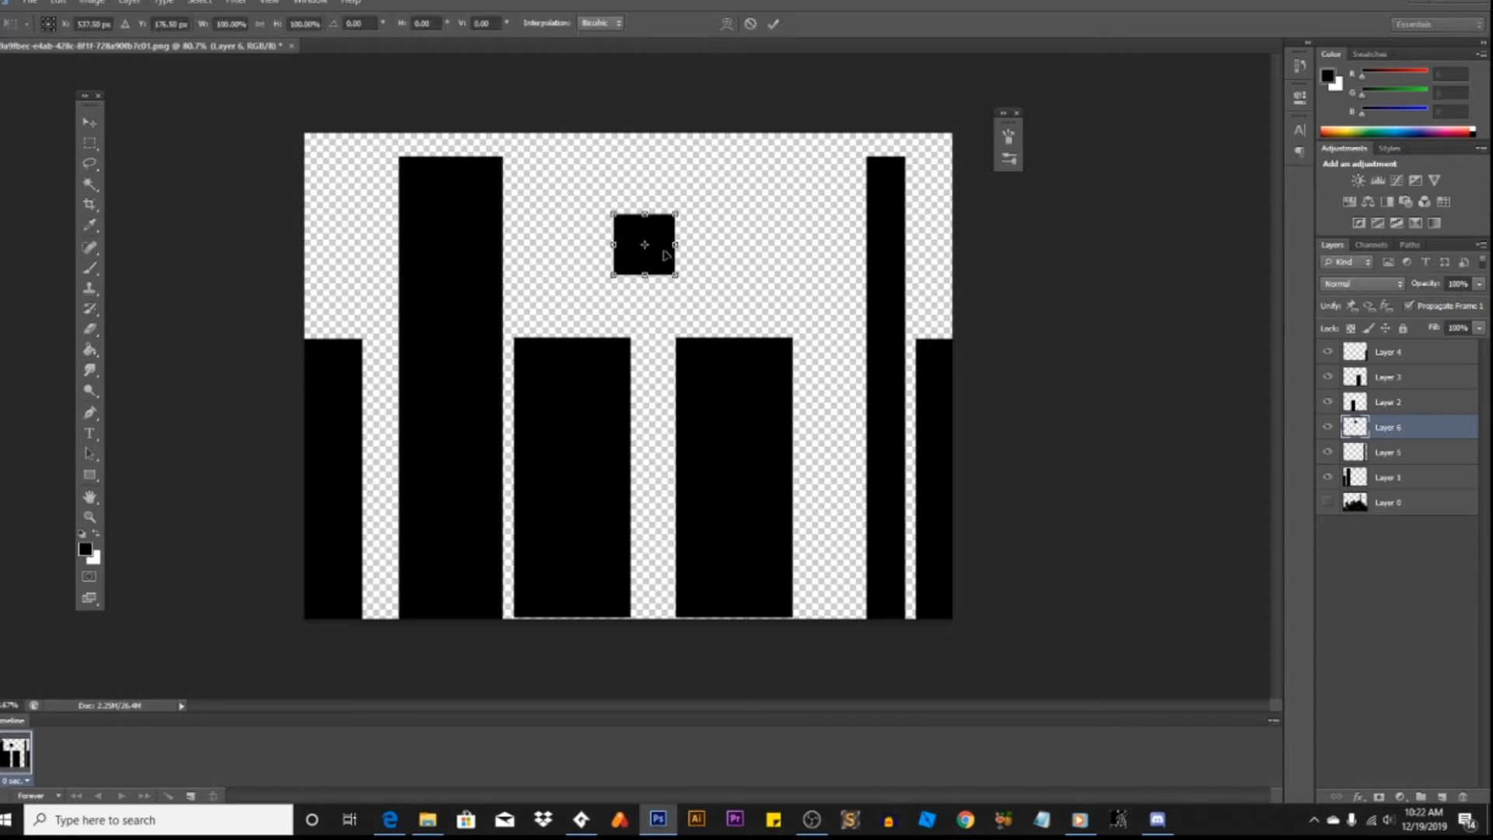
right_click(665, 253)
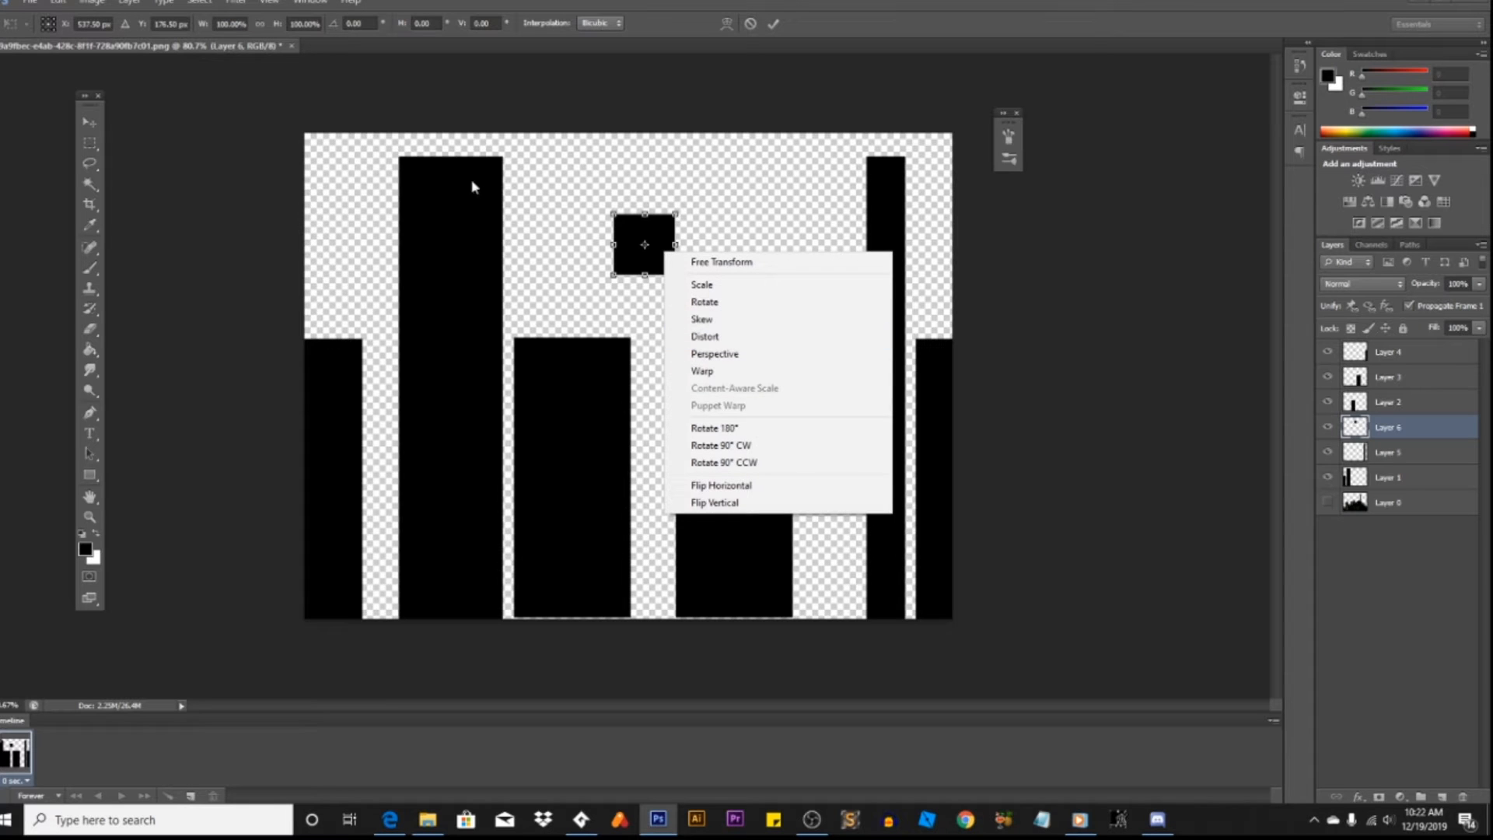
left_click(712, 158)
key("Return")
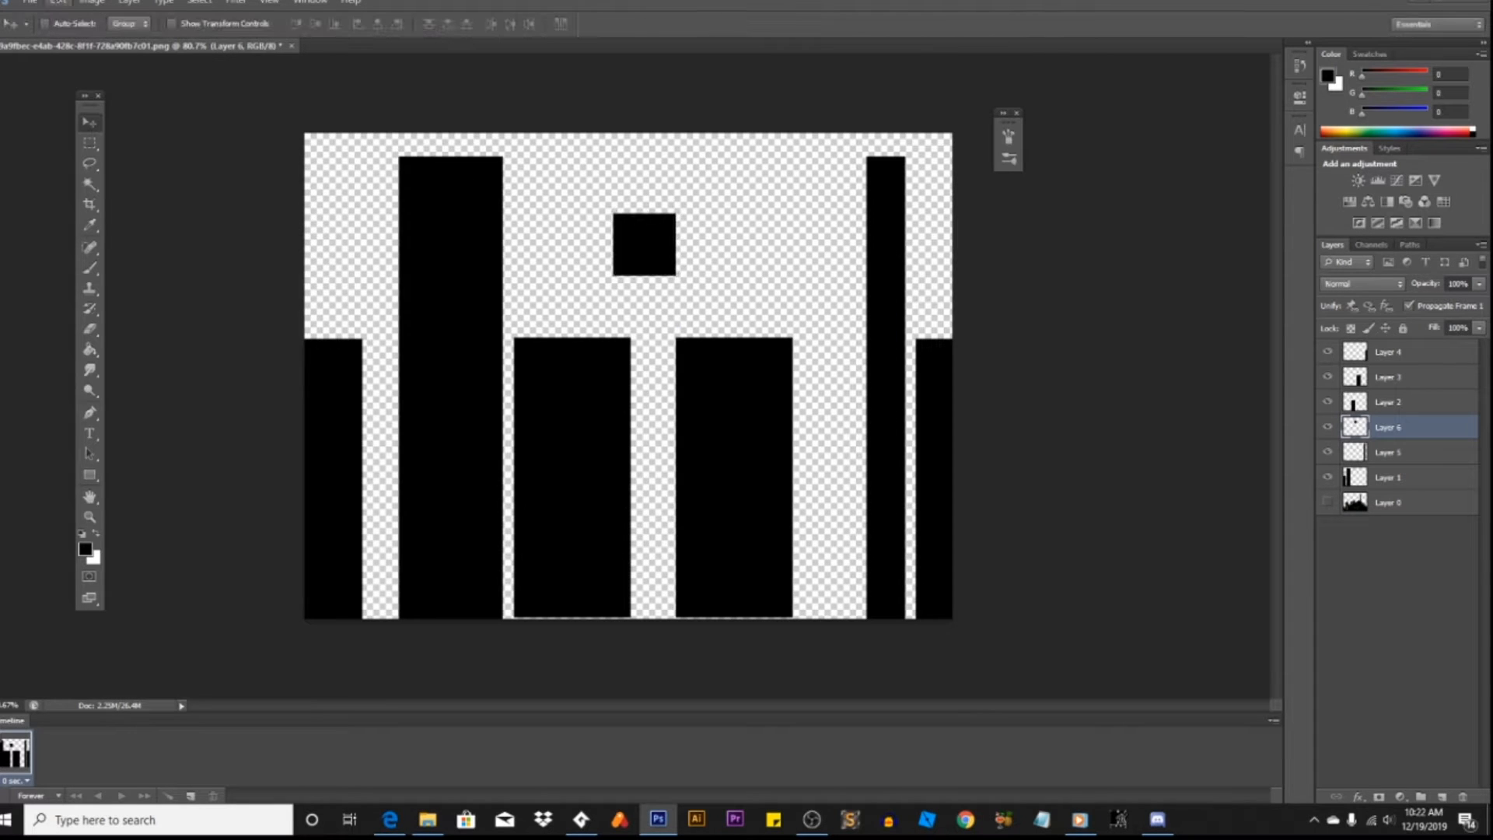
Step: Try the 45° clockwise canvas rotation again with the square on its own layer, and undo the rotation
left_click(91, 3)
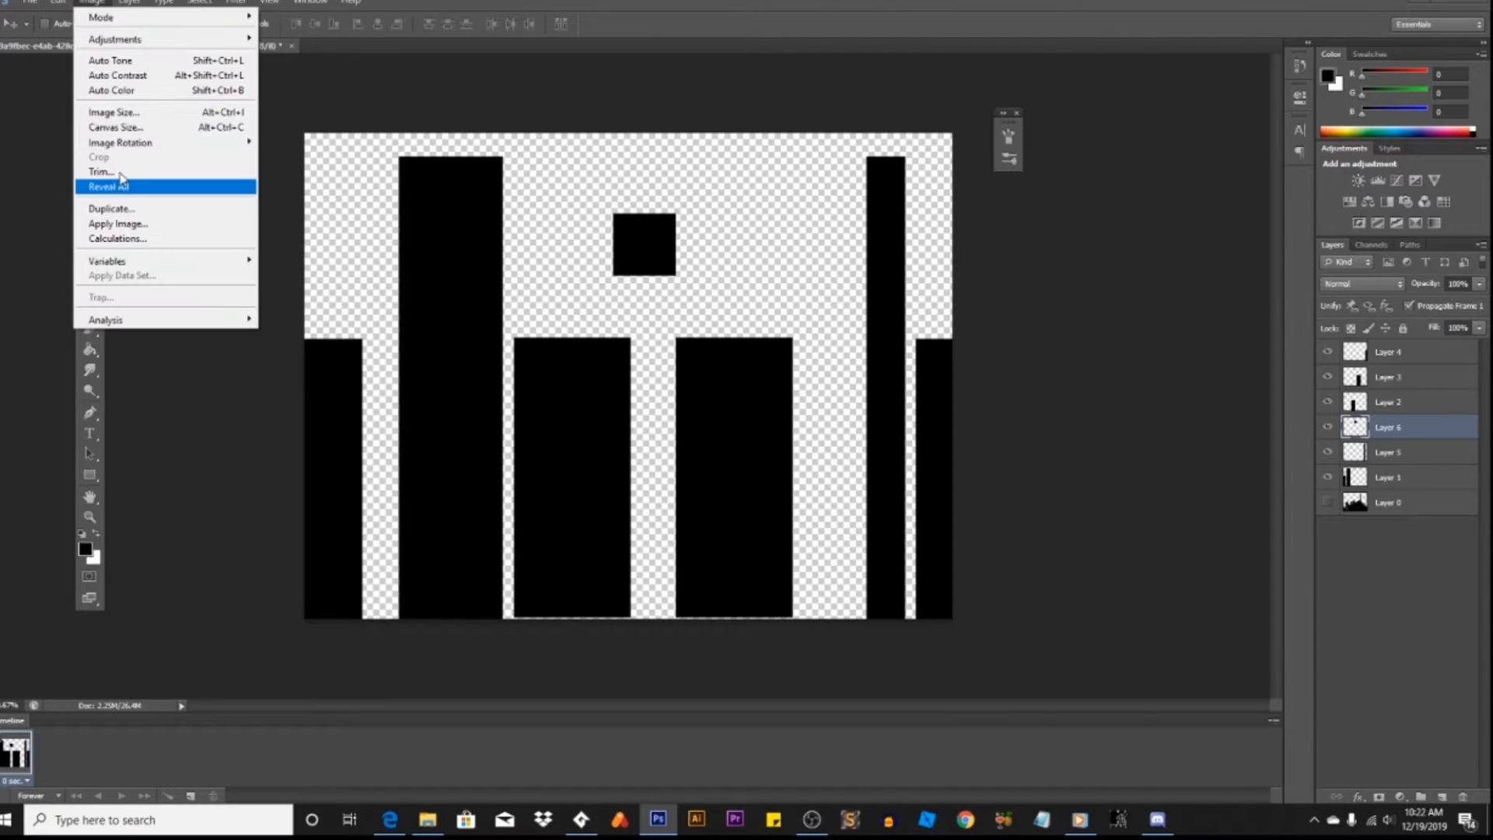
mouse_move(120, 144)
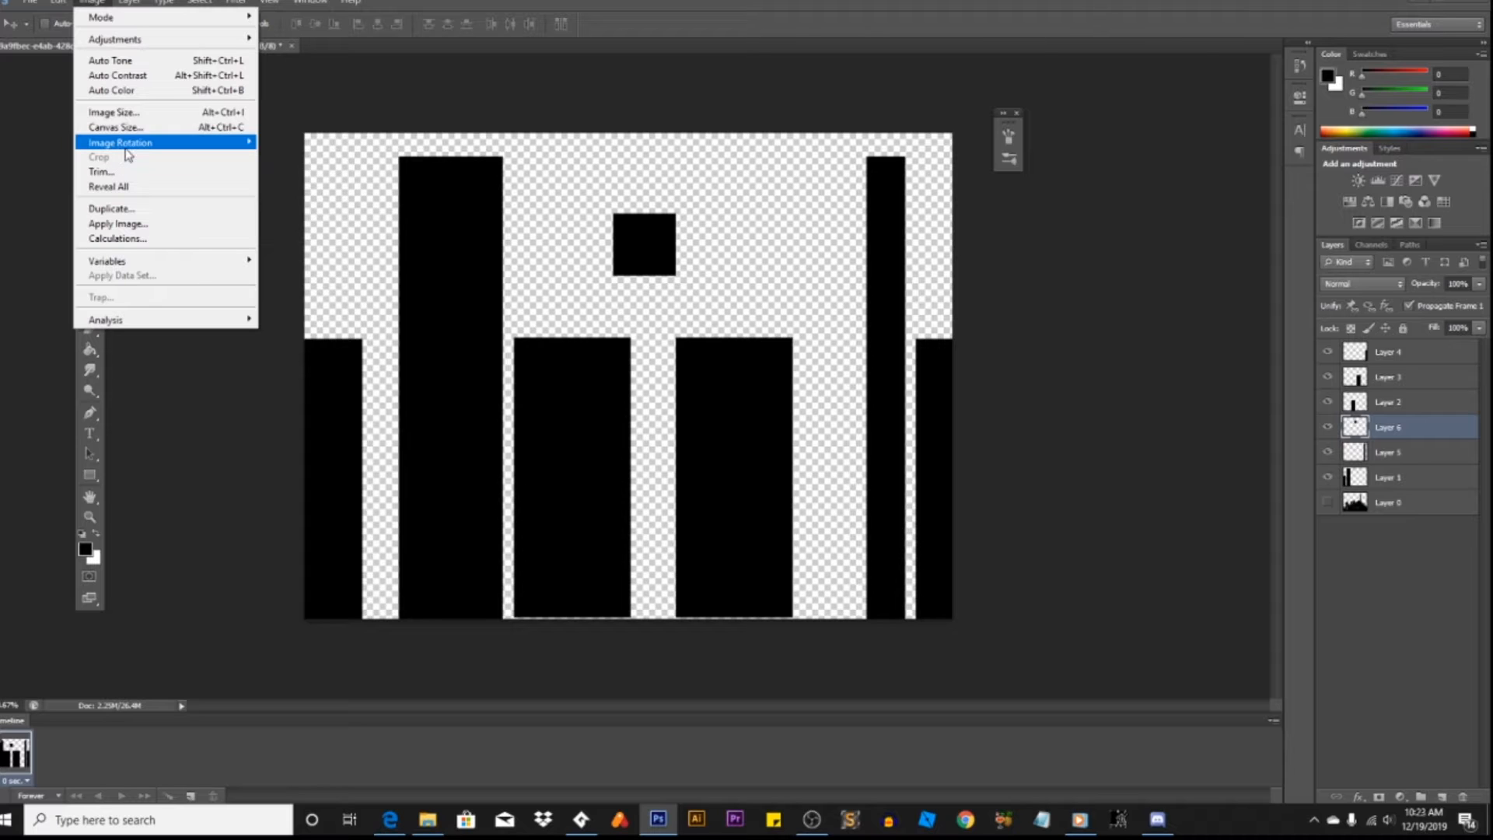
left_click(288, 190)
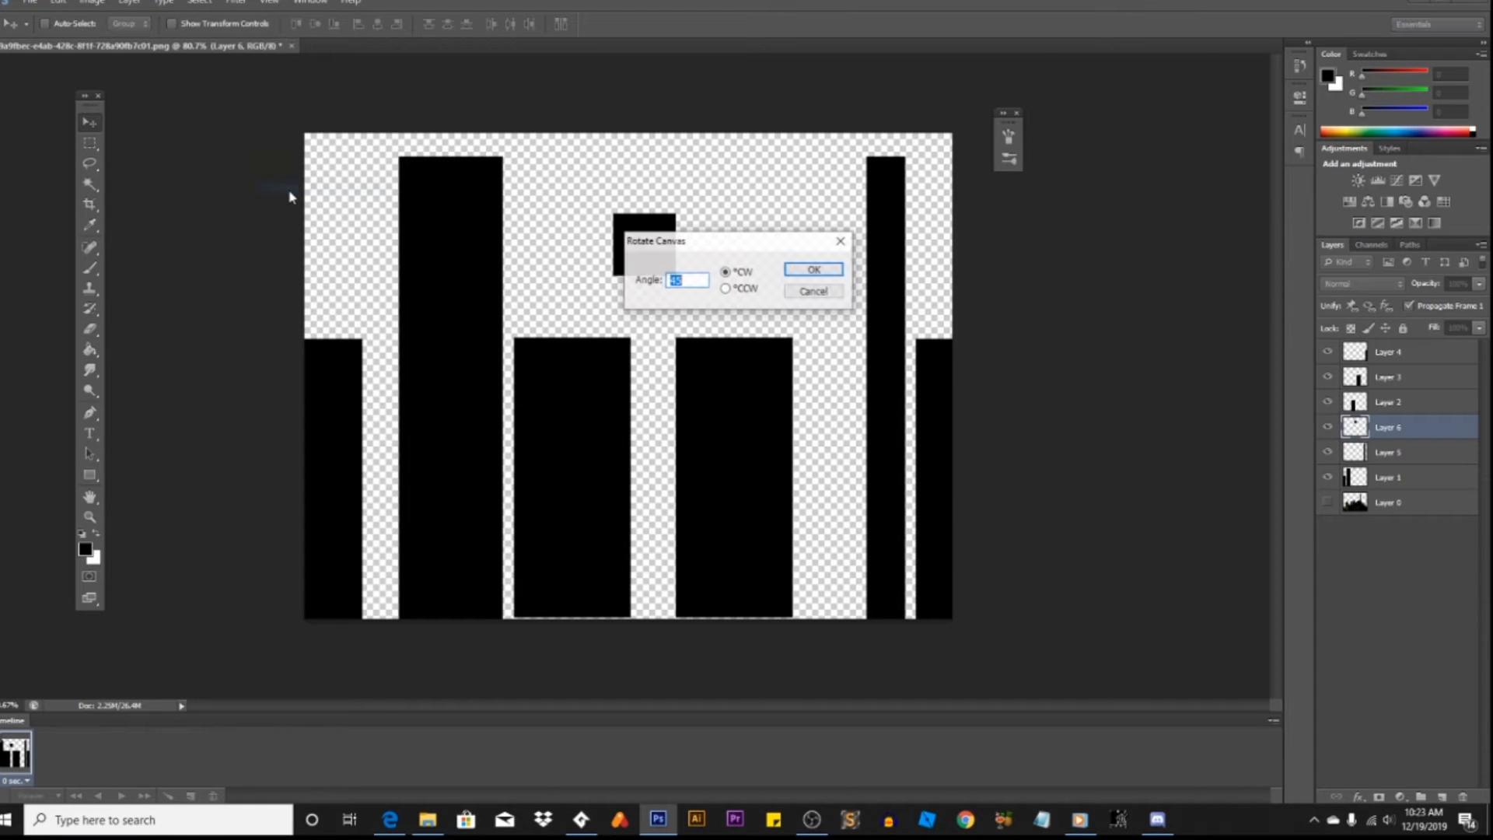
left_click(838, 270)
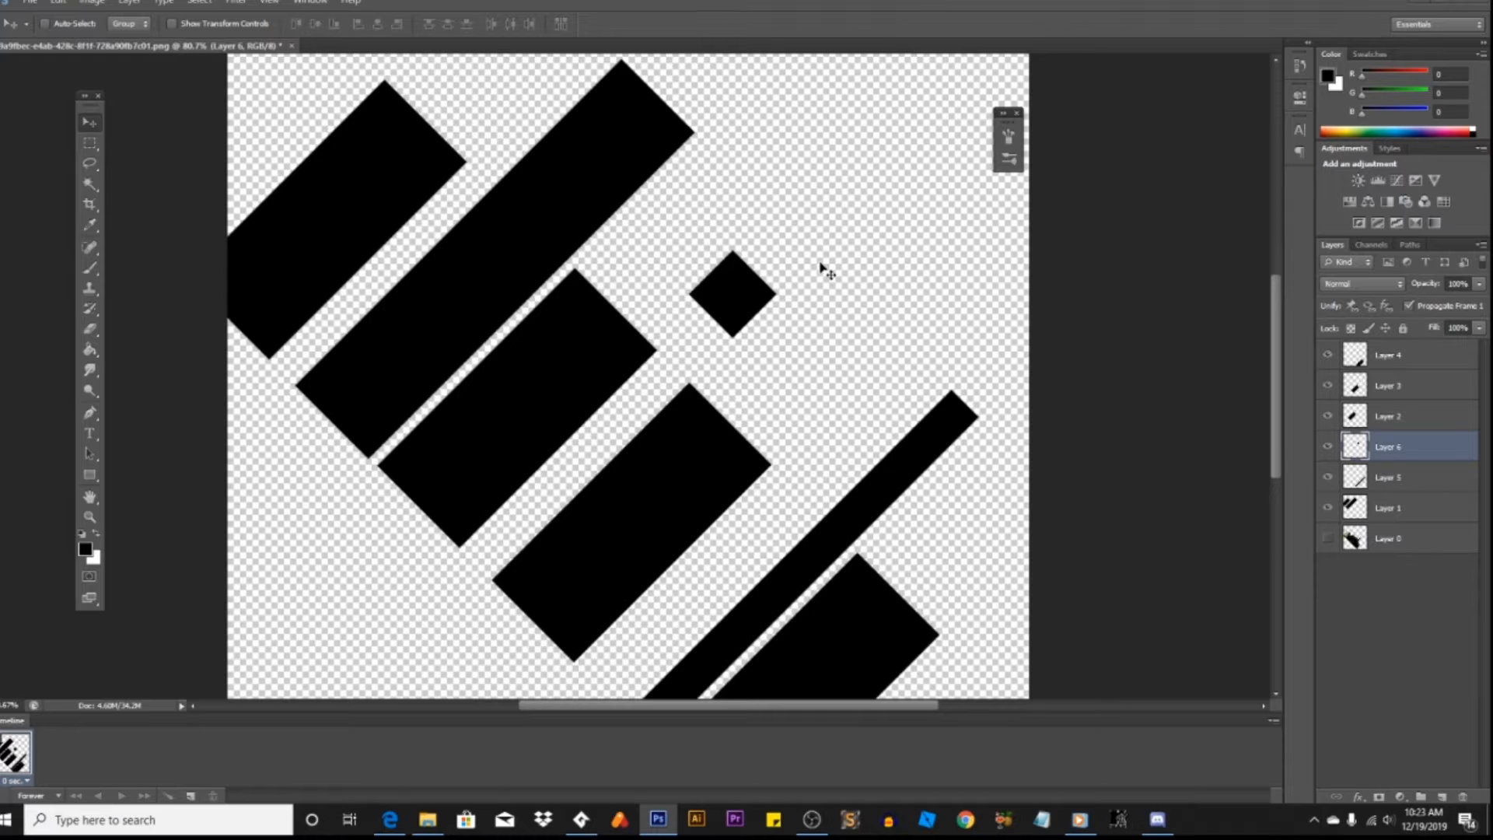
key("ctrl+z")
left_click(1329, 428)
left_click(1329, 428)
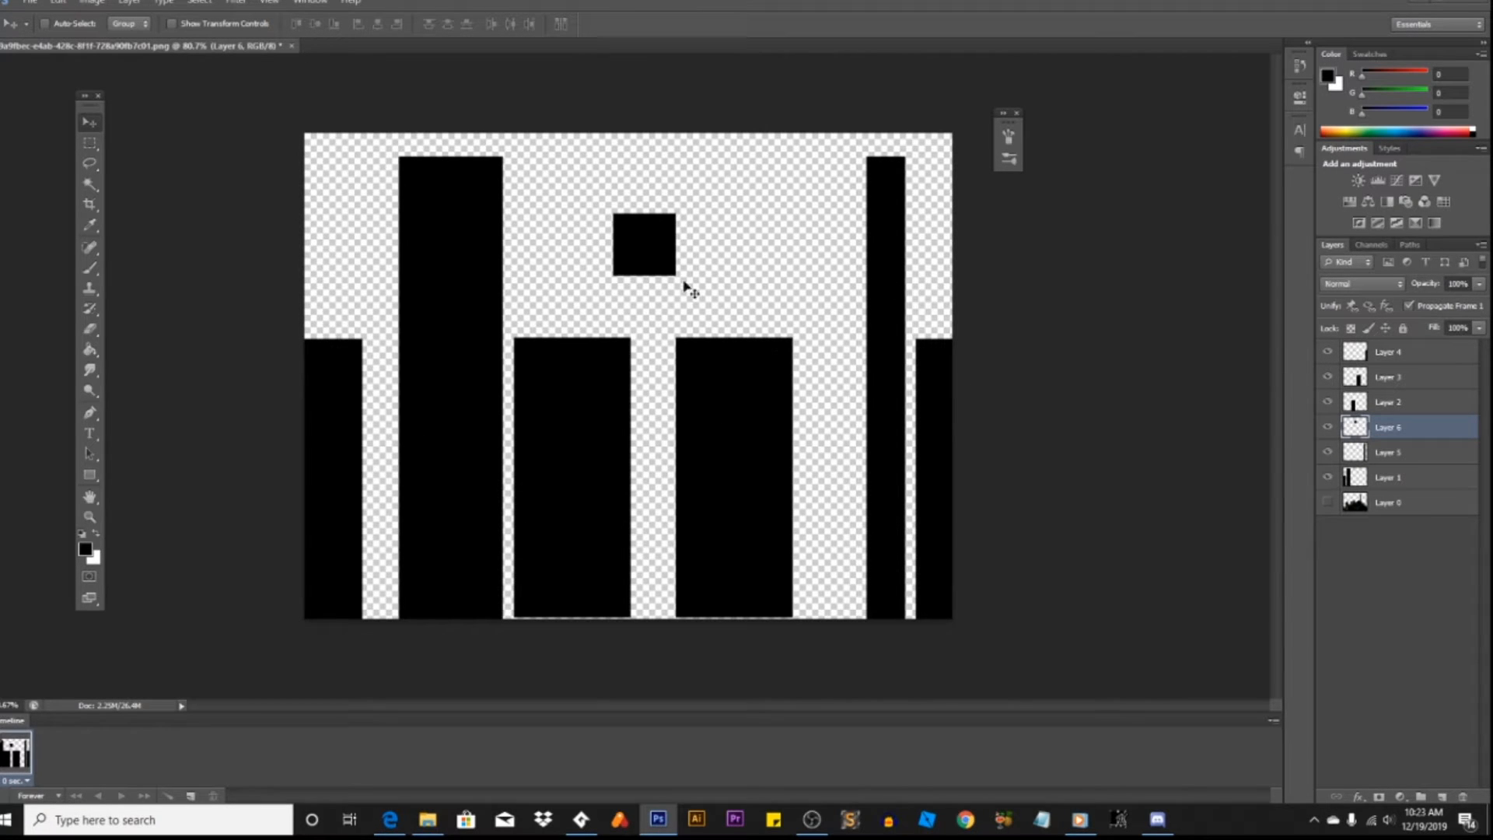
Step: Rotate only the small square about 45° with Free Transform so it forms a diamond
left_click(100, 142)
left_click_drag(603, 199, 700, 290)
left_click(643, 264)
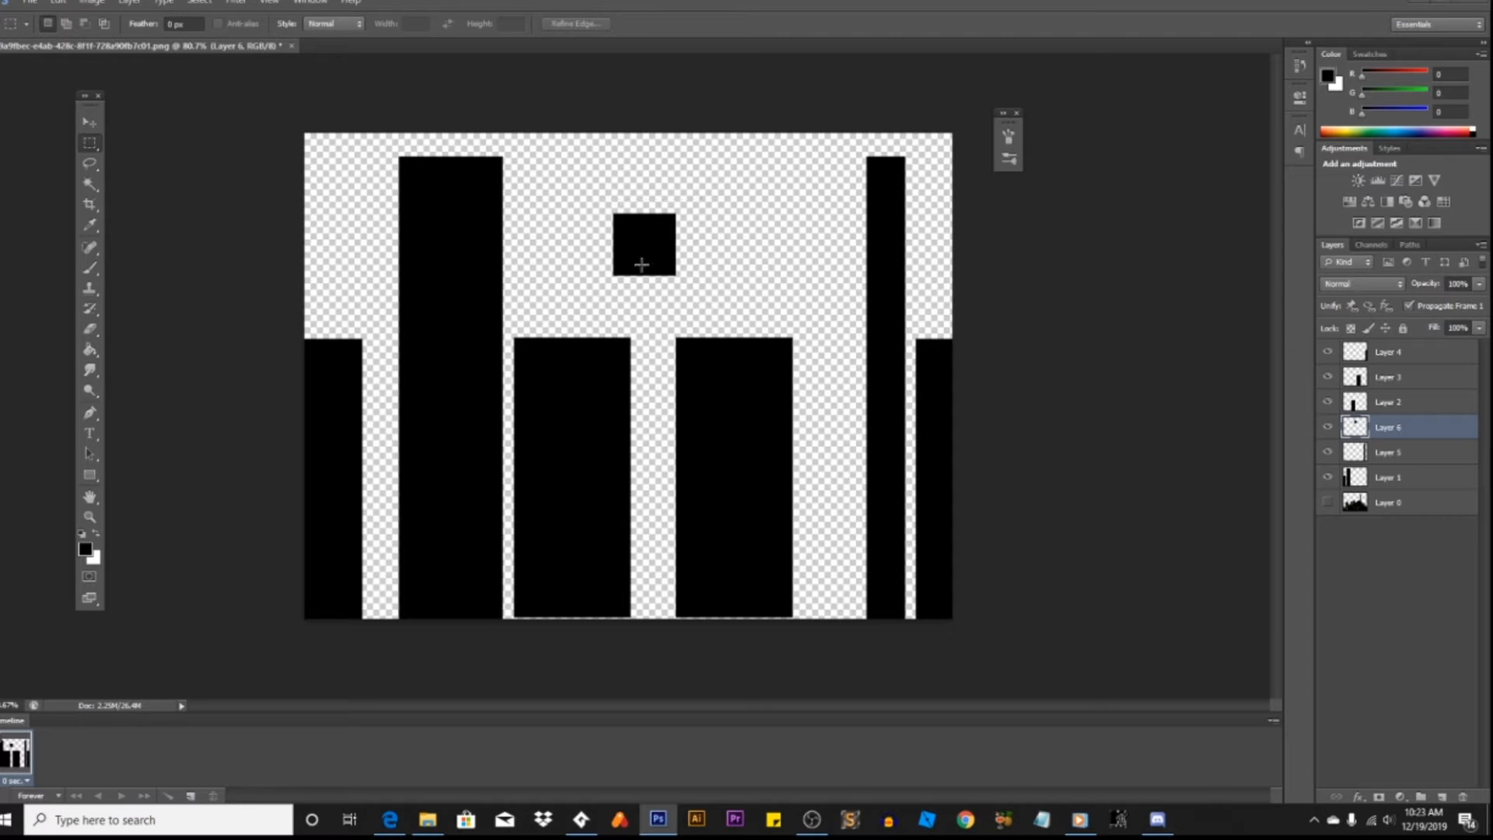
key("ctrl+t")
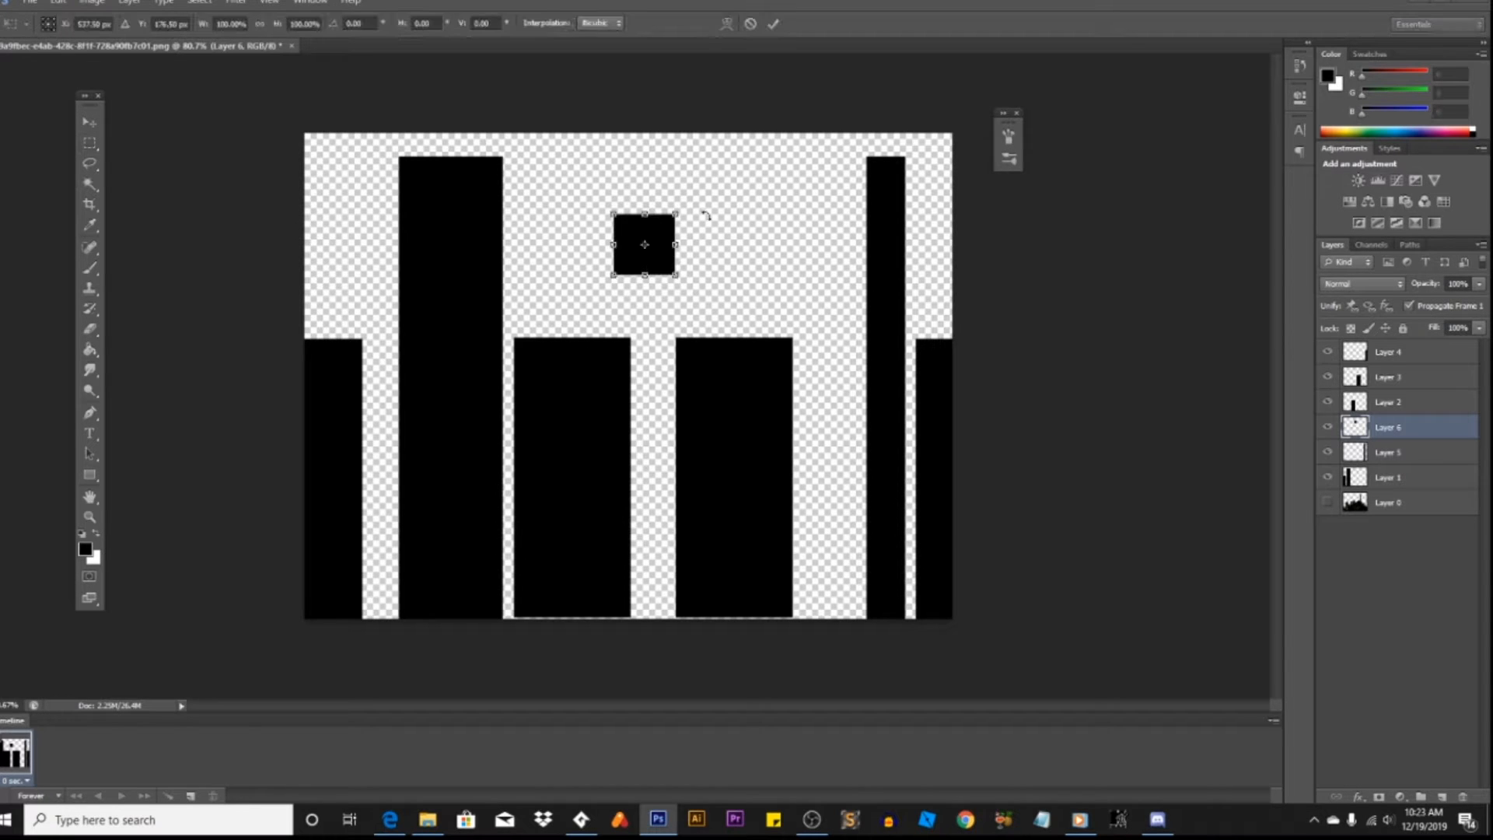
left_click_drag(711, 217, 726, 270)
key("Return")
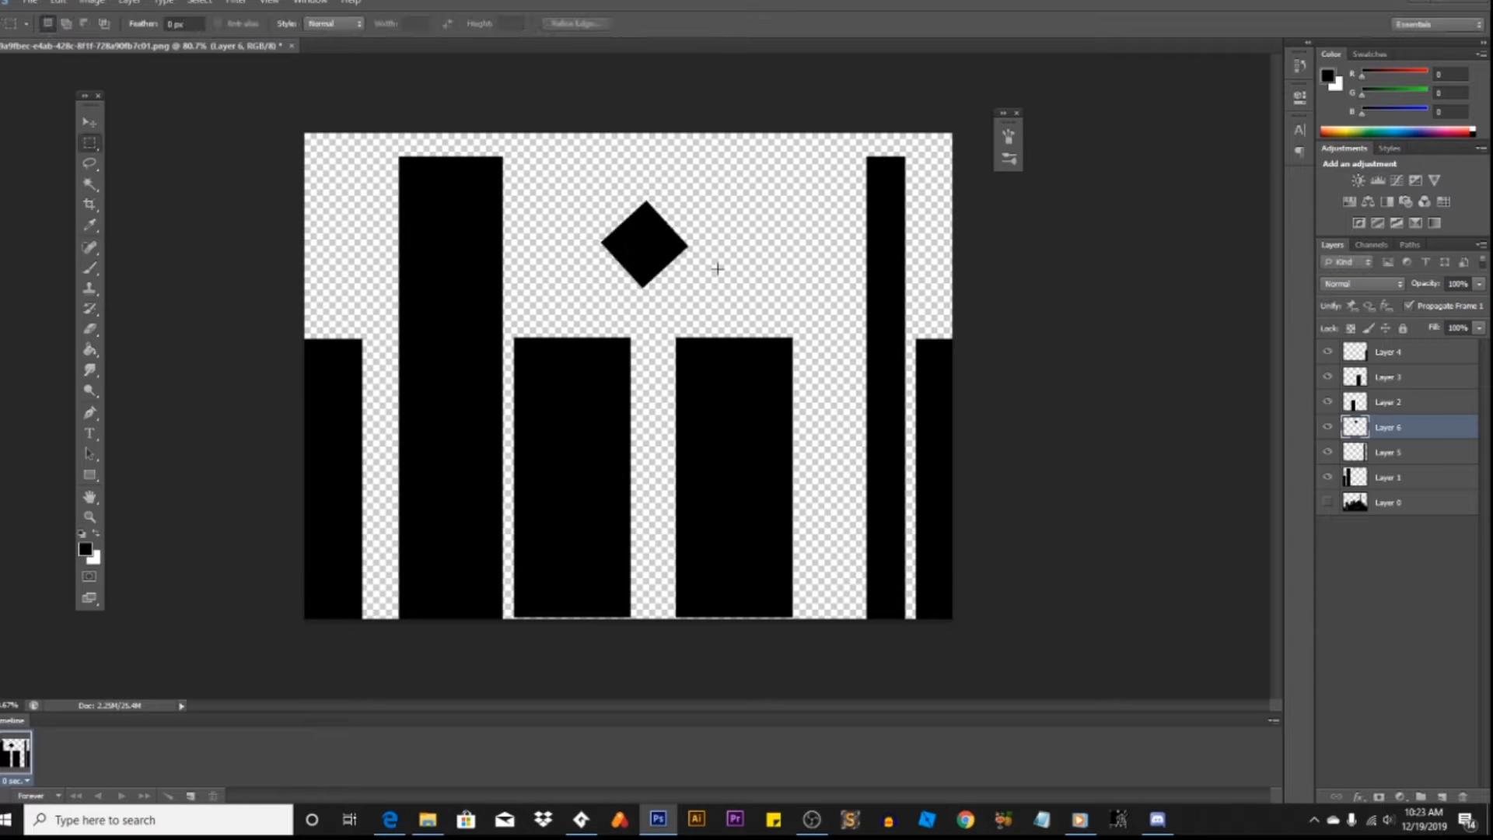
Step: Delete the diamond's lower part with a rectangular selection, leaving only a small upward-pointing triangle
left_click_drag(570, 247, 720, 273)
left_click(720, 262)
key("Delete")
key("ctrl+z")
mouse_move(548, 253)
left_mouse_down()
mouse_move(767, 300)
mouse_move(727, 262)
mouse_move(498, 261)
mouse_move(494, 296)
mouse_move(588, 287)
left_mouse_up()
left_click(727, 262)
left_click_drag(556, 235, 760, 321)
key("Delete")
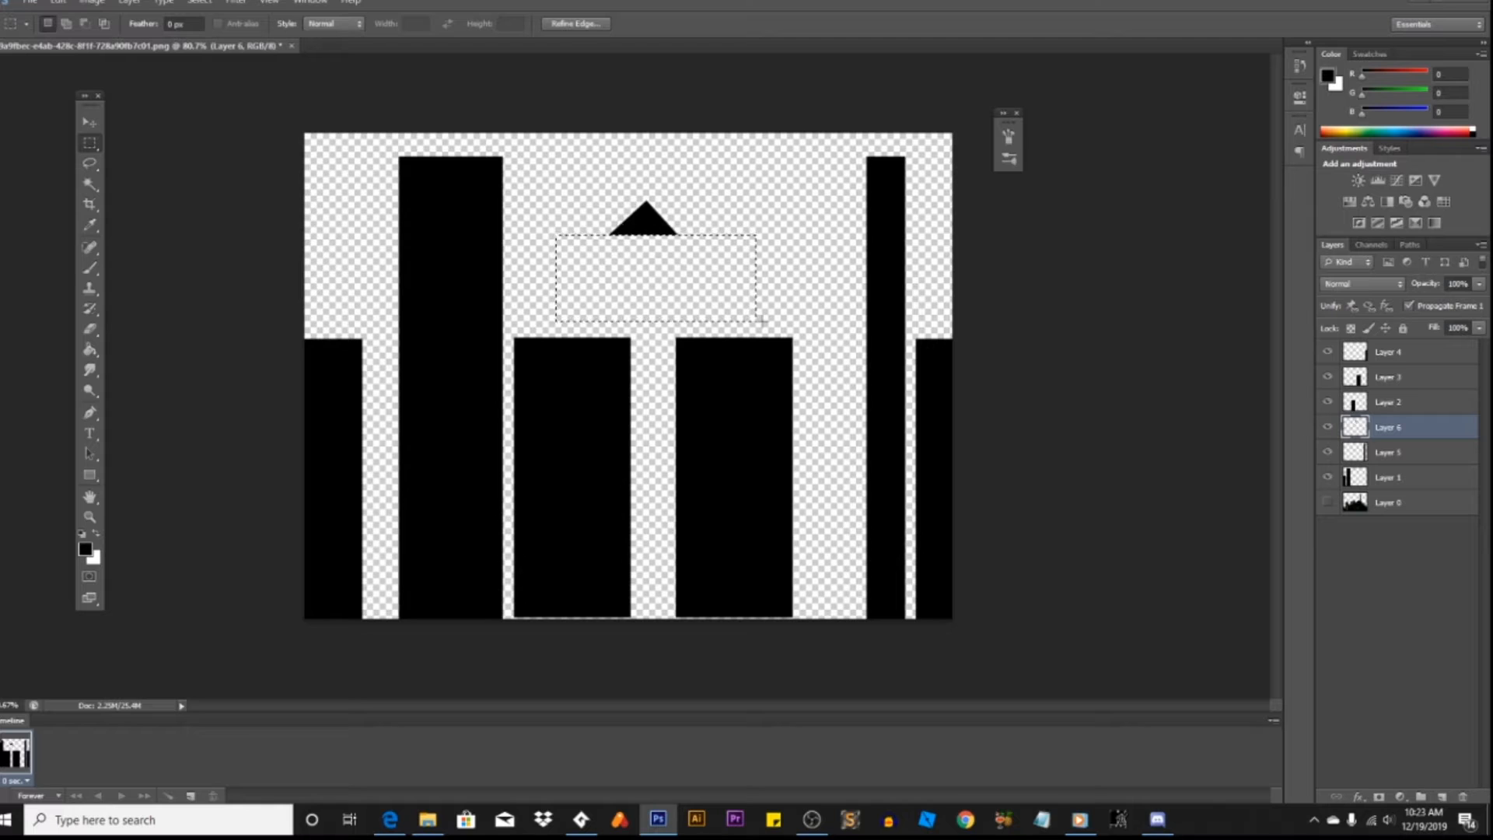
Step: Cut and paste the triangle, place it on the right one of the two middle buildings, and stretch it to the building's full width
left_click(603, 250)
key("Delete")
key("ctrl+v")
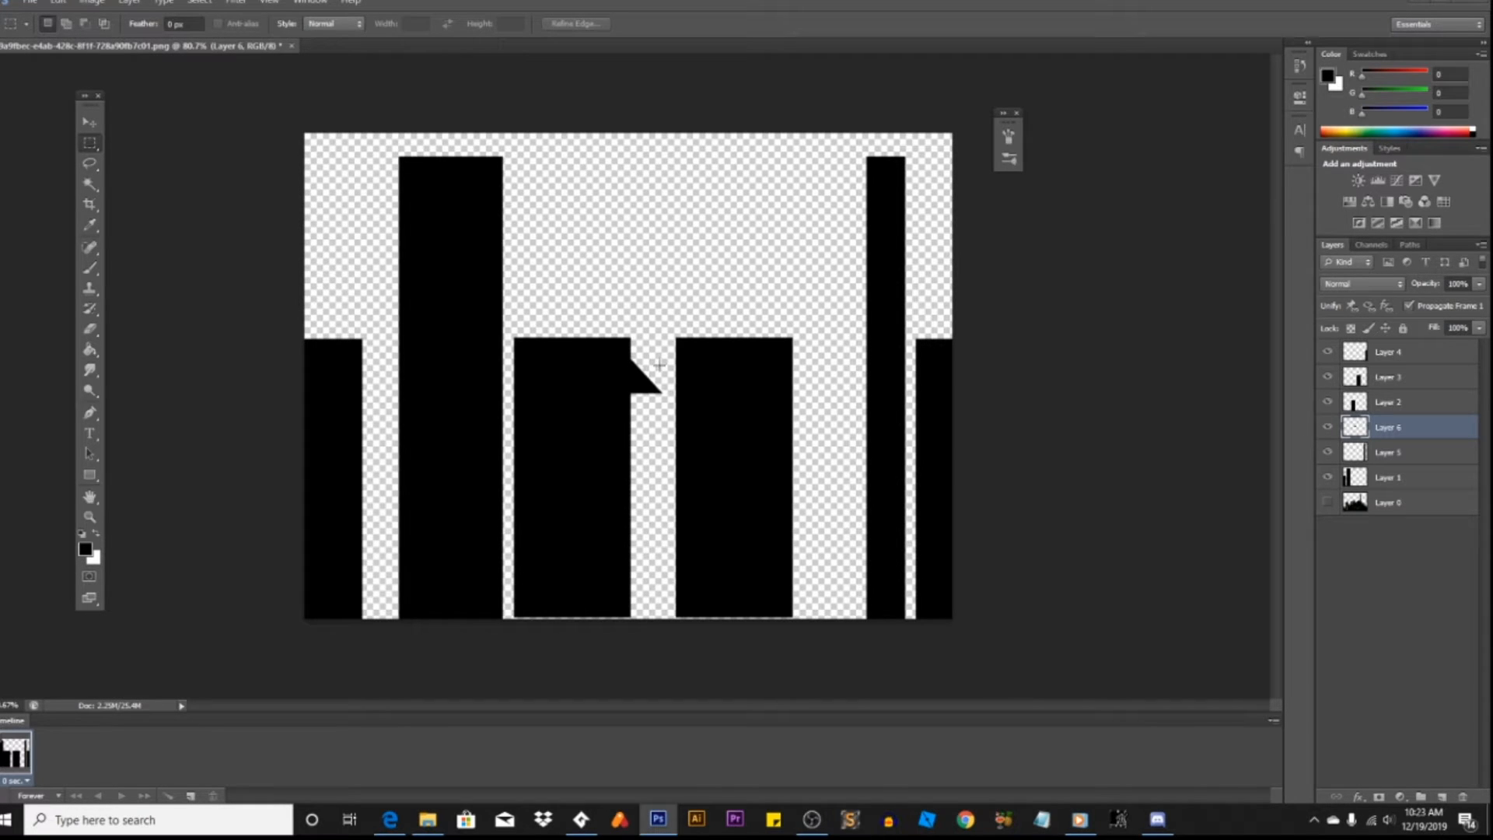
left_click(93, 125)
left_click_drag(636, 379, 792, 318)
key("ctrl+t")
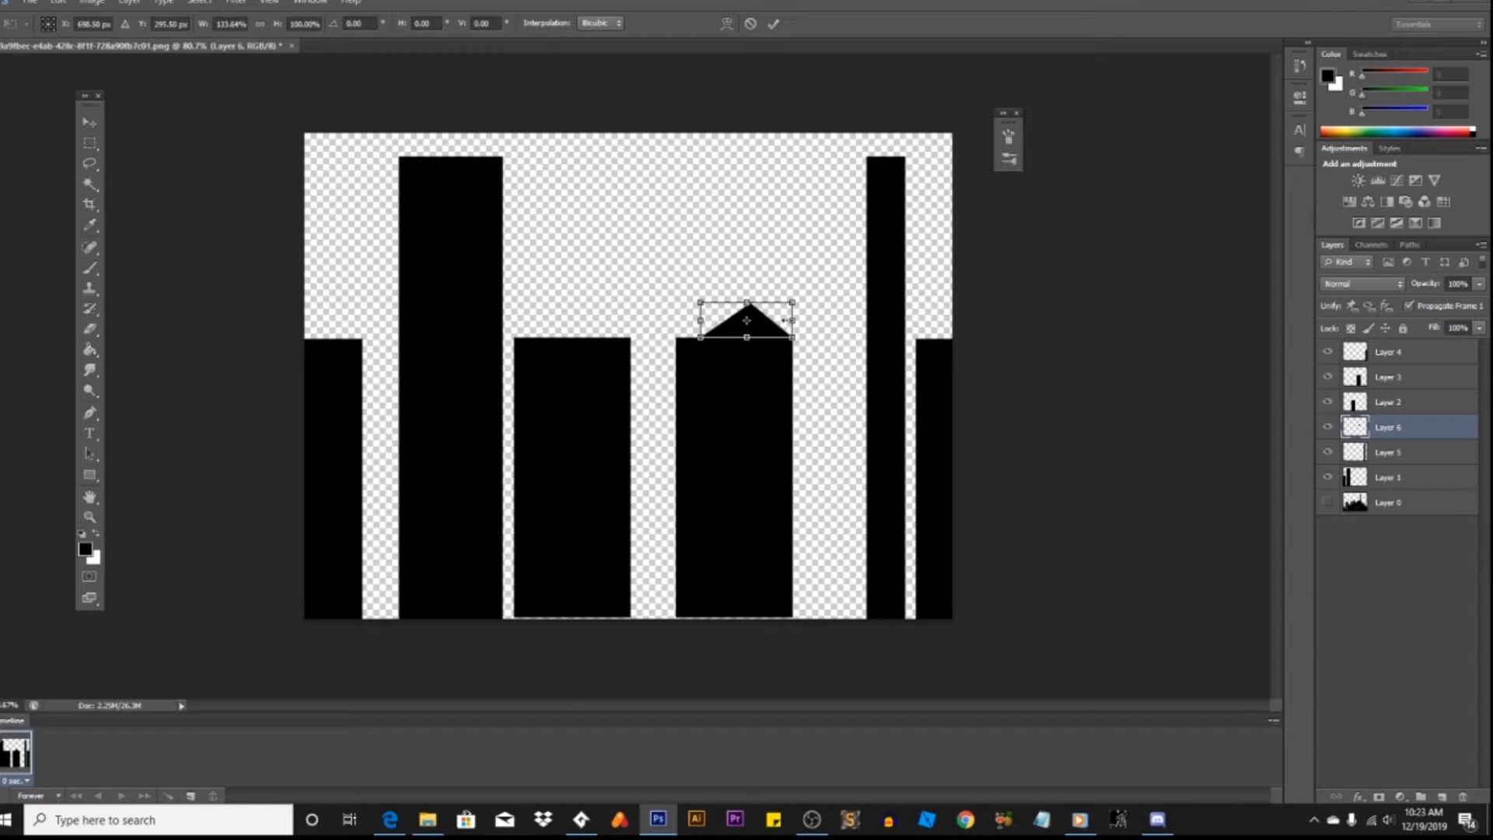
left_click_drag(700, 320, 677, 322)
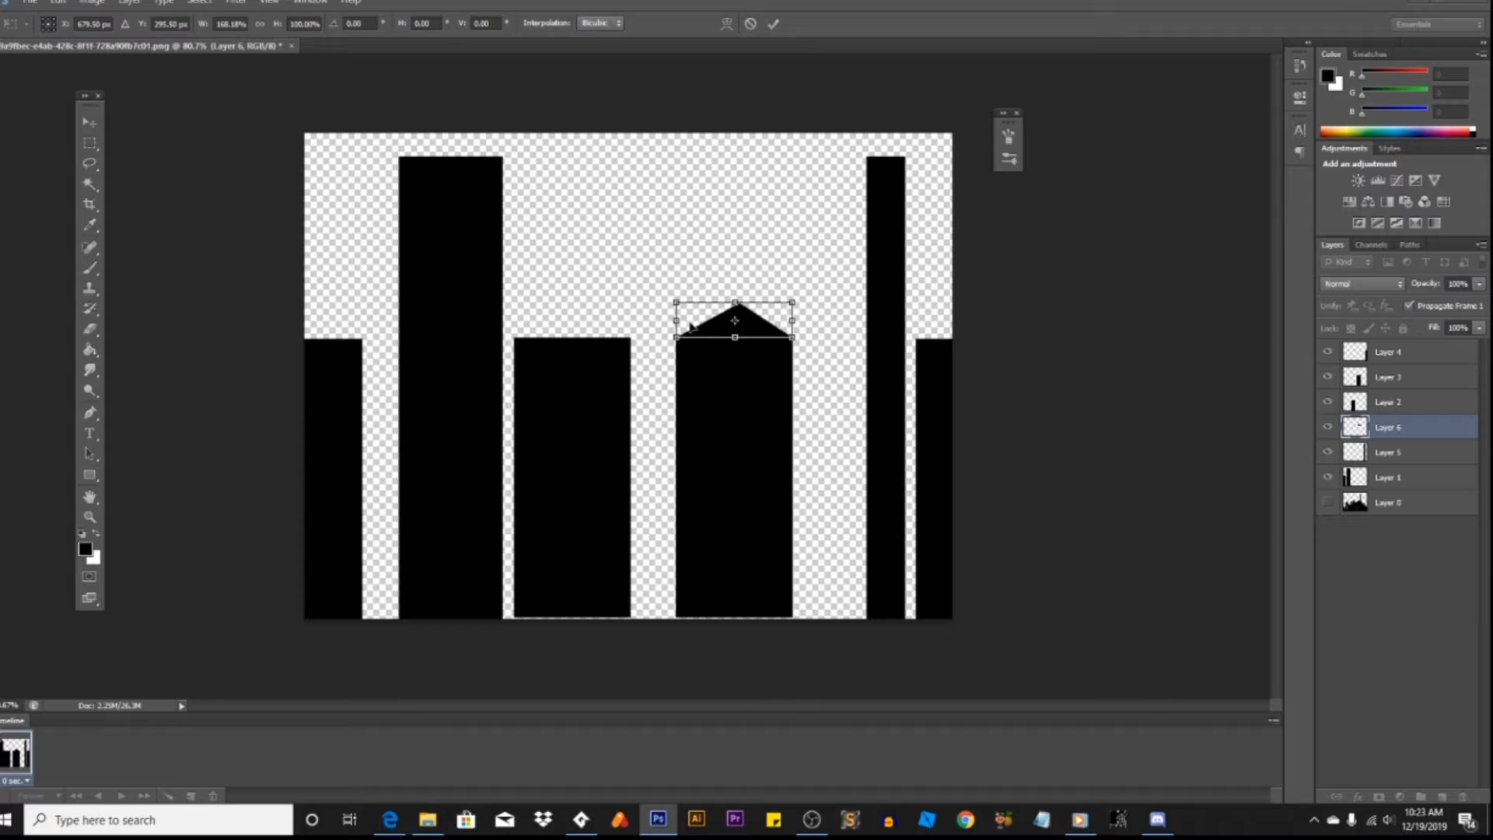
key("Return")
Step: Paste another triangle onto the left one of the two middle buildings and stretch it into a tall, full-width spire
key("ctrl+v")
left_click_drag(652, 385, 579, 214)
key("ctrl+t")
key("Return")
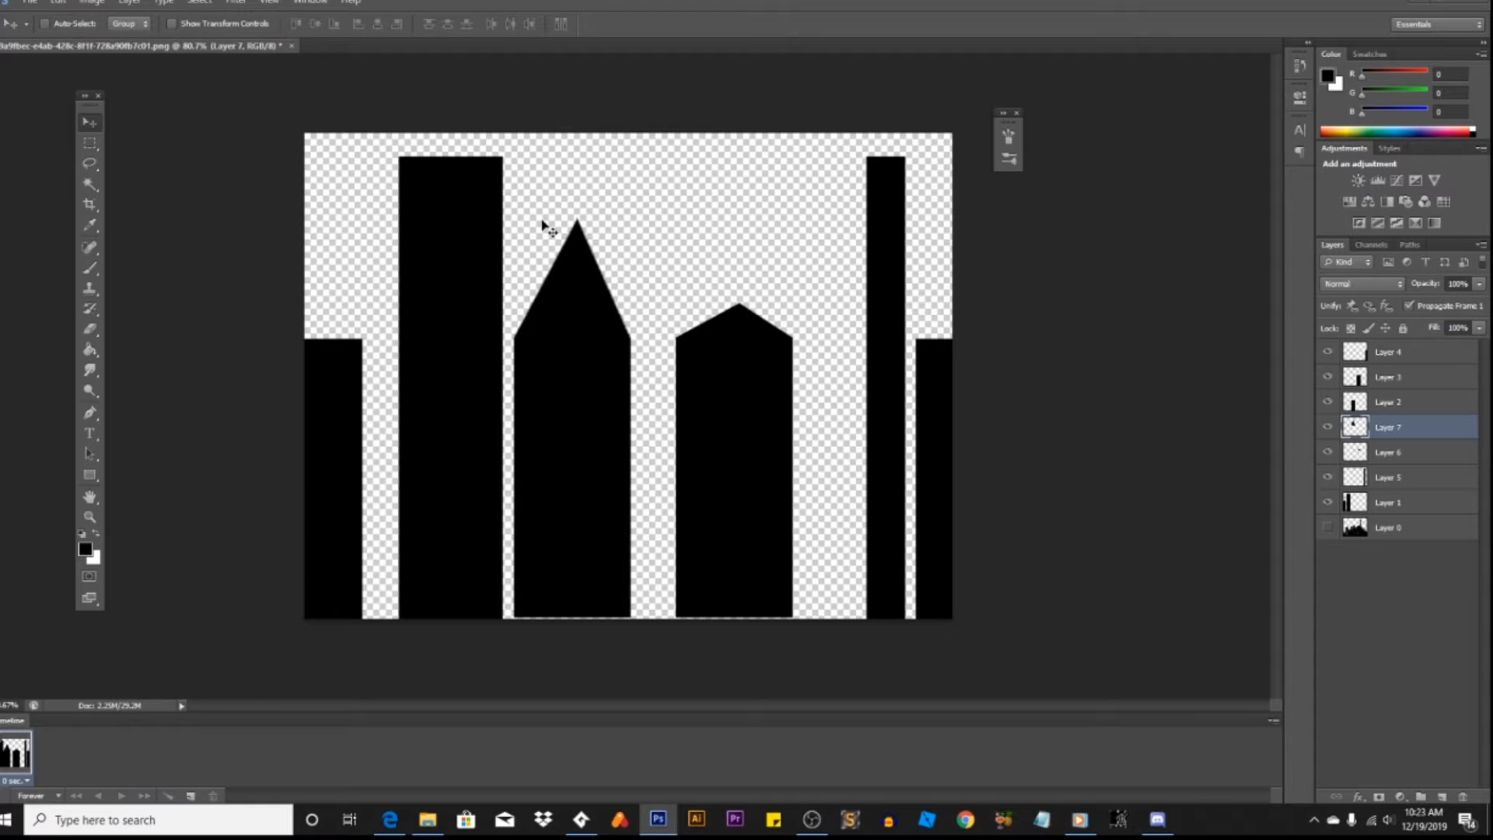
Step: Paste two more triangles as widened sloping roofs on the right-edge and left-edge buildings, running off the canvas
key("ctrl+v")
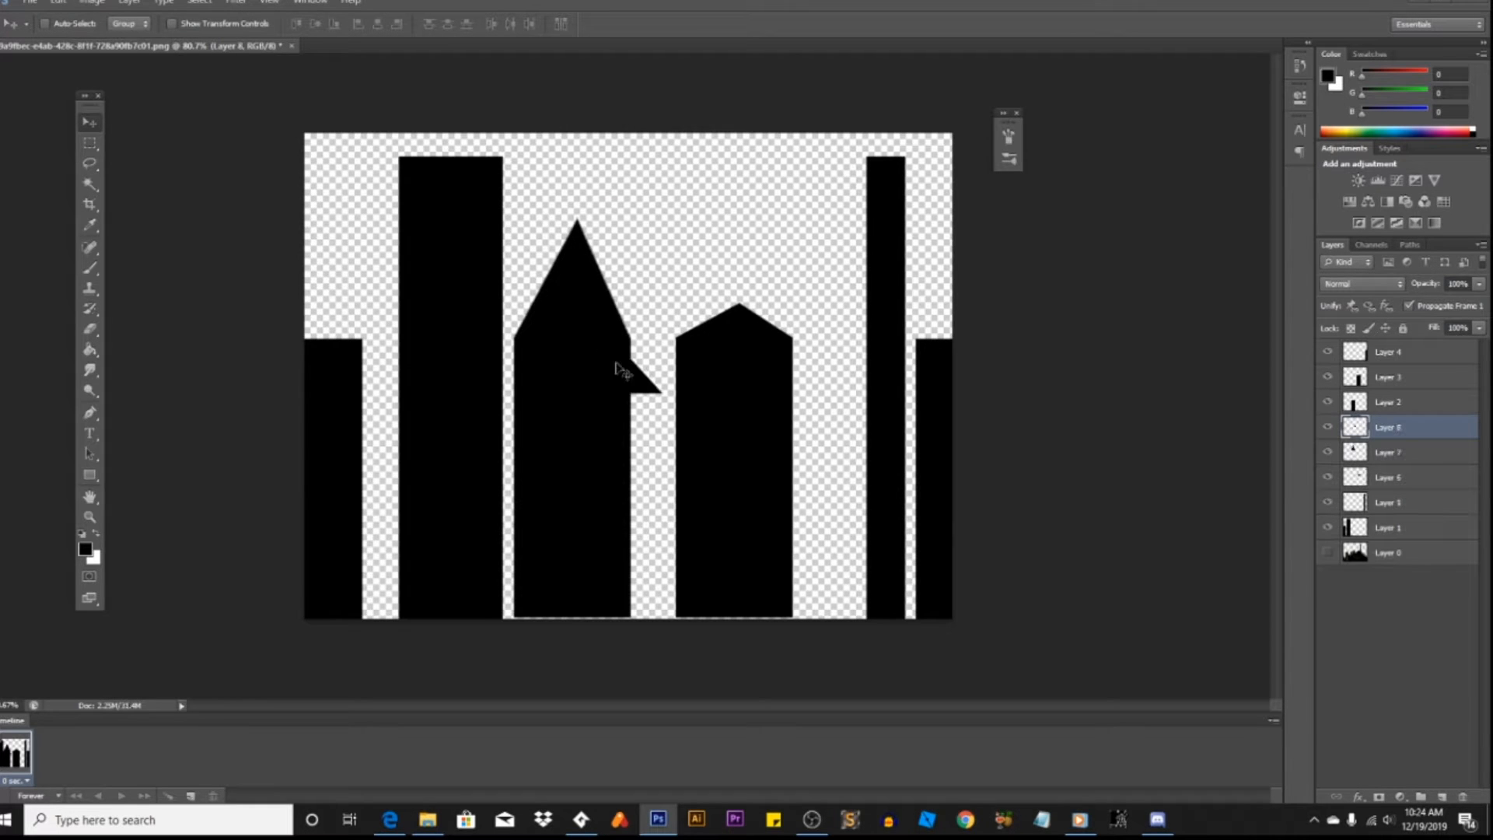
left_click_drag(639, 386, 966, 335)
key("ctrl+v")
left_click_drag(650, 397, 338, 334)
key("ctrl+t")
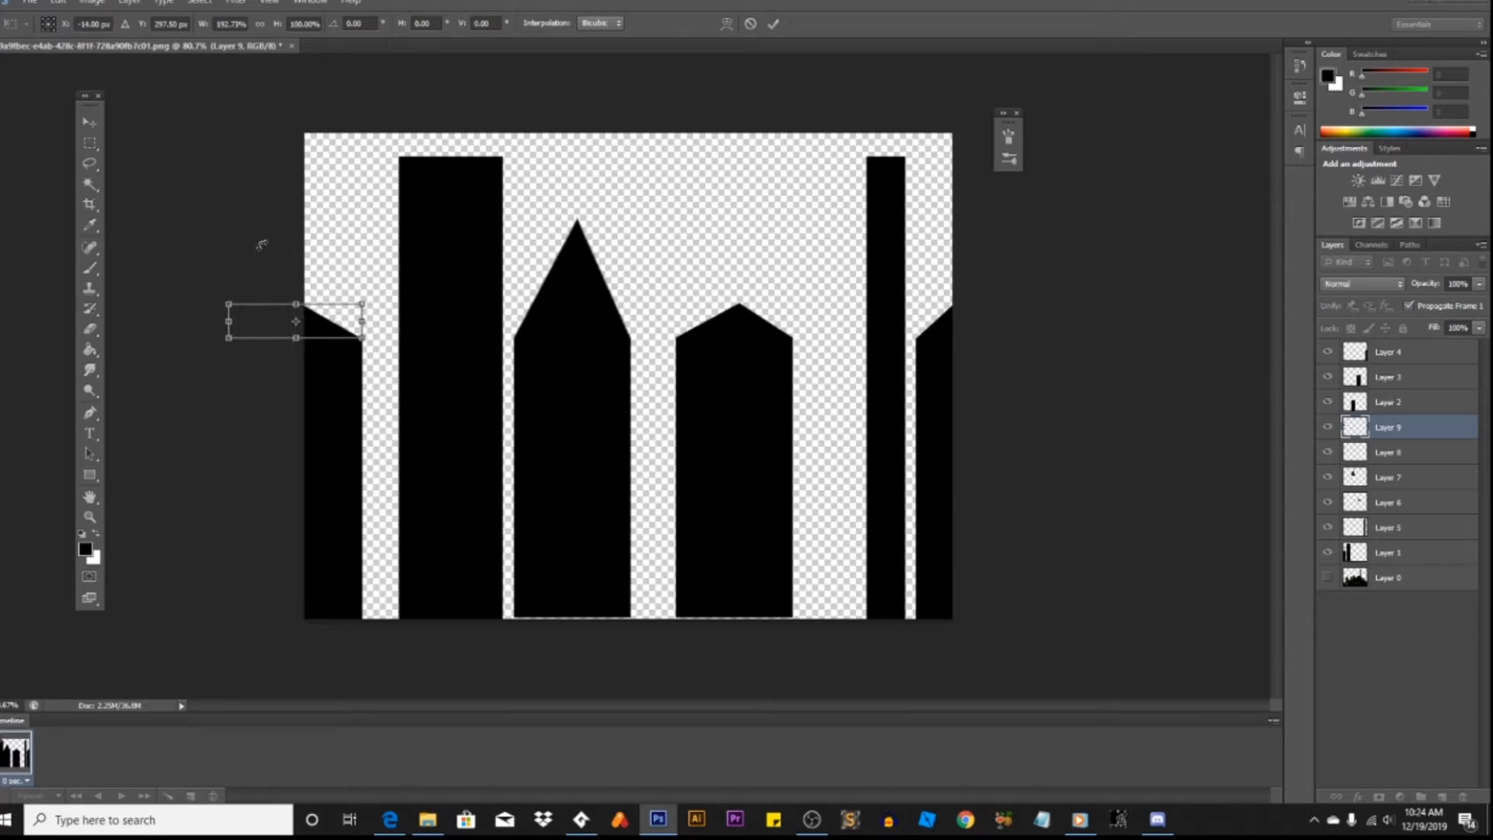
key("Return")
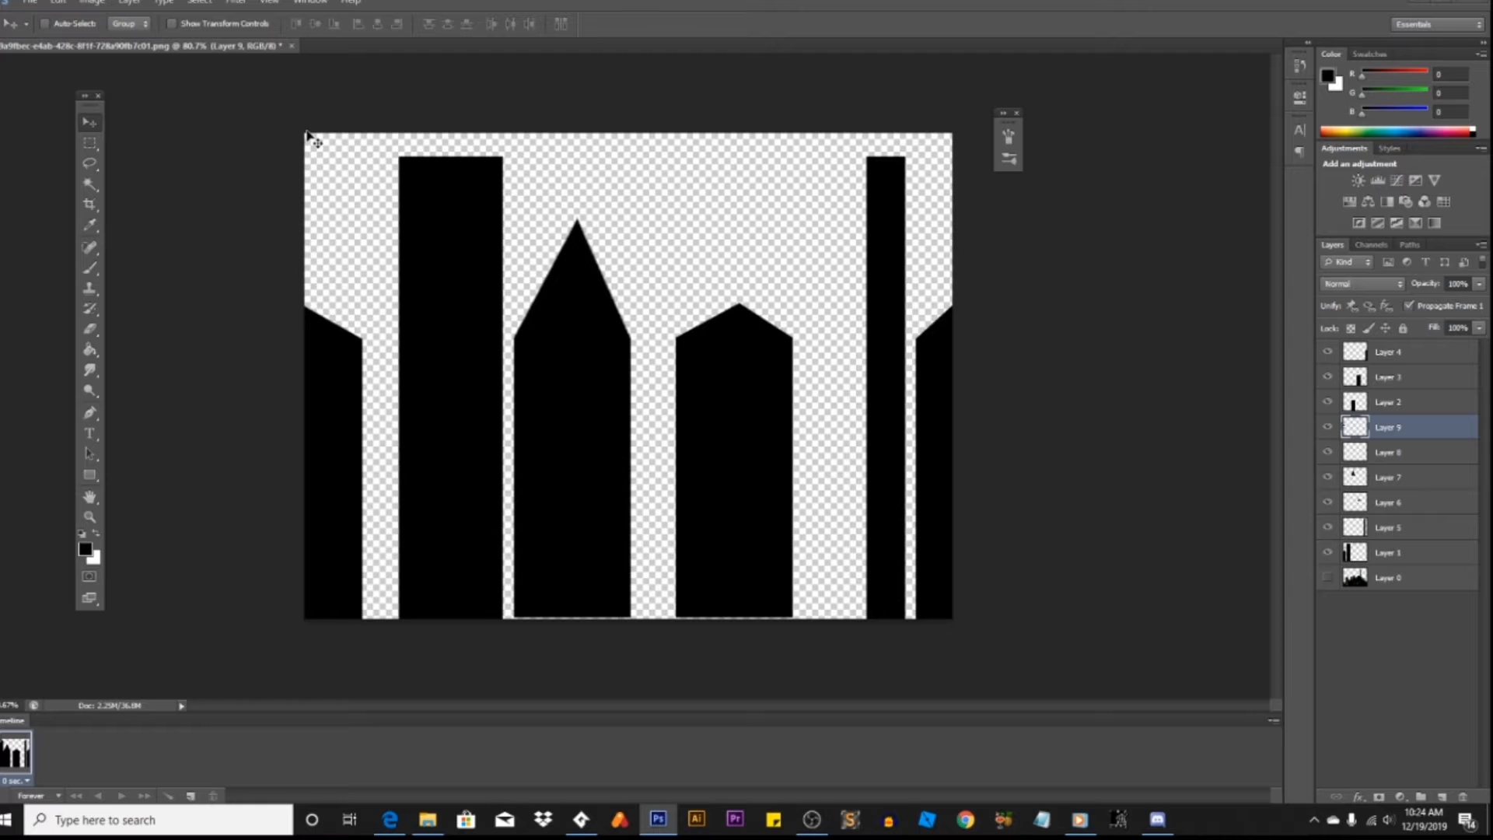
Step: Fill a thin black strip across the full width of the canvas's bottom edge, and clear the selection
left_click(90, 143)
left_click_drag(256, 610, 1089, 692)
left_click(90, 350)
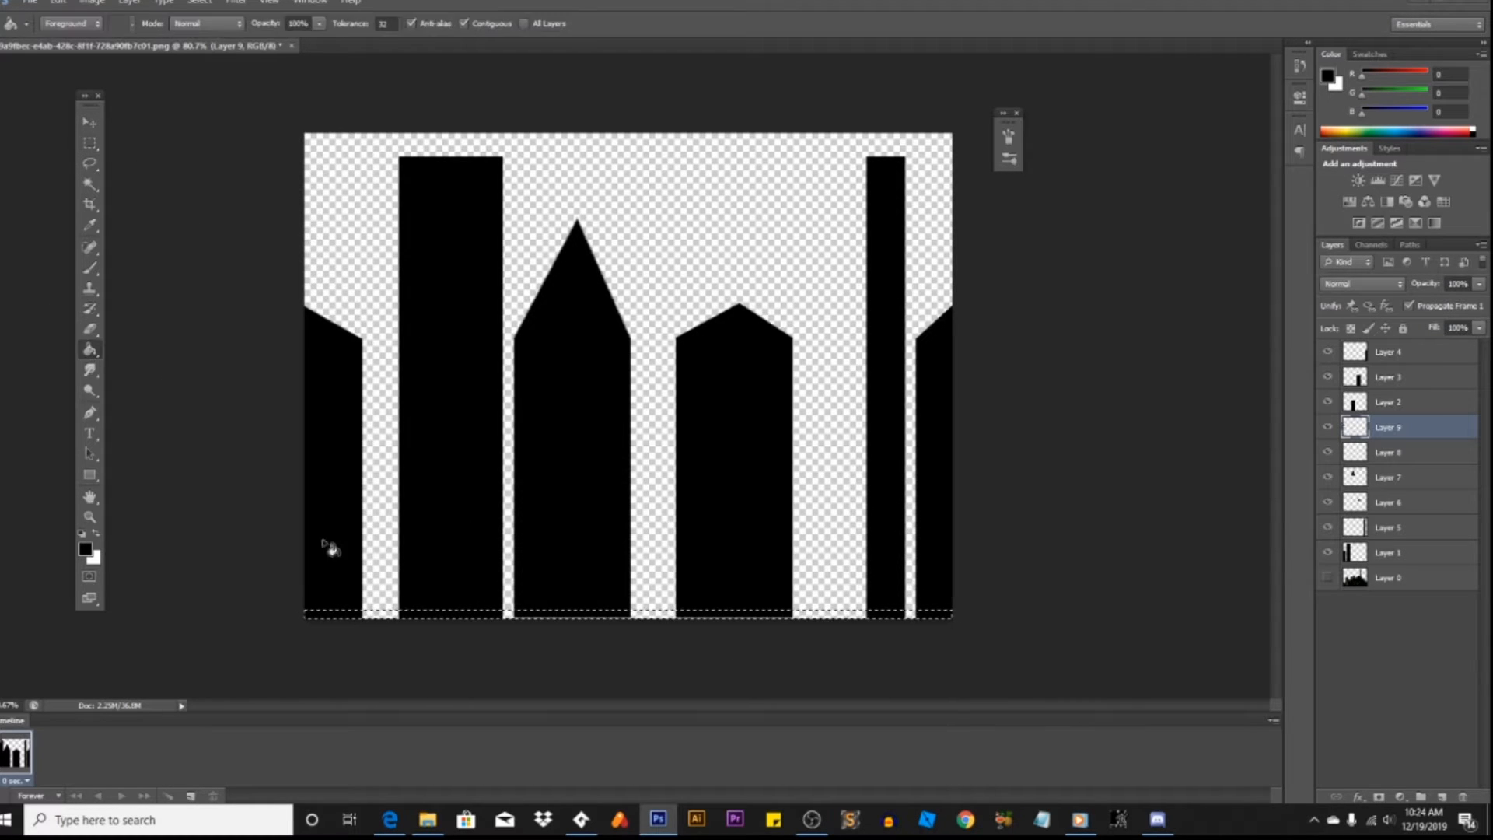
left_click(394, 618)
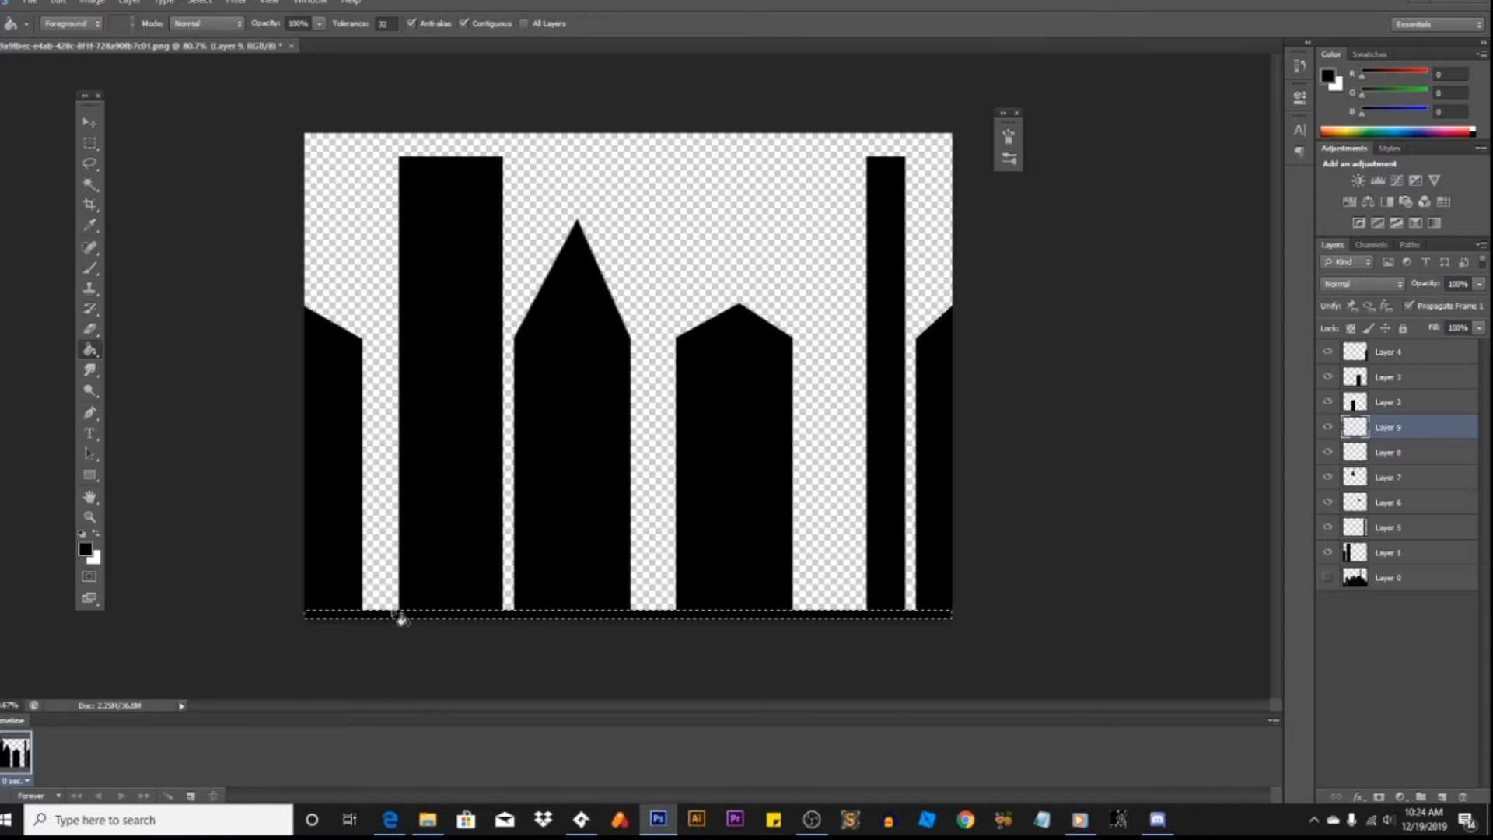
left_click(90, 145)
left_click(212, 208)
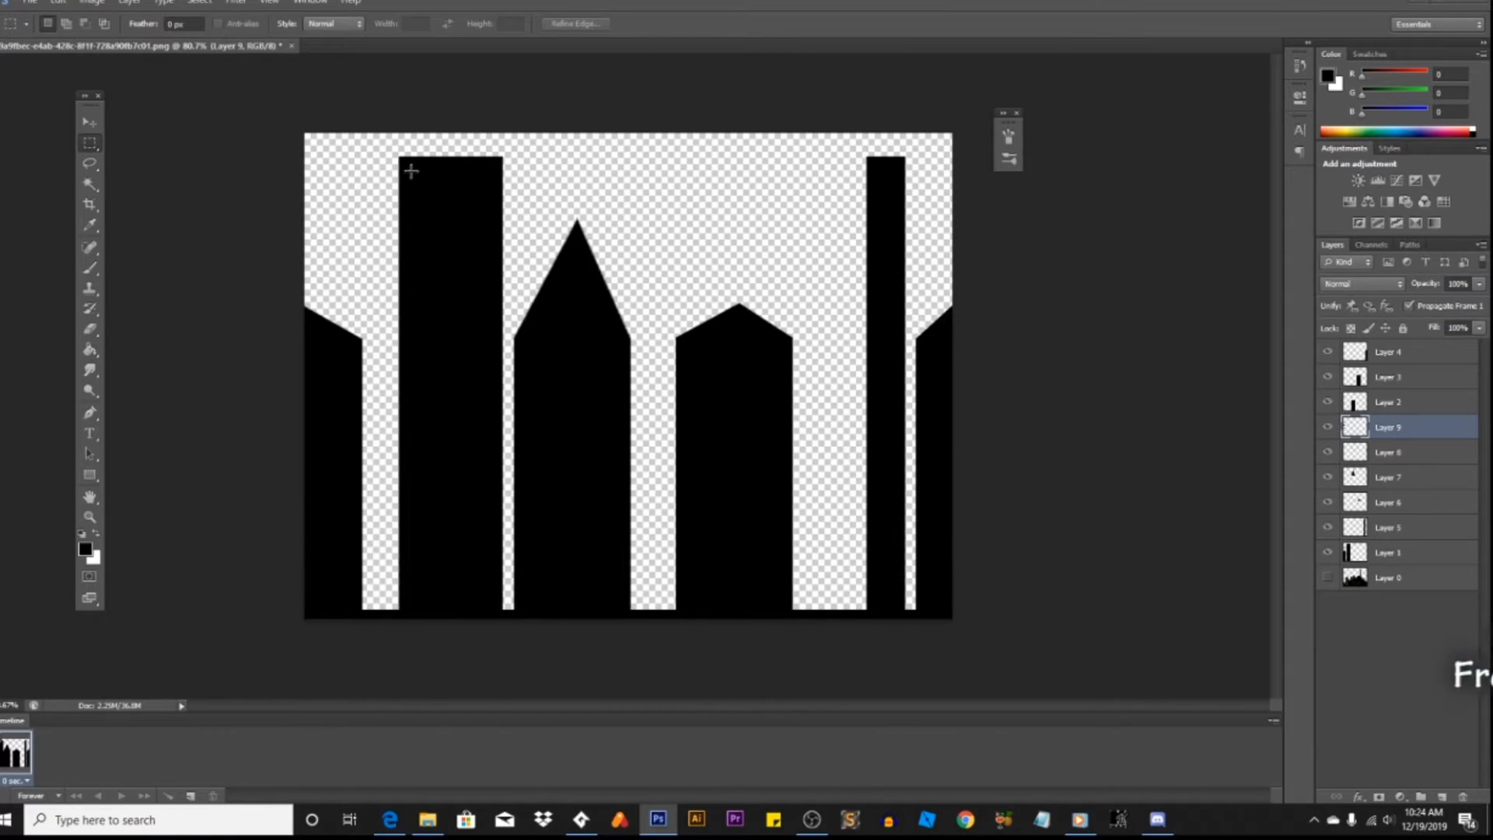
Step: Select thin vertical and horizontal strips just inside the edges of the wide tall building, the spired building and the low-roofed building
left_click_drag(403, 162, 409, 620)
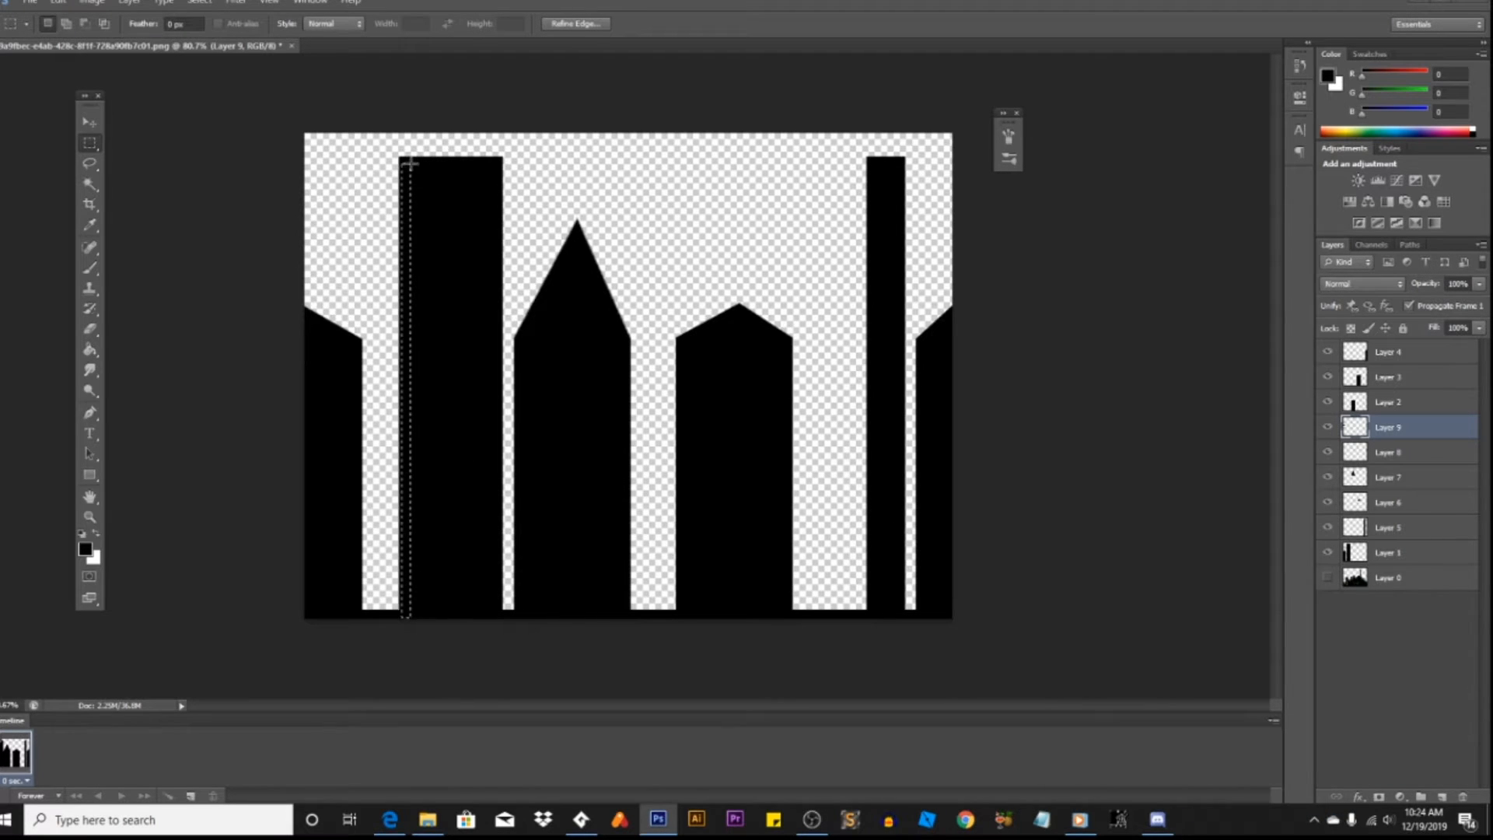
left_click_drag(410, 168, 499, 177)
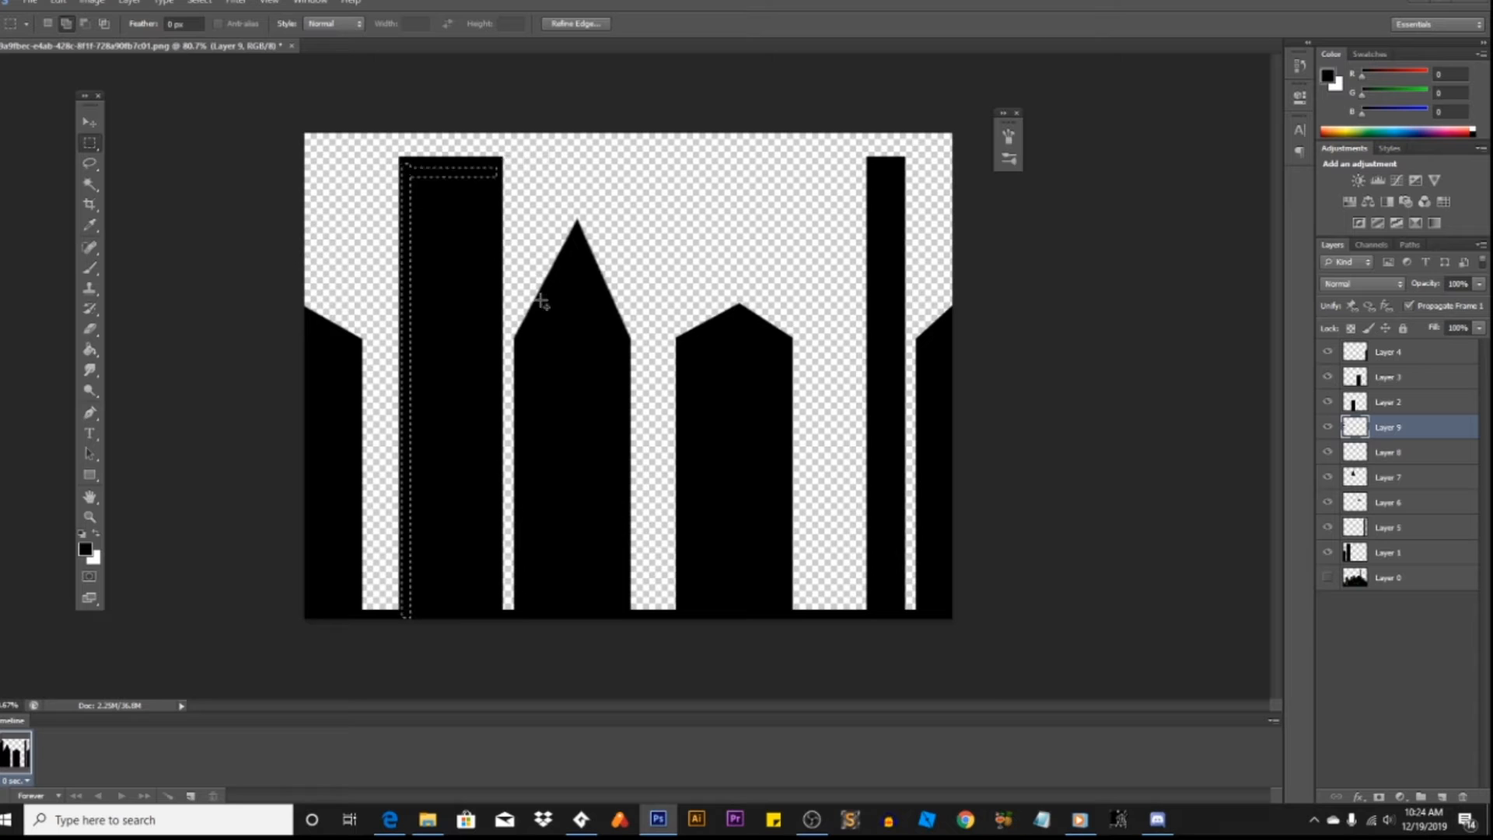
left_click_drag(523, 343, 529, 614)
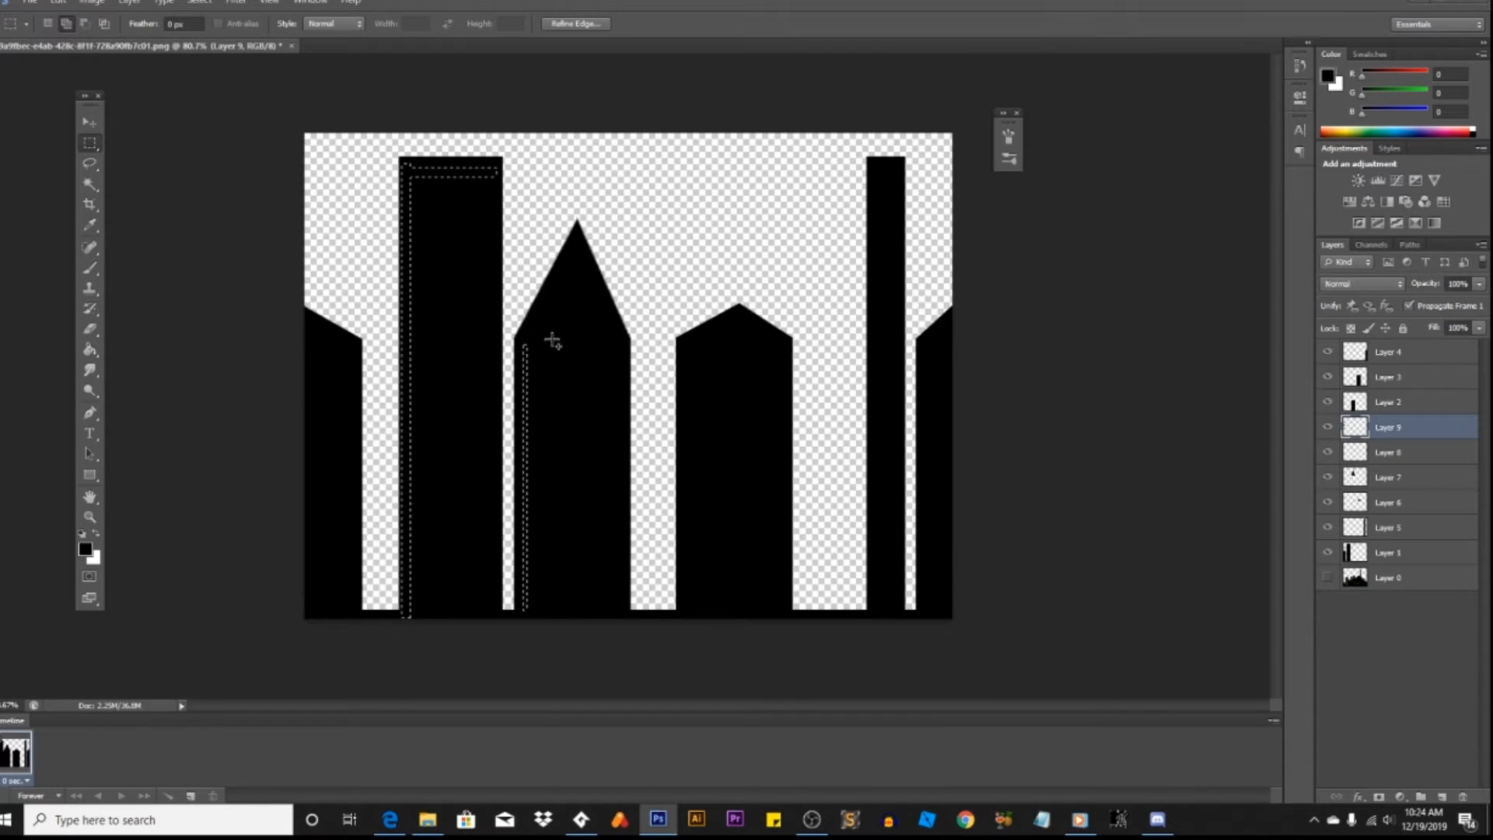
left_click_drag(539, 342, 619, 603)
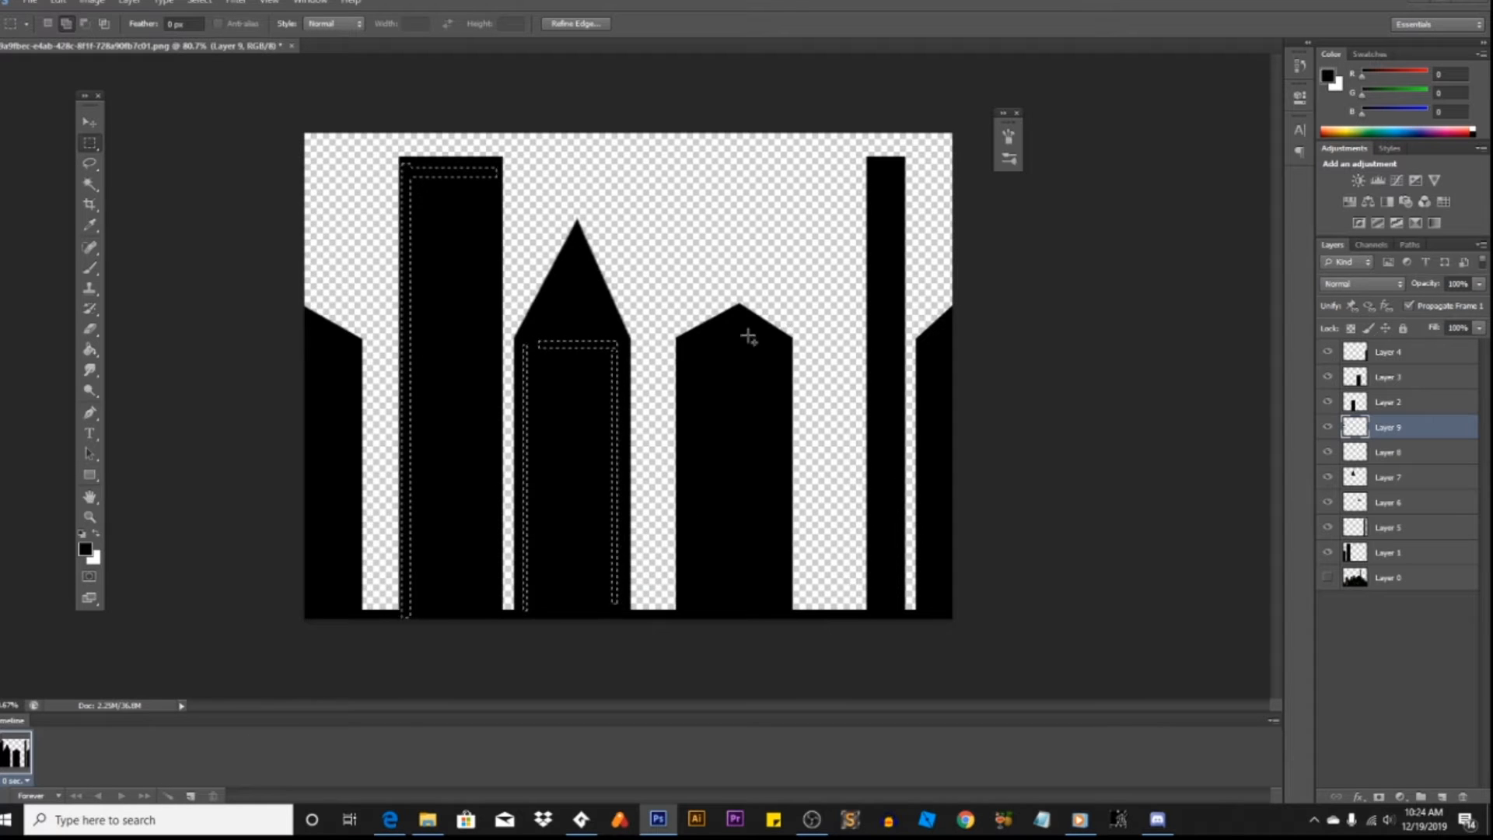
left_click_drag(684, 341, 790, 610)
left_click_drag(687, 350, 690, 614)
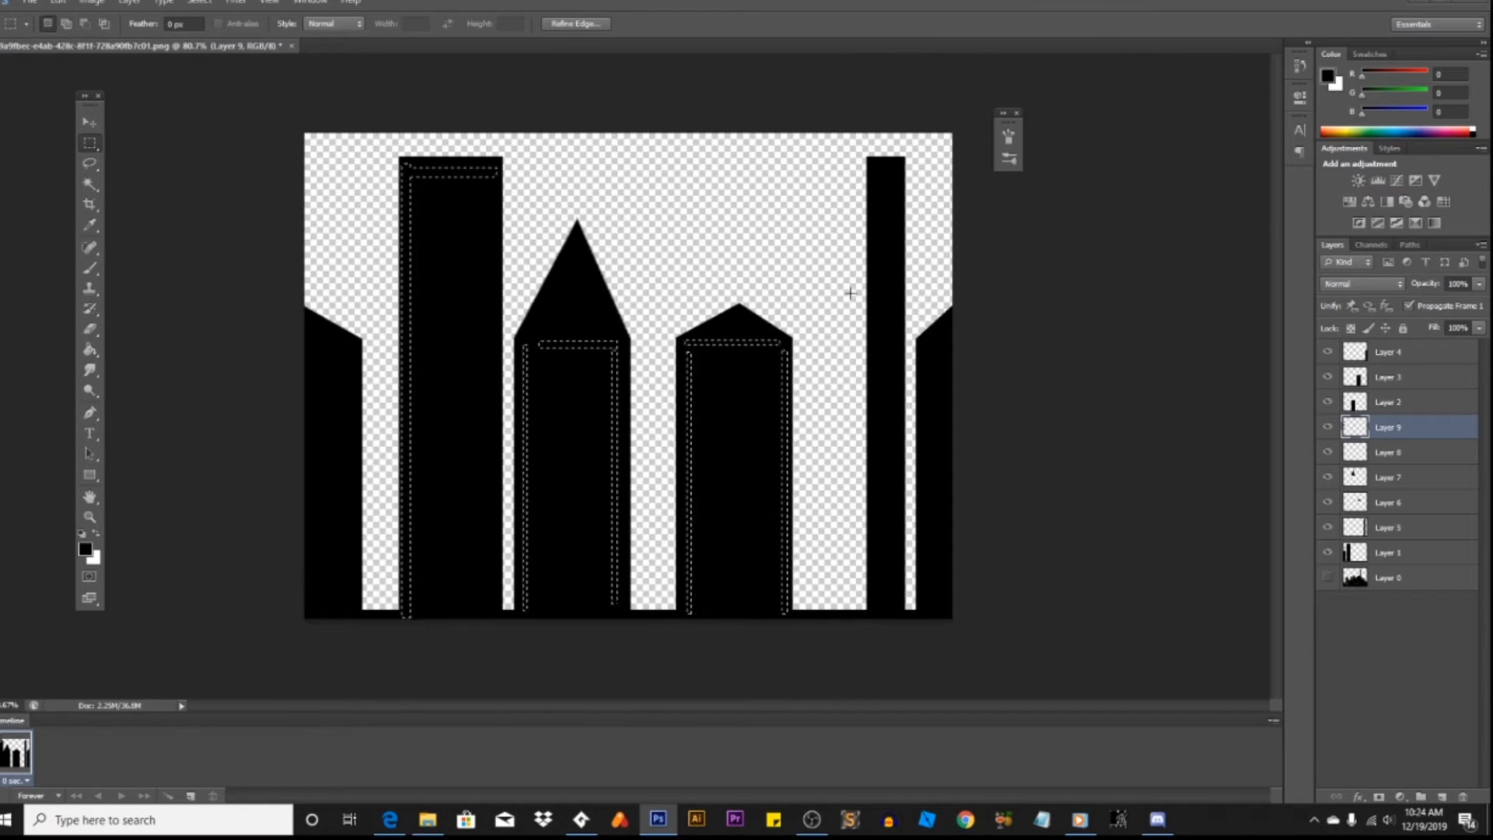
Step: Add matching thin edge strips on the narrow tower and on the right-edge and left-edge buildings to the selection
left_click_drag(905, 157, 874, 630)
left_click_drag(924, 347, 928, 600)
left_click_drag(934, 349, 973, 350)
left_click_drag(302, 343, 340, 348)
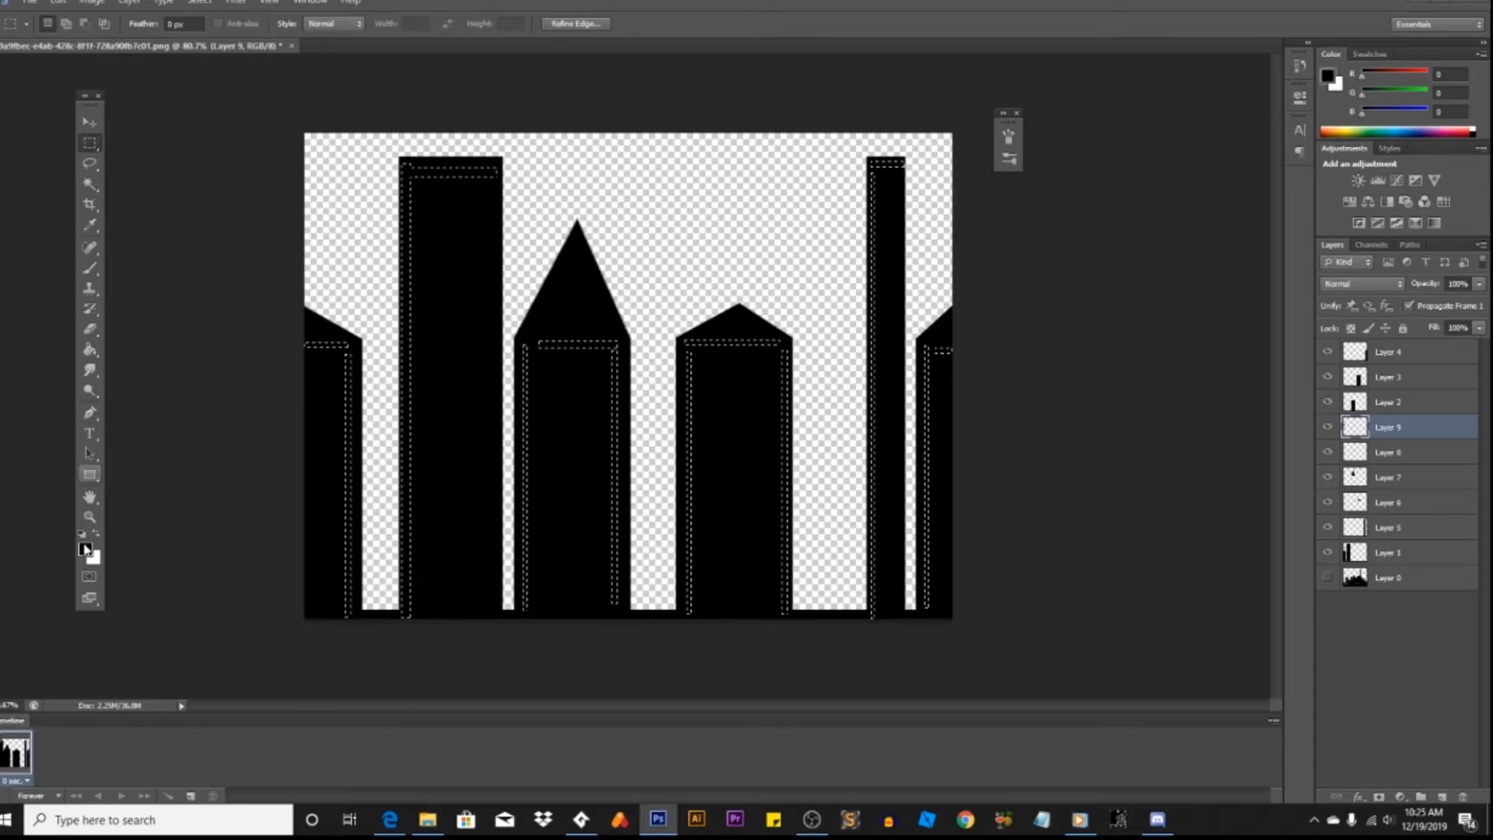
Step: Set the foreground colour to dark grey 4b4848 and paint all the selected strips with a 1000 px brush
left_click(86, 549)
left_click(536, 352)
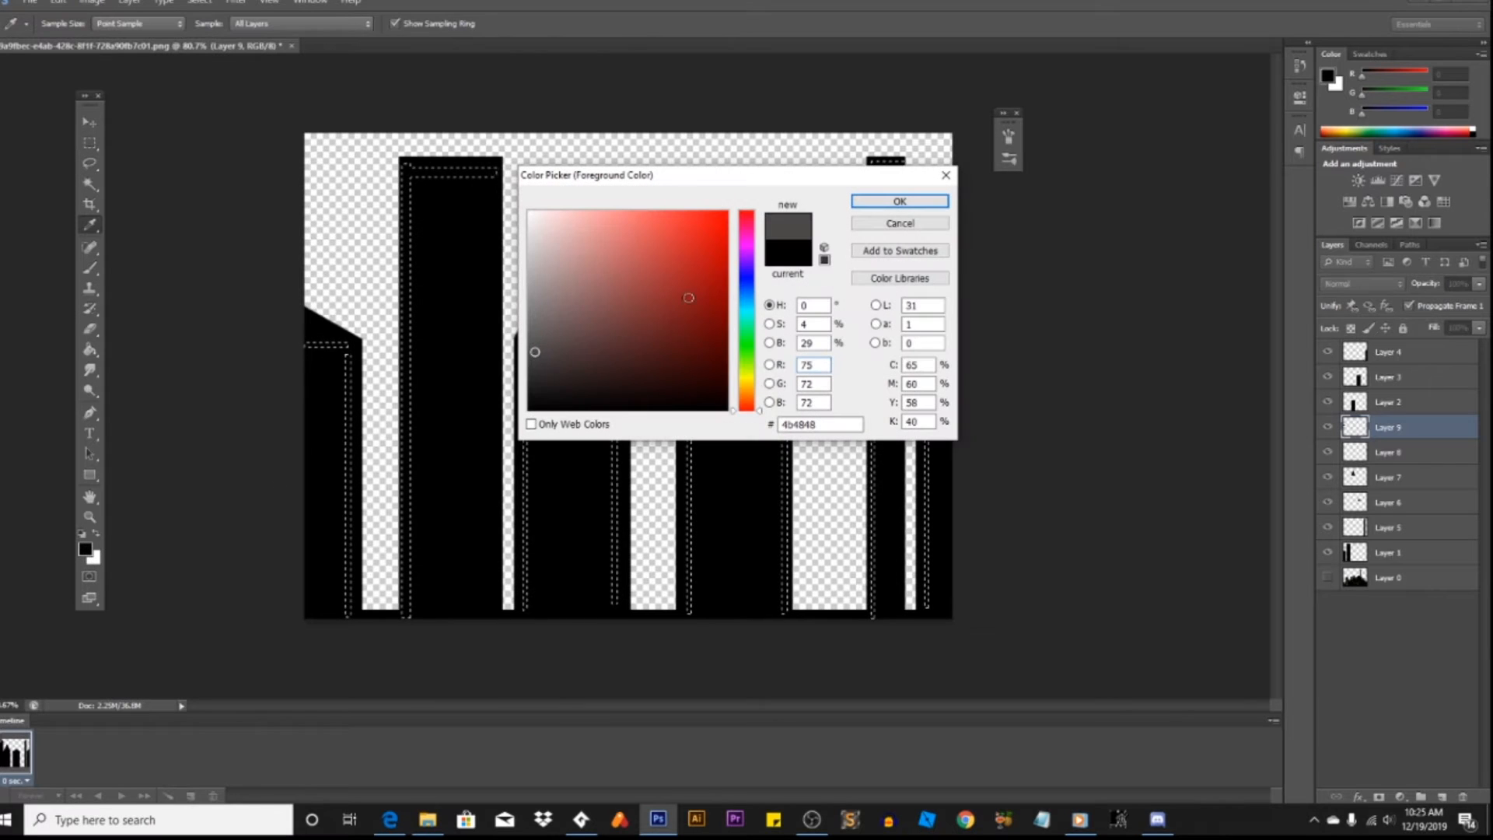
left_click(898, 202)
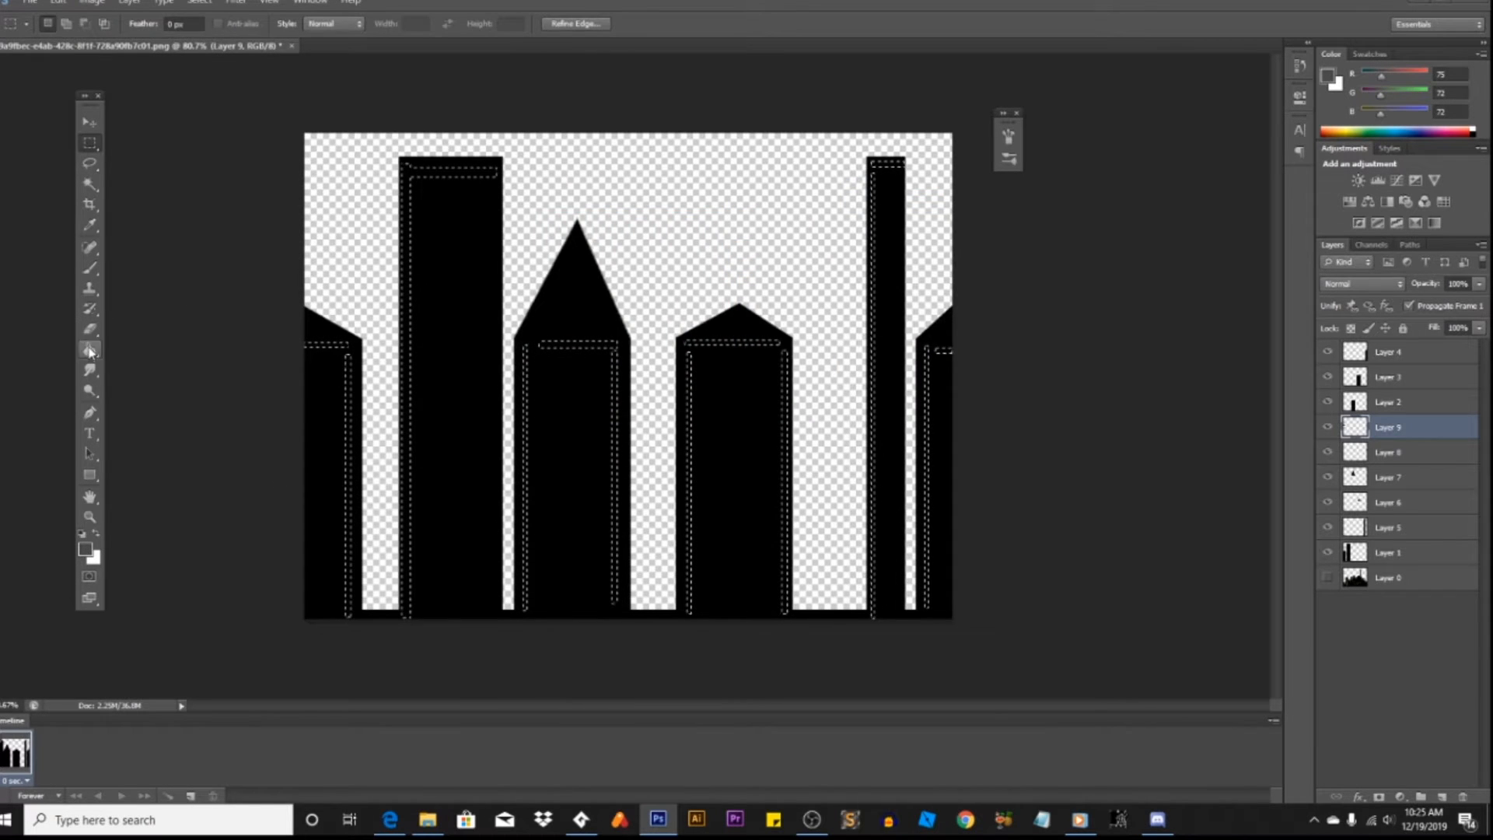
left_click(90, 351)
left_click(89, 269)
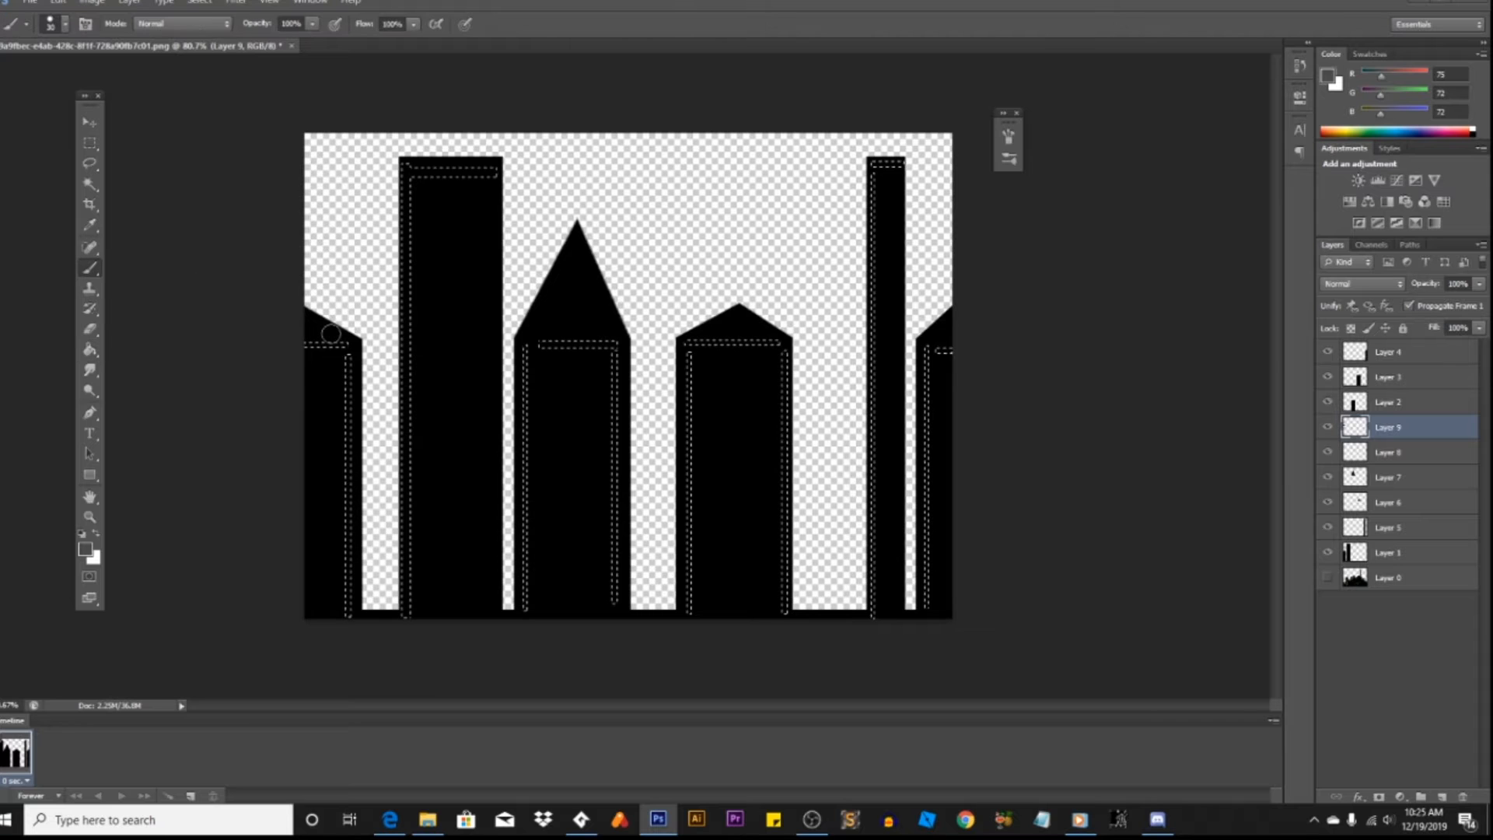
key("bracketright")
key("bracketright")
key("bracketright")
key("bracketright")
key("bracketright")
key("bracketright")
key("bracketright")
key("bracketright")
key("bracketright")
key("bracketright")
key("bracketright")
key("bracketright")
key("bracketright")
key("bracketright")
key("bracketright")
key("bracketright")
key("bracketright")
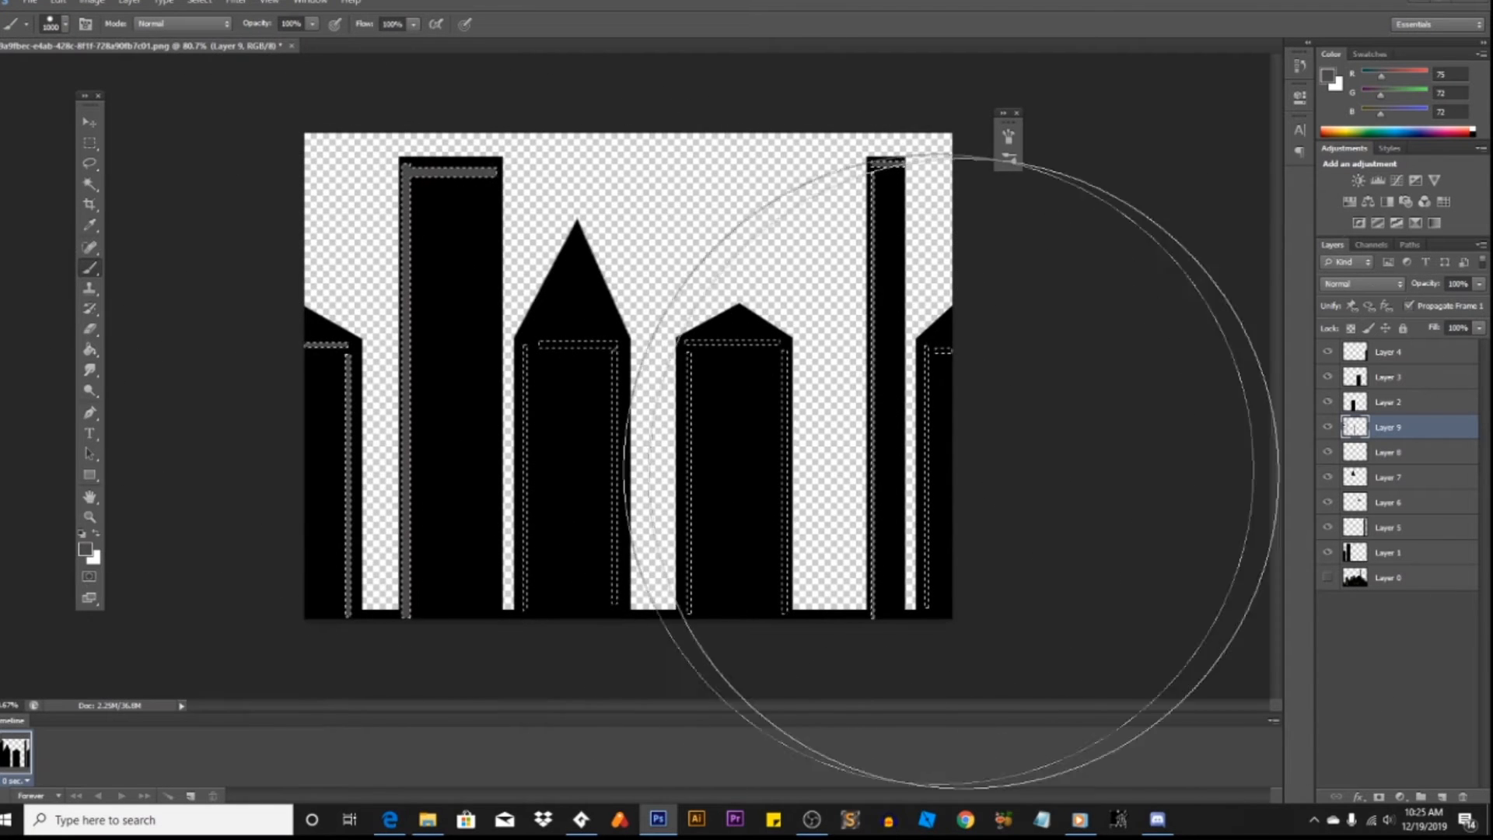
Step: Merge all visible layers into one and reduce the brush size to 90 px
left_click(129, 3)
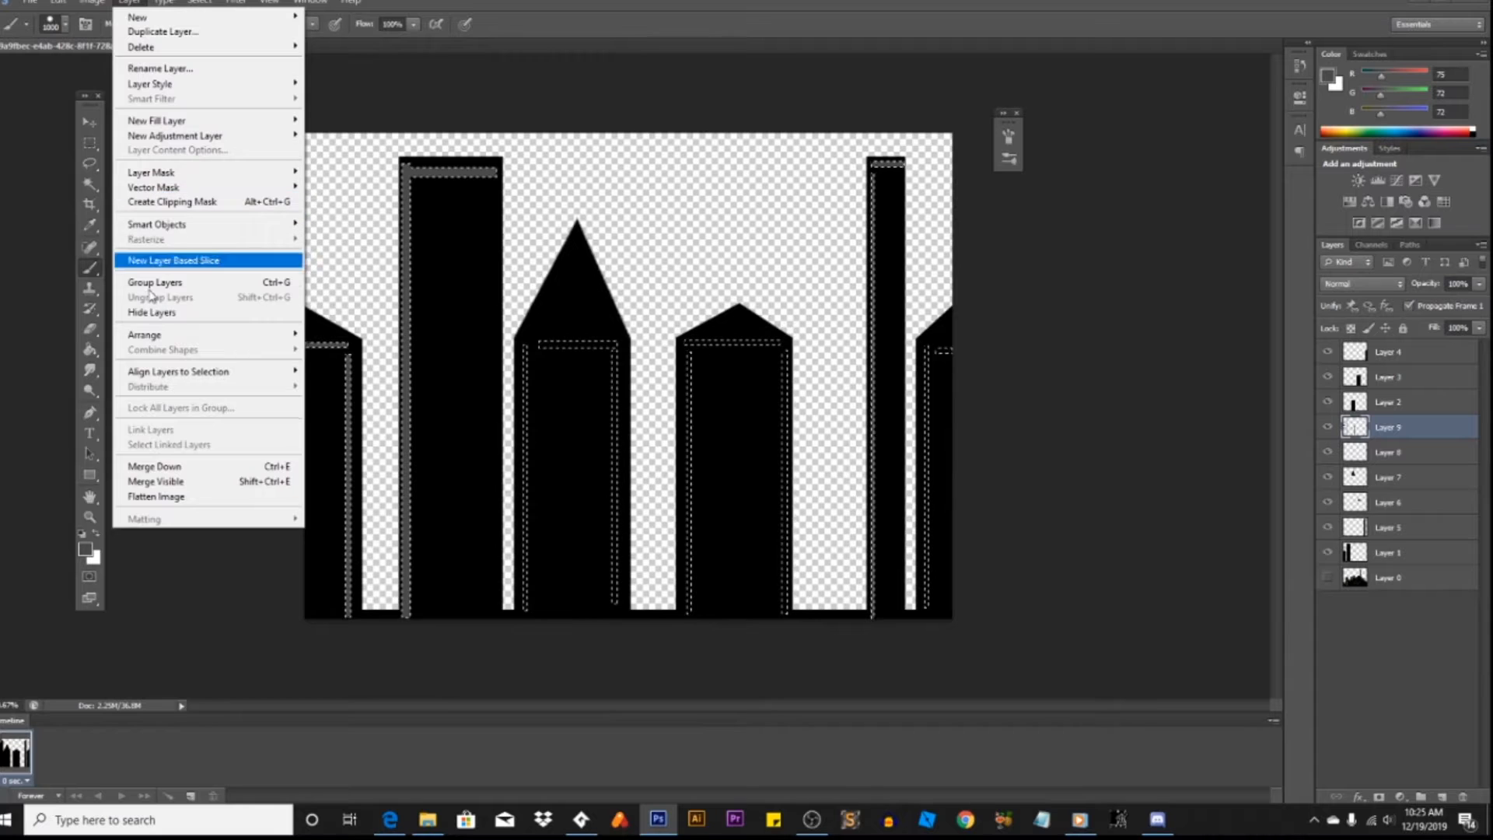
left_click(156, 487)
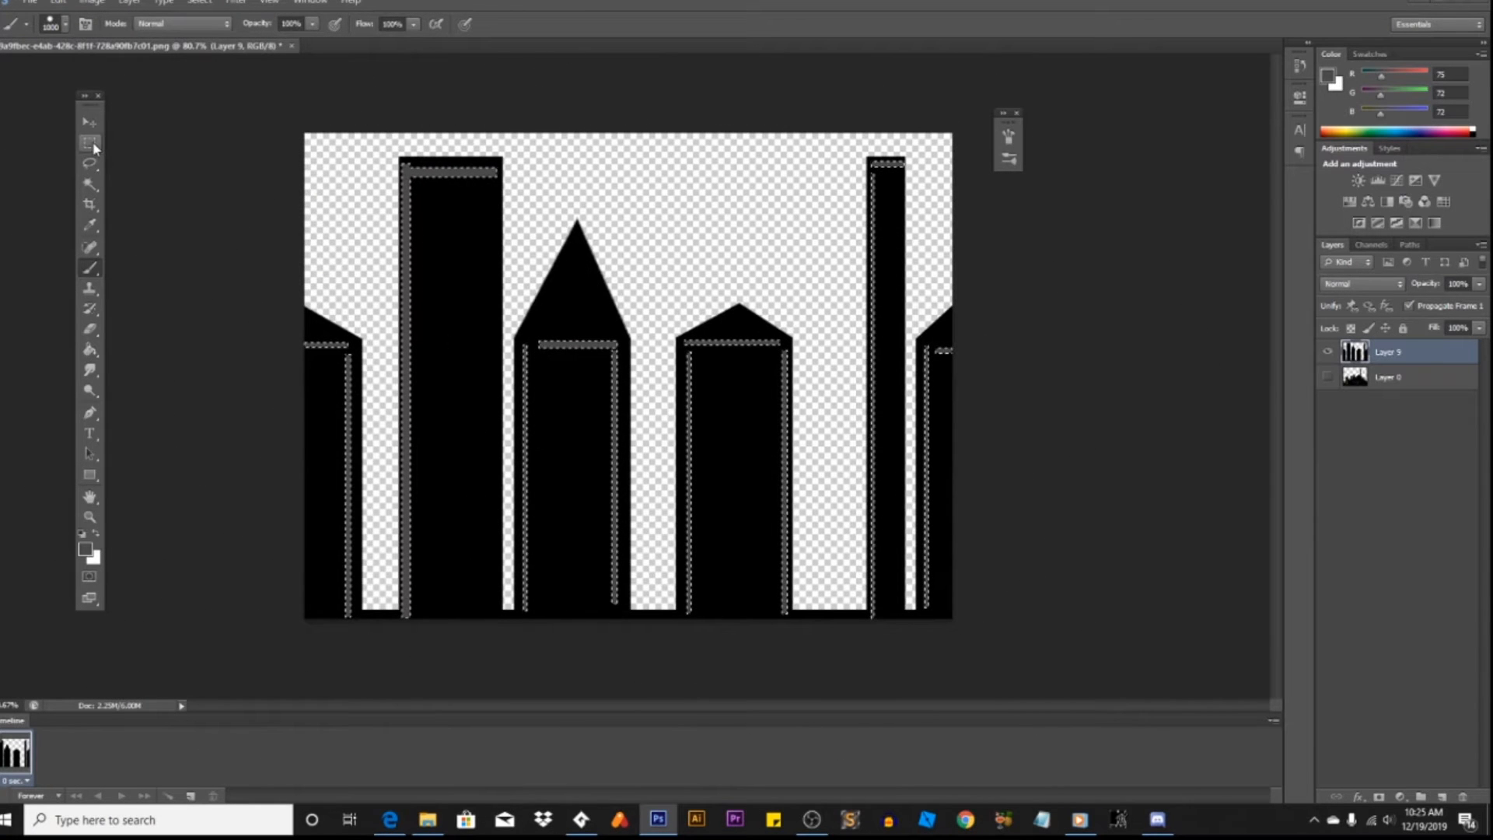
key("bracketleft")
key("bracketleft")
key("bracketleft")
key("bracketleft")
key("bracketleft")
key("bracketleft")
key("bracketleft")
key("bracketleft")
key("bracketleft")
key("bracketleft")
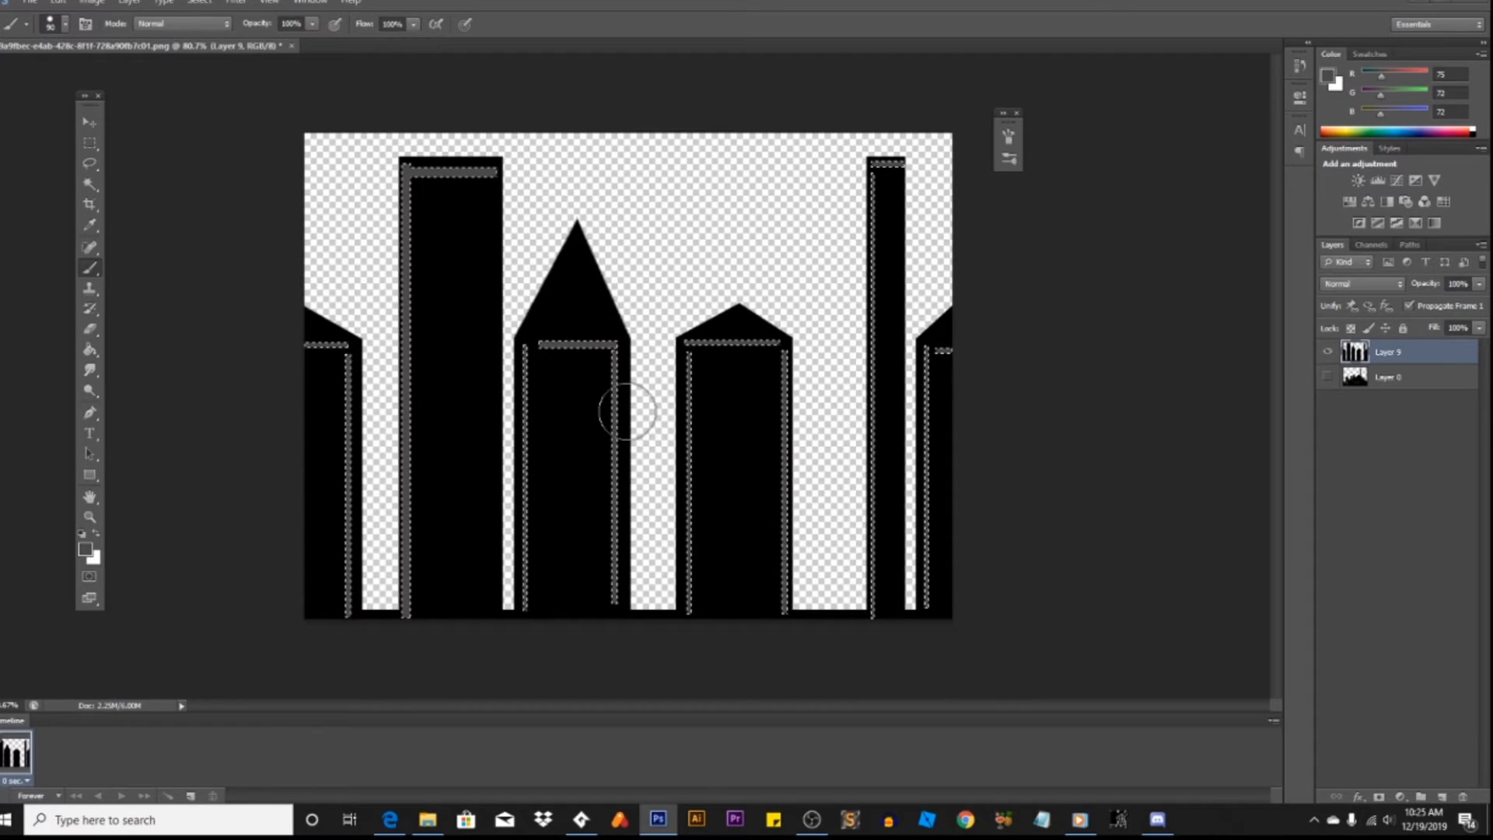
Step: Fill a small dark grey rectangle in the empty sky above the spire and select a smaller rectangle inside it
left_click(89, 143)
left_click(603, 191)
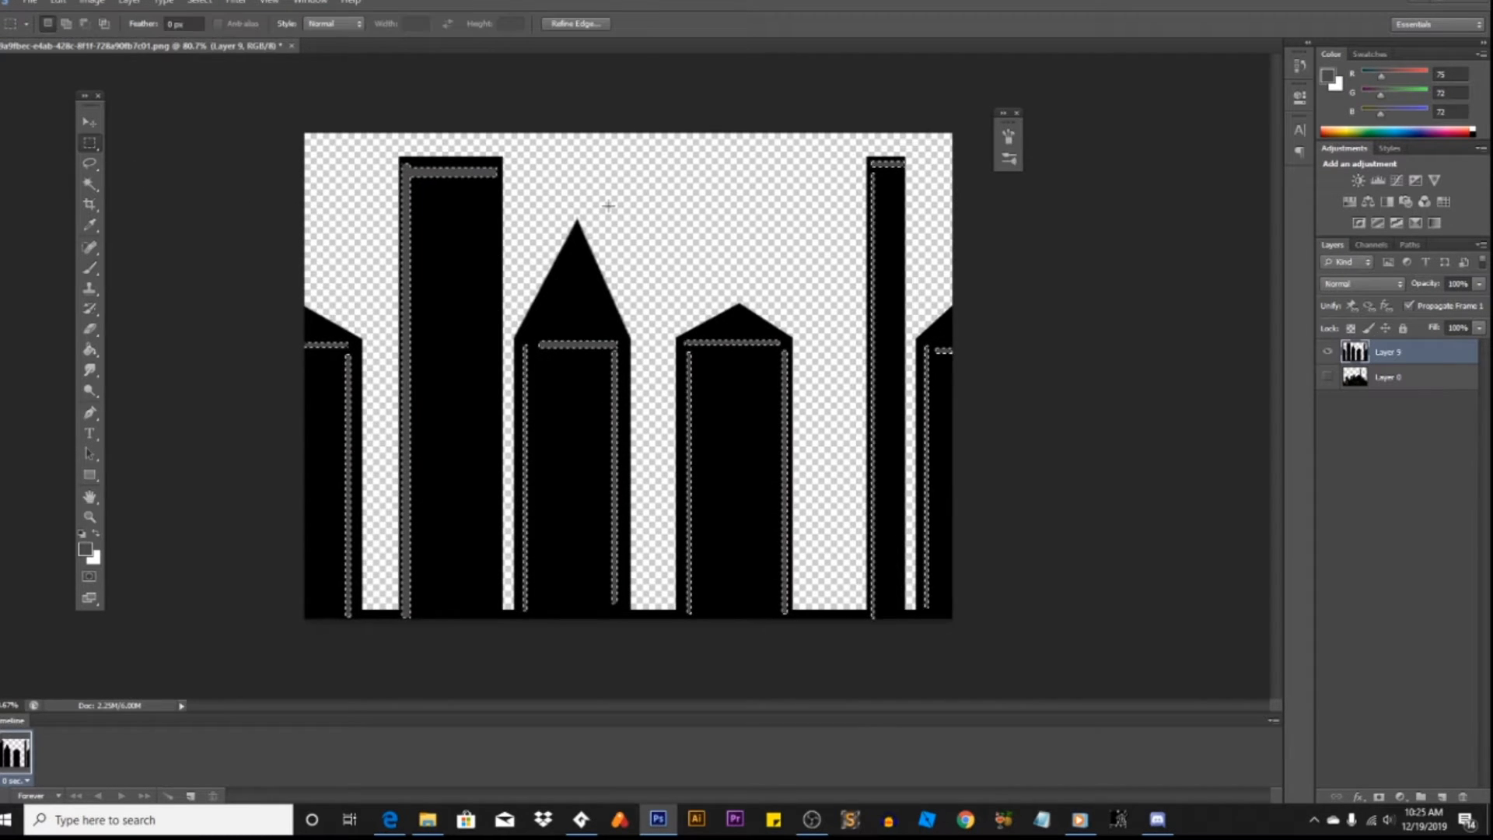
left_click_drag(614, 162, 642, 193)
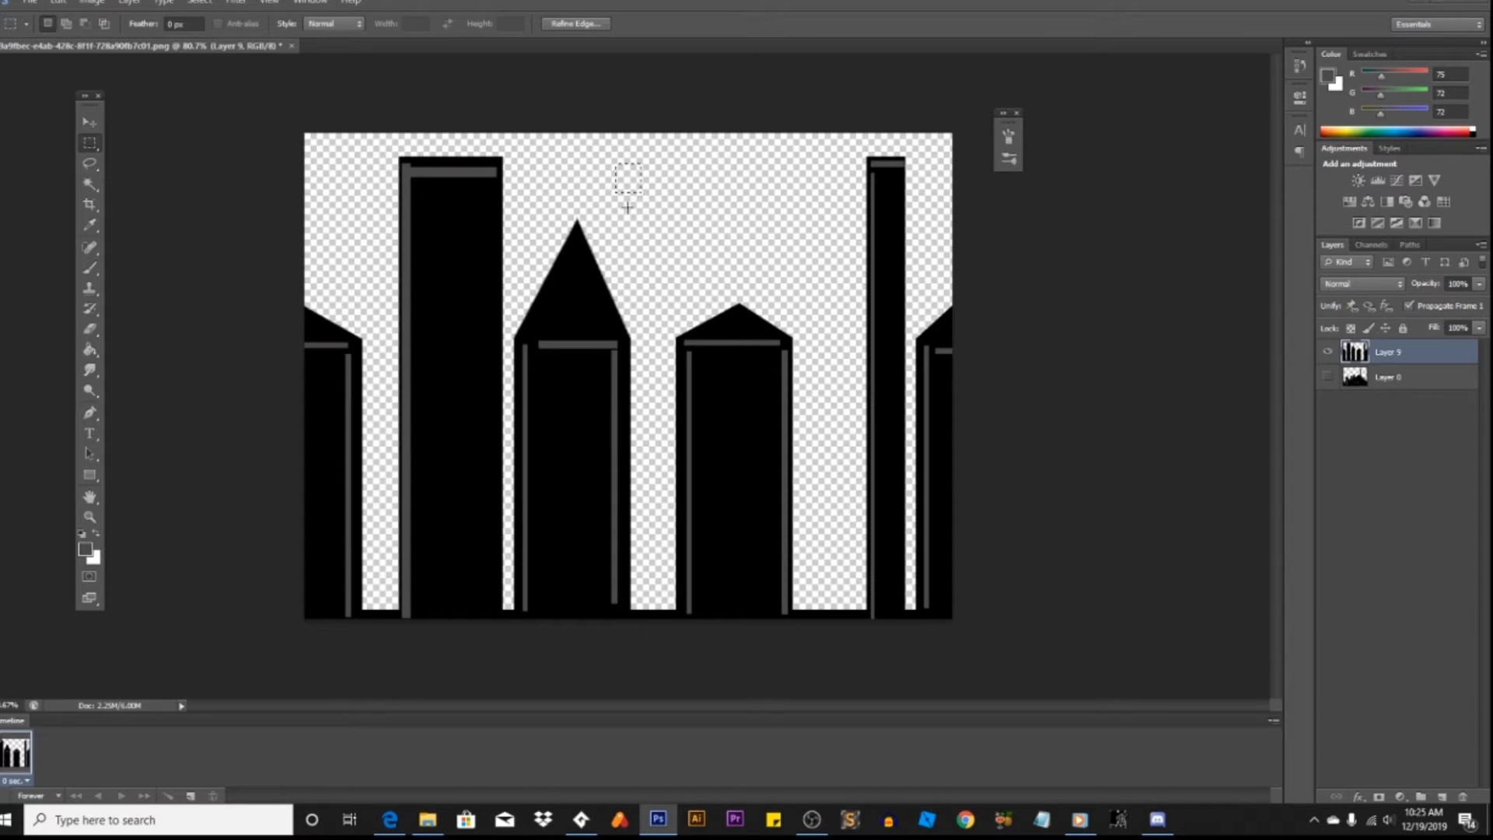
left_click(90, 349)
left_click(622, 189)
left_click(90, 142)
left_click_drag(622, 173, 638, 191)
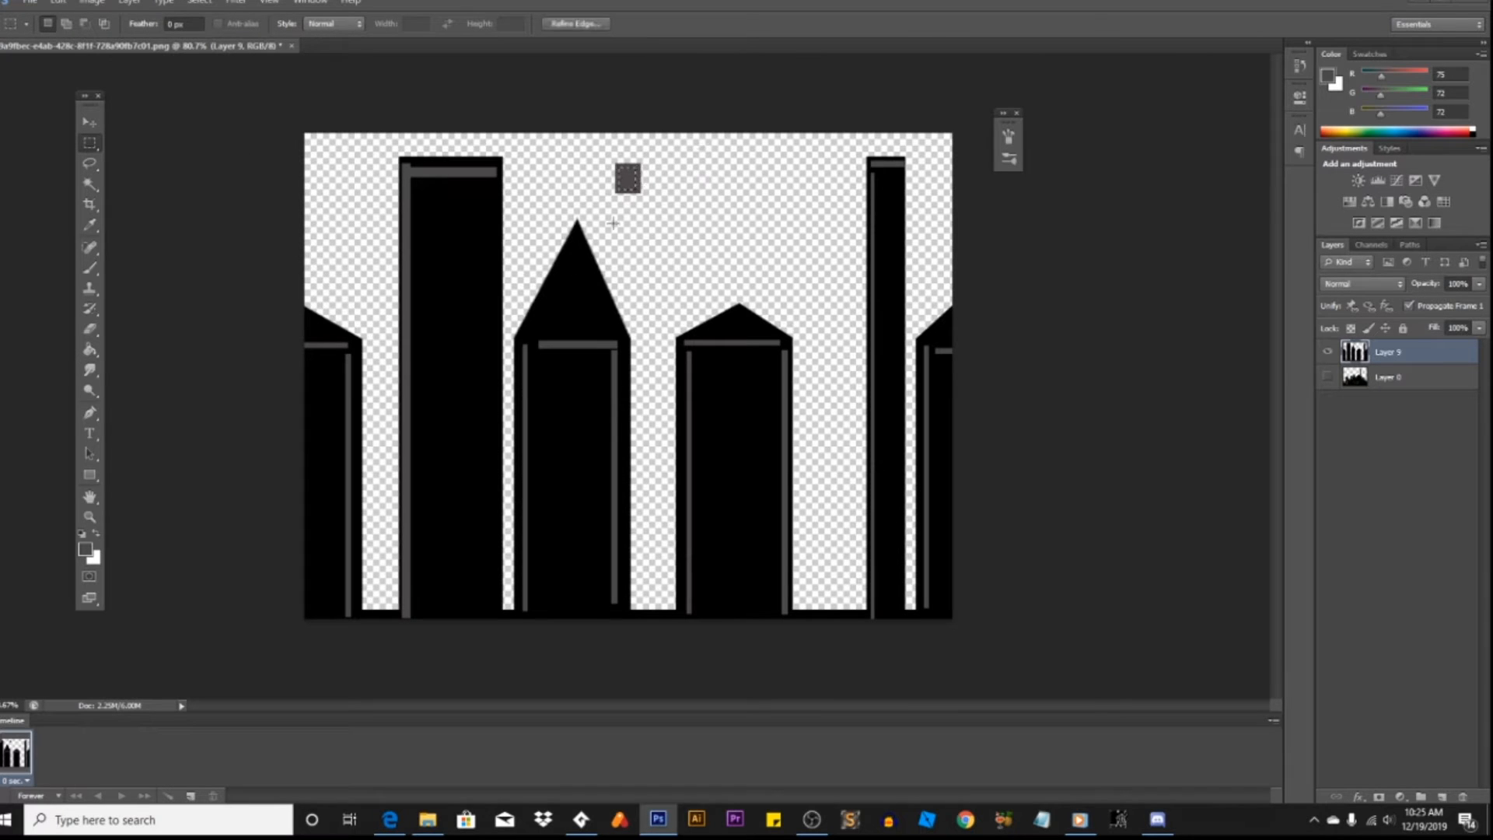
Step: Set the foreground colour to yellow (RGB 211, 209, 5) and fill the inner rectangle as a lit window pane
left_click(82, 534)
left_click(85, 549)
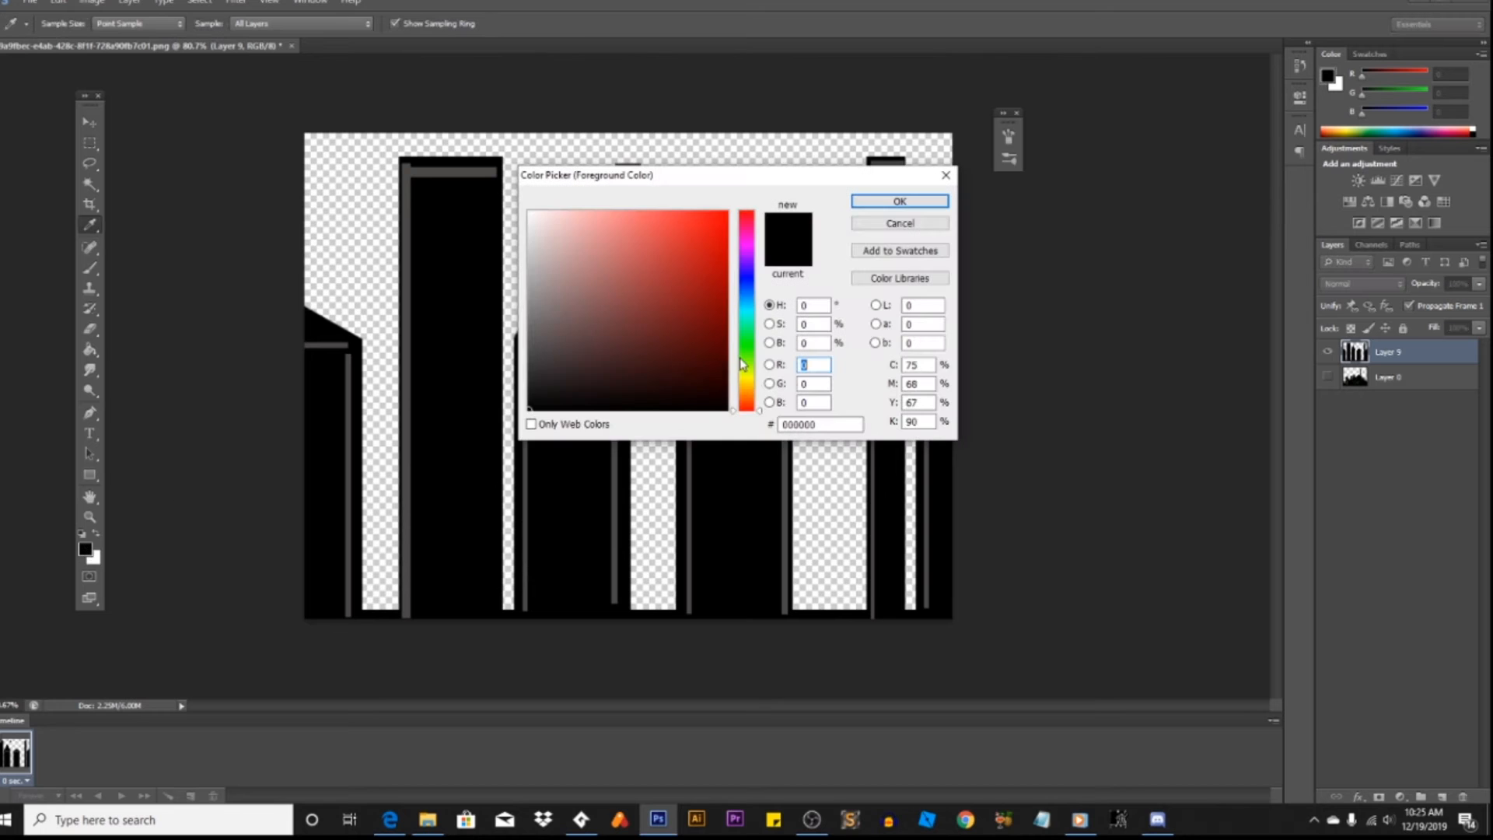
left_click(743, 375)
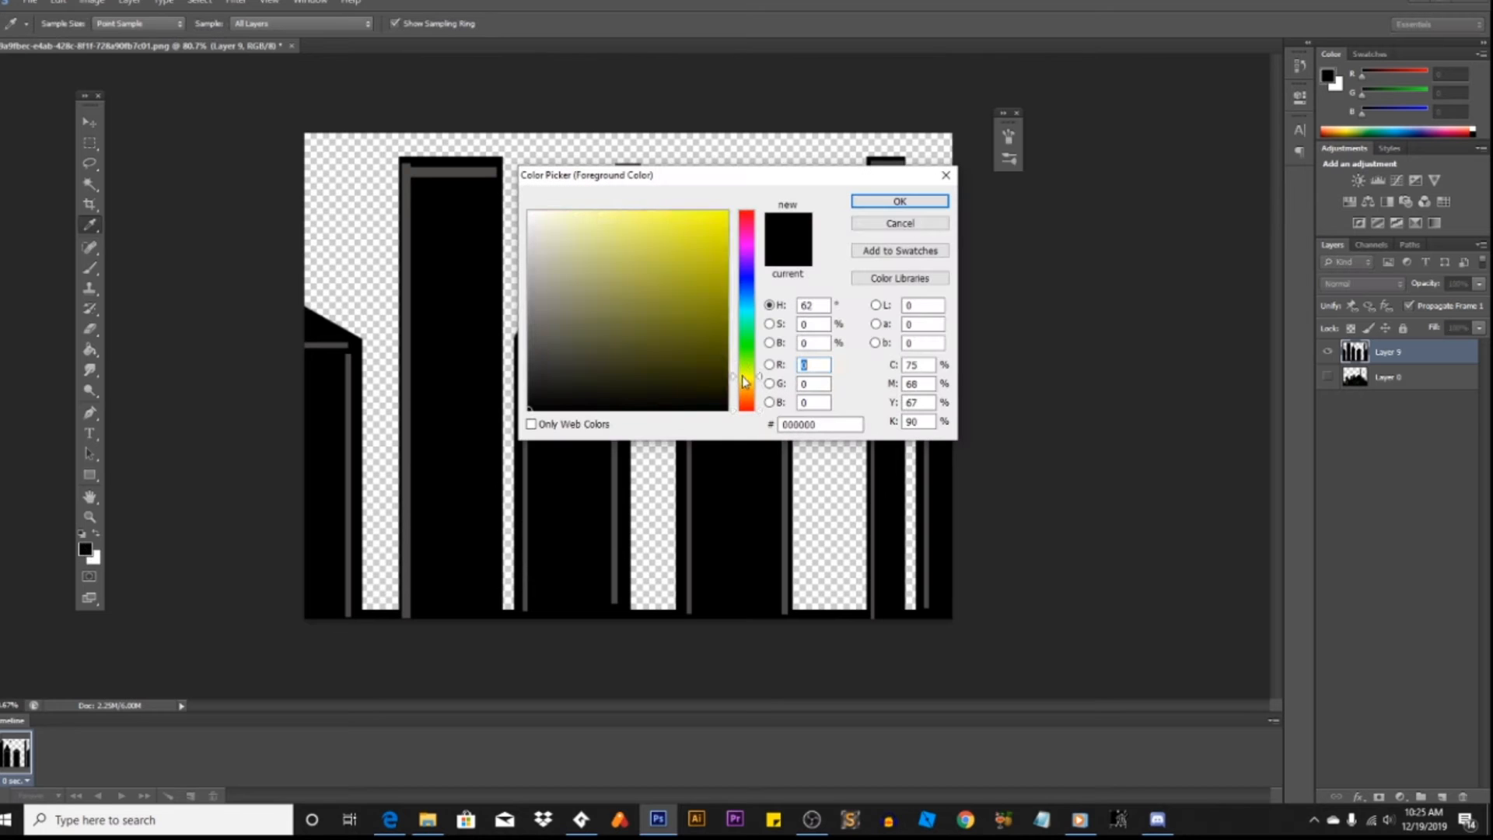
left_click(886, 203)
left_click(89, 353)
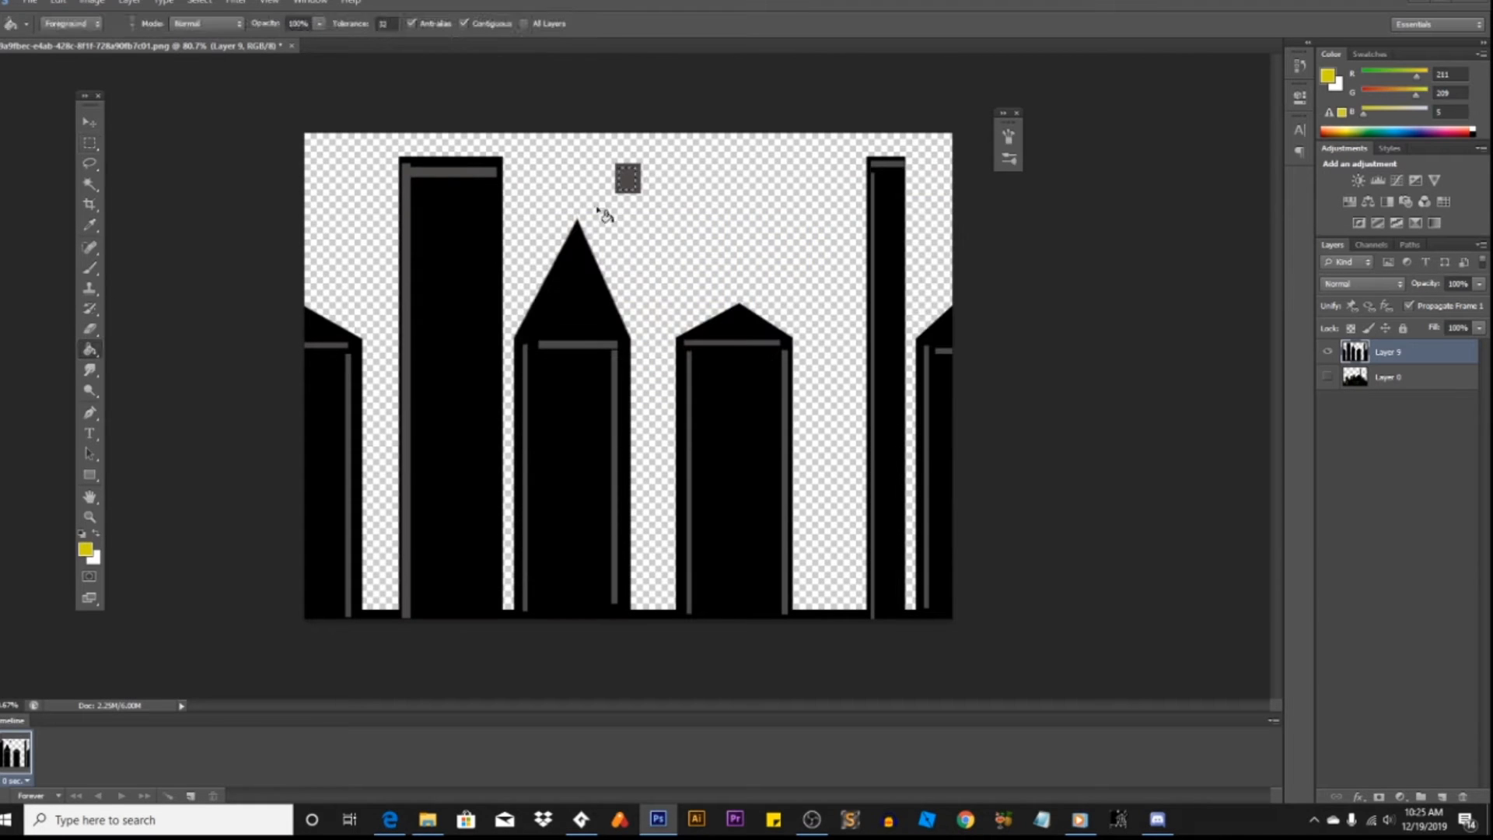
Step: Select the yellow window with its grey frame and narrow it to about 66% of its width
left_click(89, 142)
mouse_move(595, 154)
left_mouse_down()
mouse_move(682, 217)
mouse_move(675, 186)
mouse_move(654, 186)
left_mouse_up()
key("ctrl+t")
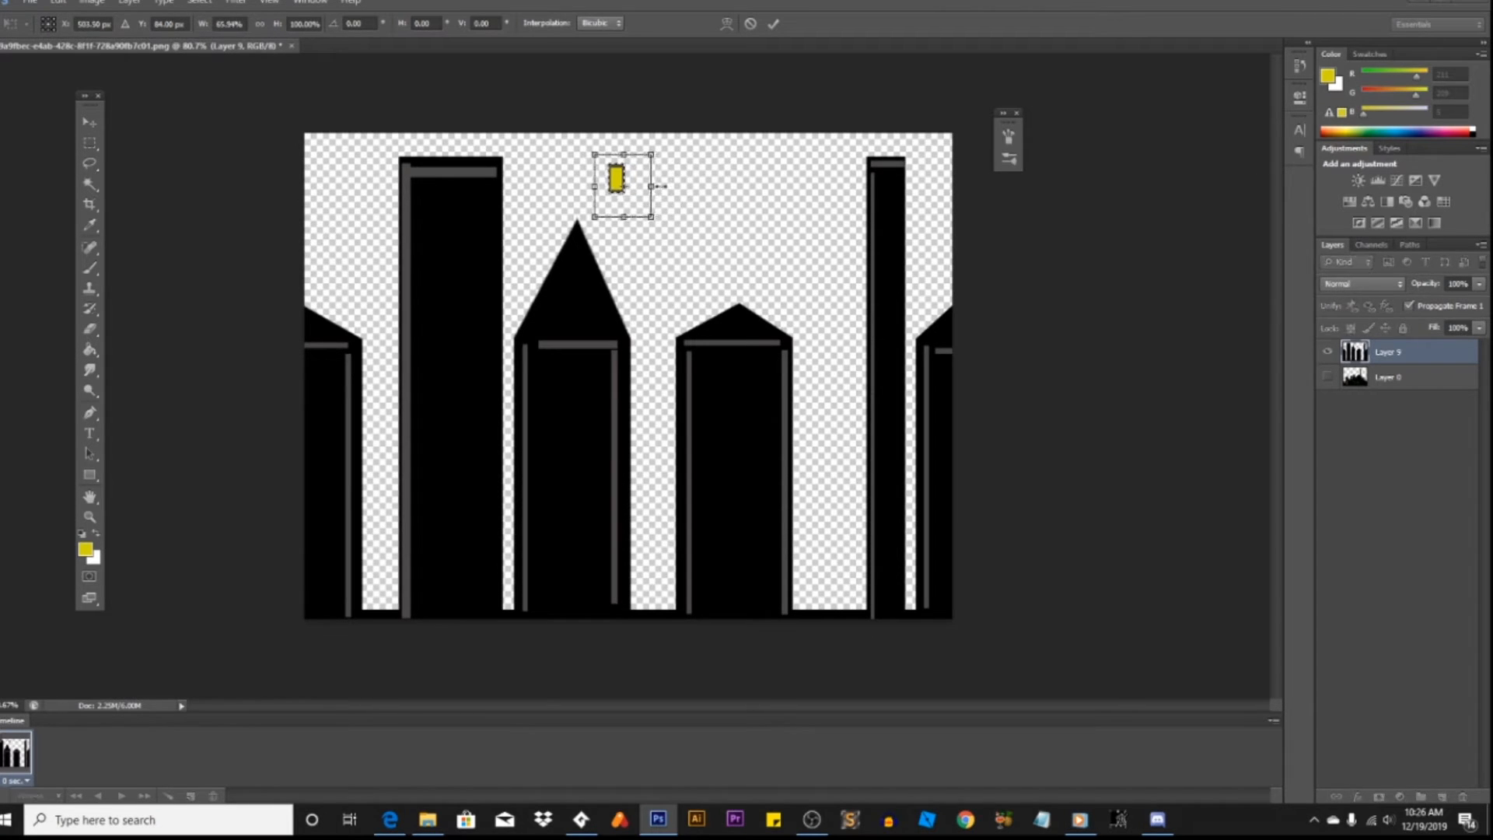
key("Return")
Step: Duplicate the window onto separate layers and arrange the copies as a horizontal row of four above the spire
key("ctrl+j")
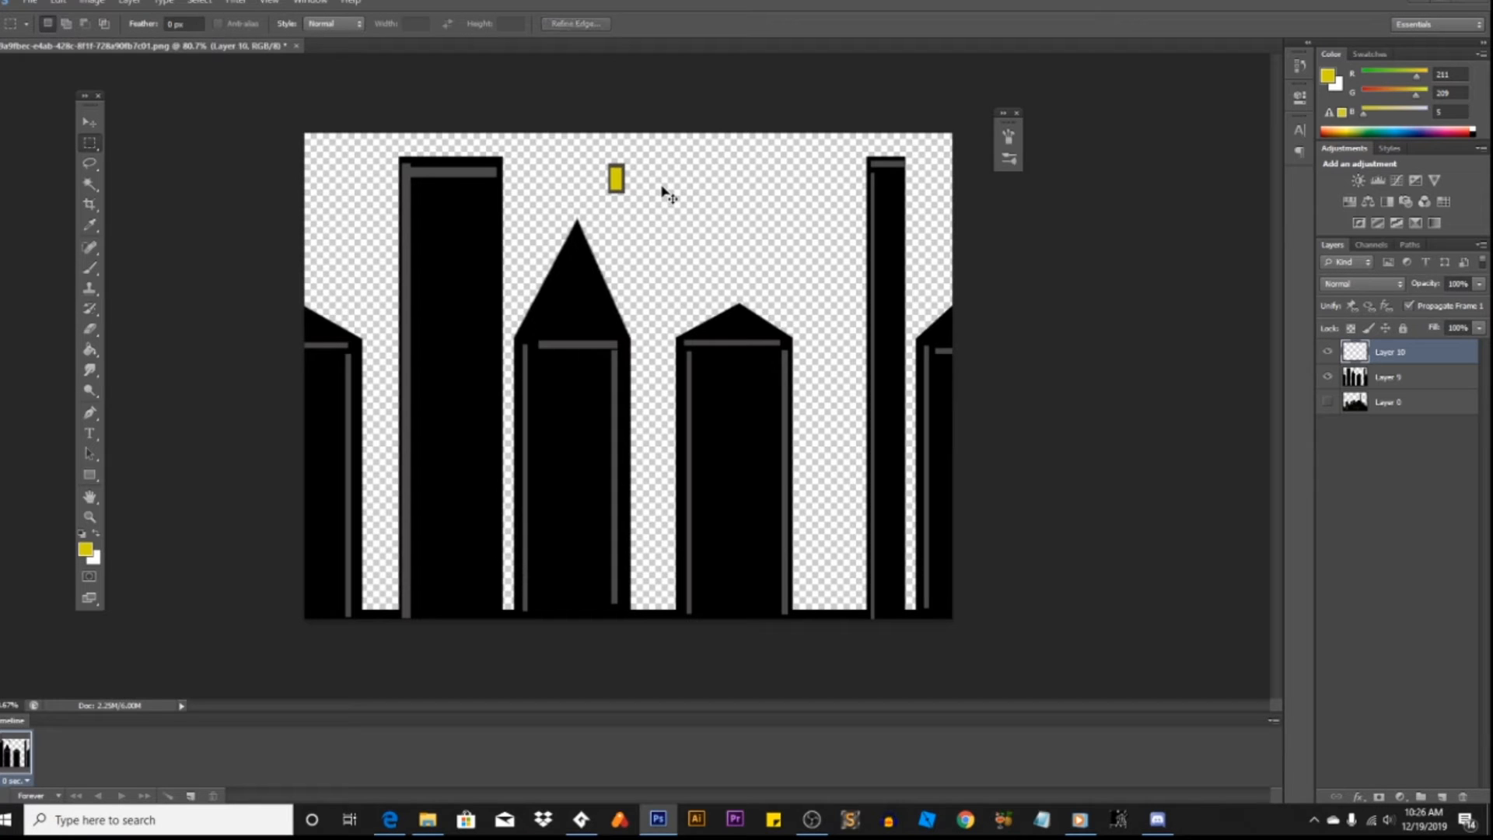
key("ctrl+j")
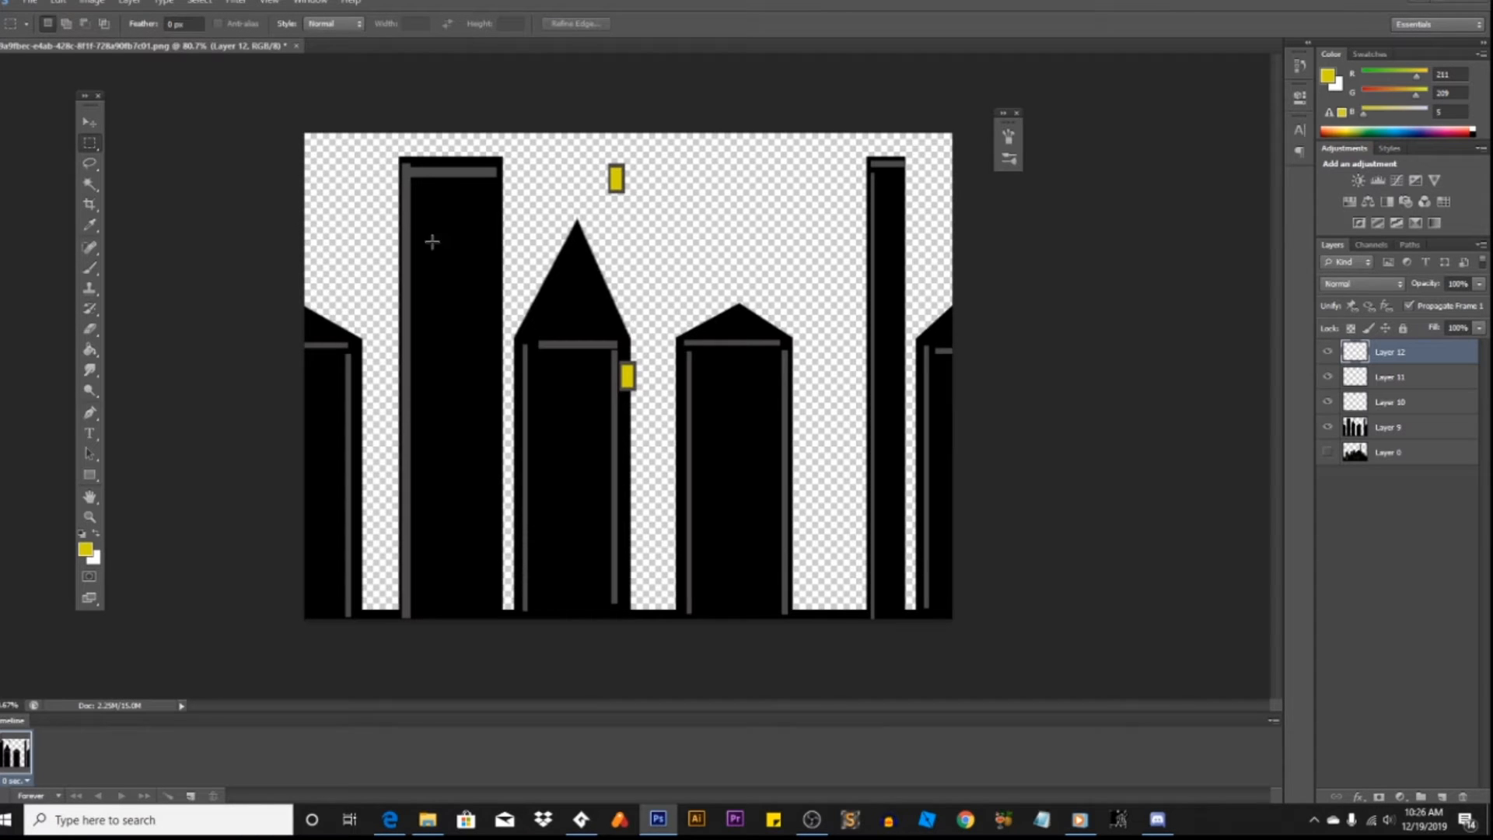
left_click(91, 123)
left_click_drag(651, 397, 659, 199, "alt")
left_click_drag(639, 396, 605, 196)
right_click(628, 384)
left_click(646, 390)
right_click(620, 191)
left_click(622, 195)
right_click(638, 188)
left_click(647, 194)
left_click_drag(636, 188, 642, 192)
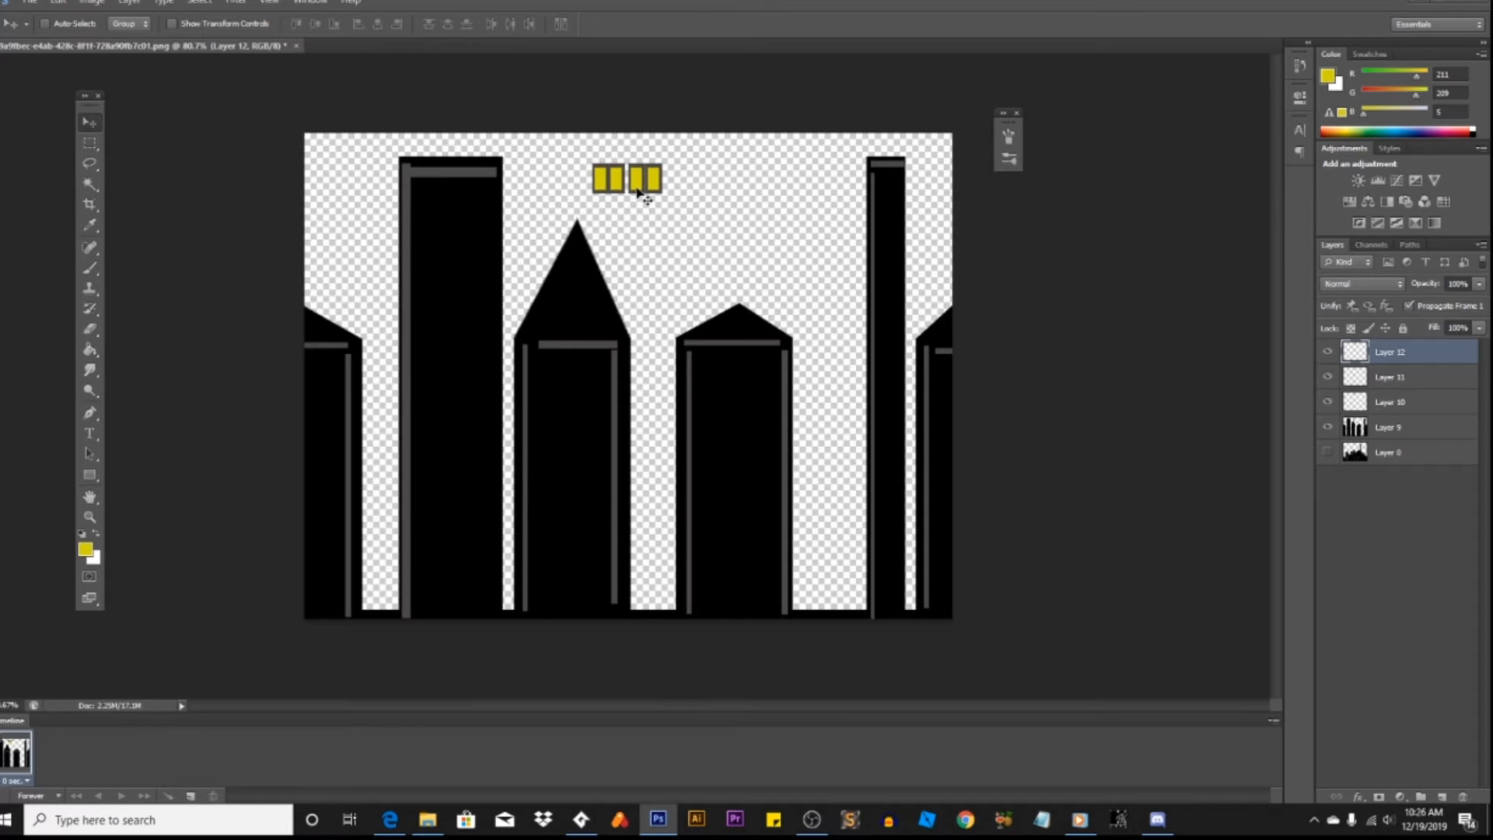
Step: Move the third window flush against the first two, and make the fourth window's layer active
scroll(636, 190, "up", 4, "alt")
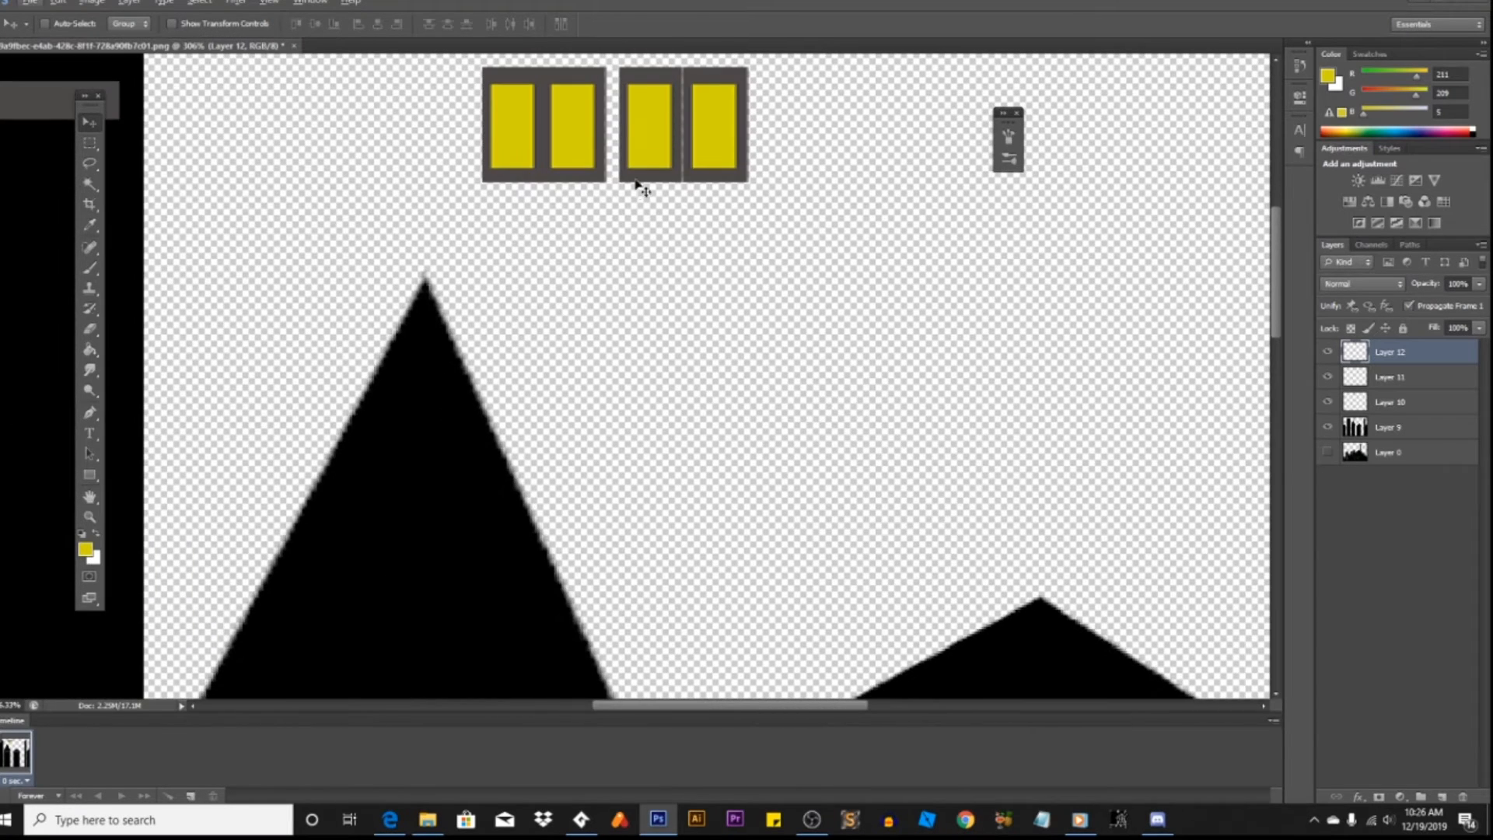
left_click_drag(638, 156, 622, 154)
right_click(704, 138)
left_click(715, 152)
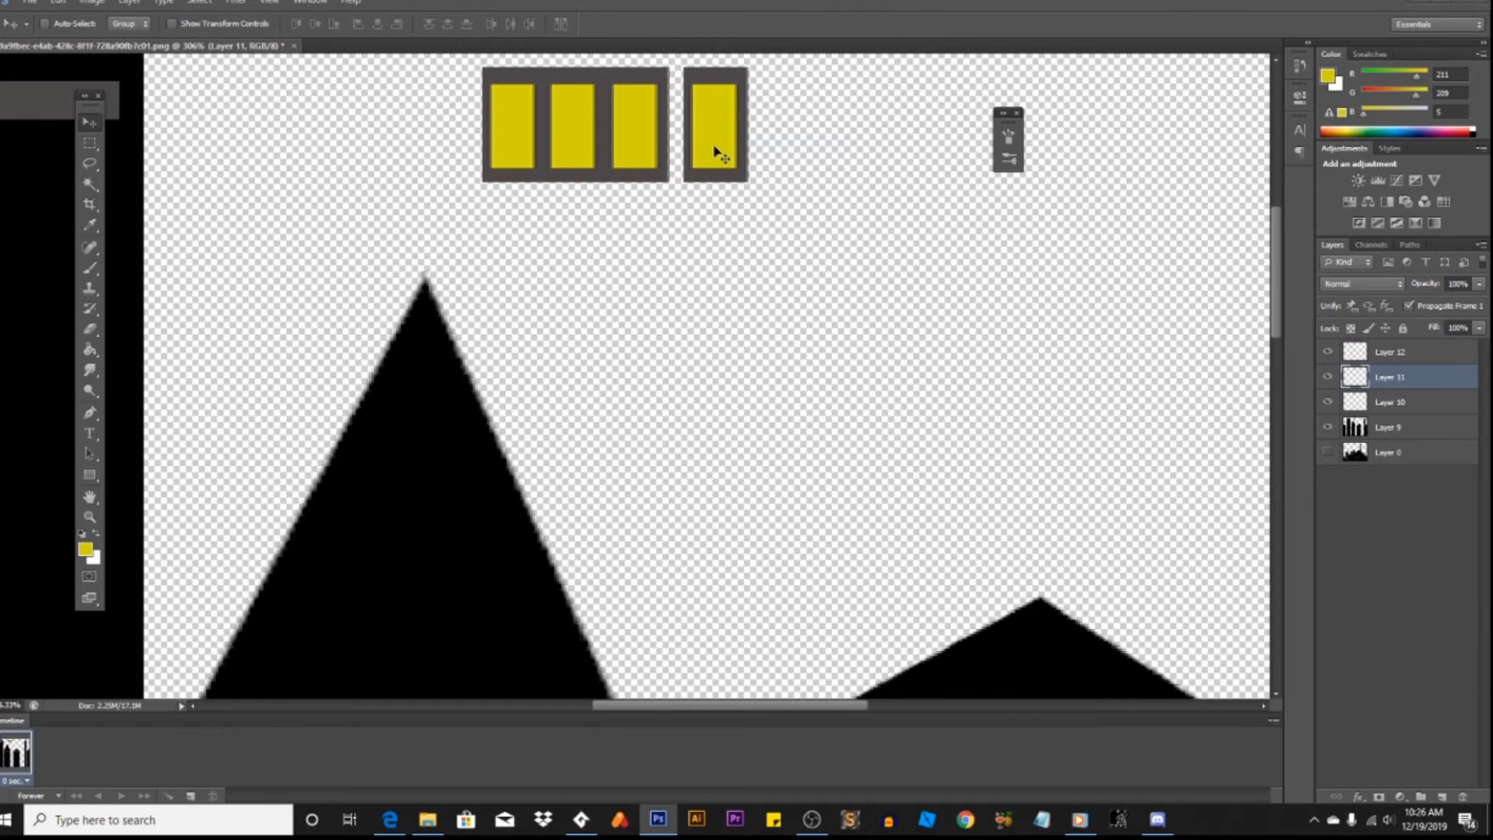
scroll(716, 153, "down", 4, "alt")
scroll(715, 153, "up", 5, "alt")
scroll(715, 152, "down", 5, "alt")
scroll(716, 152, "up", 4, "alt")
scroll(716, 153, "down", 6, "alt")
scroll(716, 153, "up", 6, "alt")
scroll(715, 153, "down", 2, "alt")
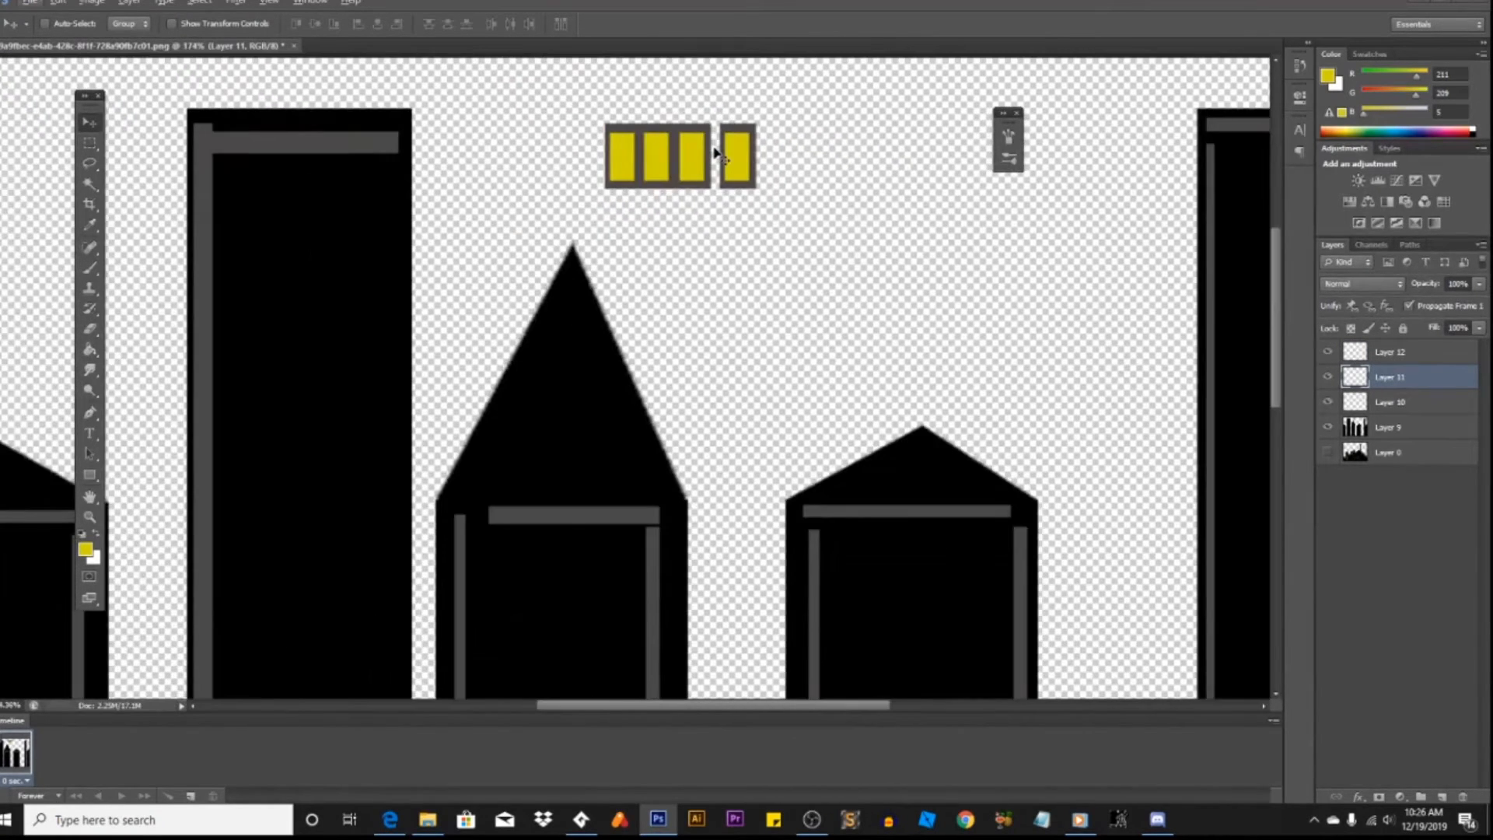
scroll(715, 155, "up", 6, "ctrl")
scroll(716, 155, "down", 8, "ctrl")
scroll(716, 155, "up", 7, "ctrl")
scroll(716, 155, "down", 7, "ctrl")
scroll(716, 155, "up", 6, "ctrl")
scroll(716, 155, "down", 5, "ctrl")
scroll(715, 153, "down", 3, "ctrl")
scroll(703, 156, "up", 4, "alt")
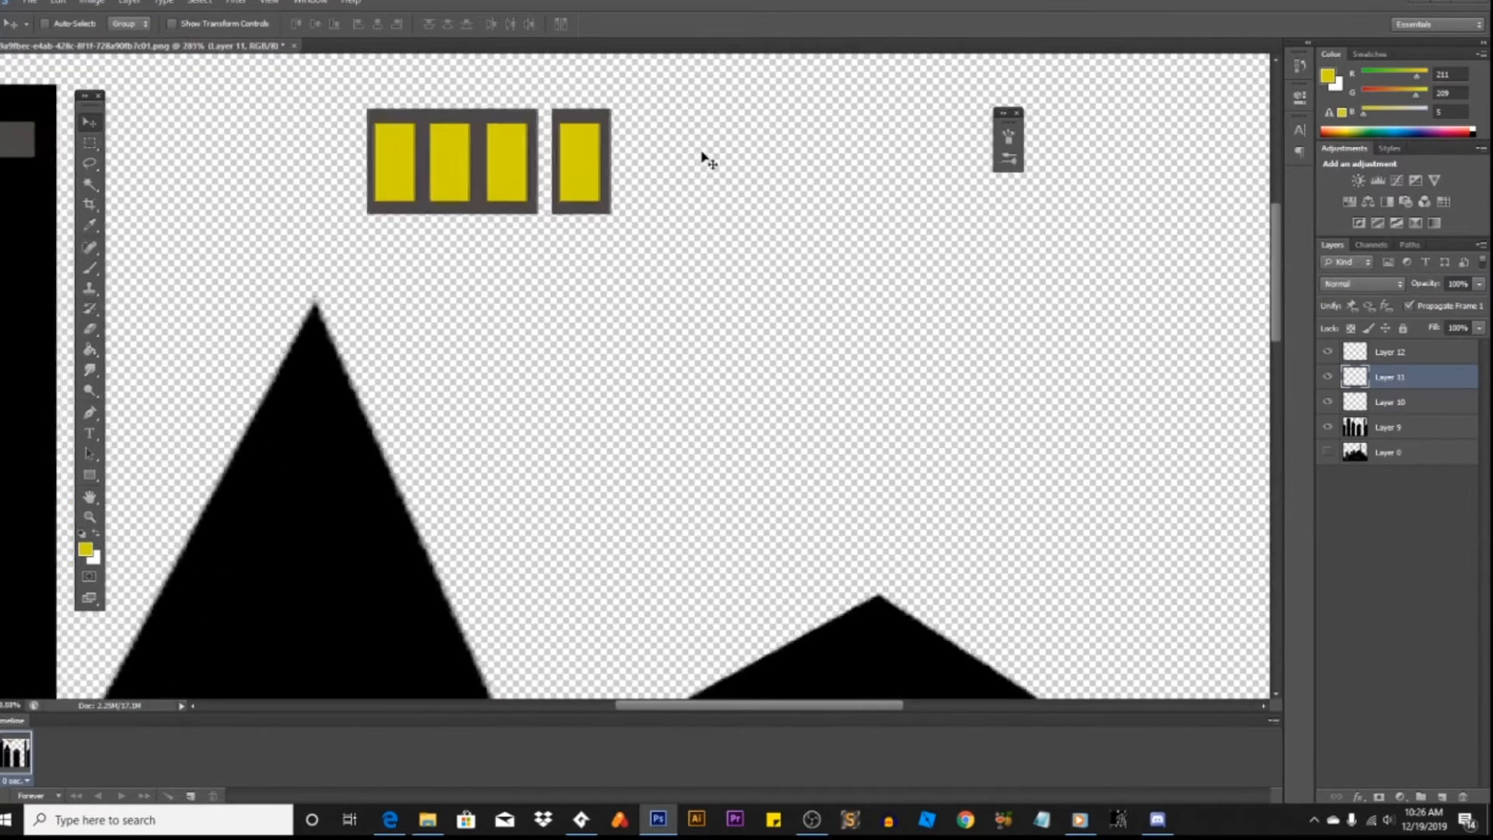
Step: Move the fourth window left to close its gap to the other three
right_click(558, 206)
left_click(591, 220)
left_click_drag(575, 223, 542, 220)
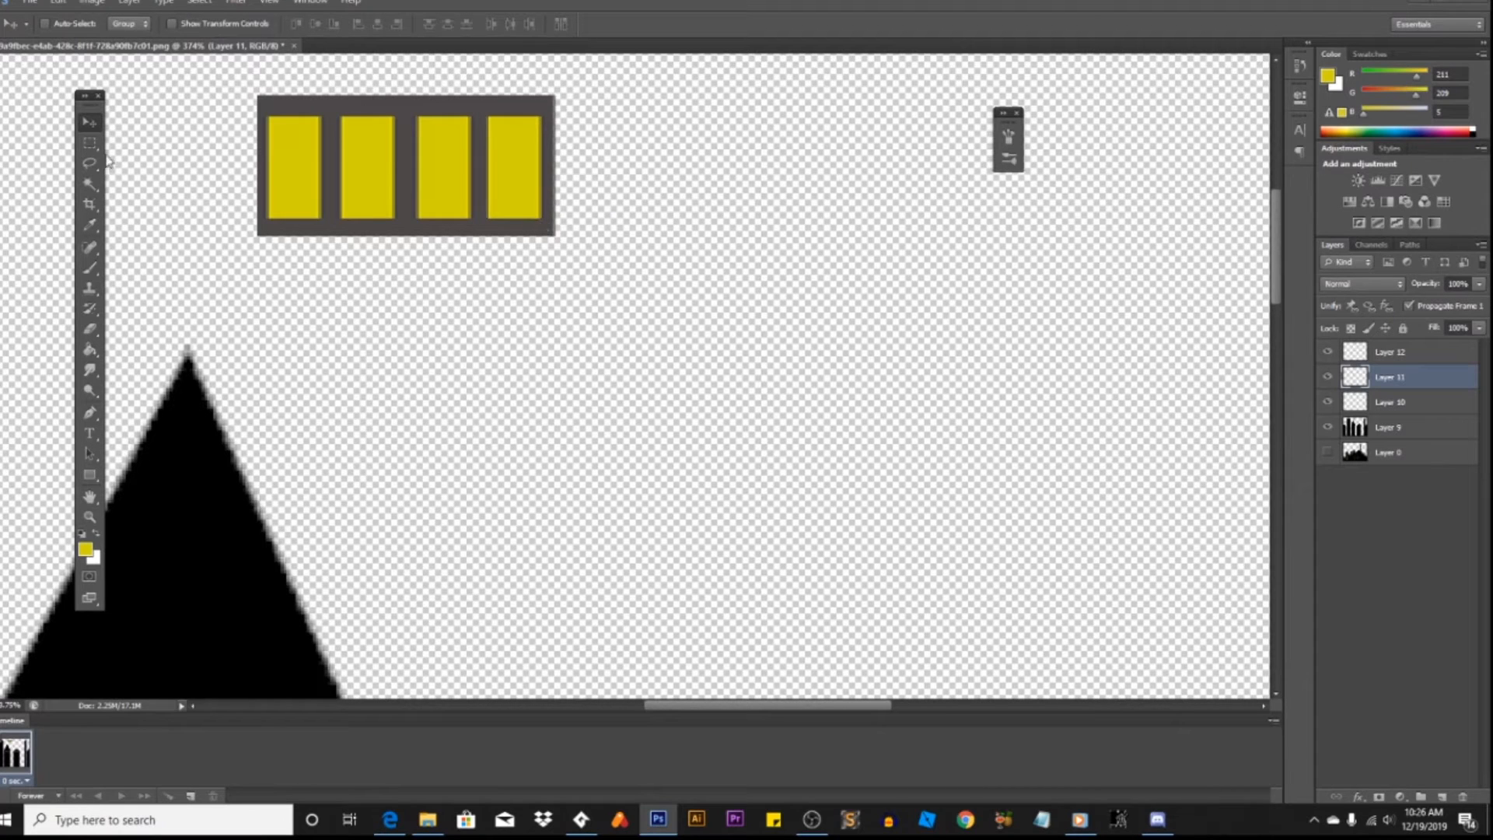
left_click_drag(240, 86, 534, 125)
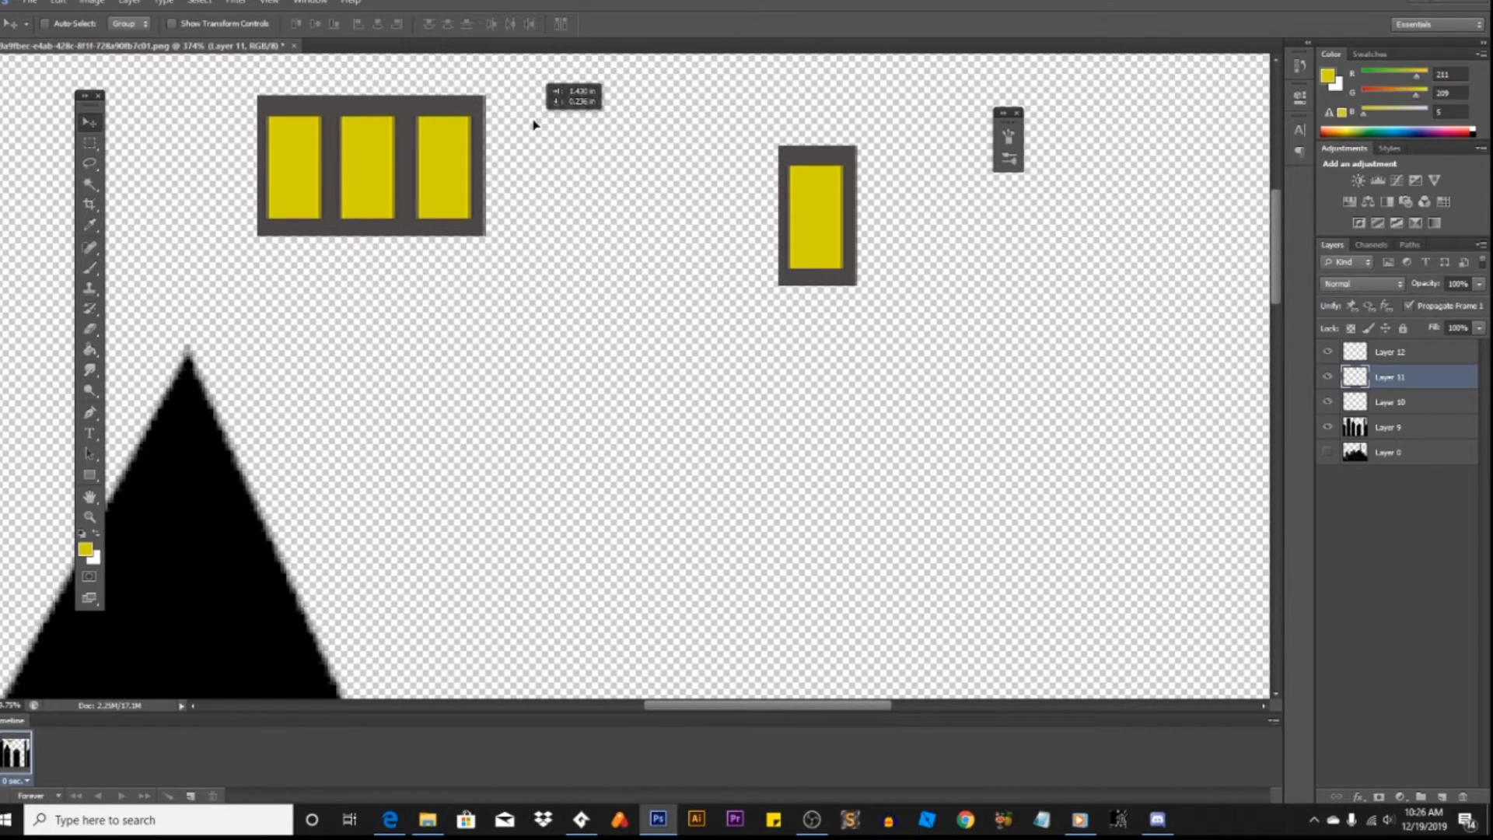
key("ctrl+z")
left_click(90, 143)
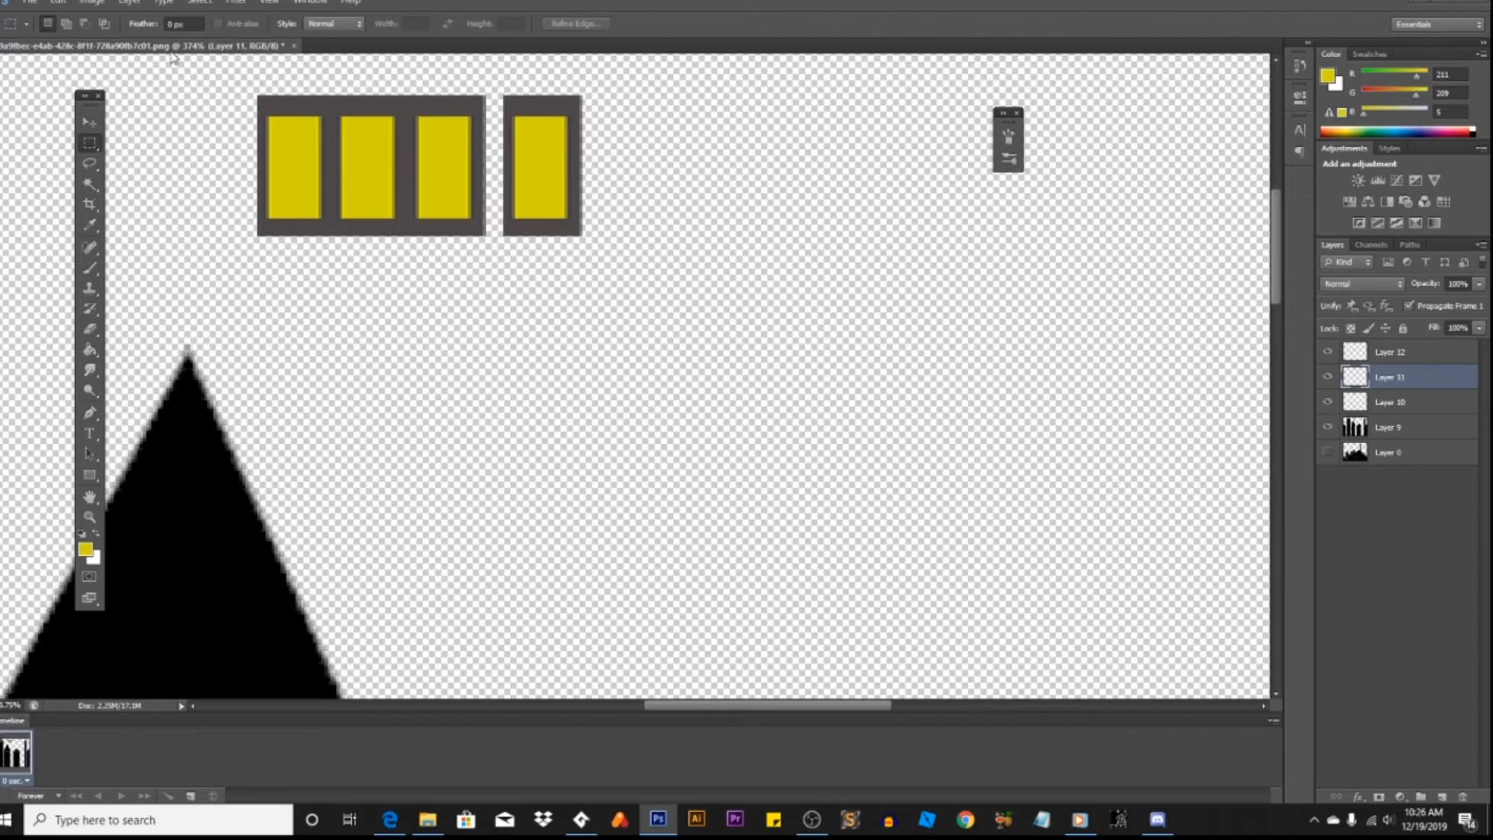
left_click_drag(173, 54, 176, 87)
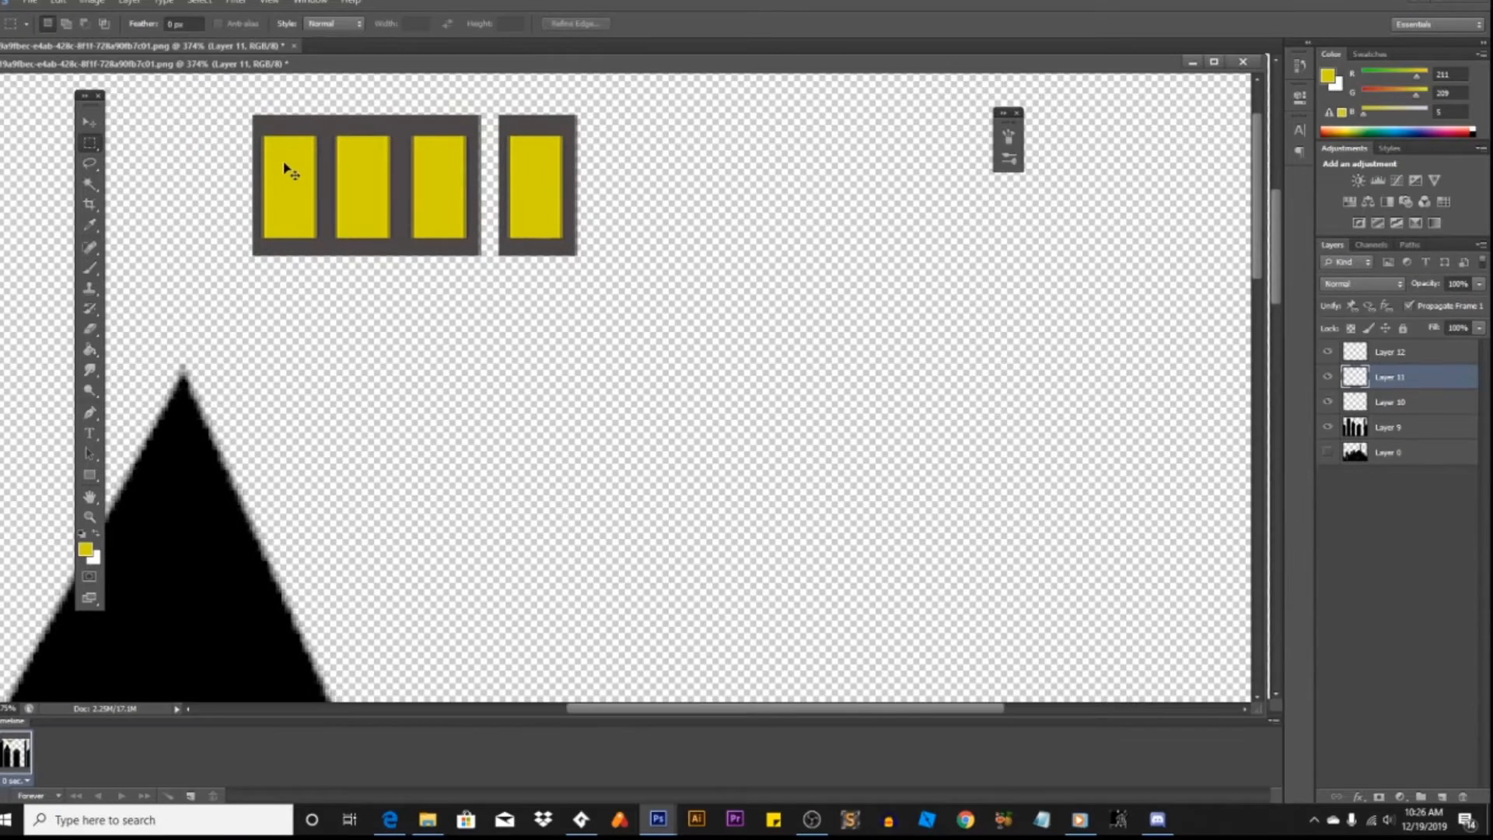
key("ctrl+z")
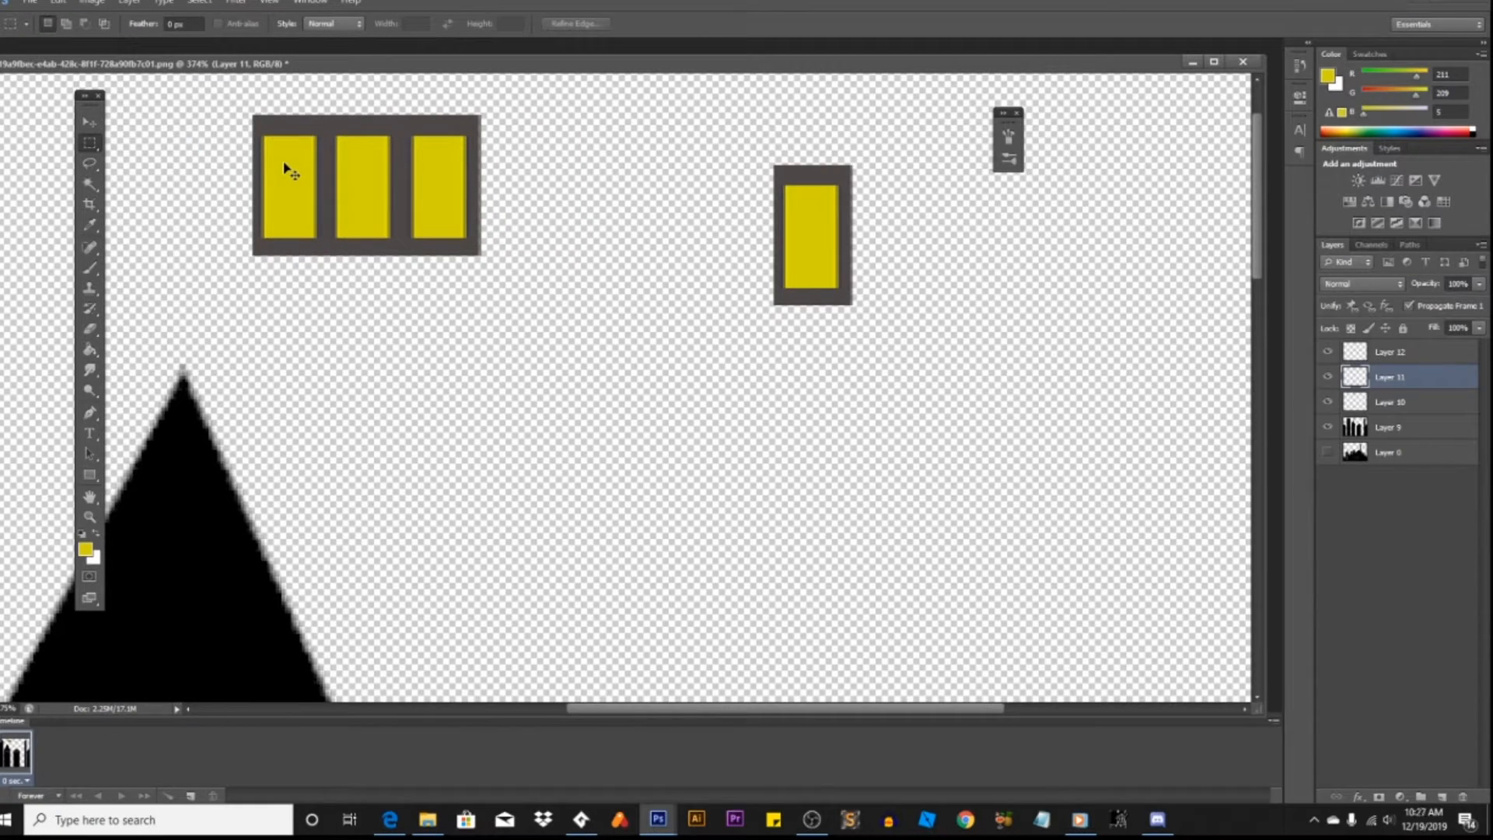
key("ctrl+z")
Step: Set the fourth window flush against the row, and place a copy of the four-window row below the original
key("v")
left_click_drag(531, 190, 503, 194)
left_click(90, 143)
left_click_drag(208, 95, 593, 277)
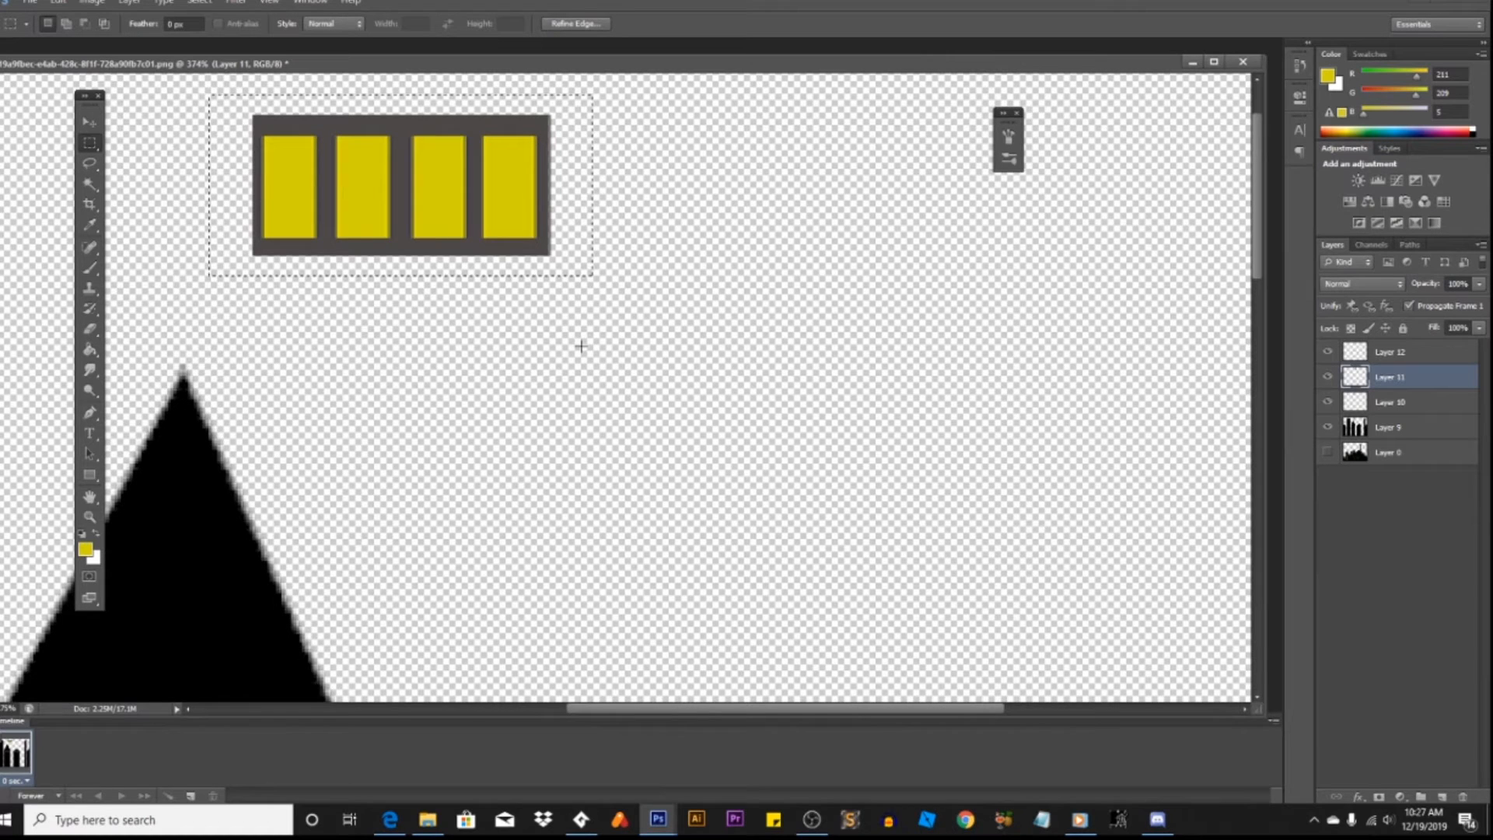
key("ctrl+j")
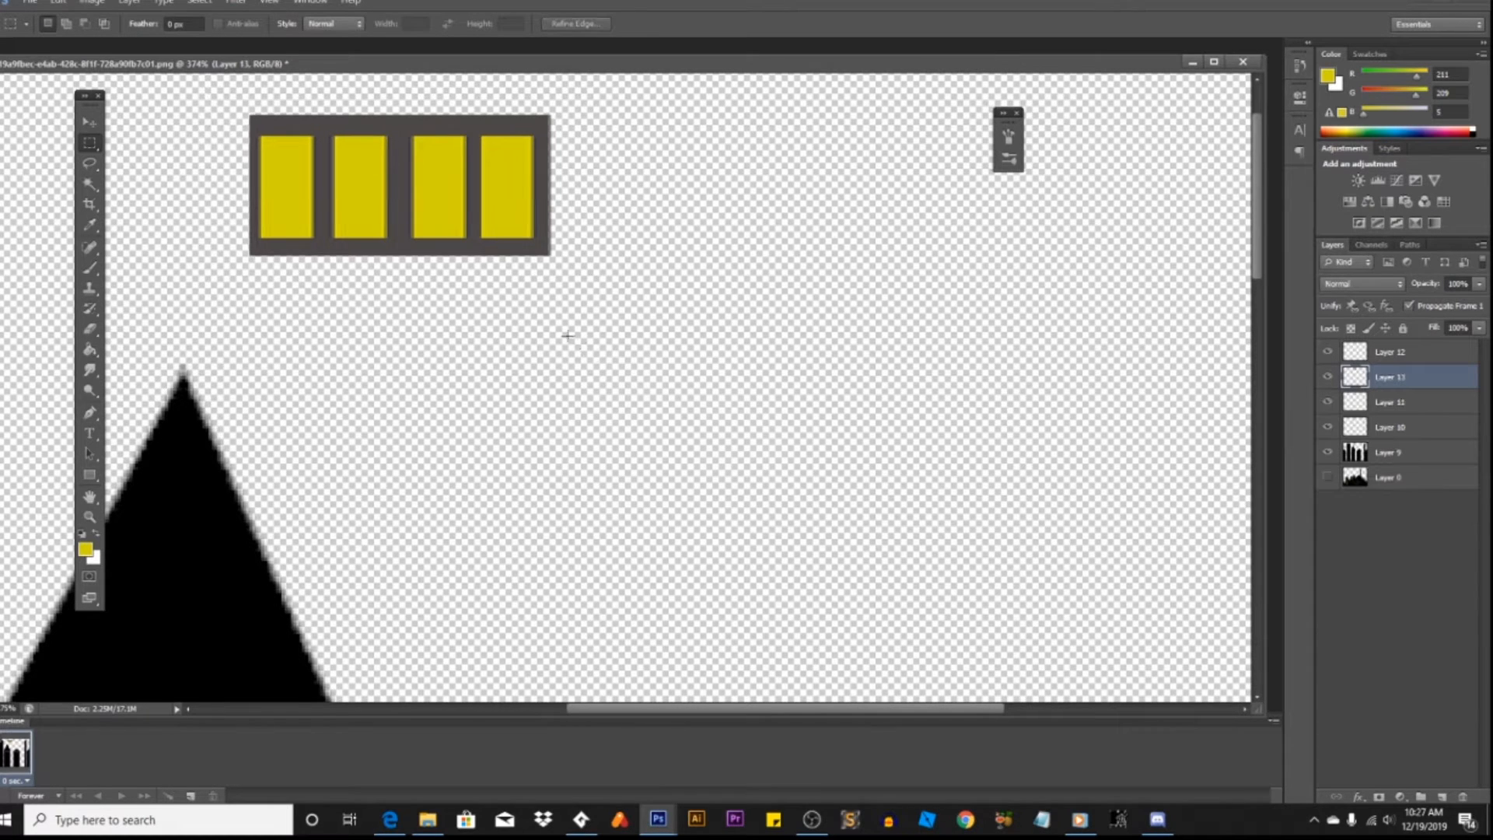
left_click(81, 123)
left_click_drag(350, 207, 453, 489)
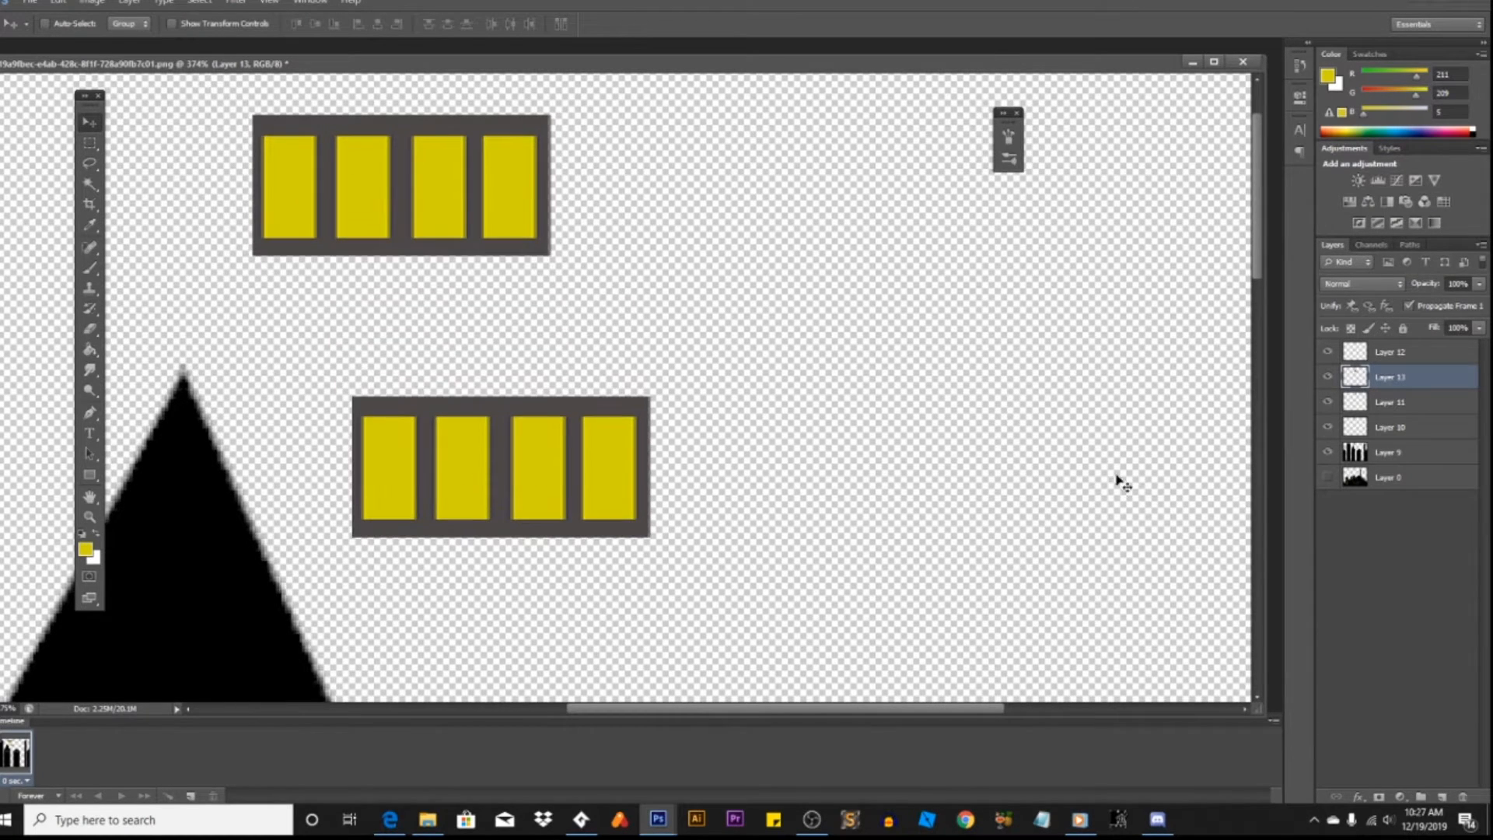
Step: Set the copied window row flush beneath the original, and place a copy of the resulting eight-window block on its own layer beside it
left_click_drag(602, 487, 495, 336)
left_click(89, 143)
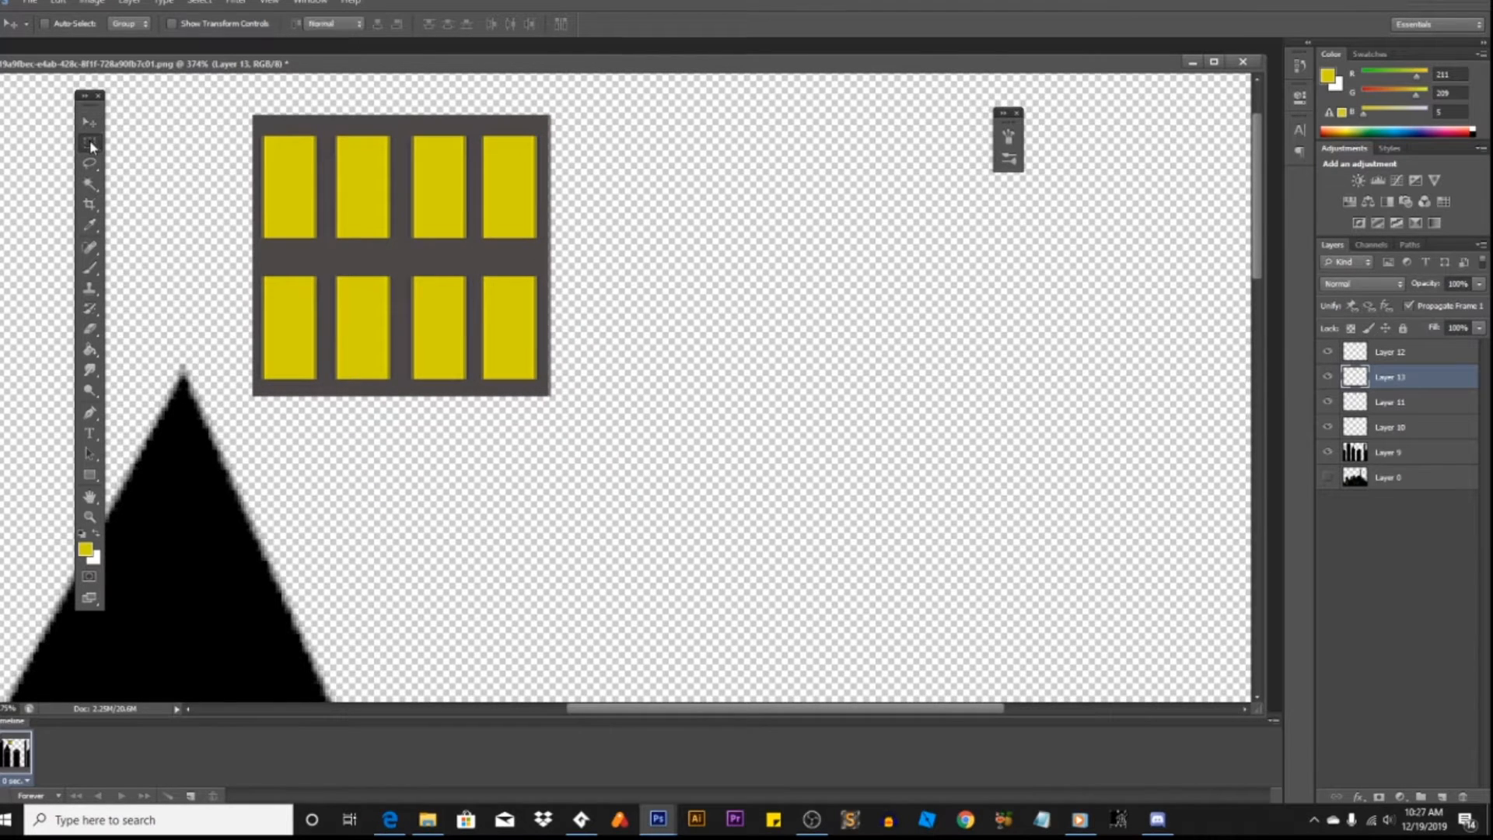
left_click_drag(225, 99, 583, 406)
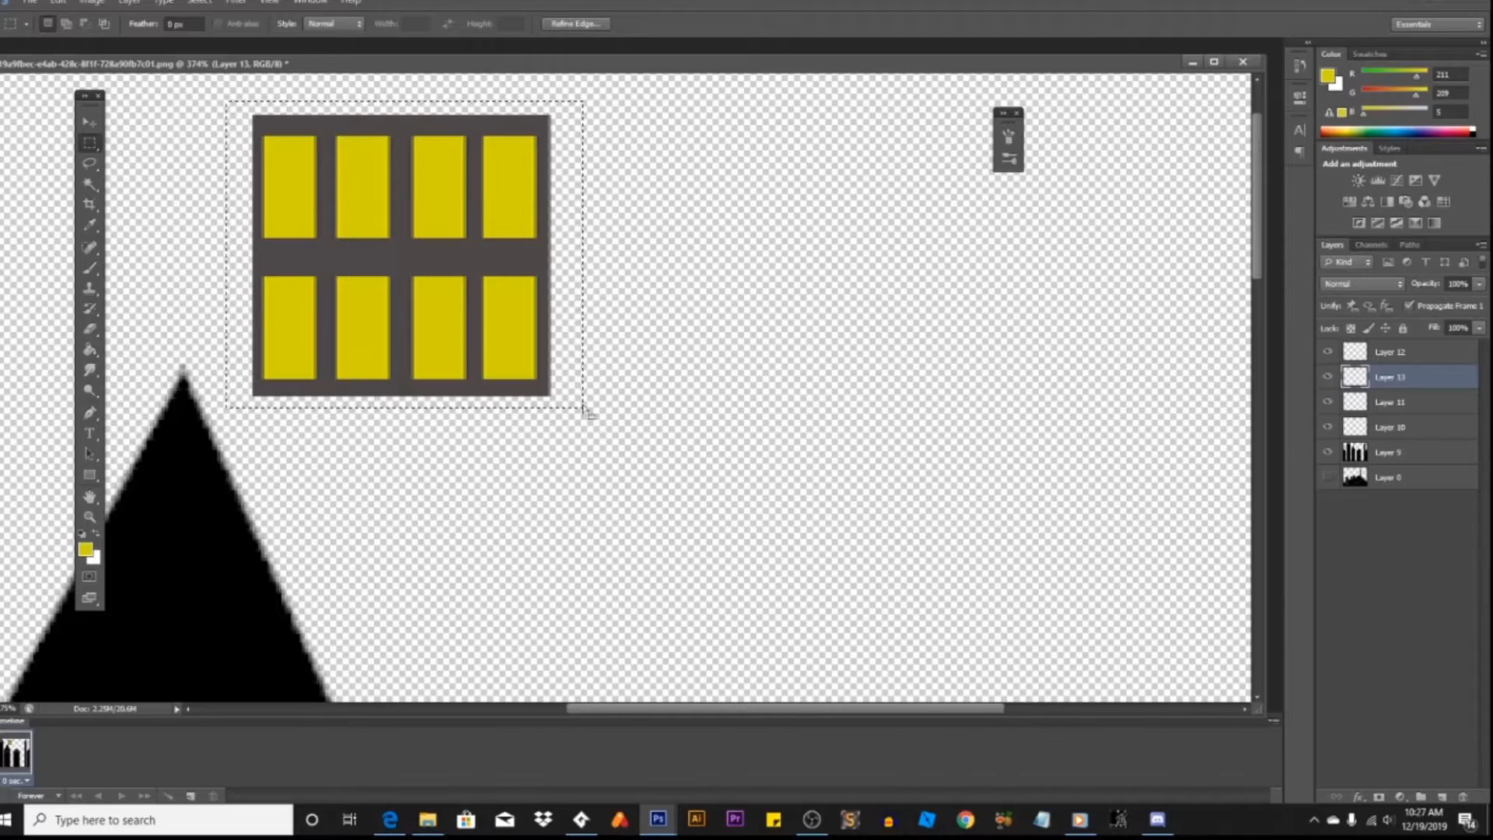
key("ctrl+j")
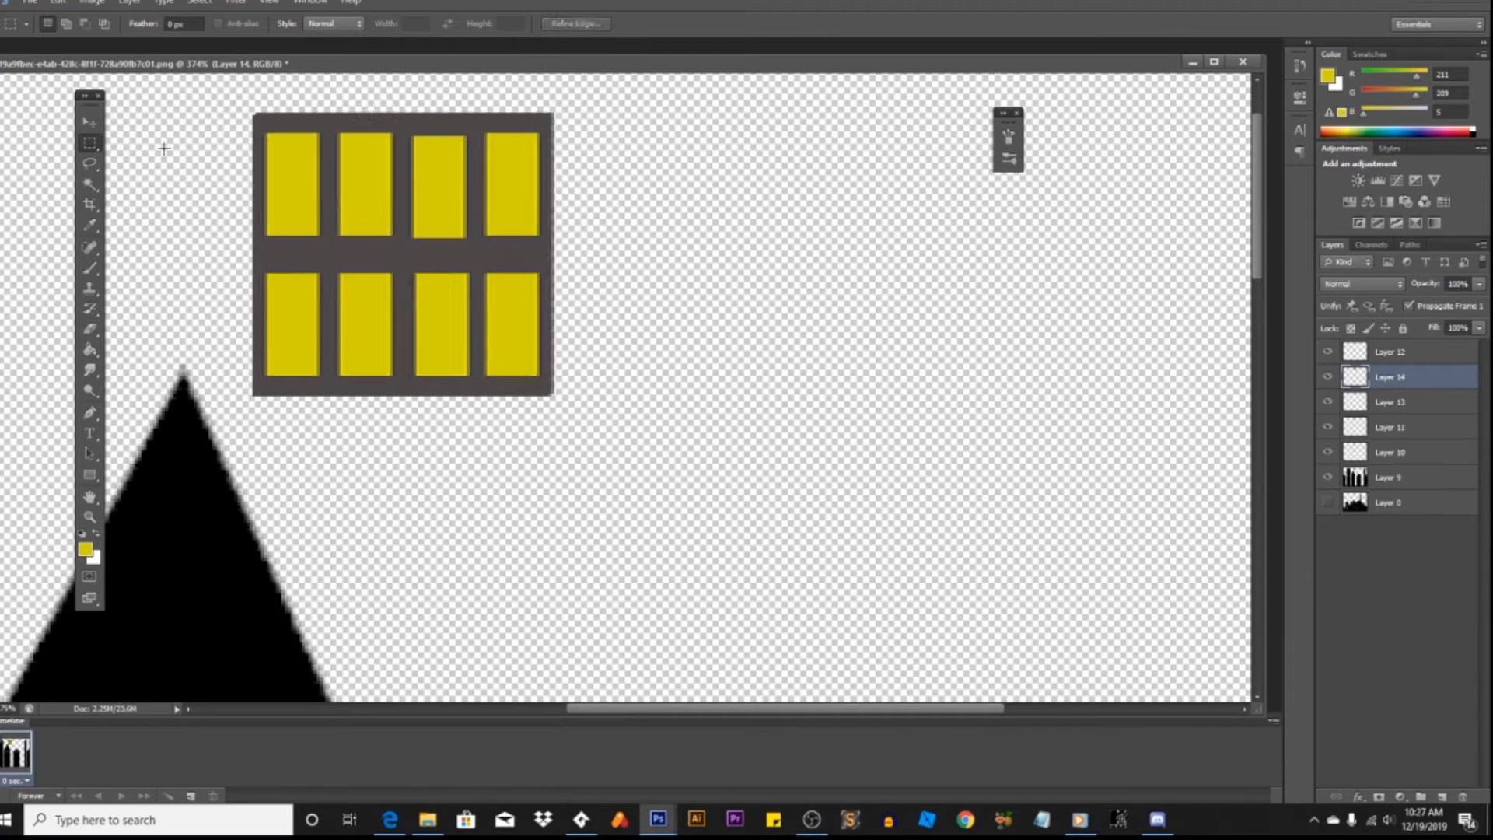
left_click(88, 121)
left_click_drag(381, 227, 826, 387)
Step: Hide the eight-window copy on Layer 14 and delete the separate window pieces on Layers 10, 11, 12 and 13
left_click(1329, 377)
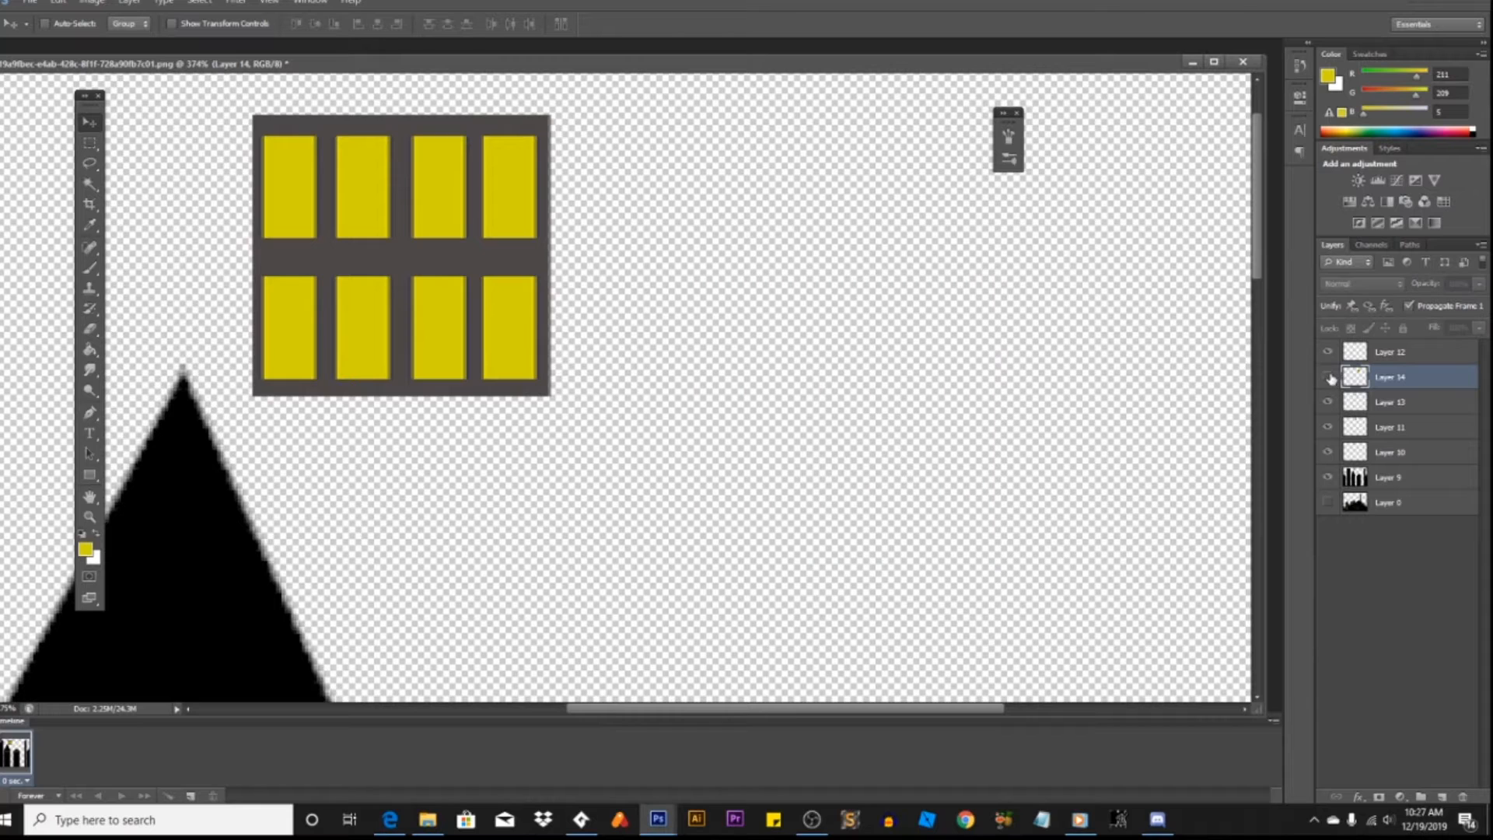
left_click(1329, 352)
left_click(1331, 352)
left_click(1360, 354)
left_click(1397, 410, "ctrl")
left_click(1393, 429, "ctrl")
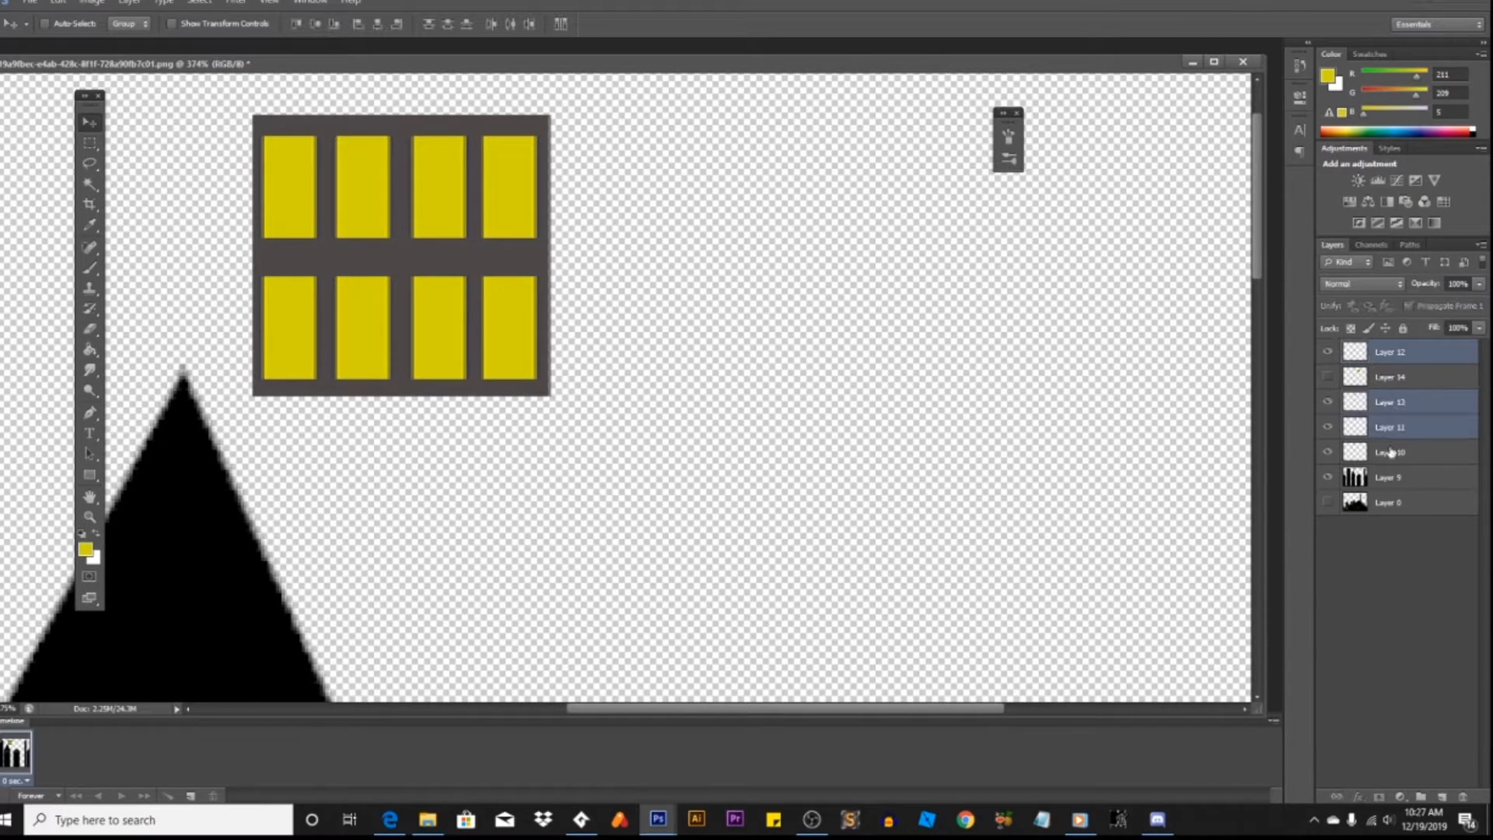
left_click(1391, 452, "ctrl")
left_click(1329, 451)
left_click(1330, 452)
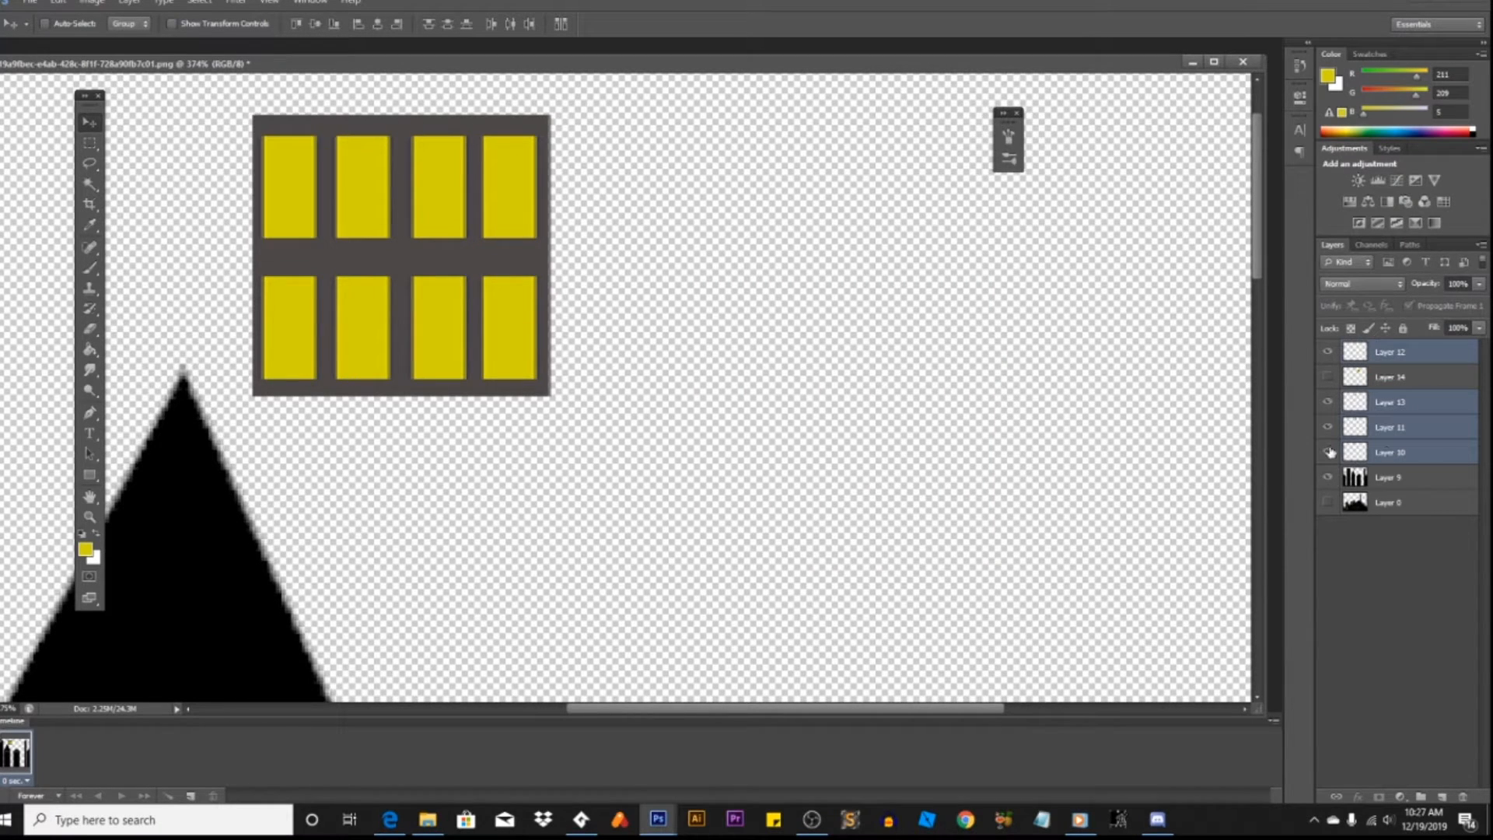
right_click(1409, 432)
left_click(1231, 334)
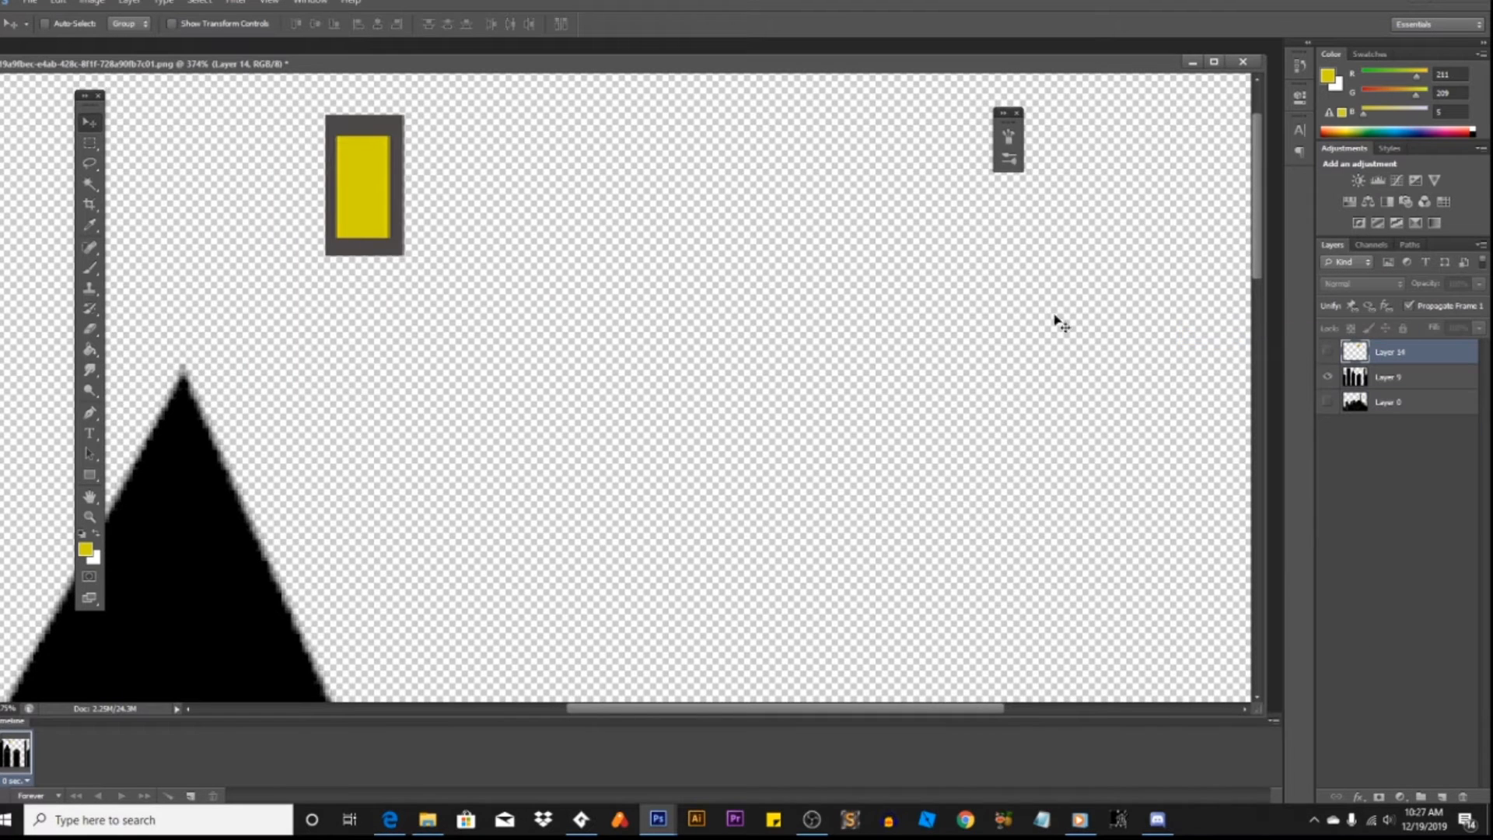
Step: Show Layer 14 again and erase the leftover single window above the spire from Layer 9
left_click(1330, 353)
left_click(1329, 378)
left_click(1329, 378)
left_click(1371, 382)
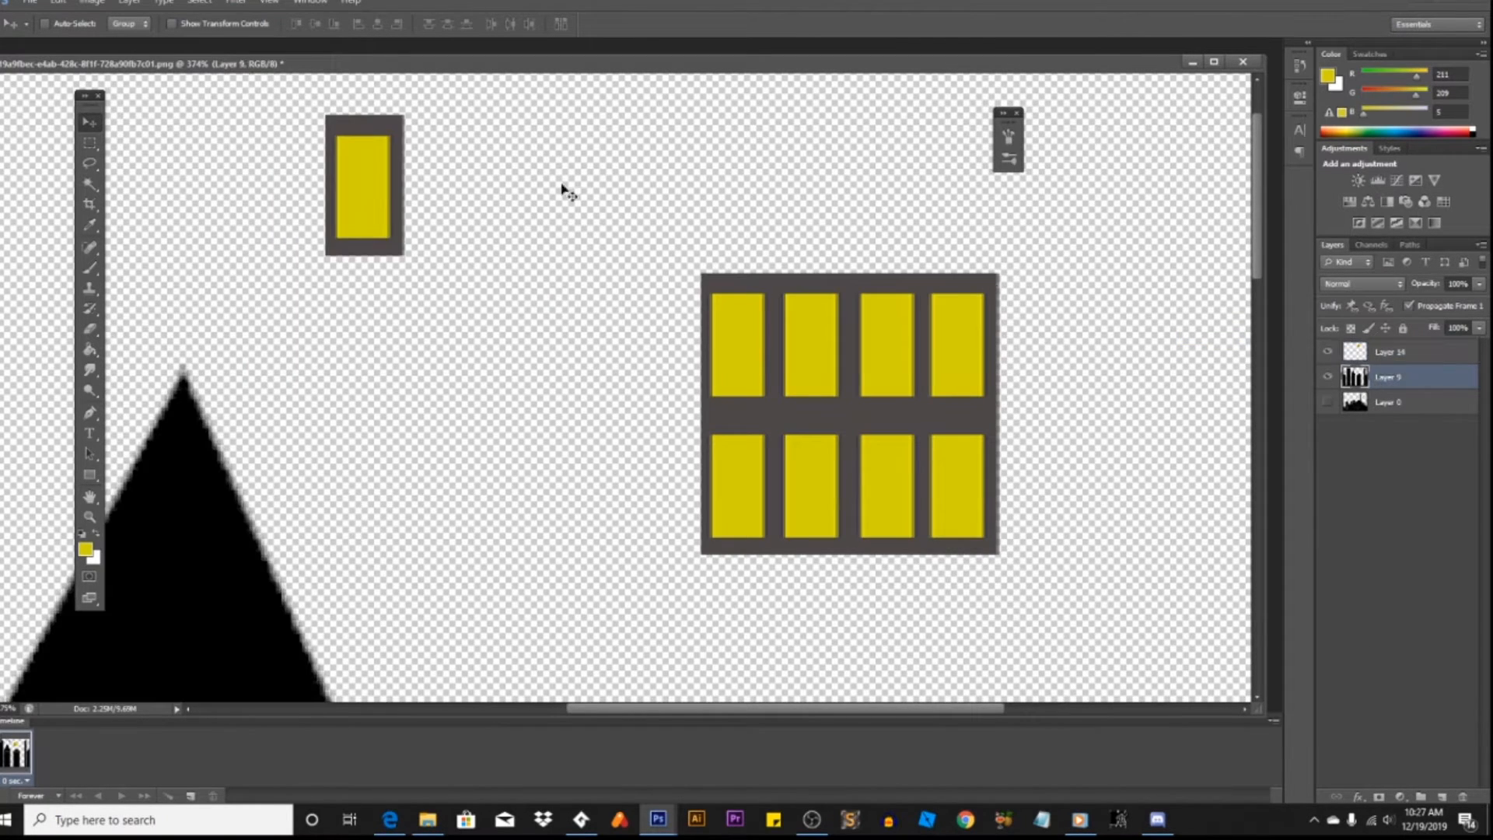
left_click(81, 143)
left_click_drag(282, 101, 472, 264)
key("Delete")
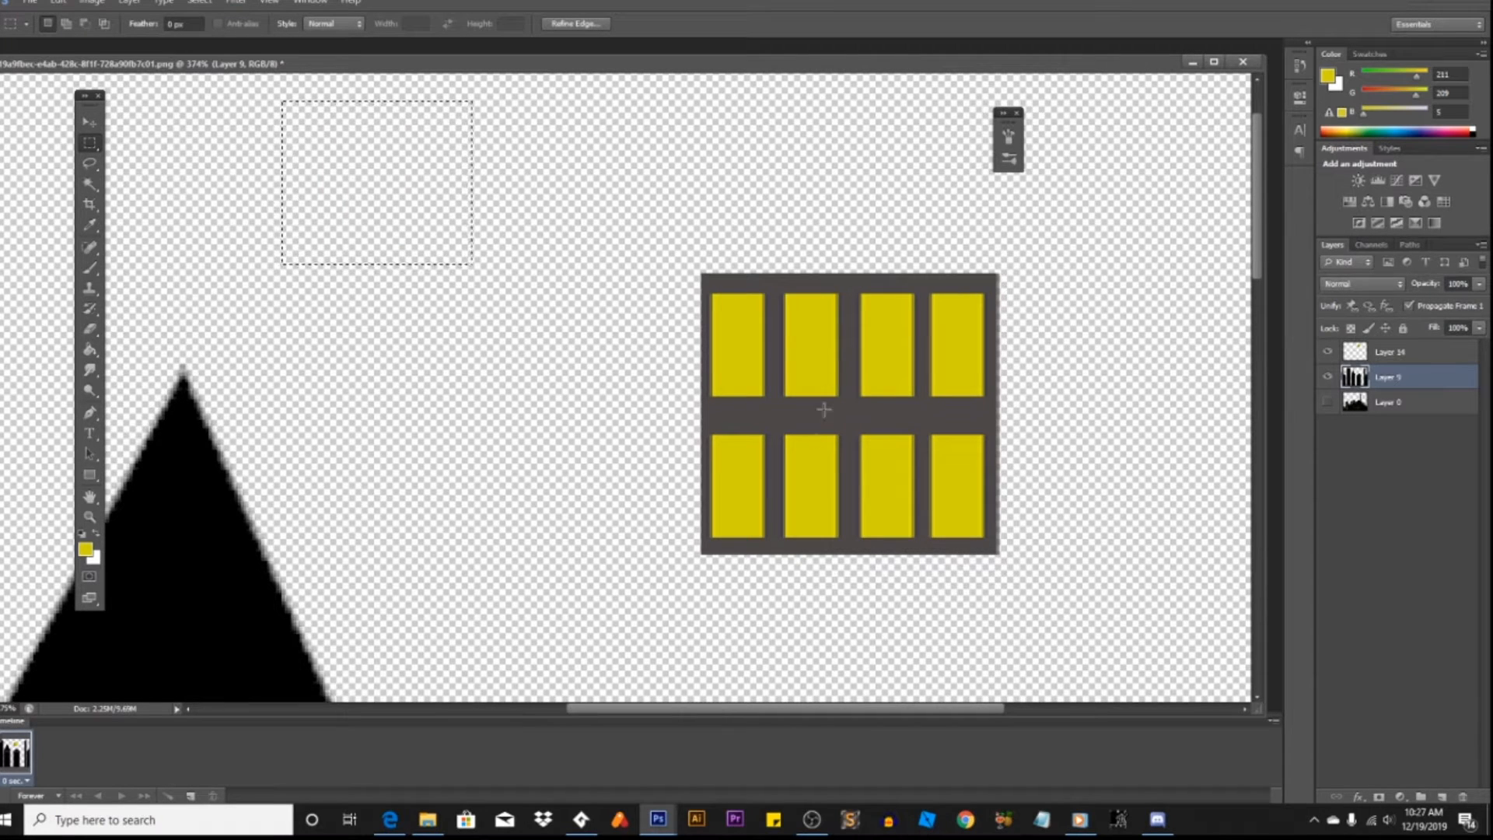
key("ctrl+d")
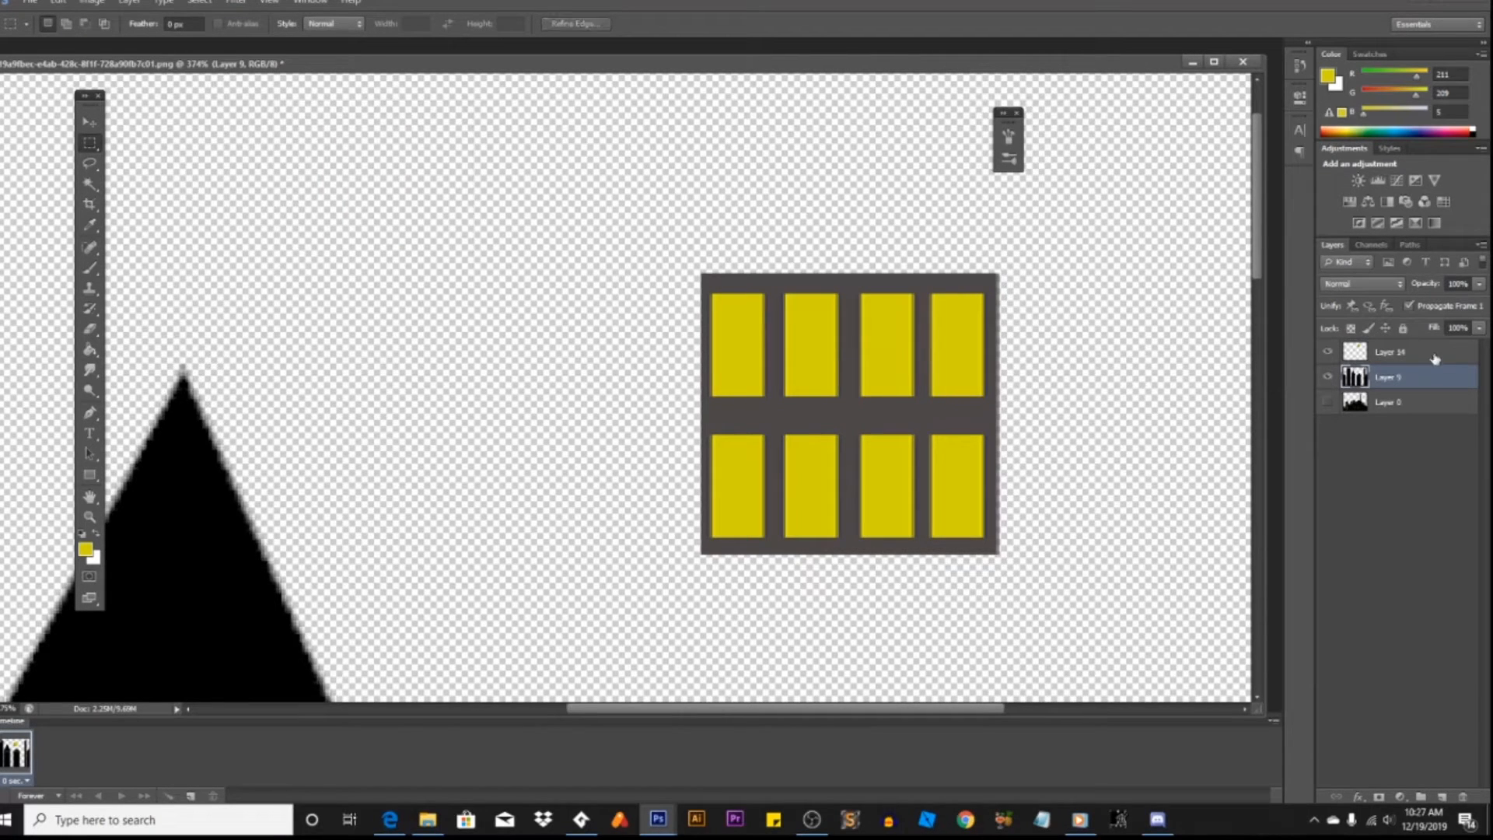
Step: Move the eight-window block onto the spired building, just below its horizontal grey edging
left_click(1442, 360)
key("ctrl+0")
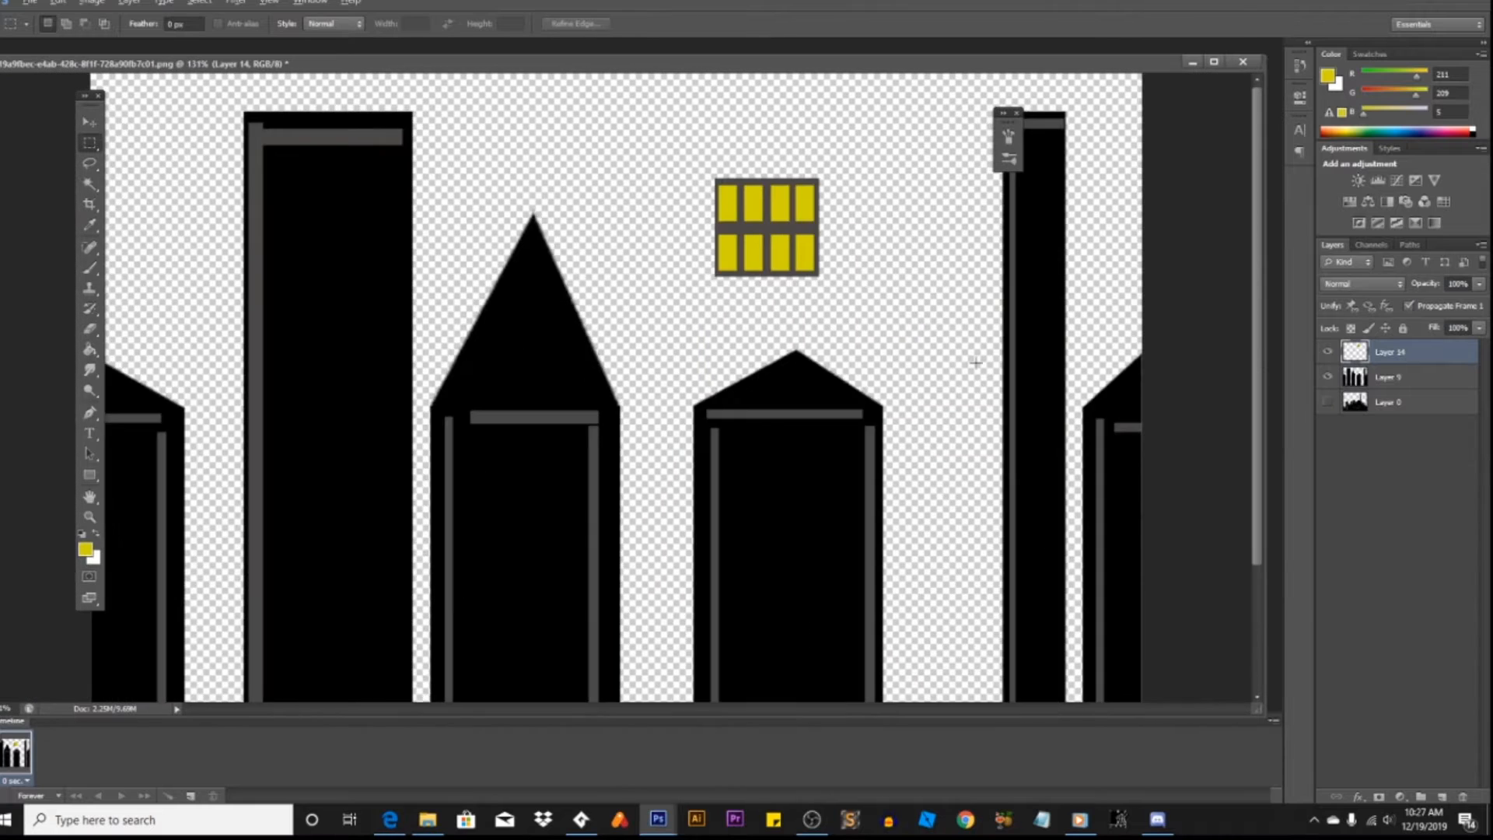
key("v")
left_click_drag(730, 206, 544, 400)
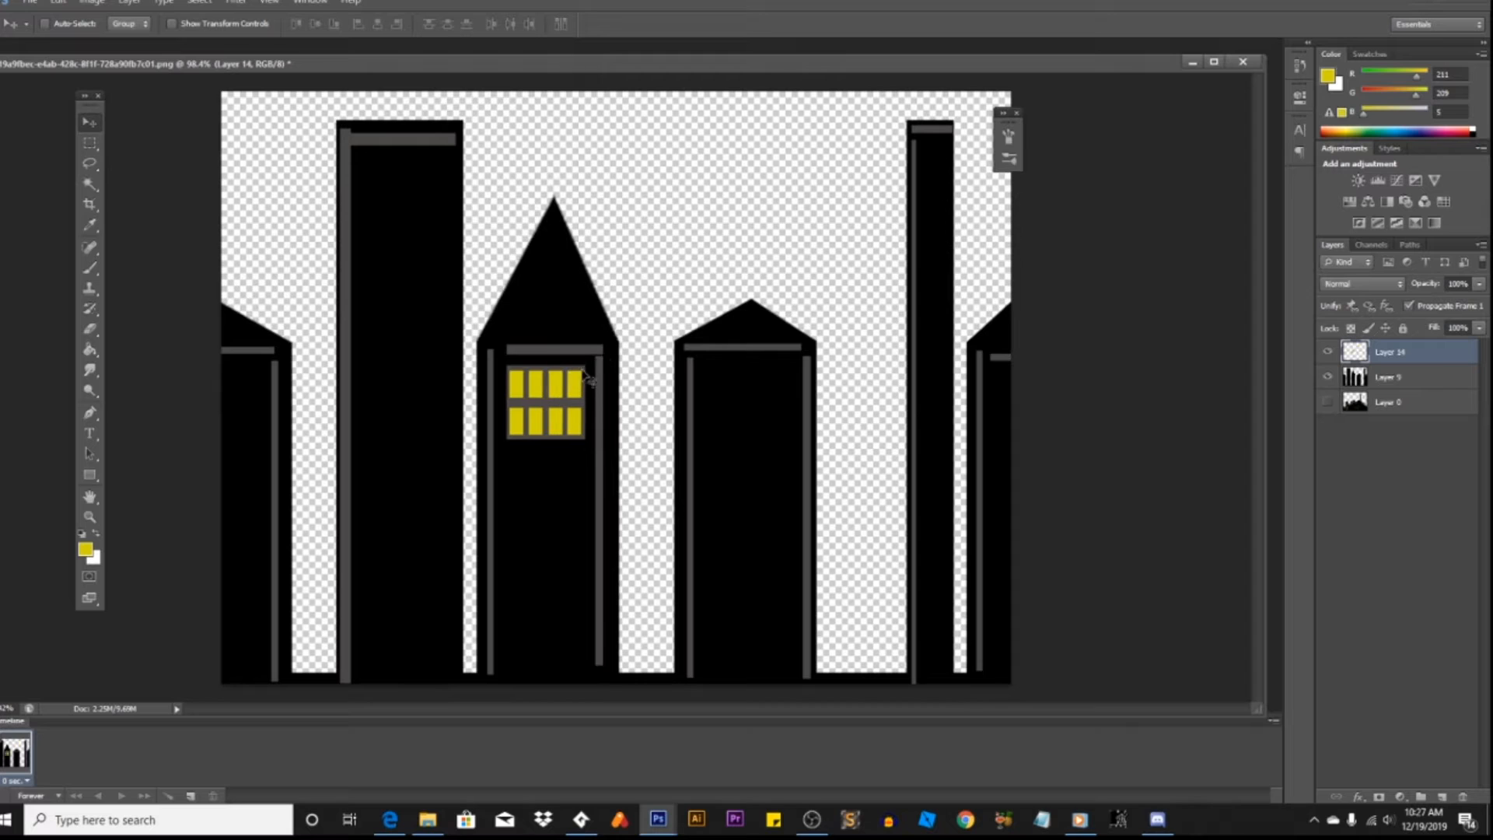
Step: Paste three copies of the window block and stack two of them below the first on the spired building
key("ctrl+v")
key("ctrl+v")
key("ctrl+v")
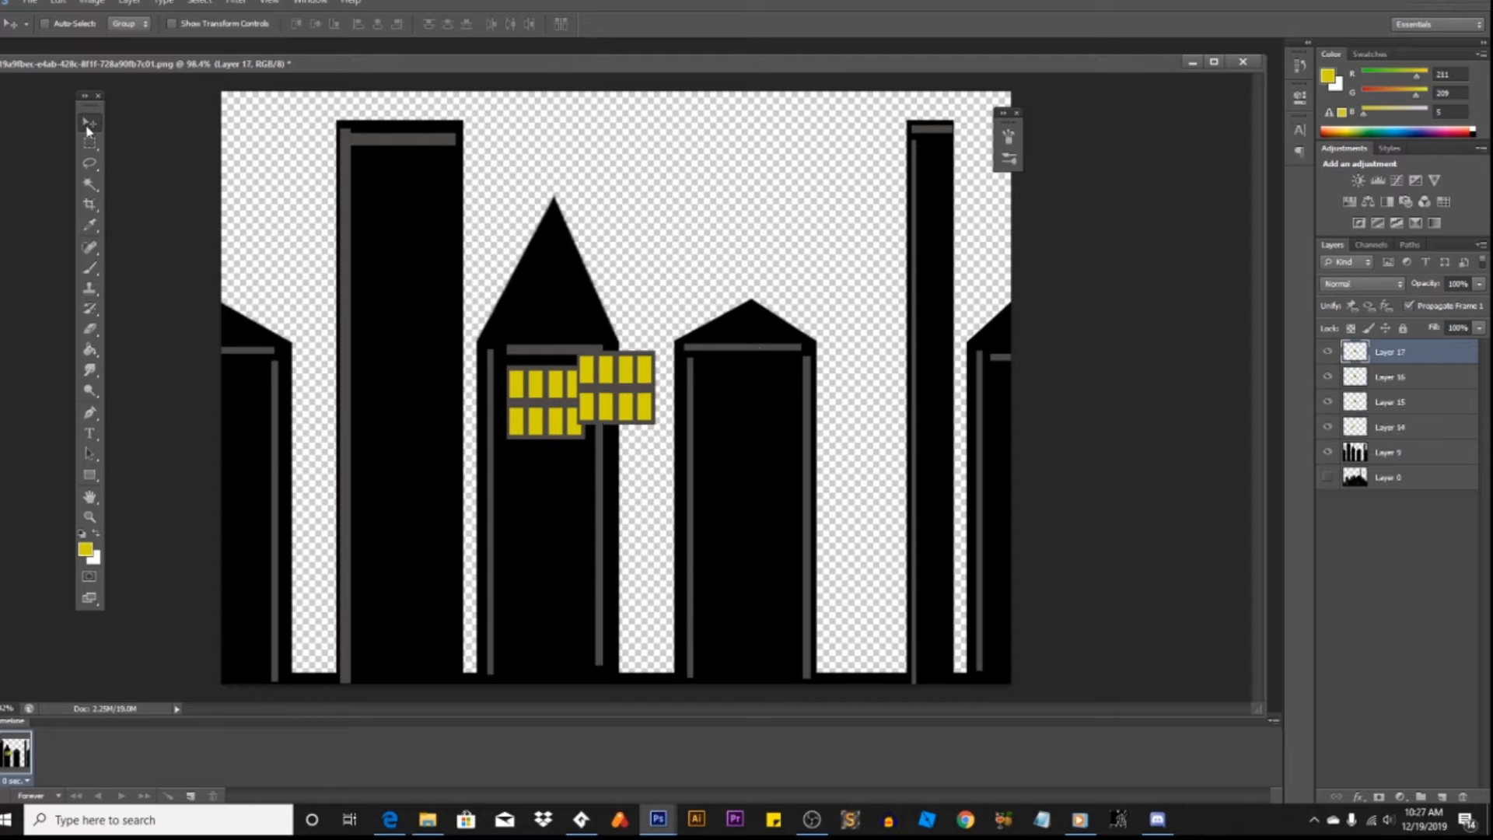
left_click_drag(632, 398, 558, 498)
left_click_drag(617, 383, 569, 589)
Step: Move the remaining window block onto the low-roofed building's upper left and scale it to about 56% width and 62% height
right_click(620, 375)
left_click(638, 393)
right_click(653, 412)
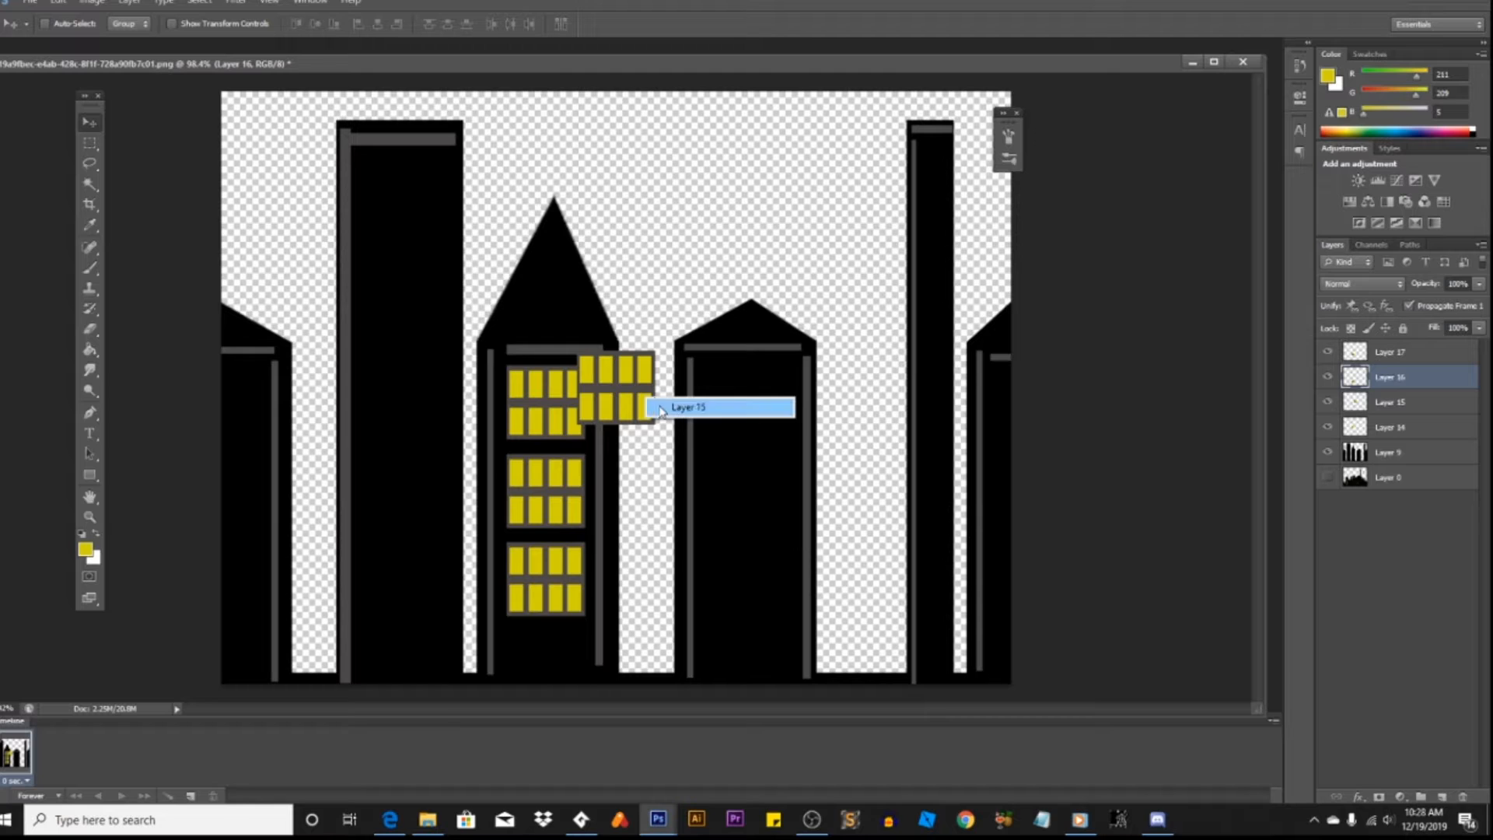
left_click(667, 408)
left_click_drag(611, 431, 723, 408)
key("ctrl+t")
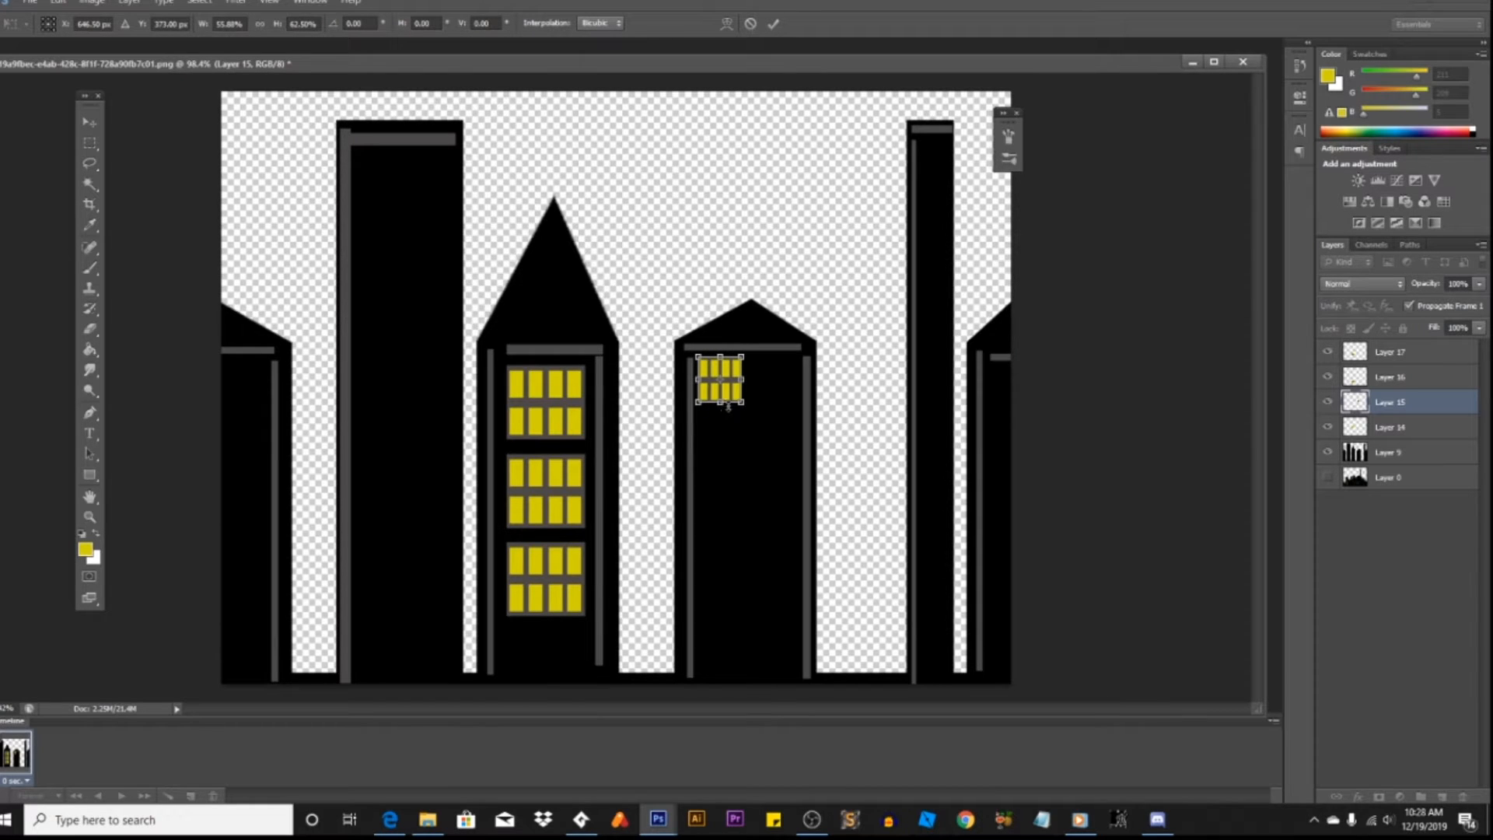
key("Return")
Step: Copy the small window block and set the copy directly beneath it on the low-roofed building
left_click(89, 143)
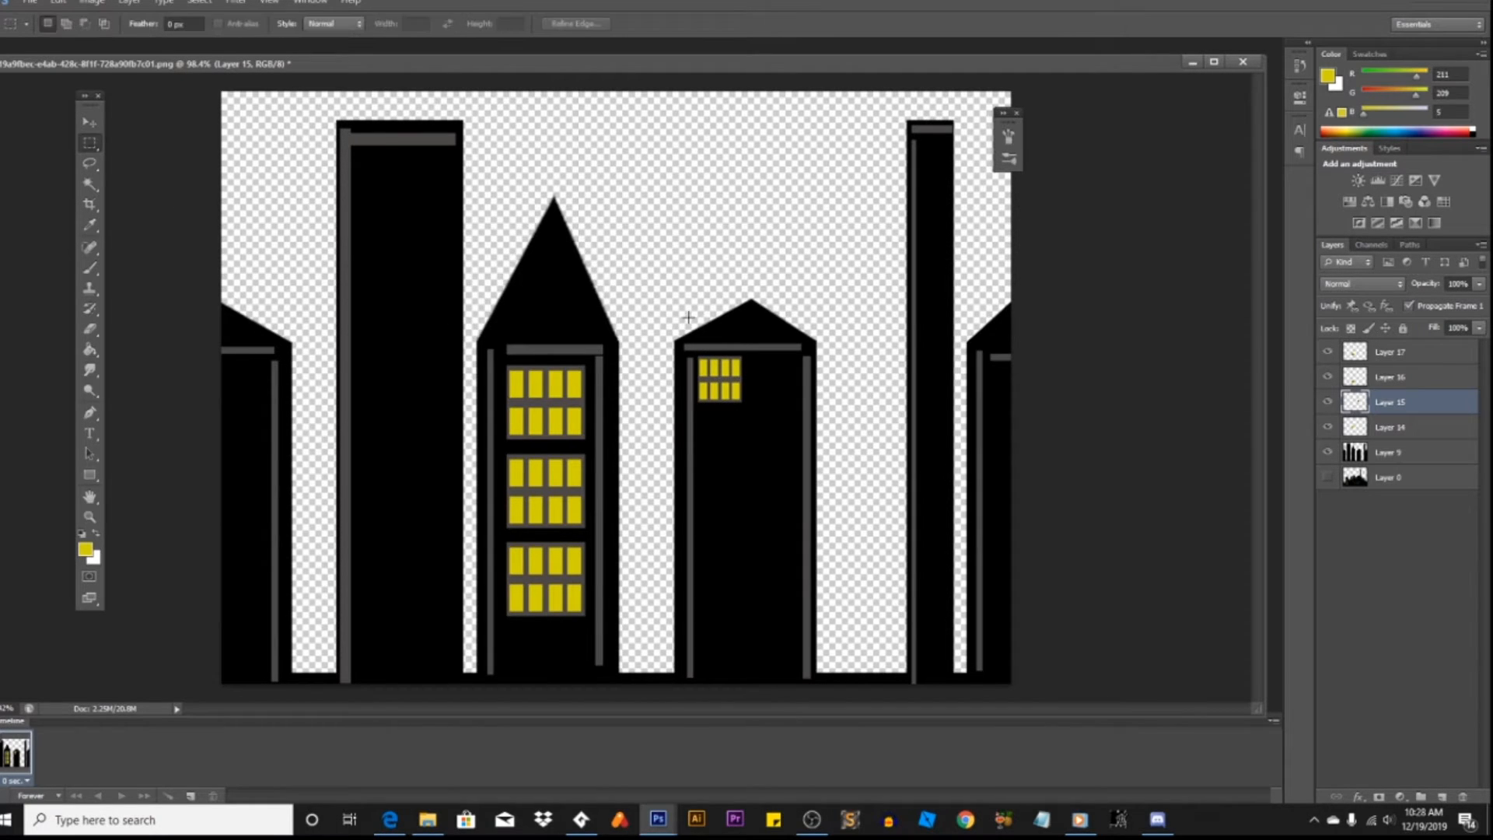
left_click_drag(689, 345, 768, 422)
key("ctrl+c")
key("ctrl+v")
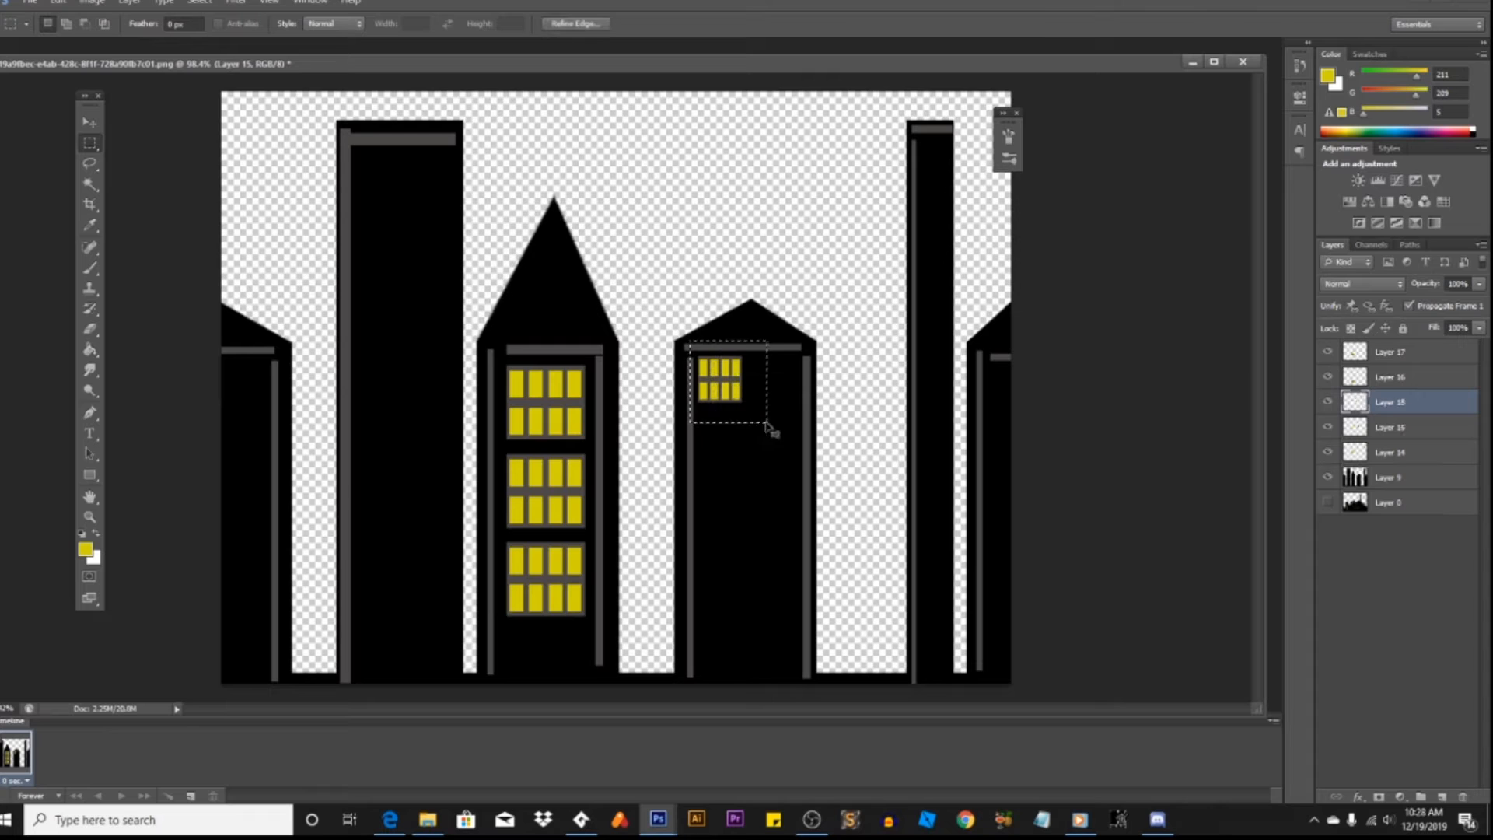
left_click(89, 122)
left_click_drag(728, 389, 724, 430)
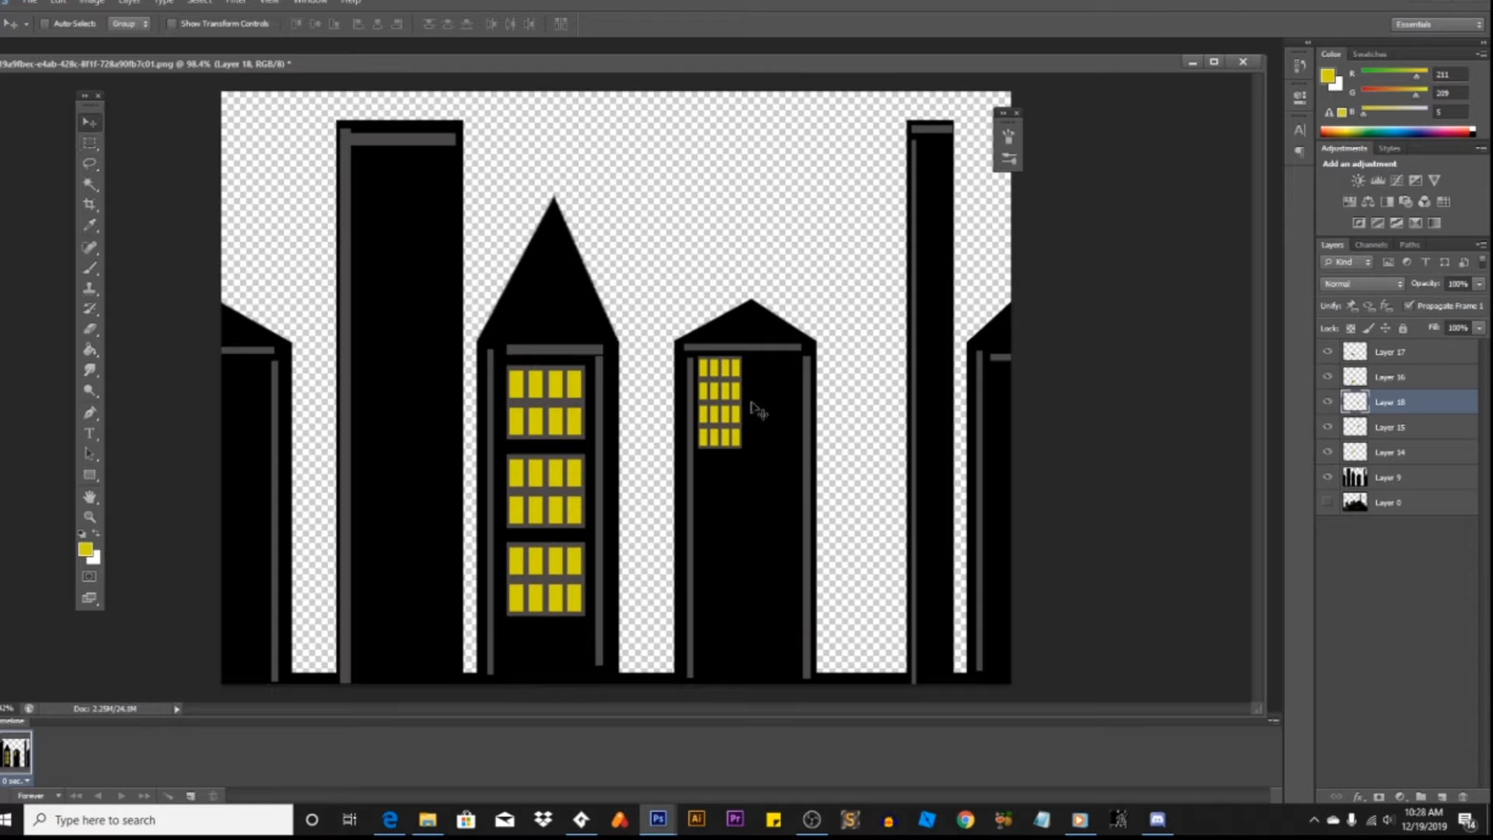
Step: Build a matching second column of two small window blocks on the right half of the low-roofed building
left_click_drag(739, 416, 790, 384, "alt")
key("ctrl+v")
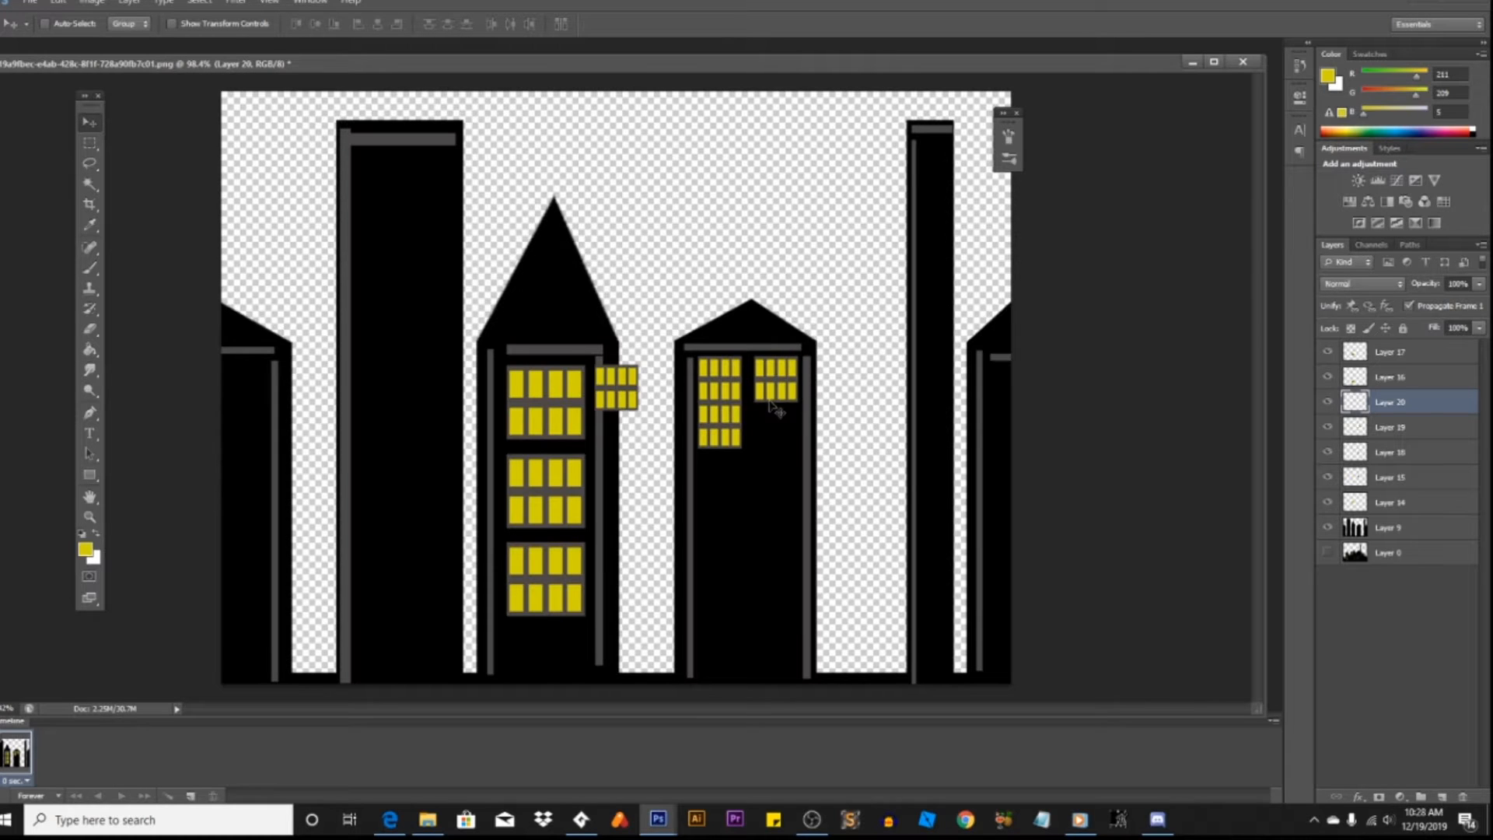
left_click_drag(605, 388, 770, 427)
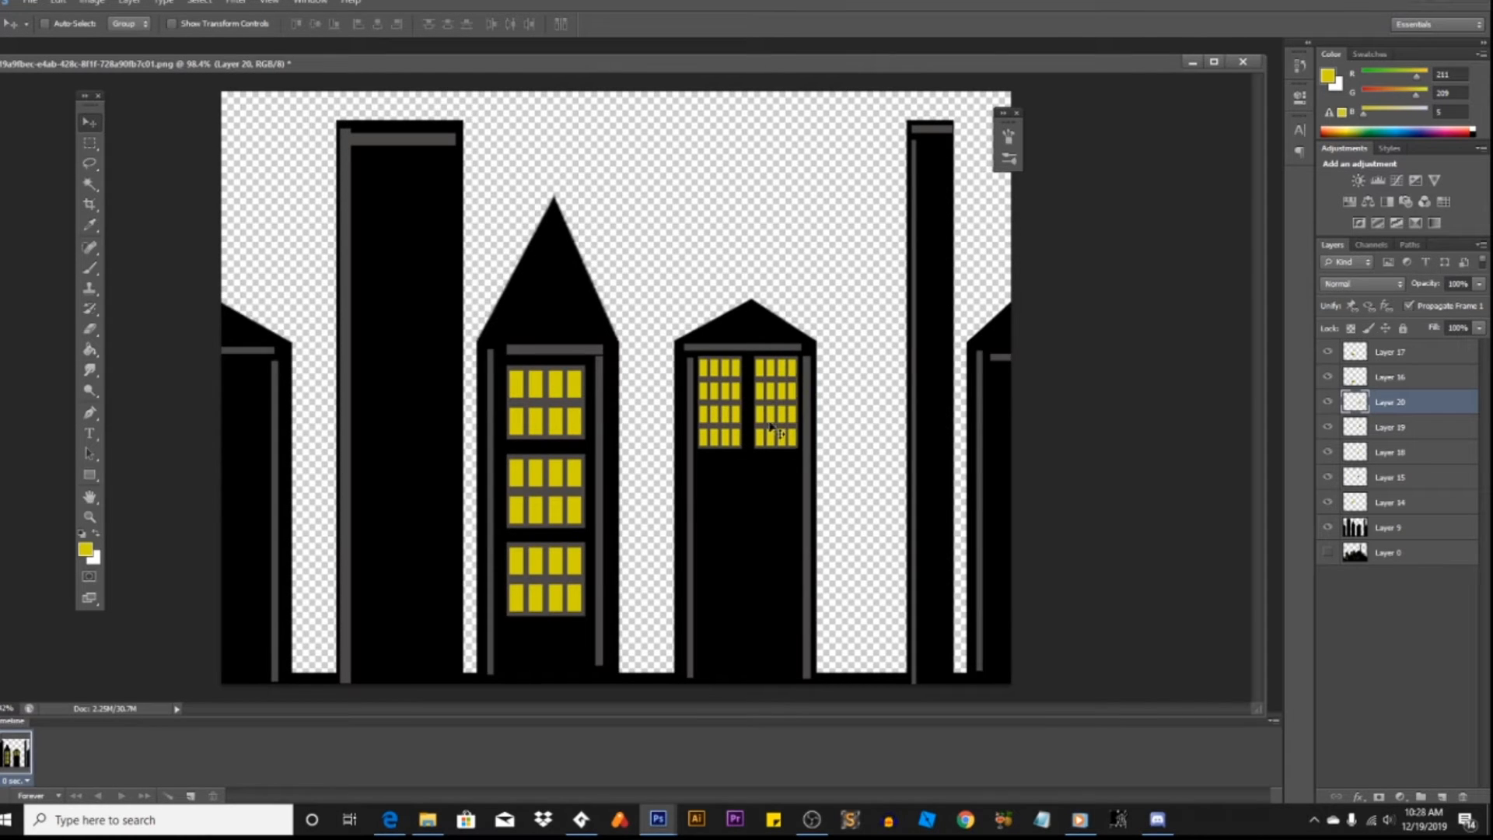
Step: Paste four more small window blocks and arrange them as two columns lower down the low-roofed building
key("ctrl+v")
left_click_drag(621, 402, 725, 518)
key("ctrl+v")
left_click_drag(622, 391, 782, 507)
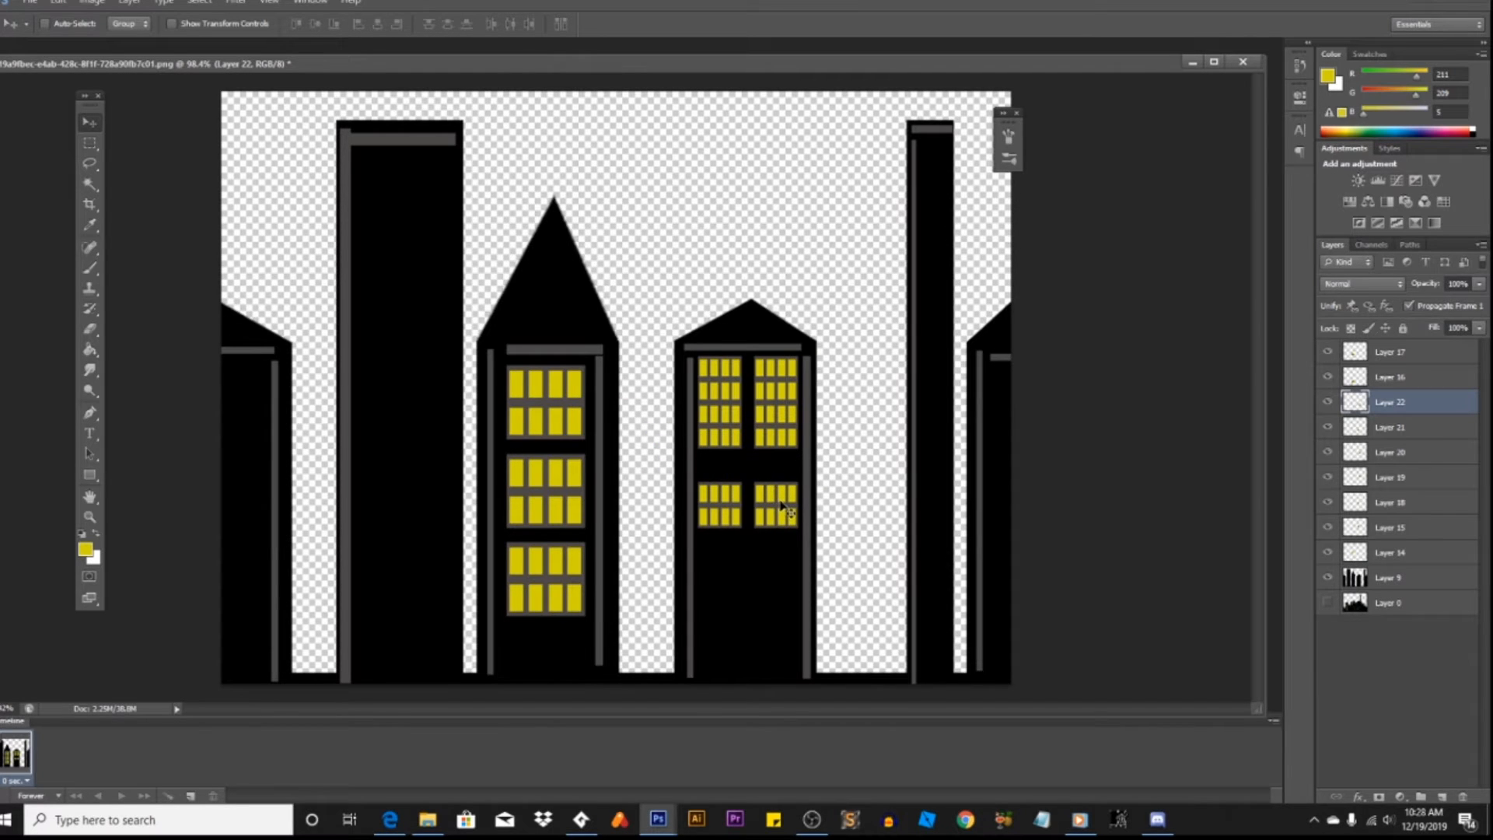
key("ctrl+v")
key("ctrl+v")
left_click_drag(625, 418, 725, 549)
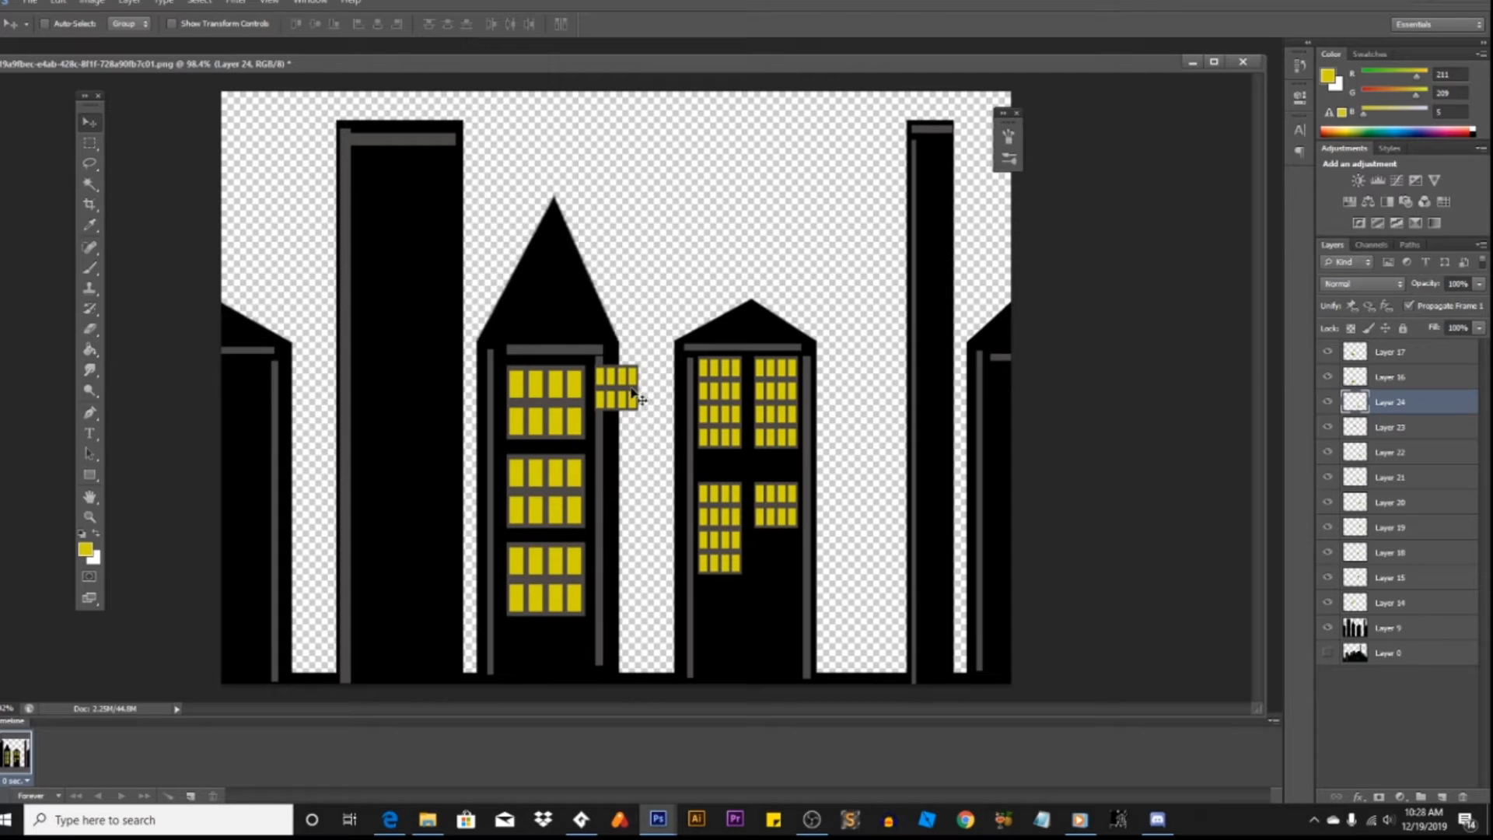
left_click_drag(634, 395, 790, 560, "ctrl")
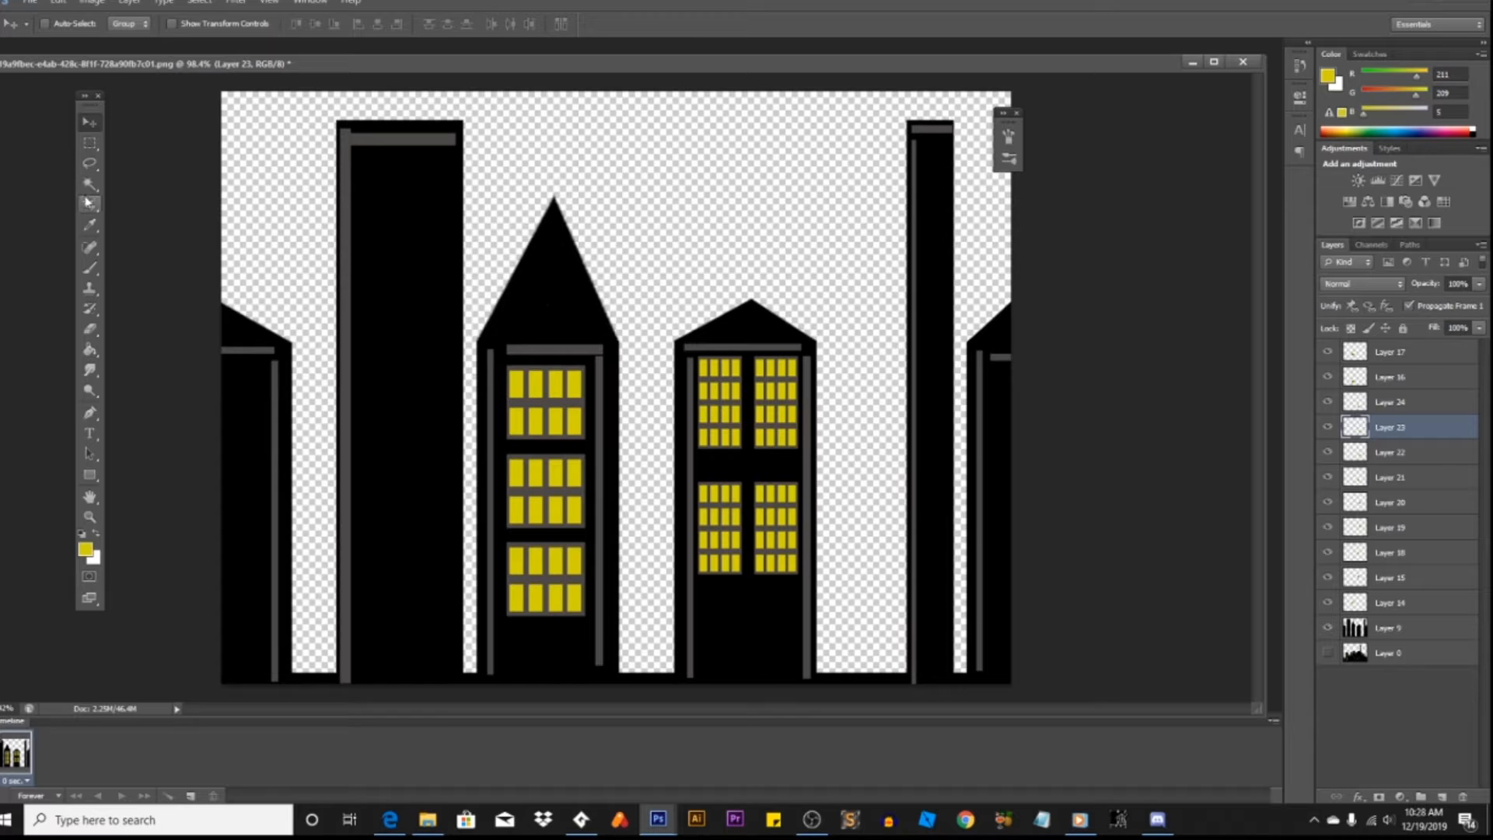
Step: Make an elliptical selection near the top of the wide flat-roofed tower and draw a yellow smiley face inside it with the Pencil tool
left_click(89, 153)
left_click(137, 156)
left_click_drag(351, 180, 465, 305)
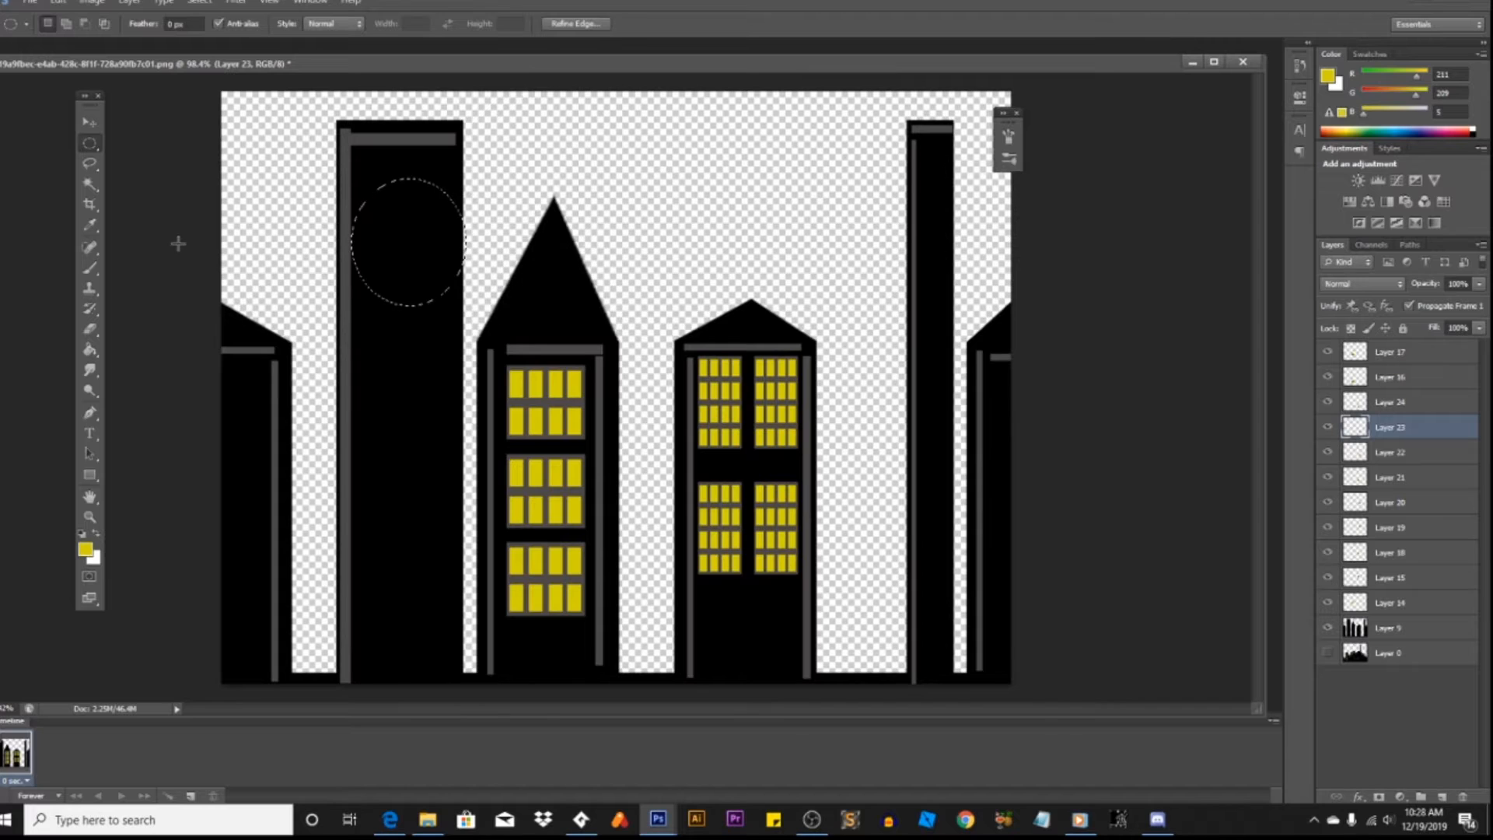
left_click(90, 268)
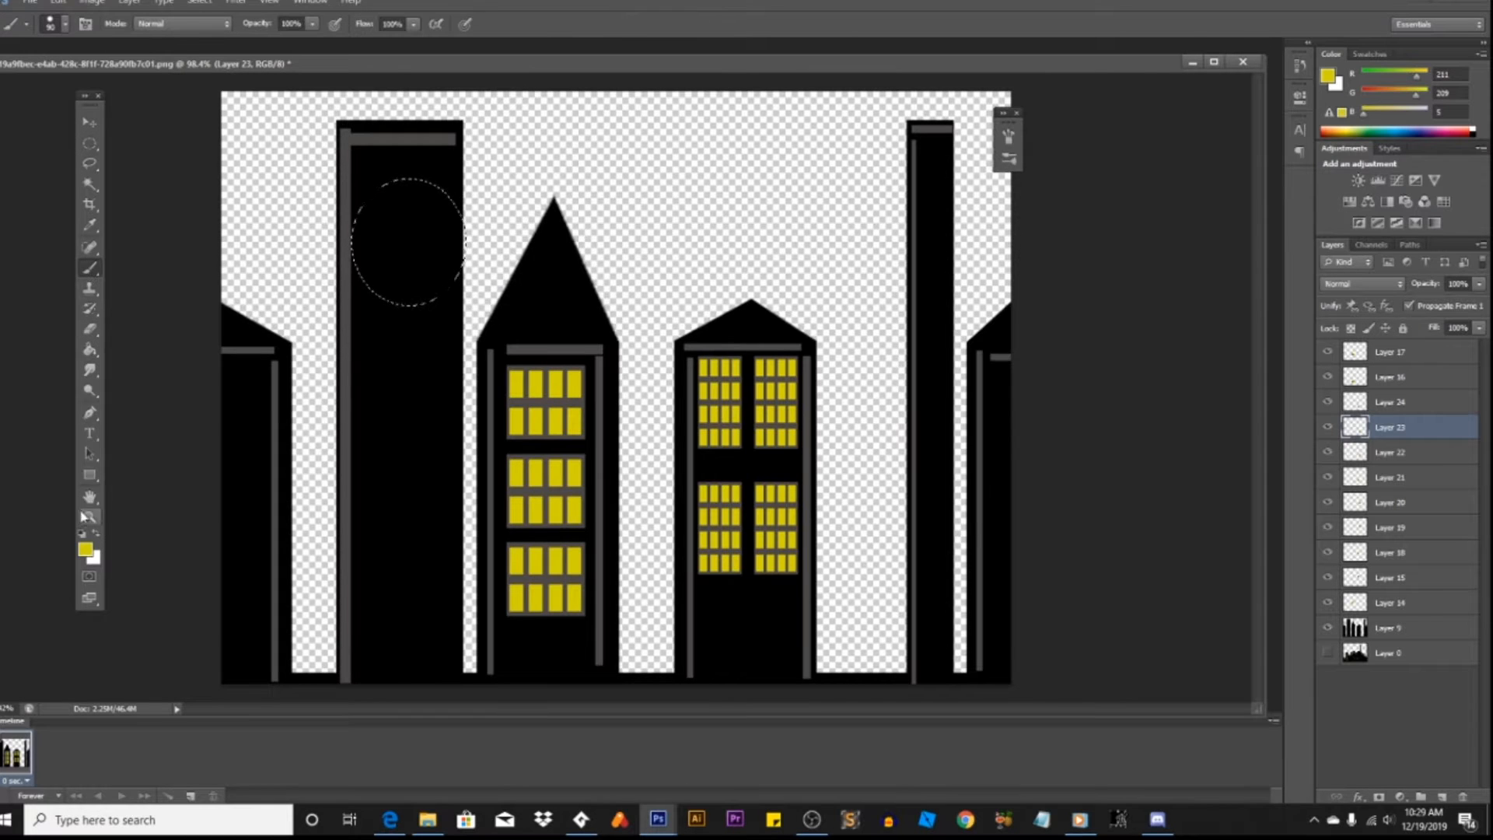
left_click(91, 267)
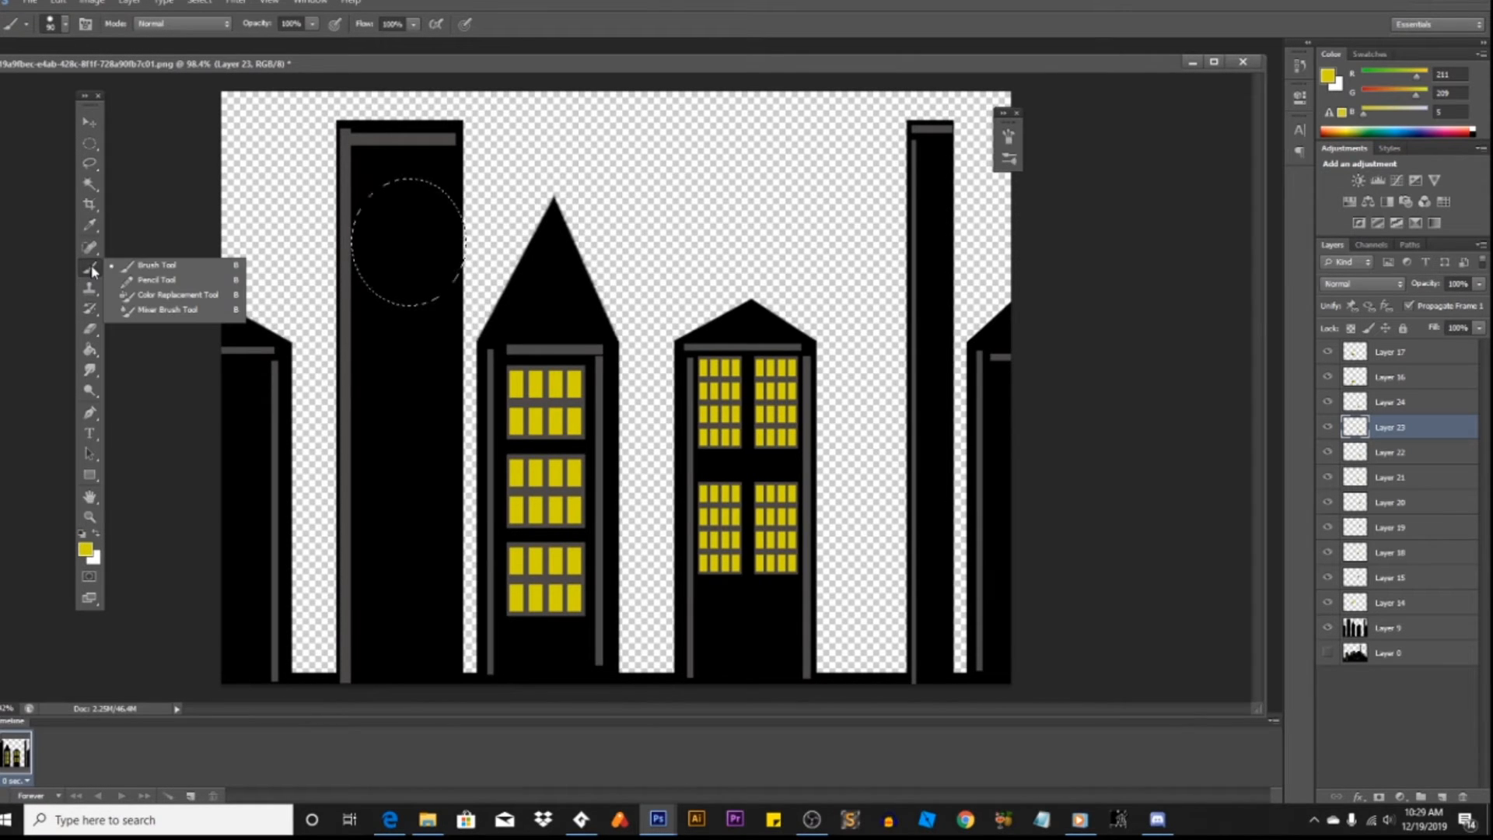
left_click(152, 280)
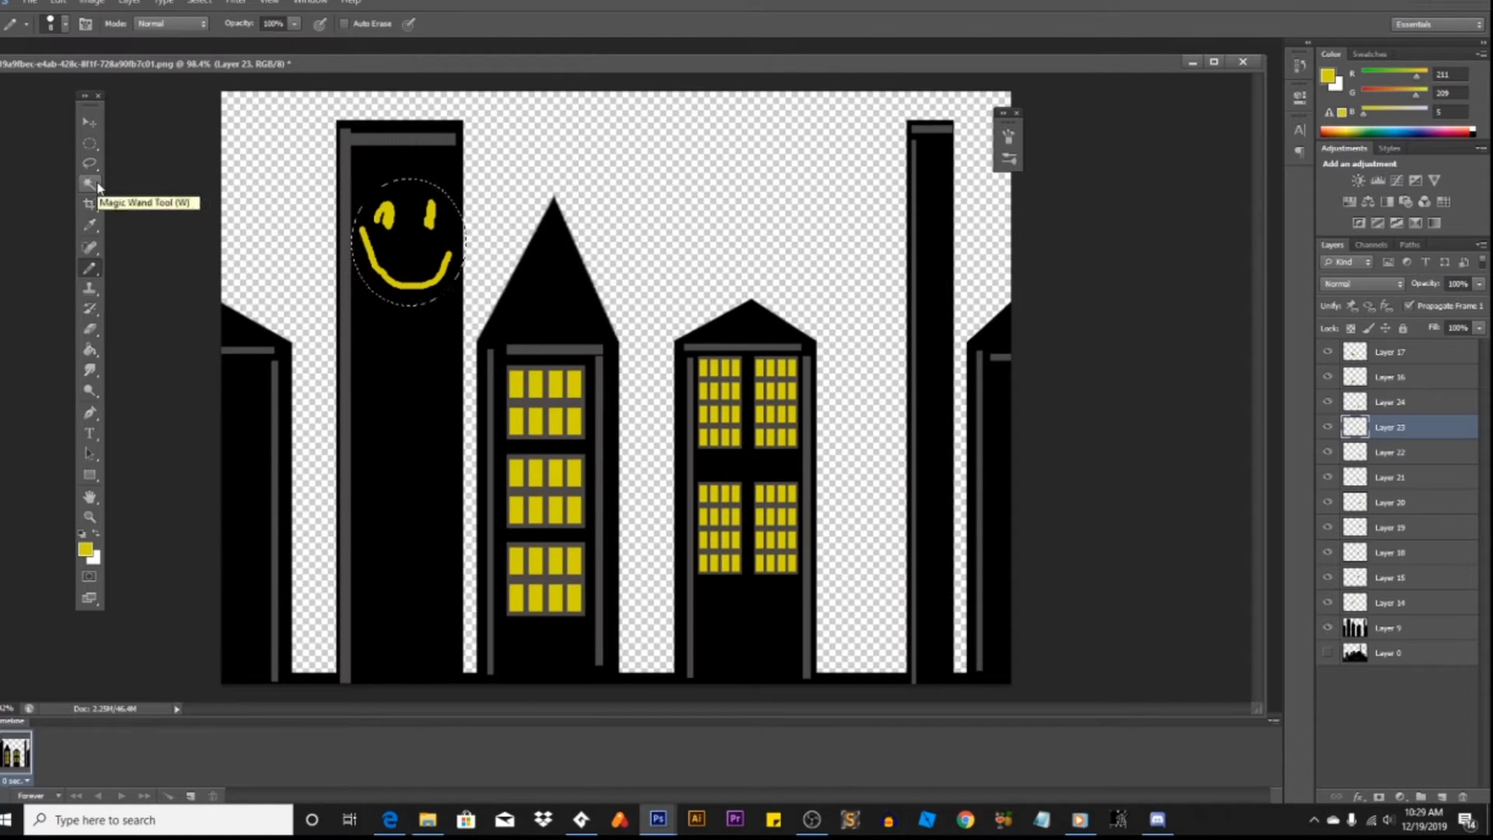
Step: Set the foreground colour to magenta (RGB 211, 5, 204), fill the ellipse around the smiley's features with it, and clear the selection
left_click(85, 550)
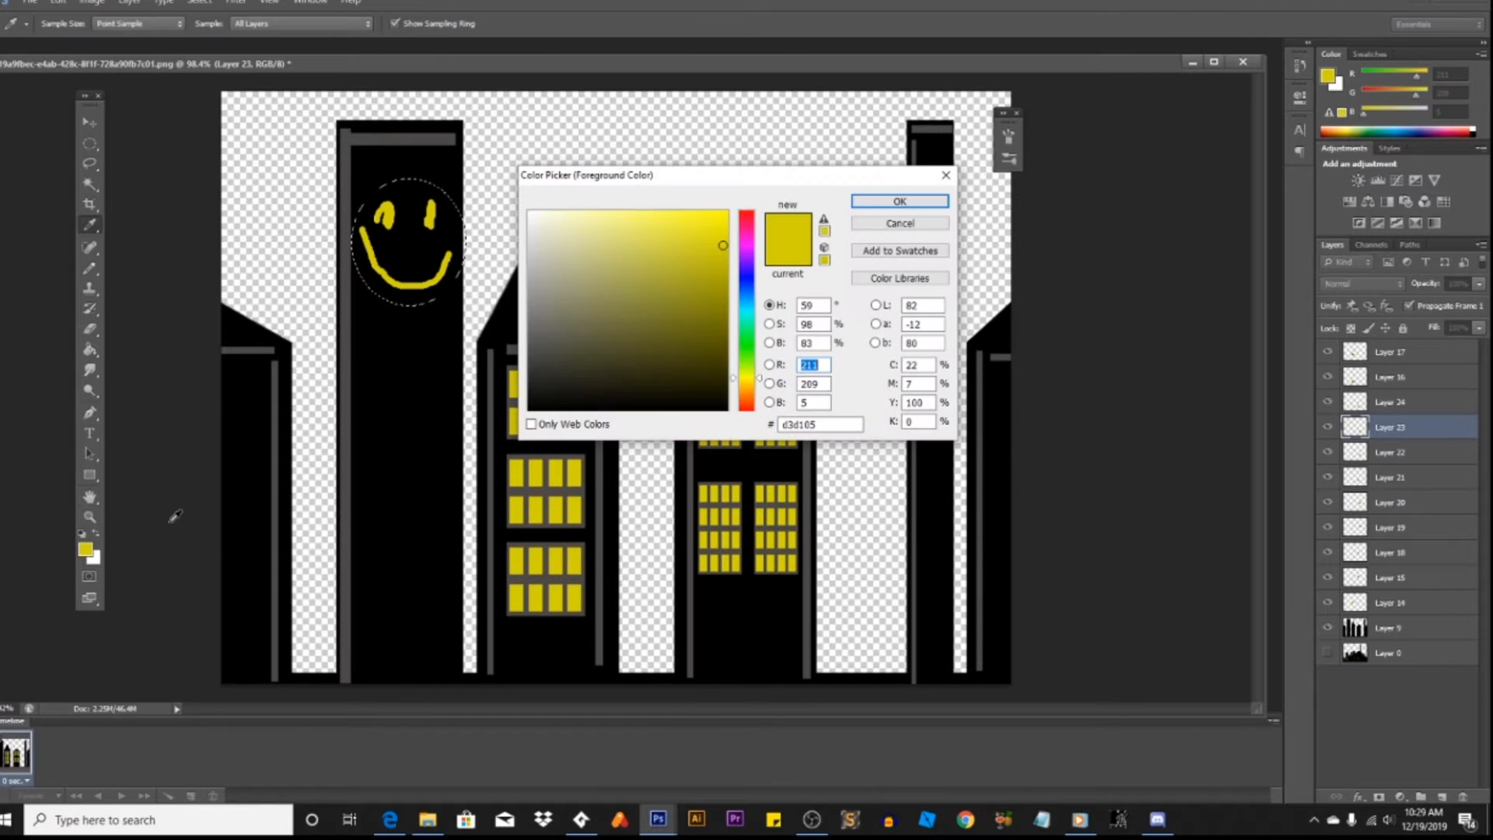
left_click(753, 267)
left_click(864, 203)
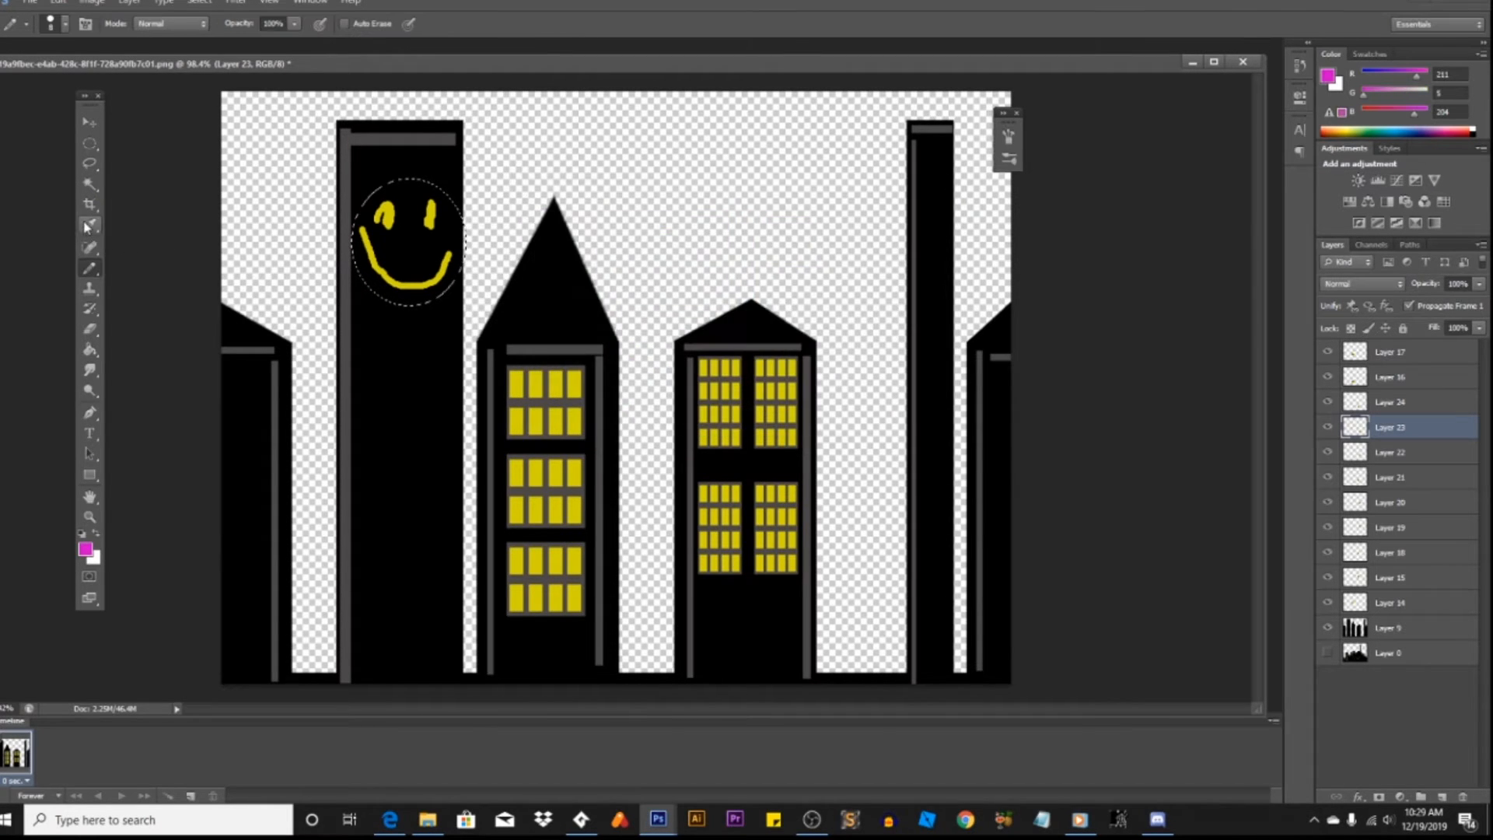
left_click(90, 349)
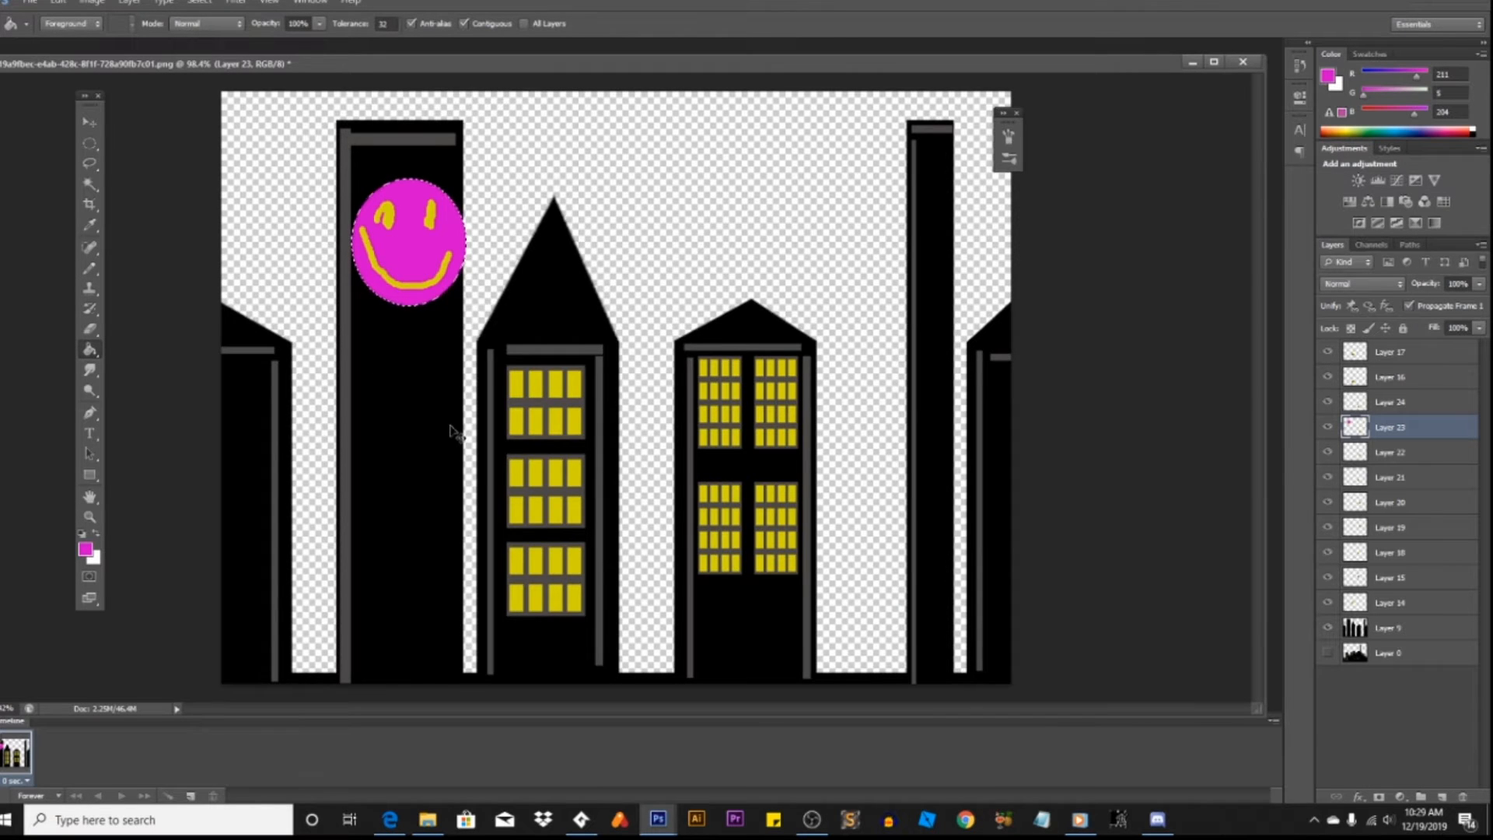
scroll(452, 429, "down", 2, "alt")
scroll(451, 425, "up", 2, "alt")
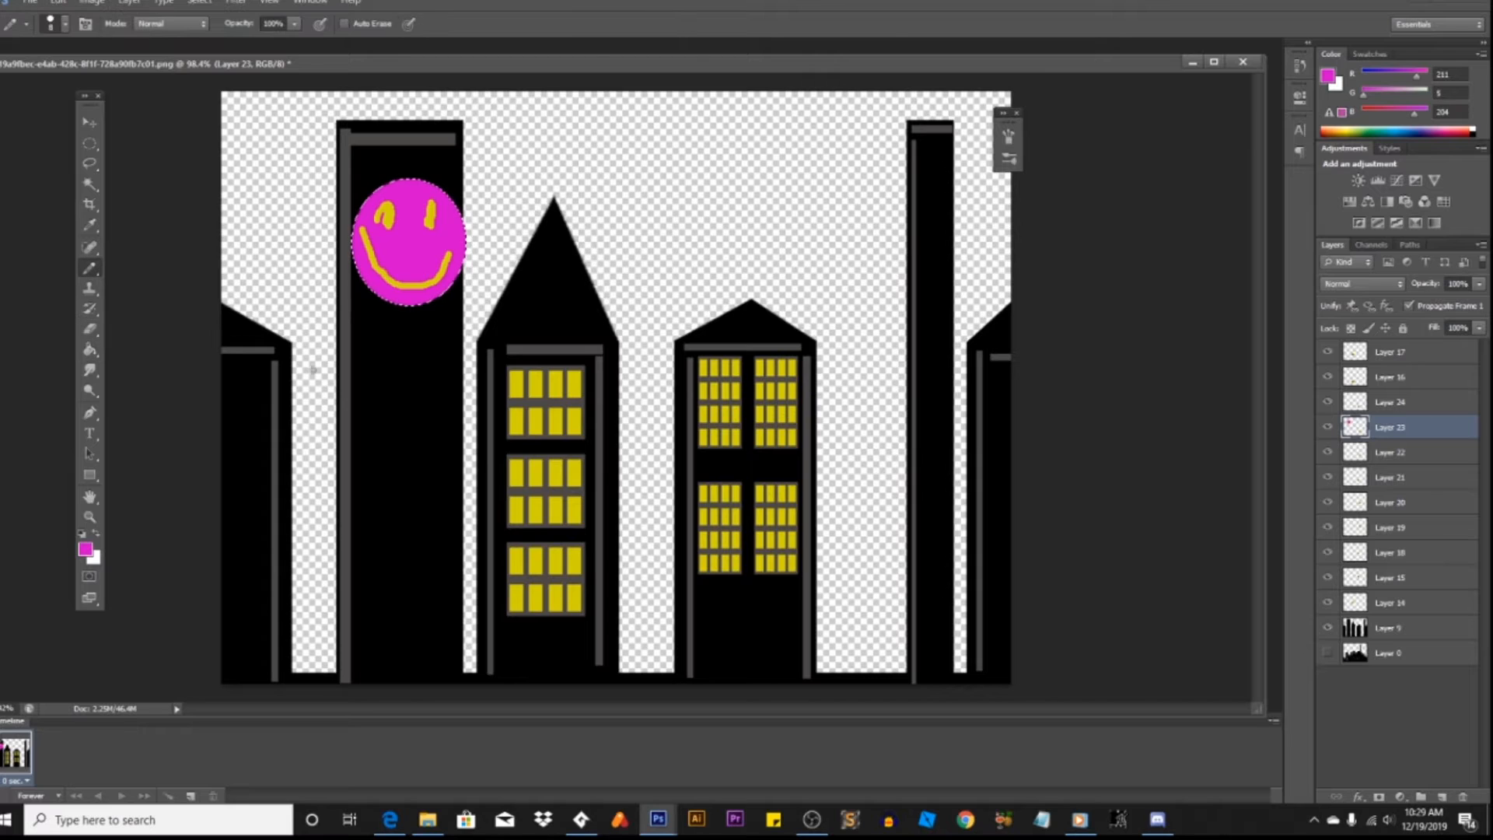
left_click(89, 143)
left_click(191, 150)
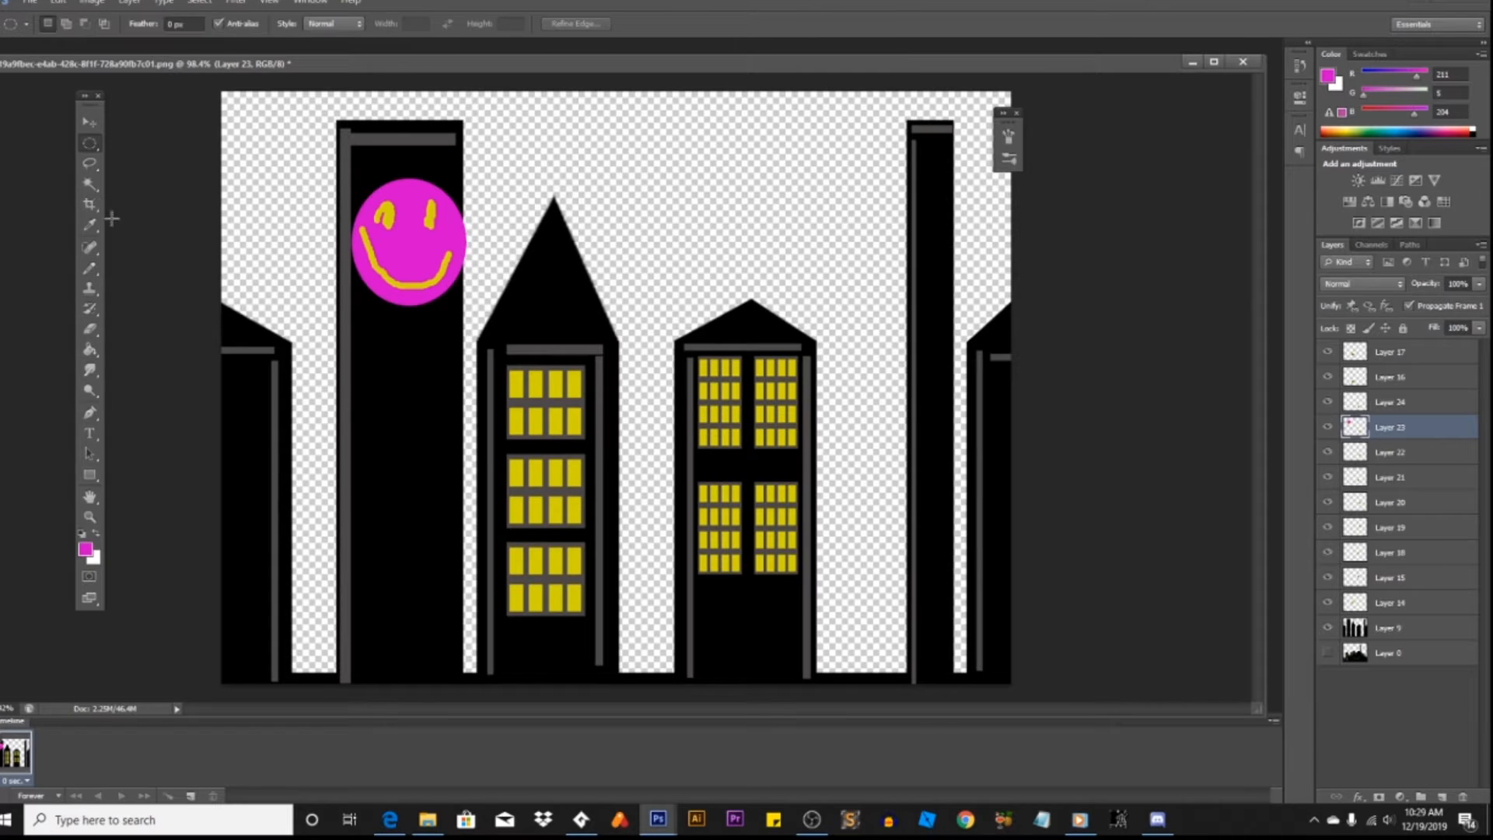
Step: Start a text object on the wide flat-roofed tower below the smiley and set its colour to green (RGB 13, 147, 13)
left_click(90, 269)
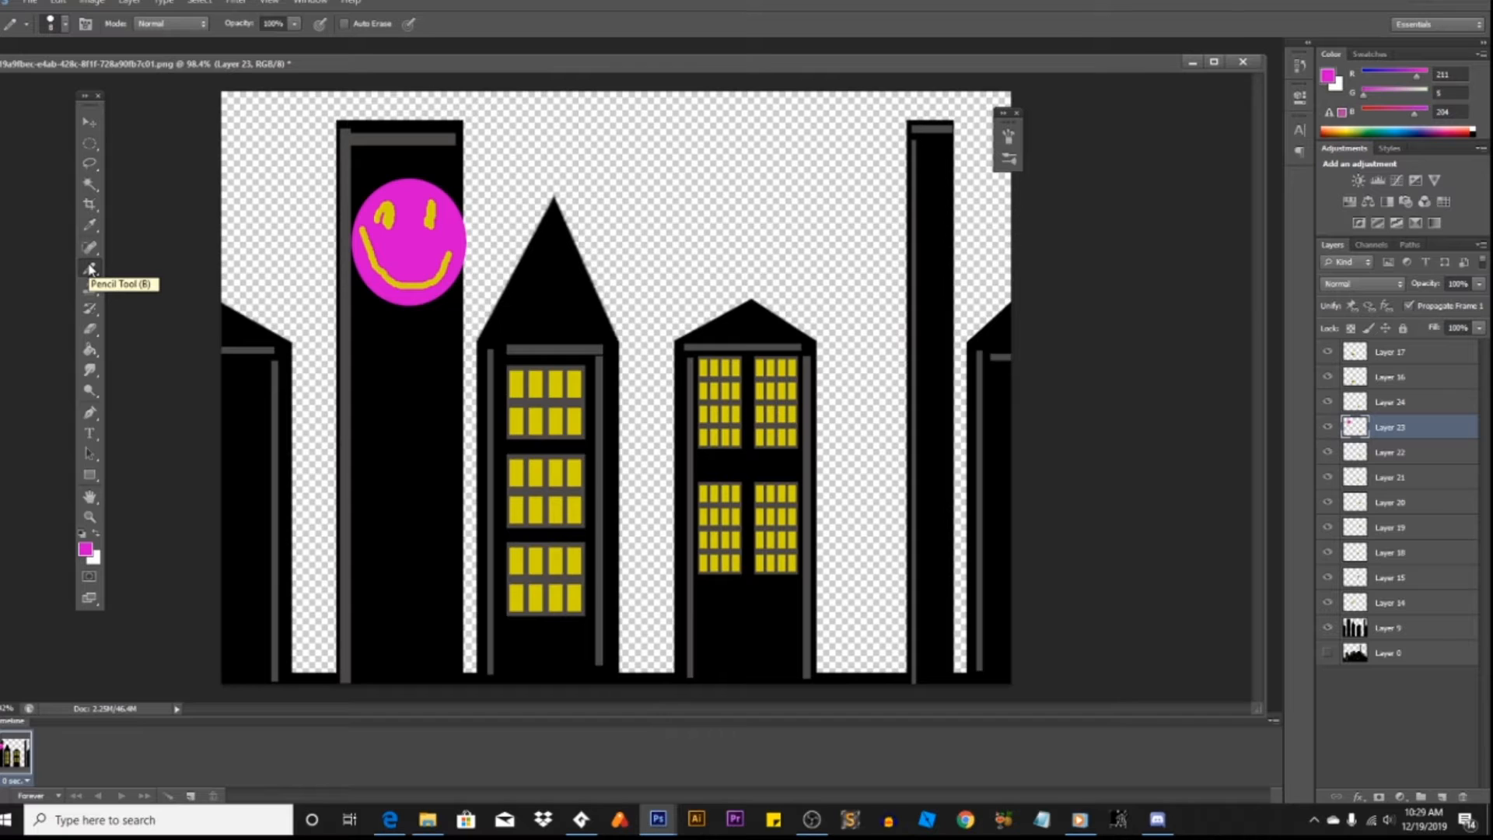
left_click(90, 433)
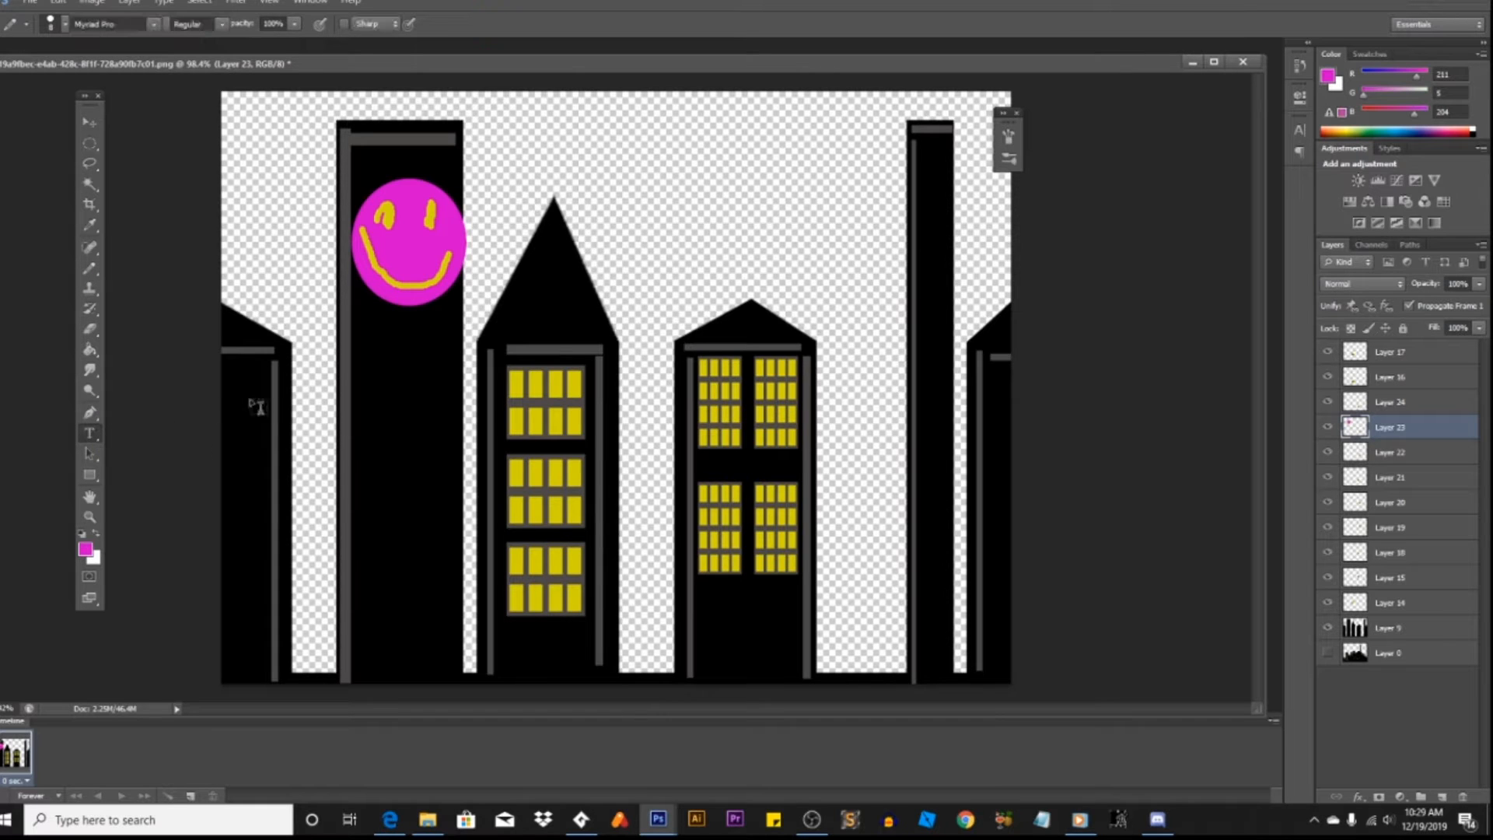
left_click(360, 367)
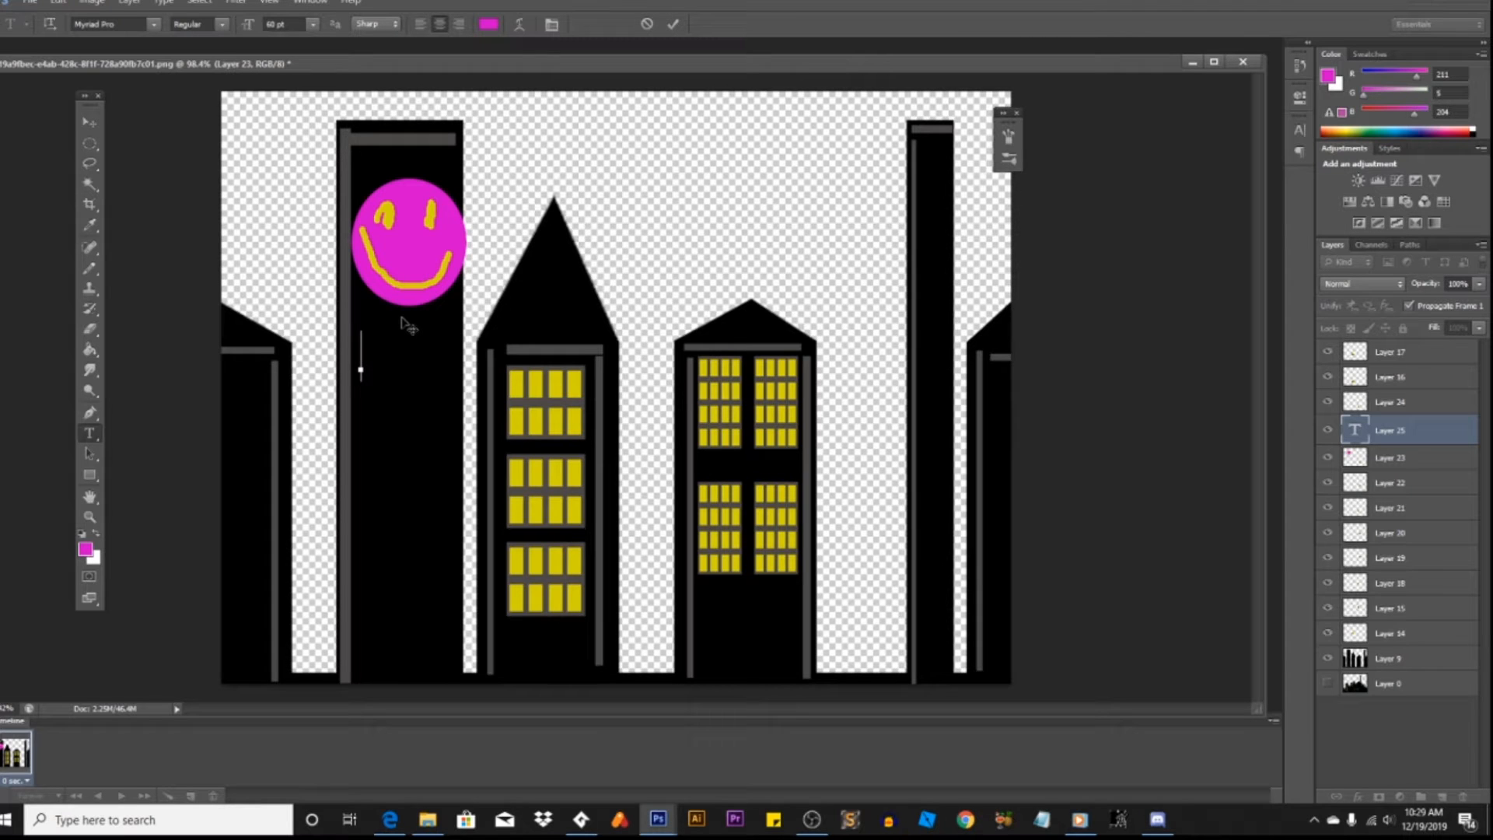
left_click(86, 549)
left_click(748, 350)
left_click(710, 296)
left_click(896, 203)
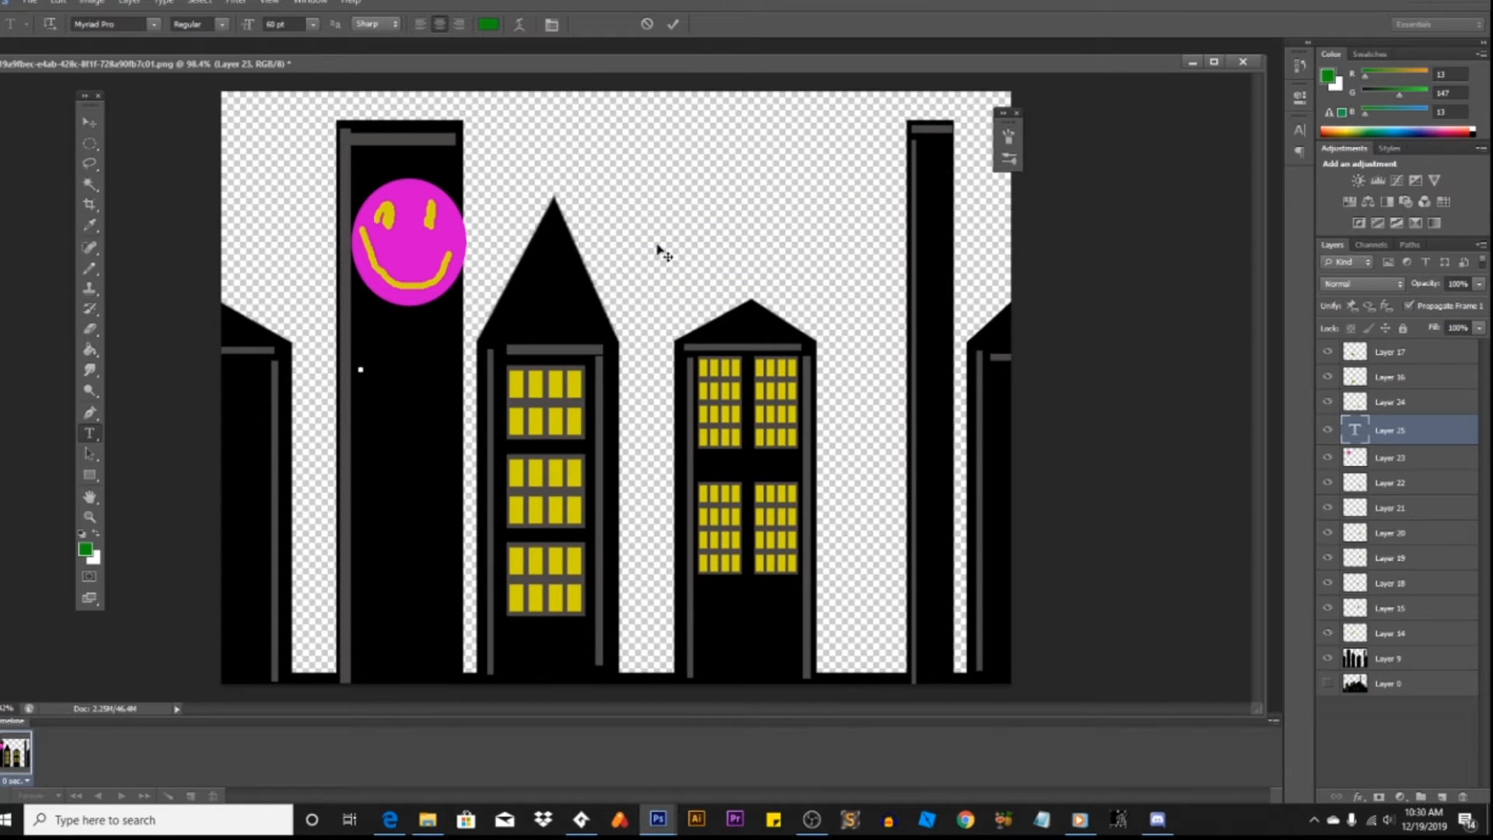
Step: Enter "1 up" with "iNDIE sUGGESTION" on the line below, and move the text into the sky above the low-roofed building
type("1 up")
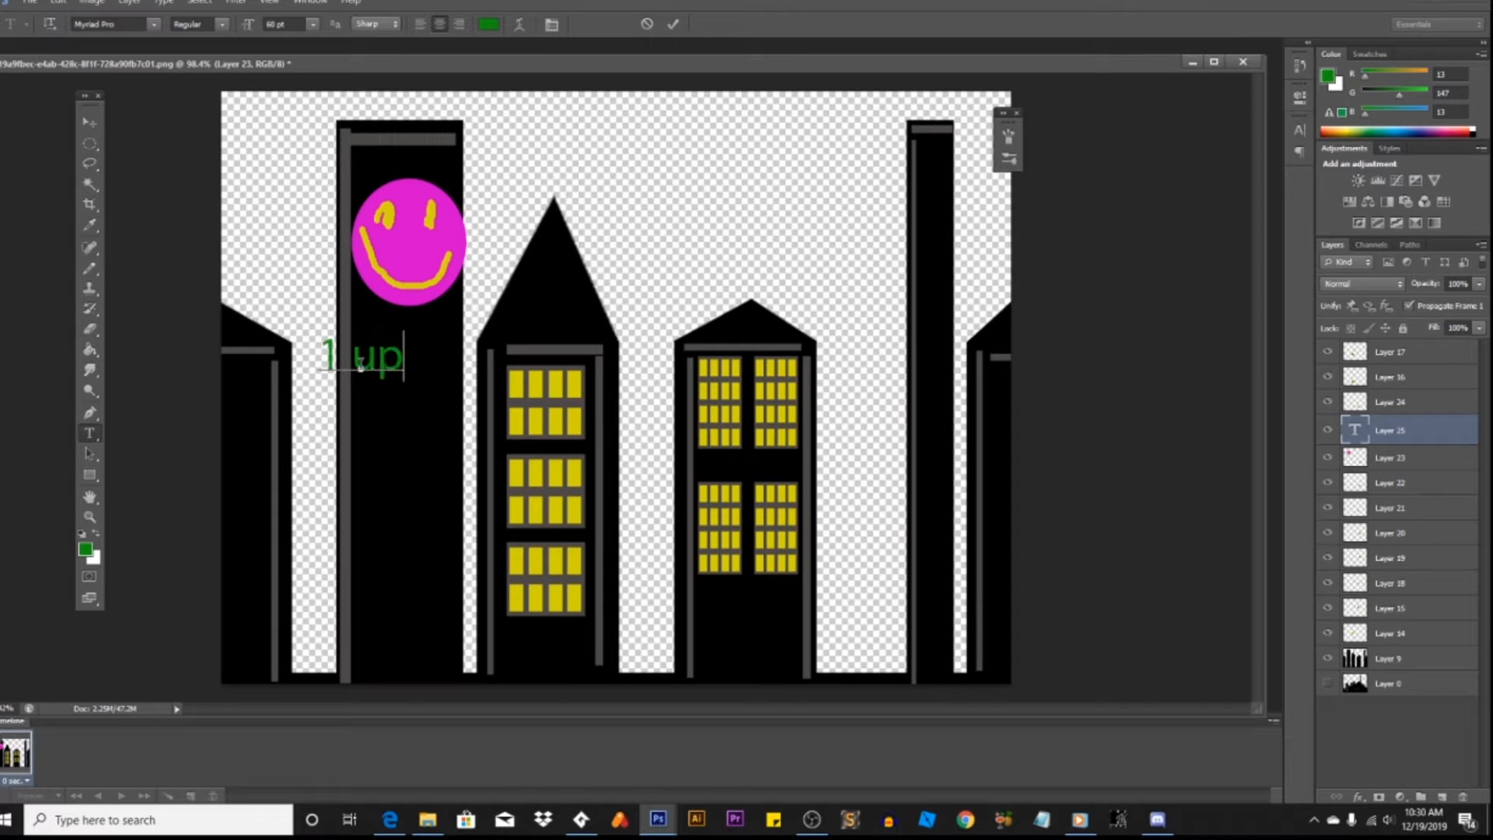
type("iND")
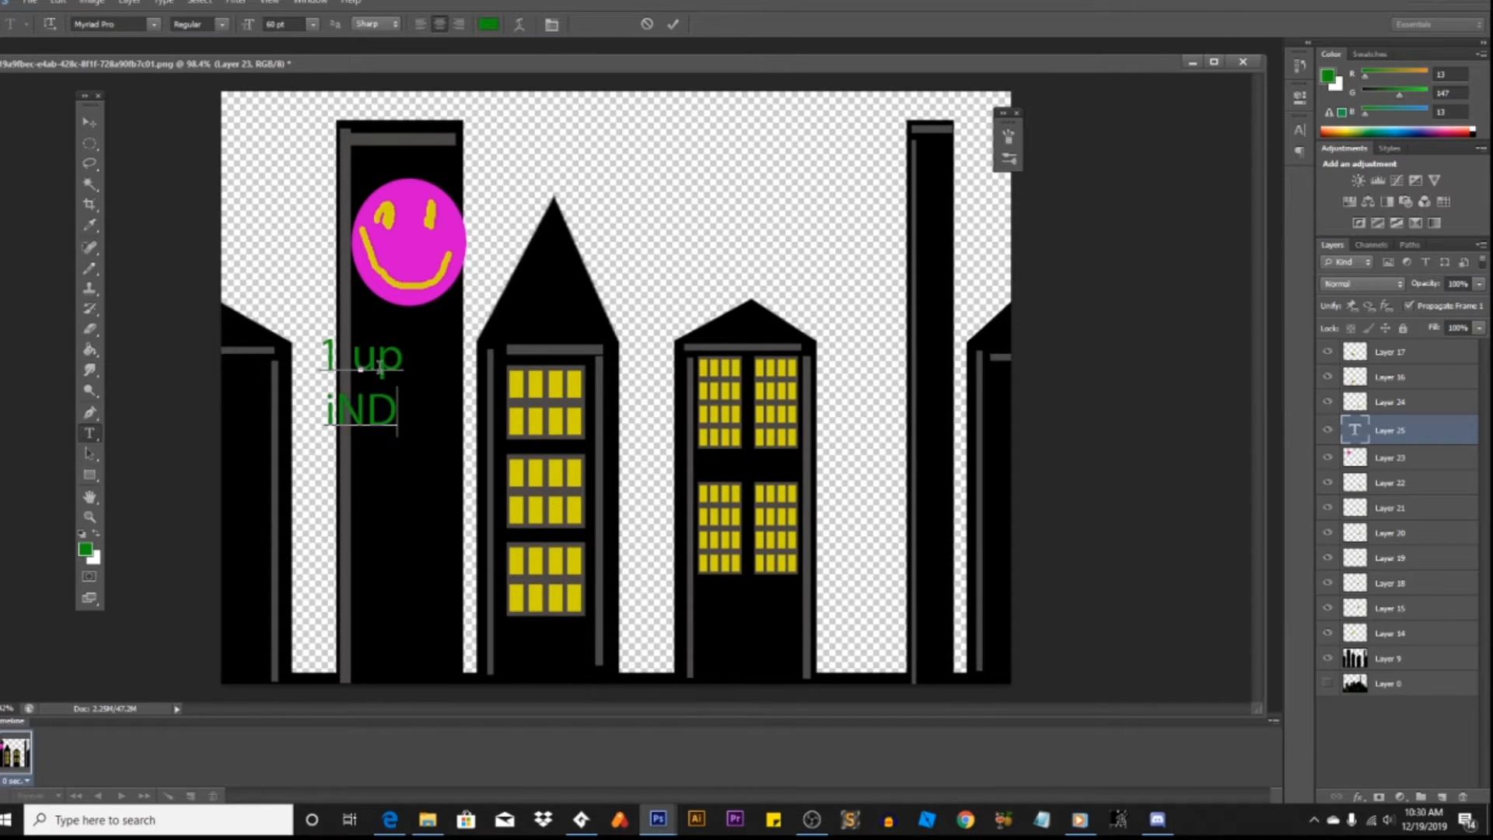
type("IE sUGGESTION")
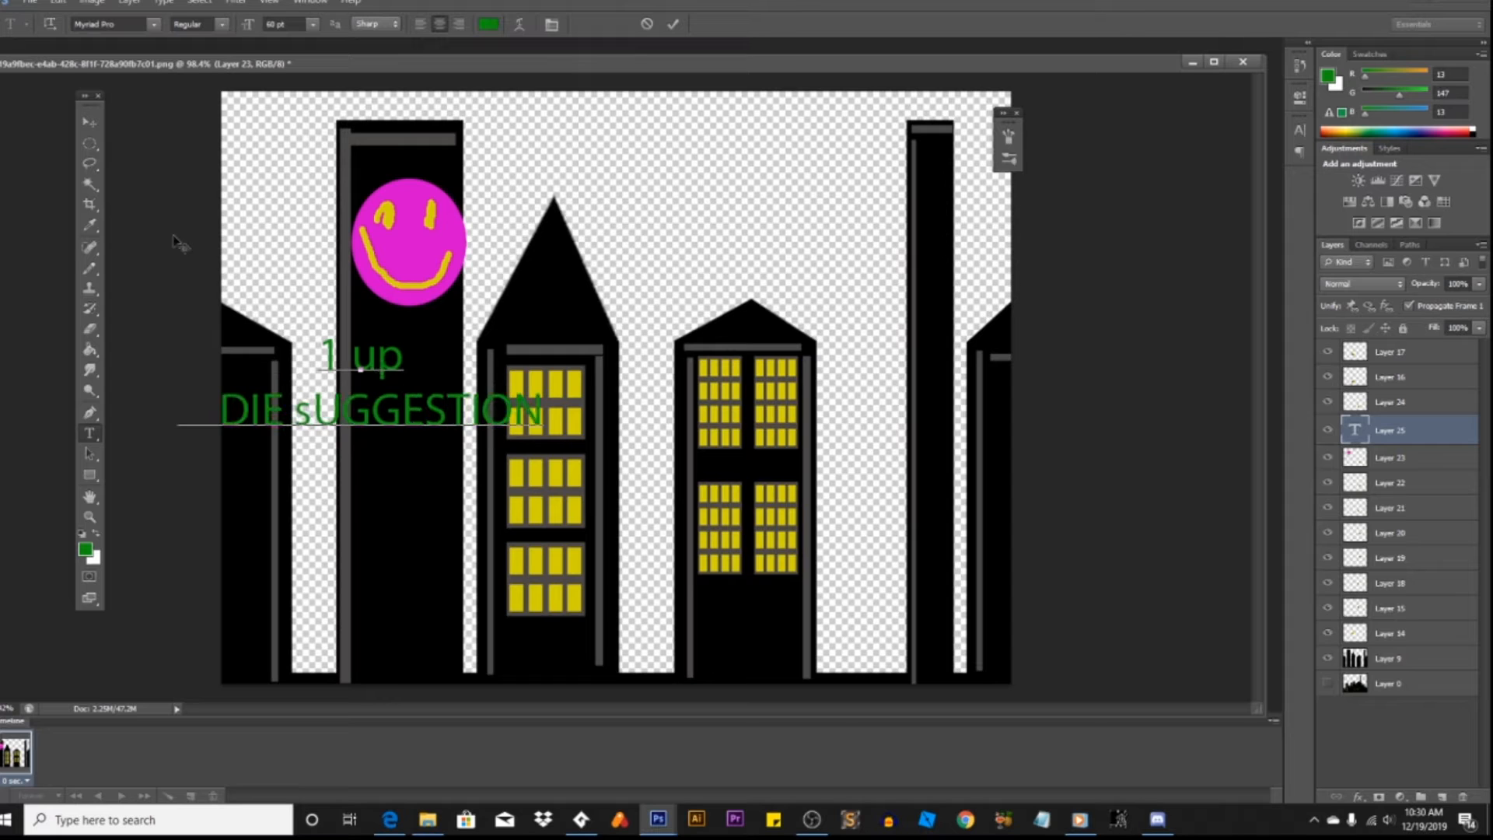
left_click(89, 122)
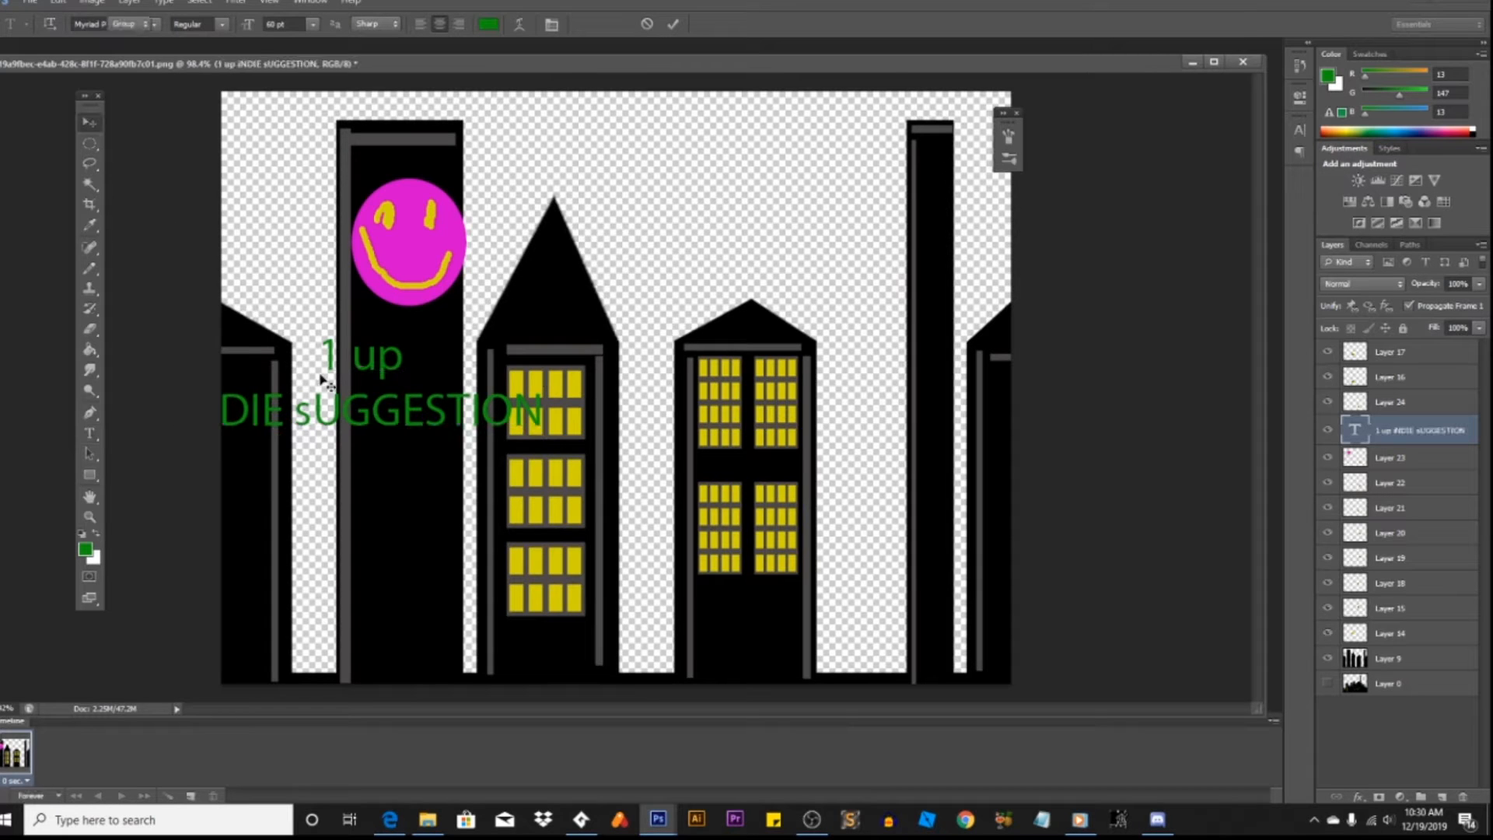
left_click_drag(361, 417, 744, 231)
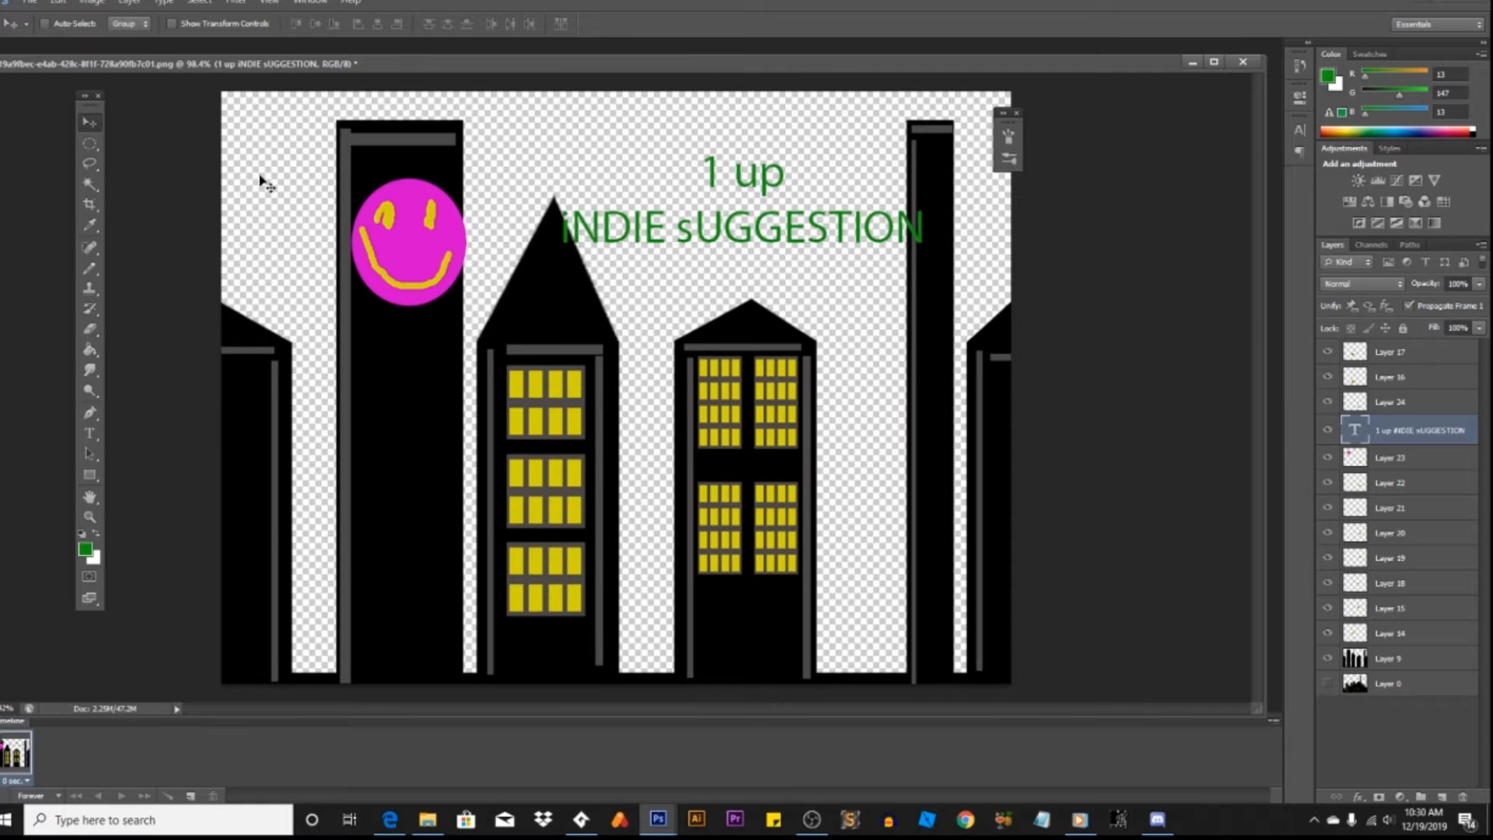
Step: Save the skyline as a PNG over the existing sprite image in the jh folder, with smallest/slow compression and no interlacing
left_click(32, 2)
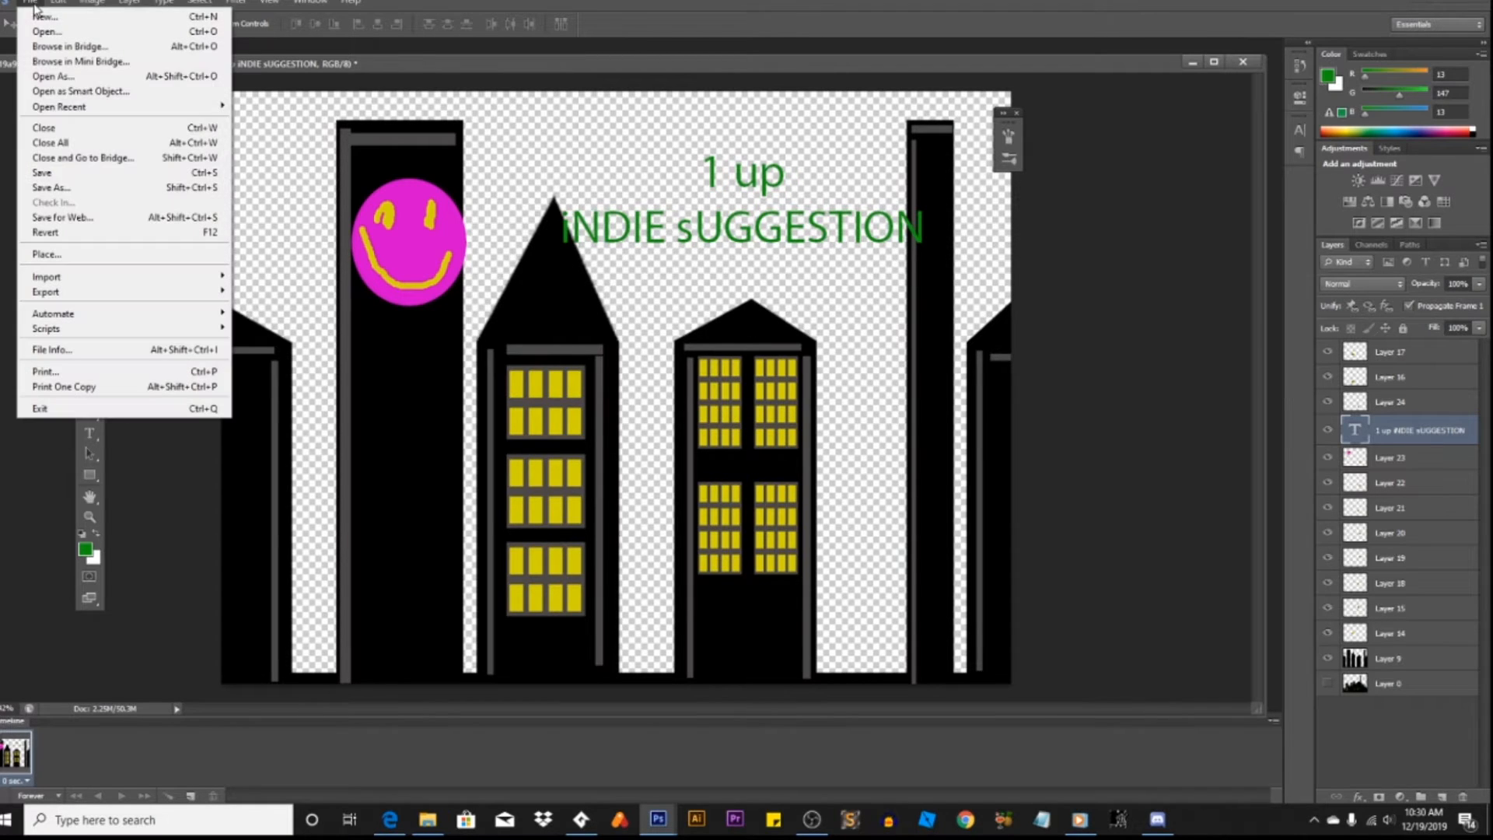
left_click(95, 173)
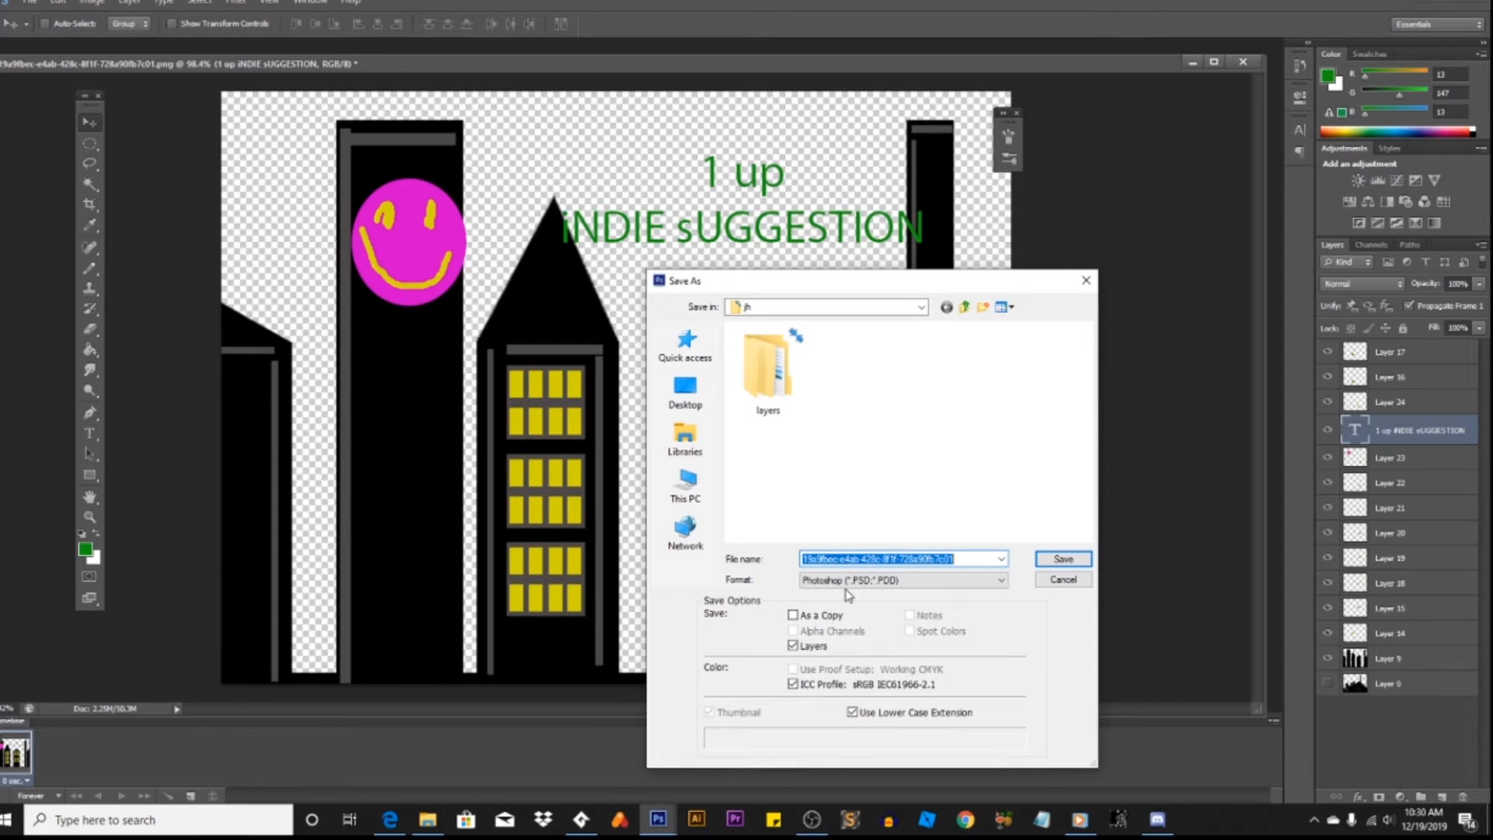
left_click(848, 583)
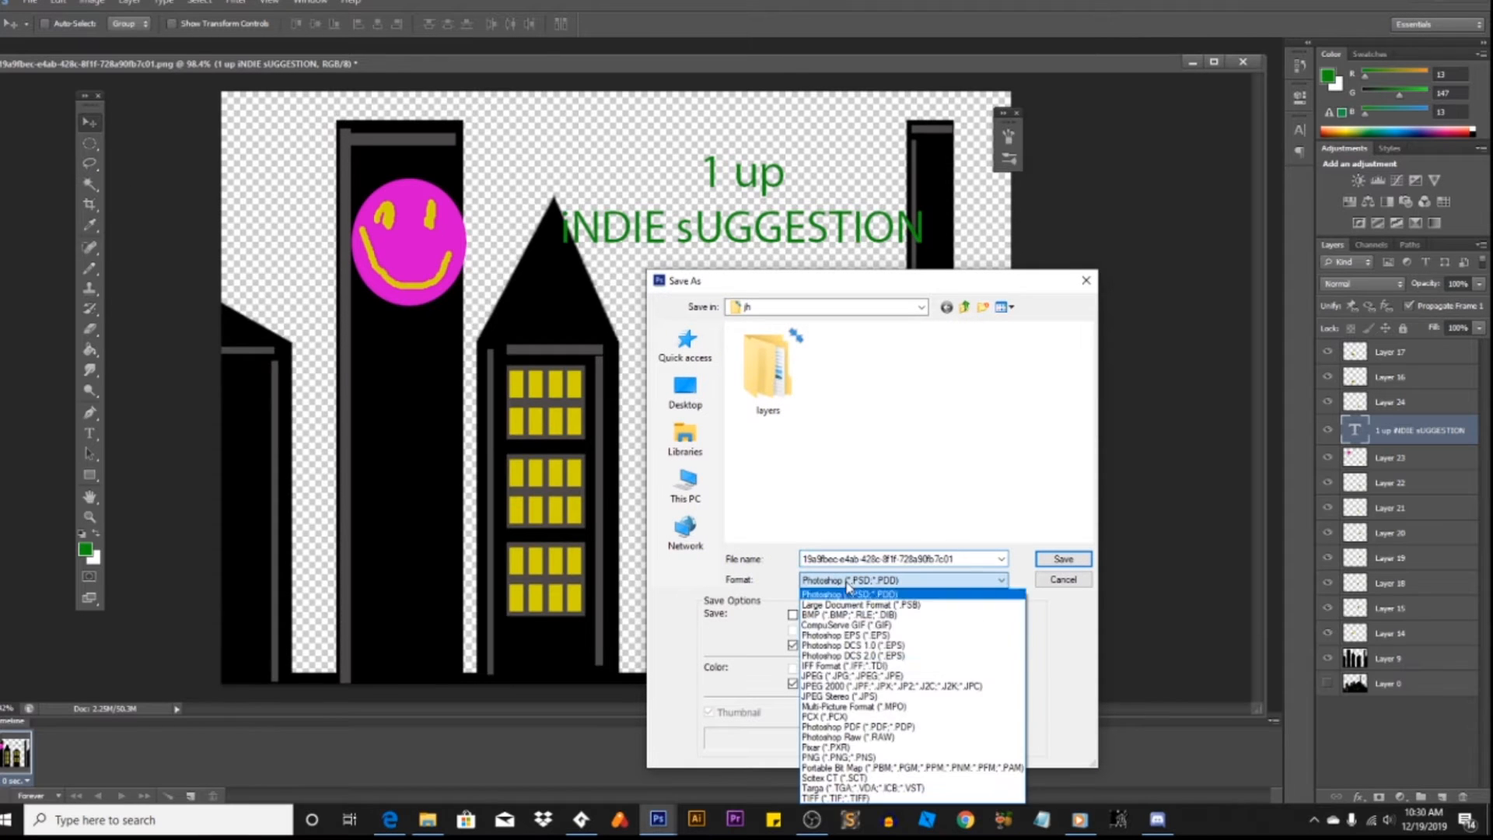
left_click(818, 758)
left_click(854, 383)
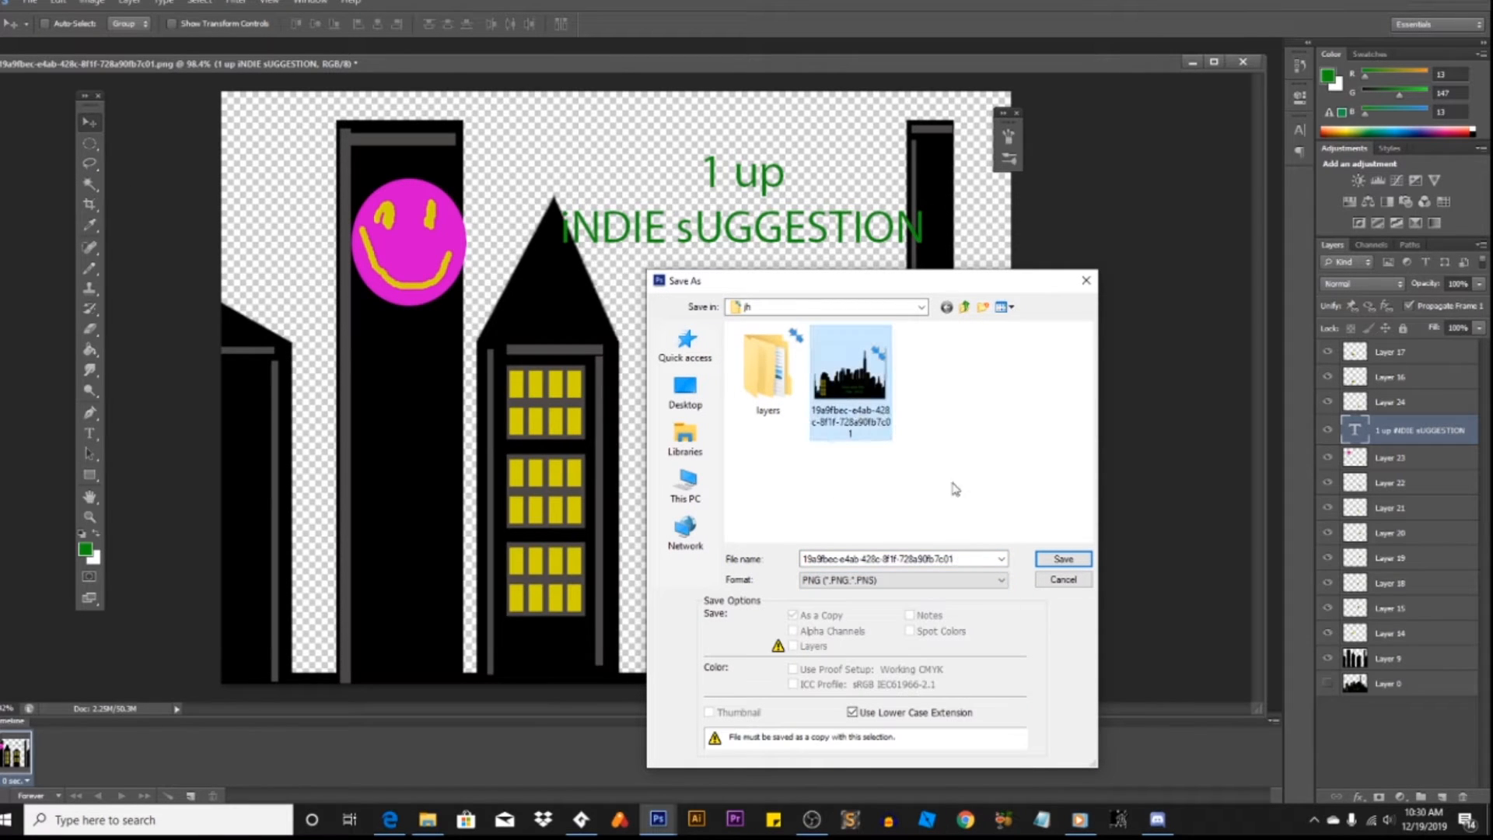
left_click(1066, 559)
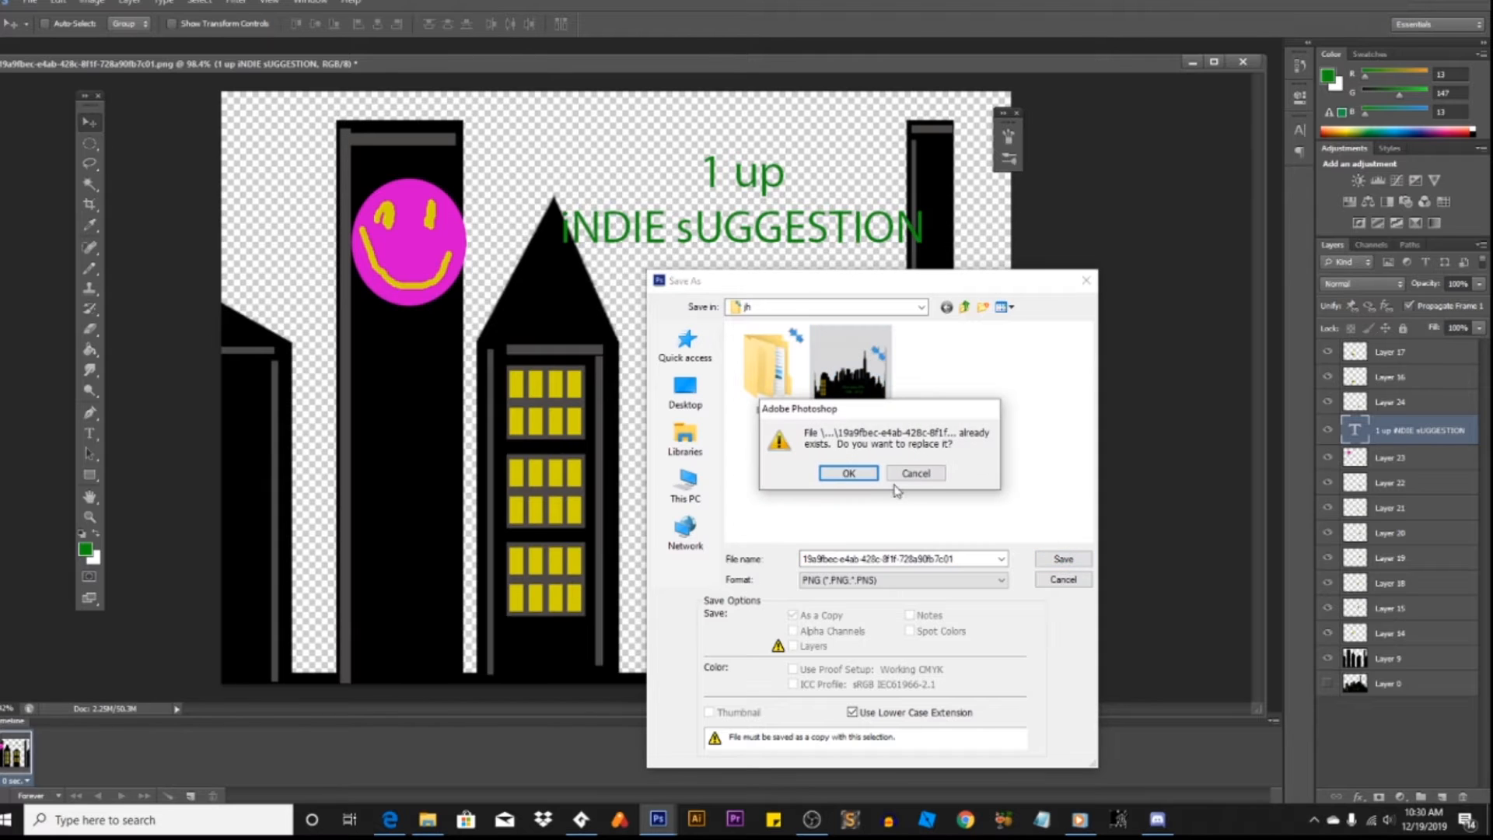
left_click(862, 476)
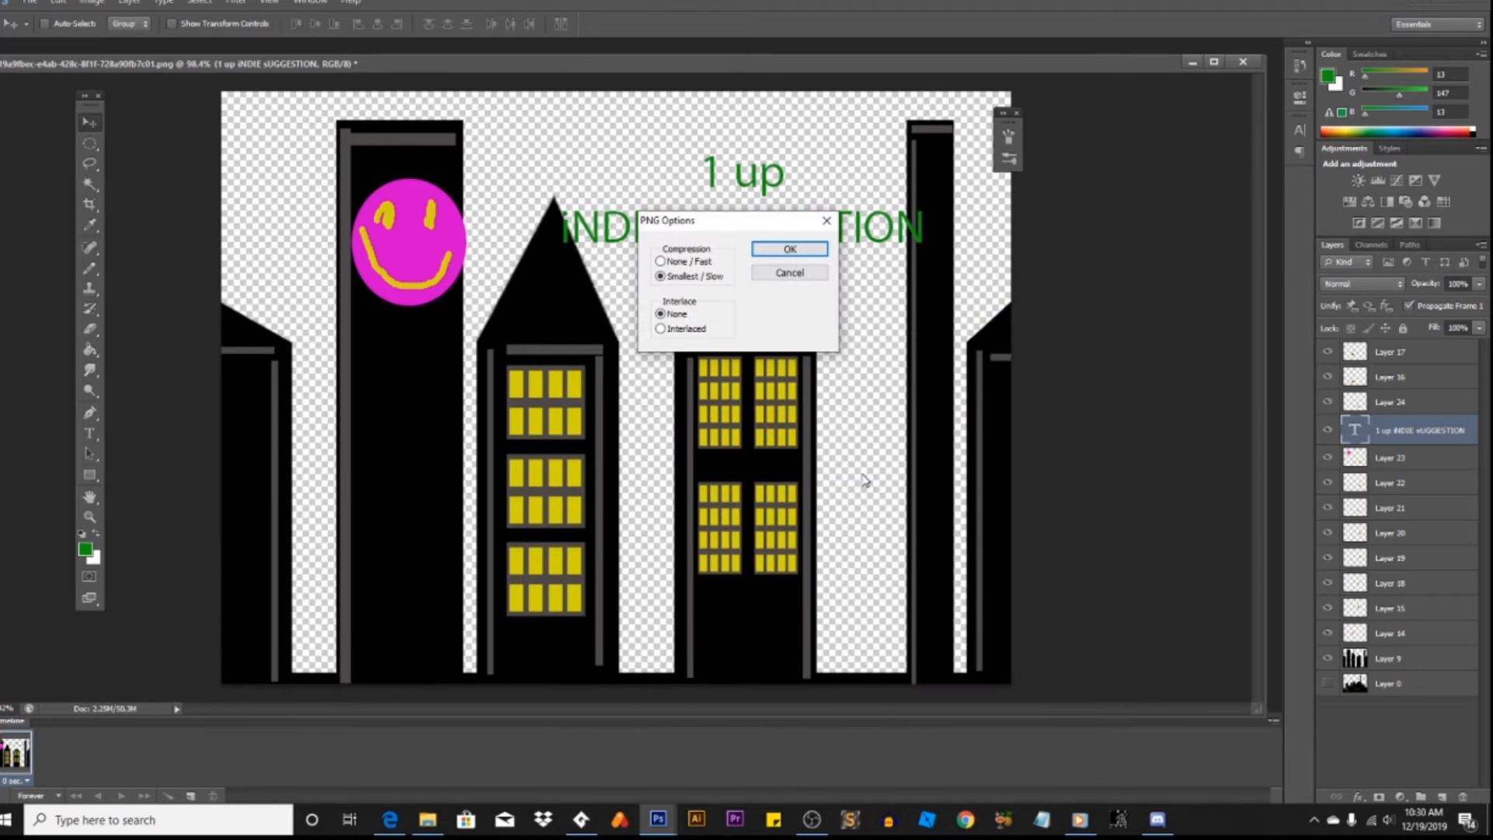
left_click(778, 249)
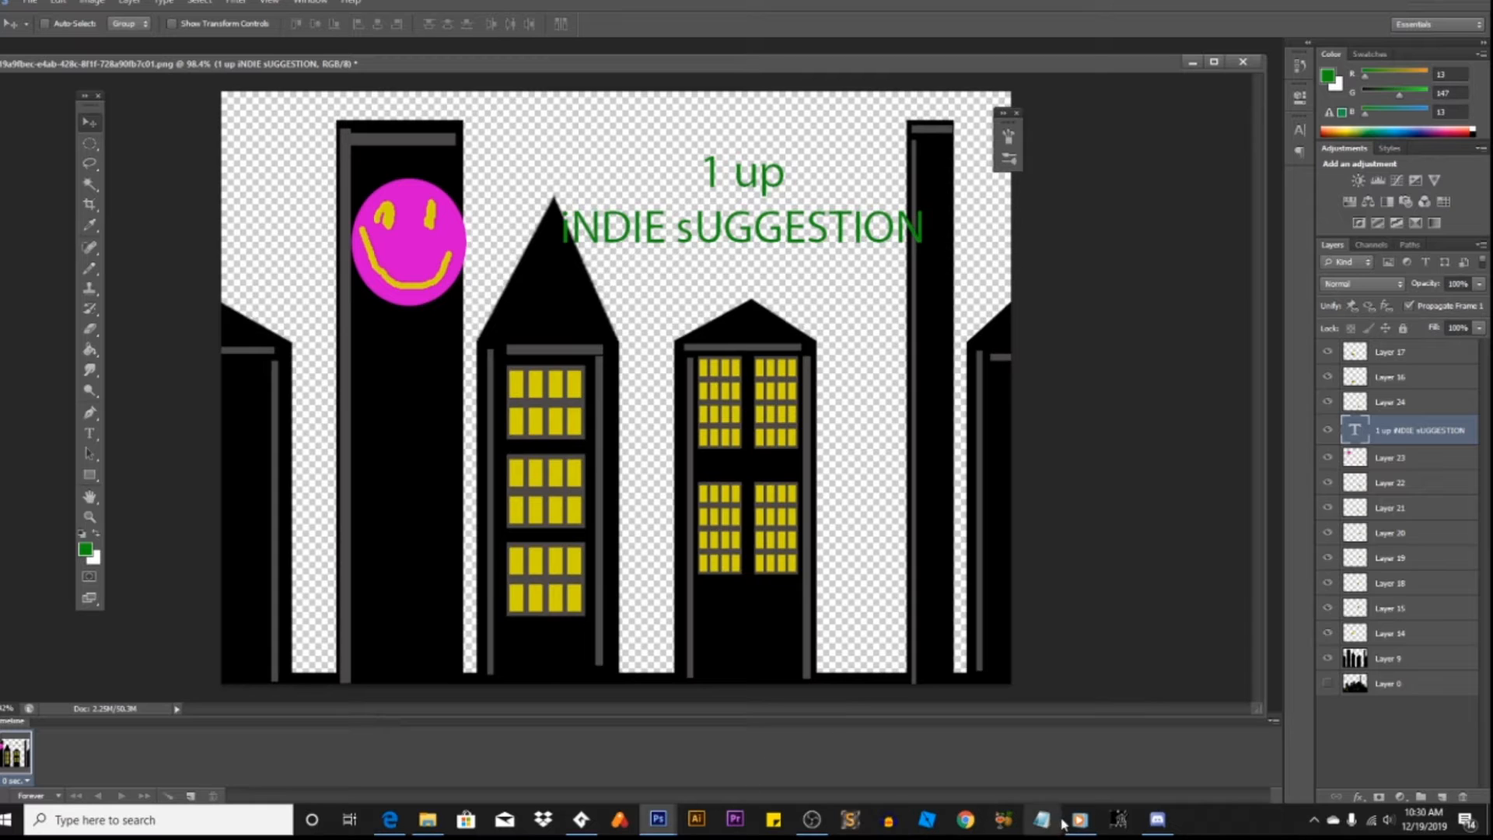
Step: Switch to GameMaker Studio 2, reload the modified project resources, and run the game
left_click(585, 823)
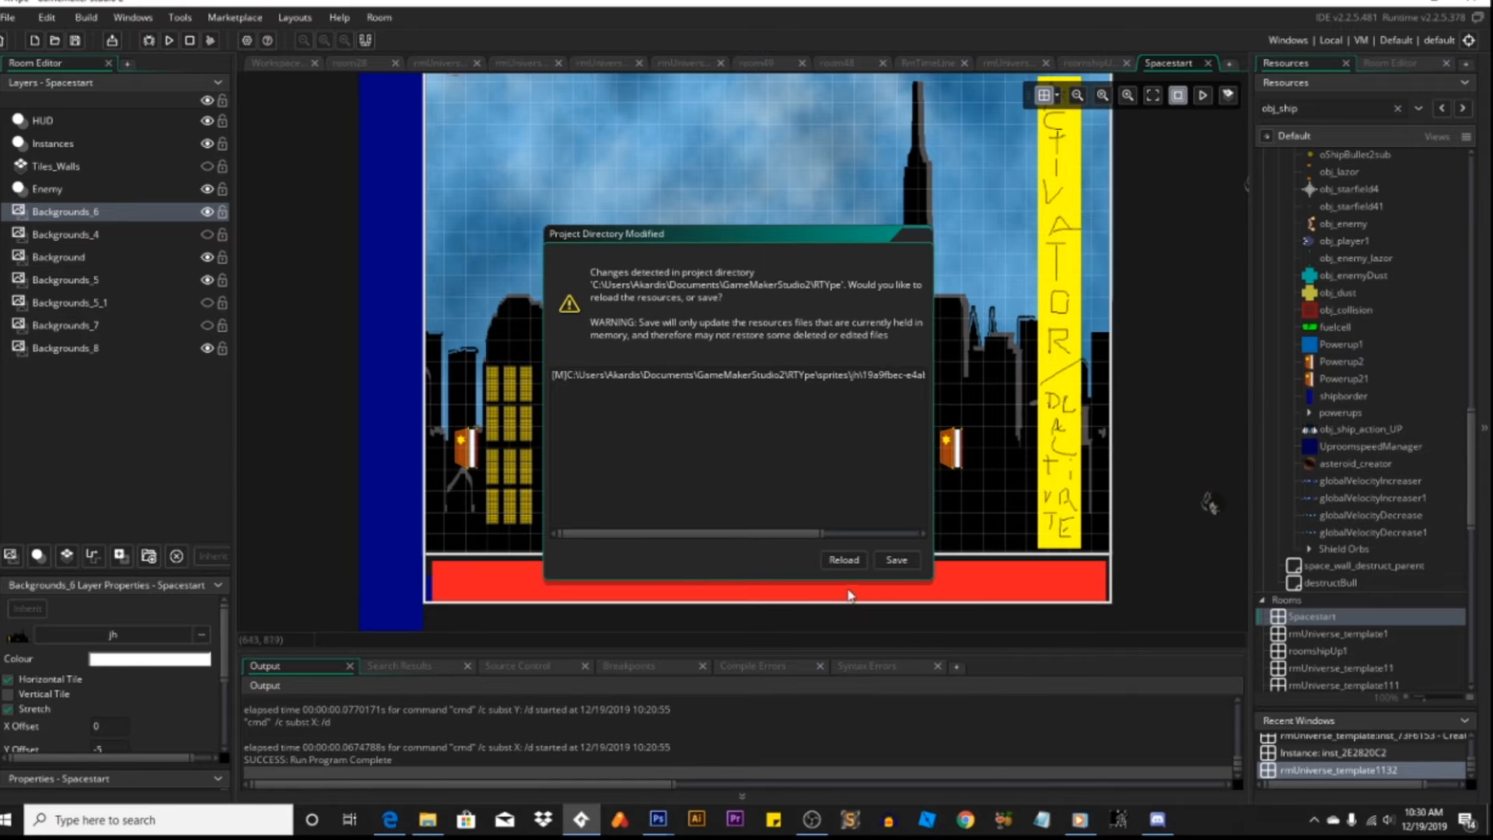
left_click(842, 560)
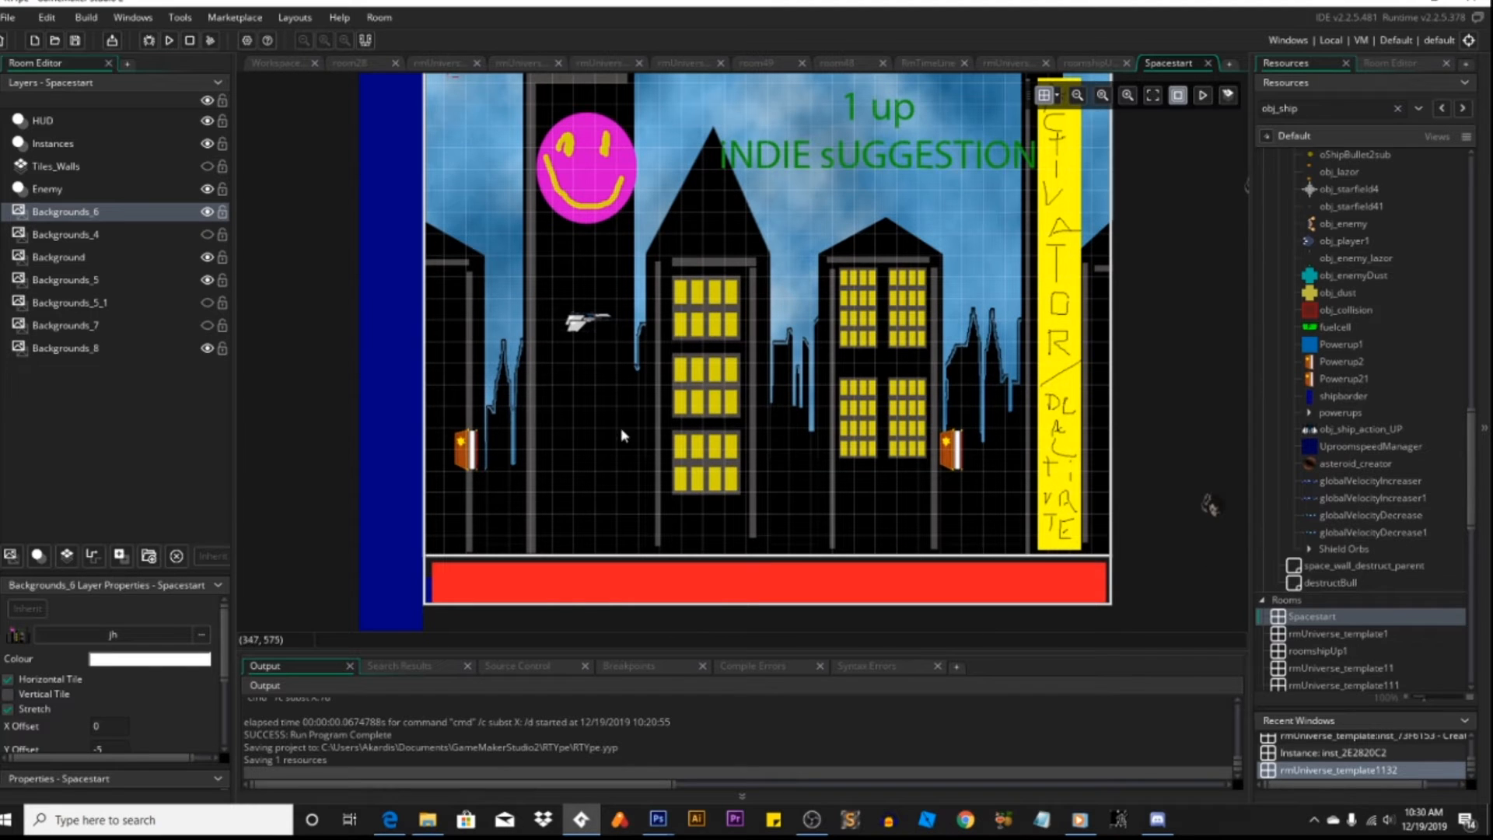
left_click(169, 40)
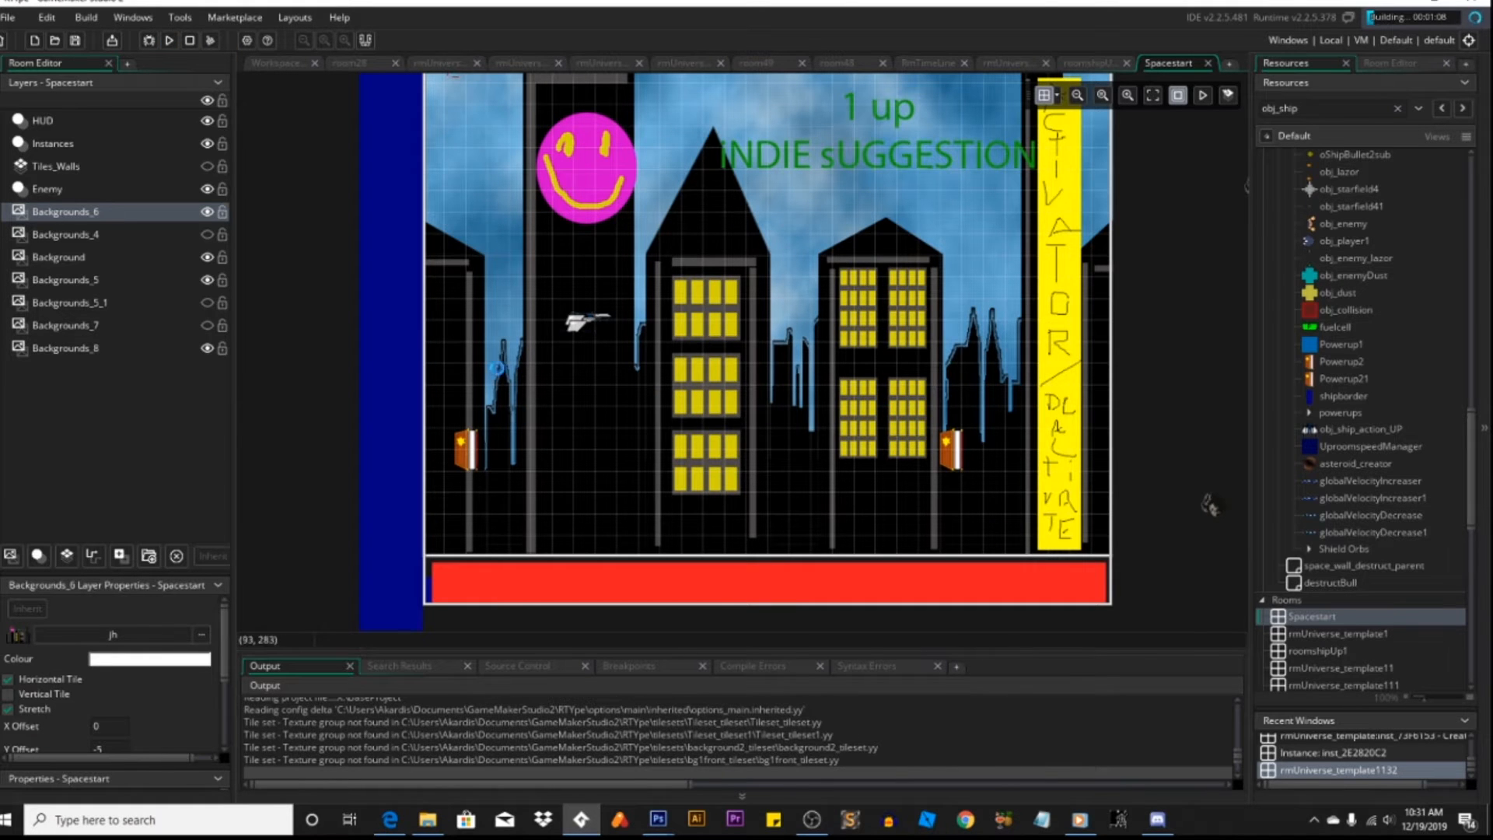
Step: Select the ship instance in front of the flat-roofed tower on the Instances layer to identify its object
mouse_move(663, 826)
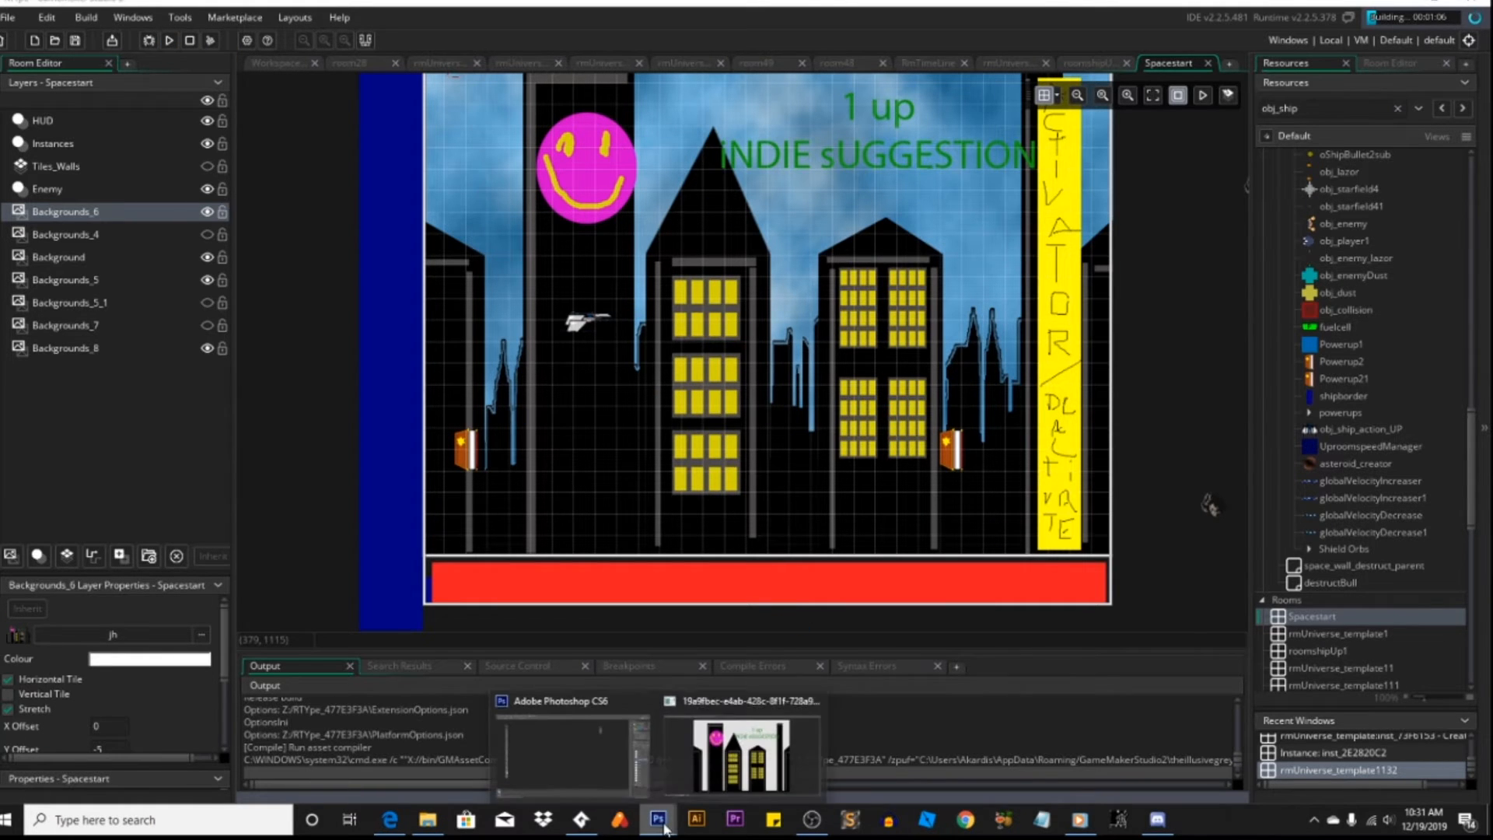
mouse_move(719, 750)
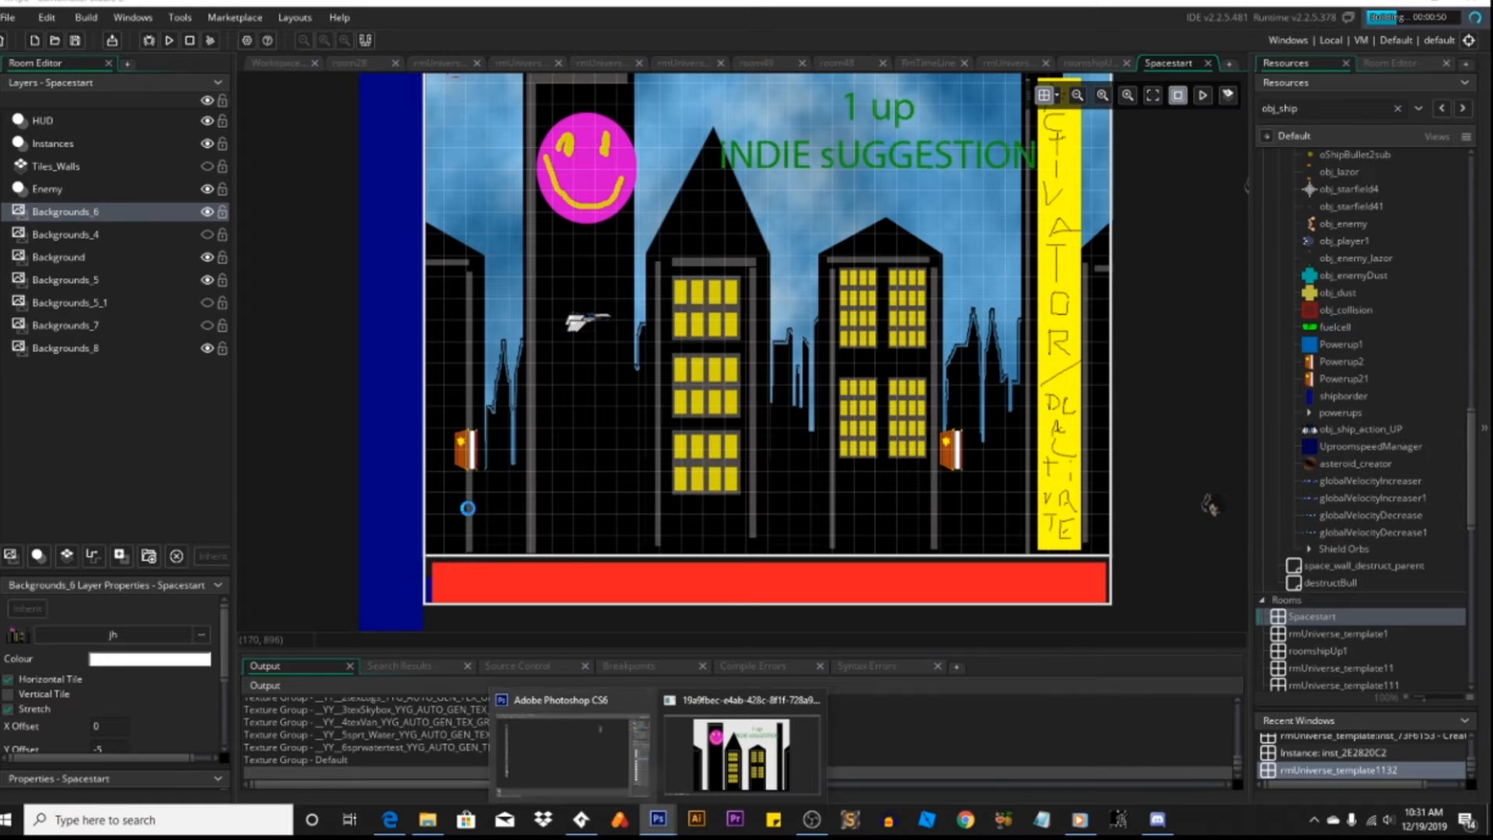
left_click(581, 325)
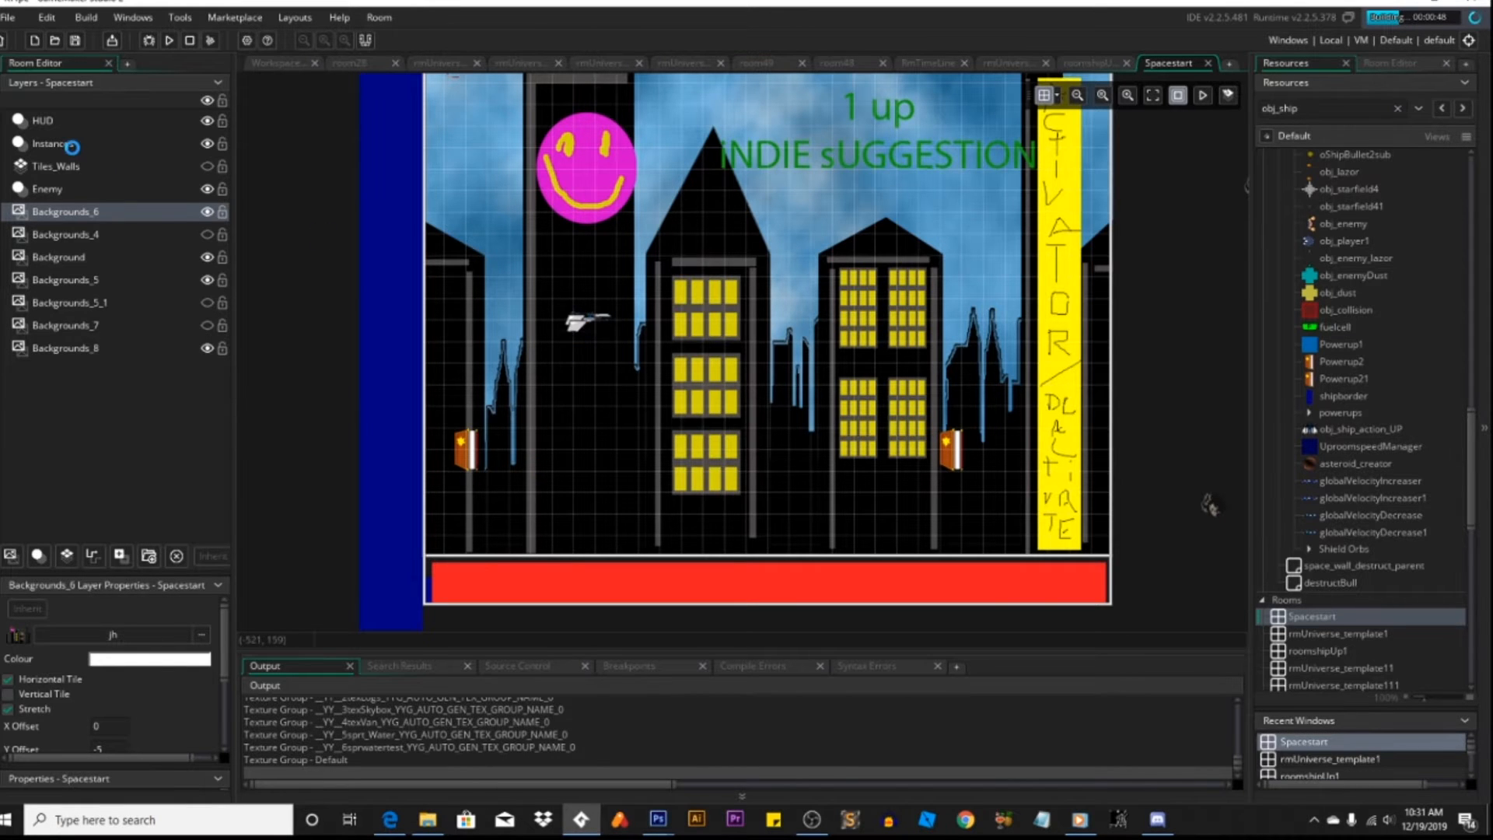
left_click(74, 145)
left_click(585, 323)
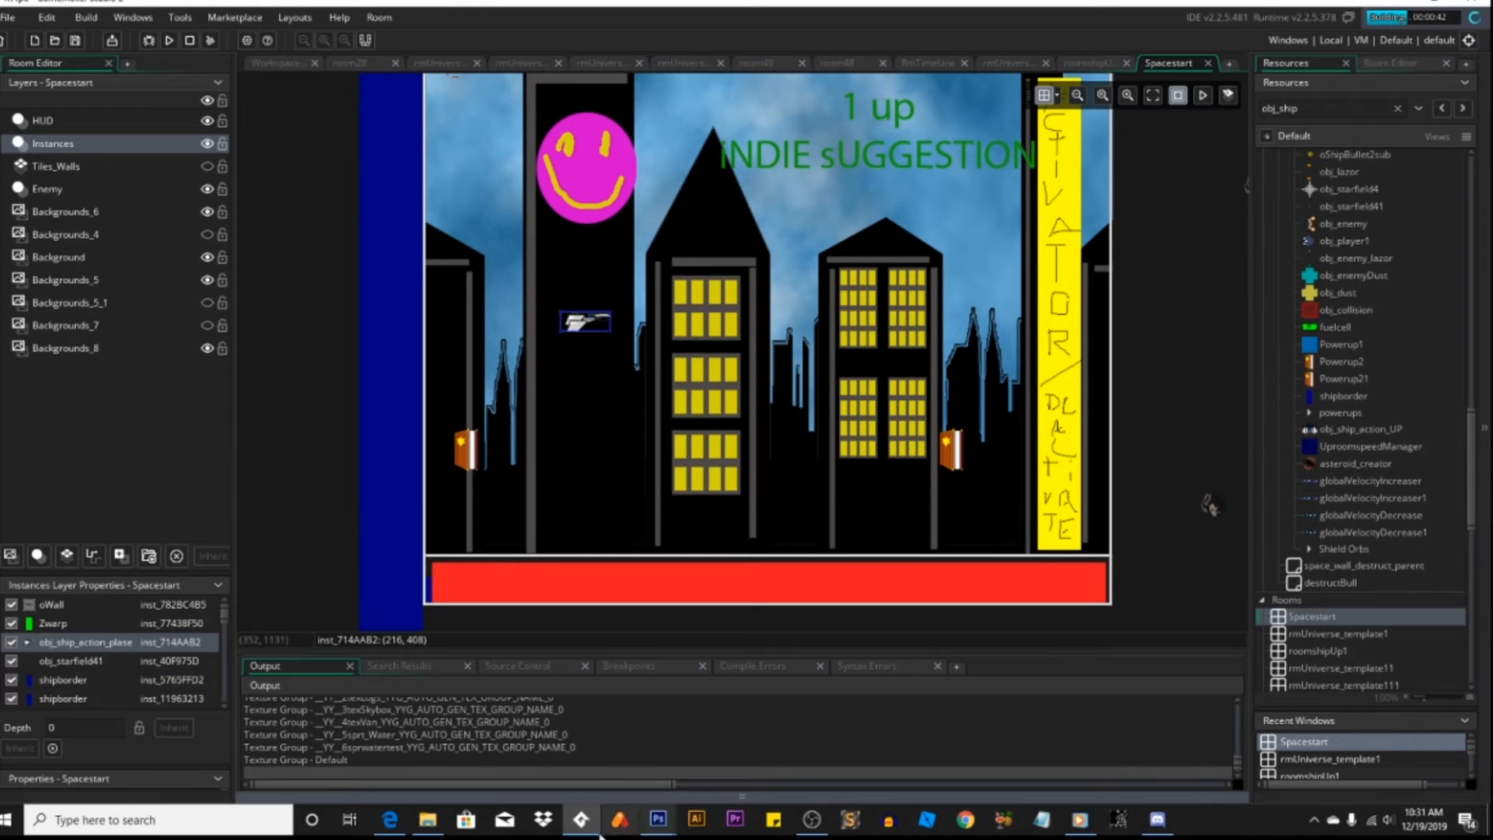
Step: Switch to File Explorer, go up to the project's sprites folder, and open the sprShip_Side folder
left_click(428, 820)
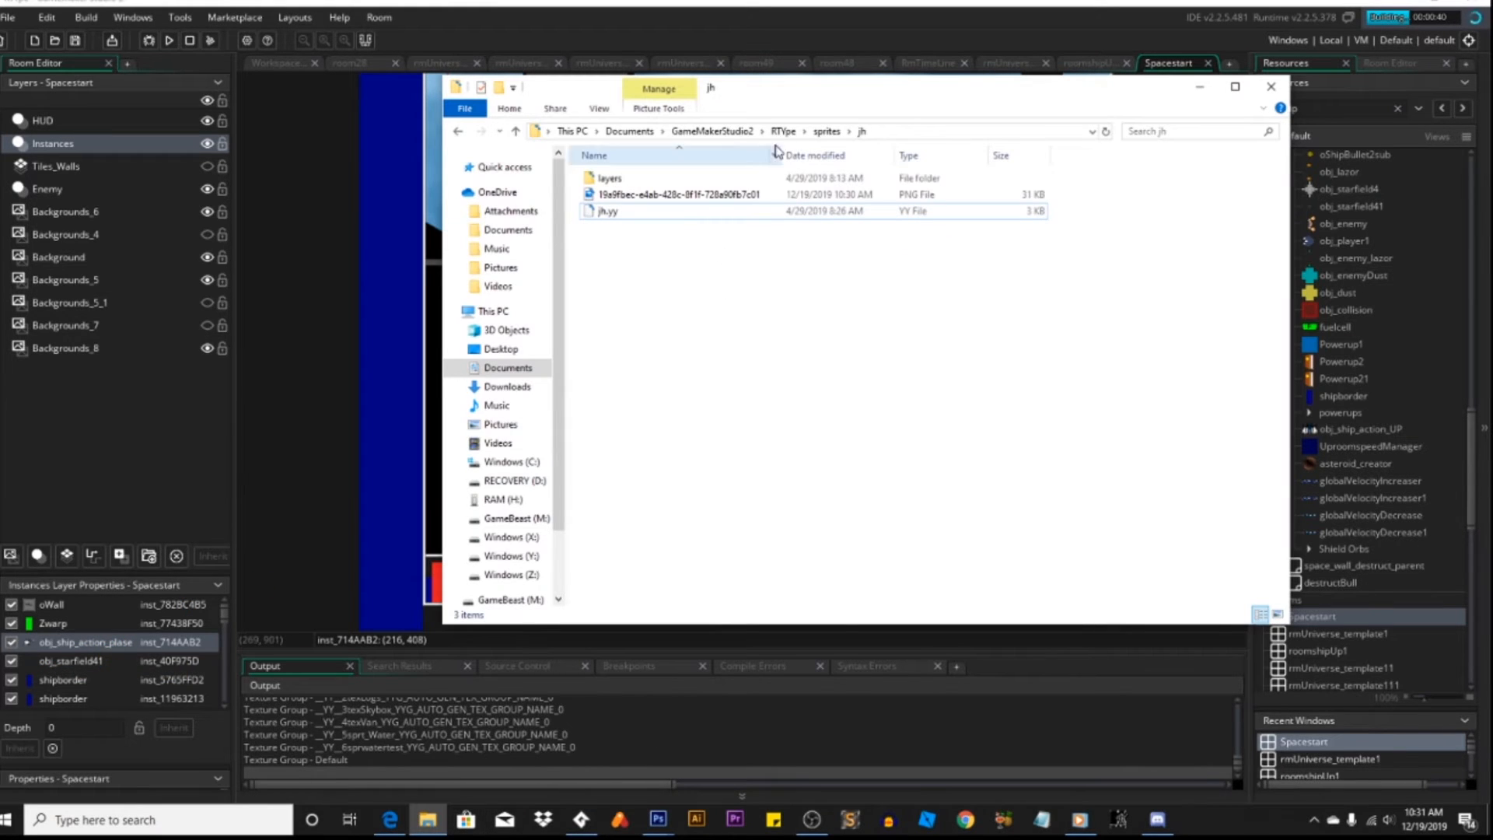
left_click(826, 131)
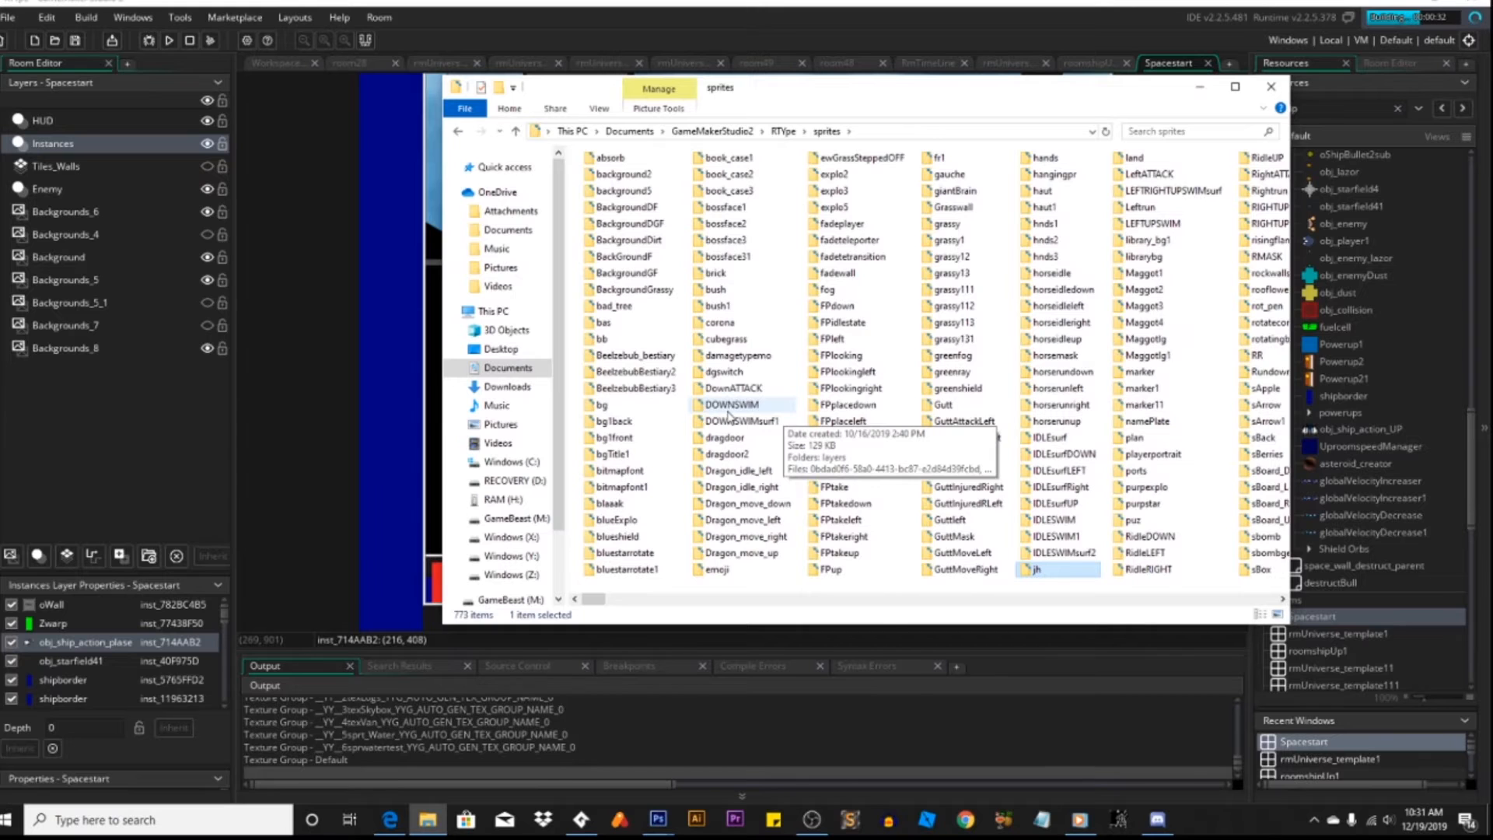
scroll(728, 416, "down", 5)
scroll(728, 416, "down", 1)
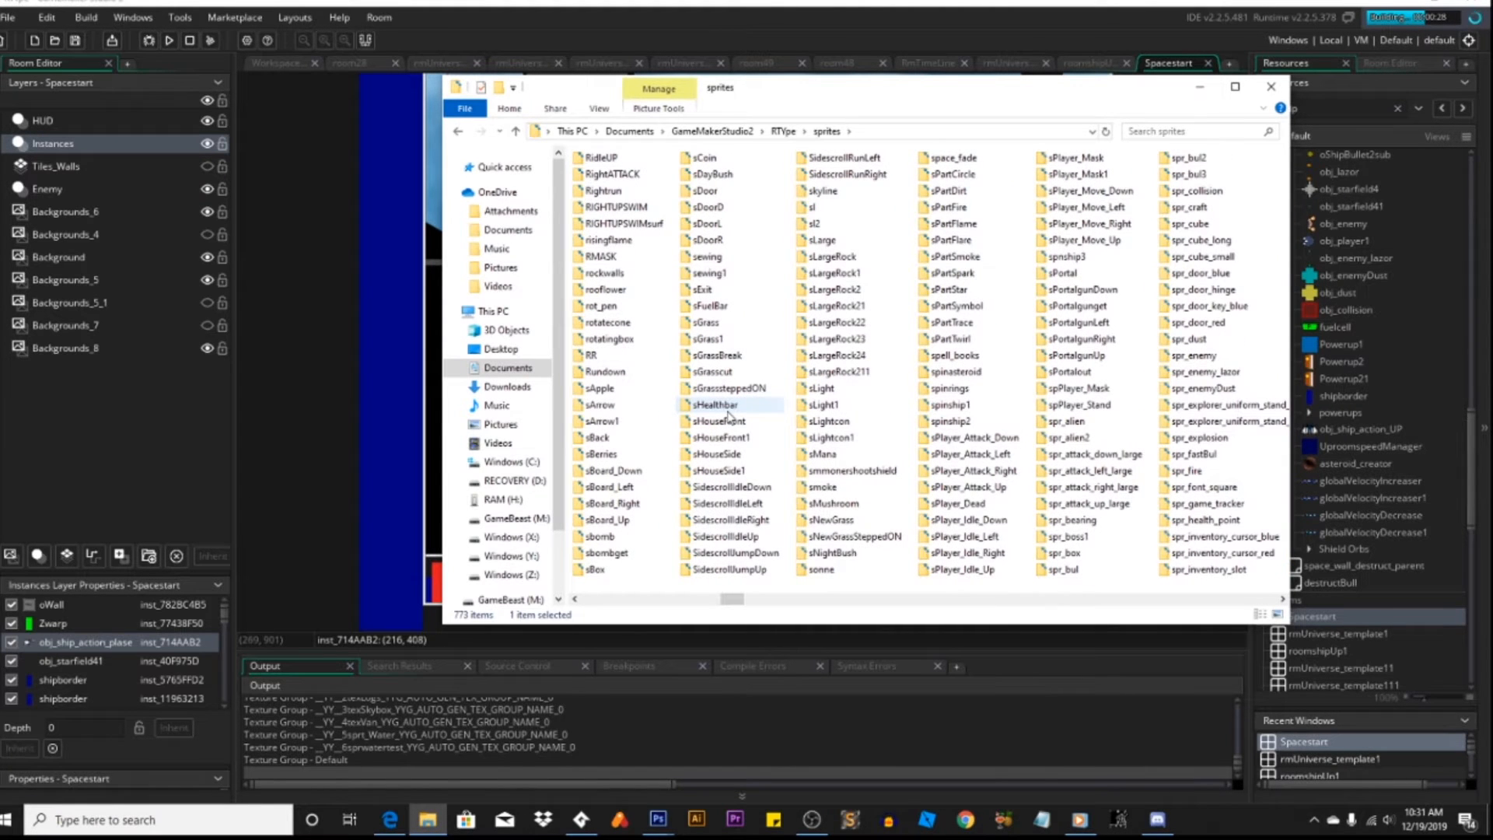
scroll(728, 416, "down", 8)
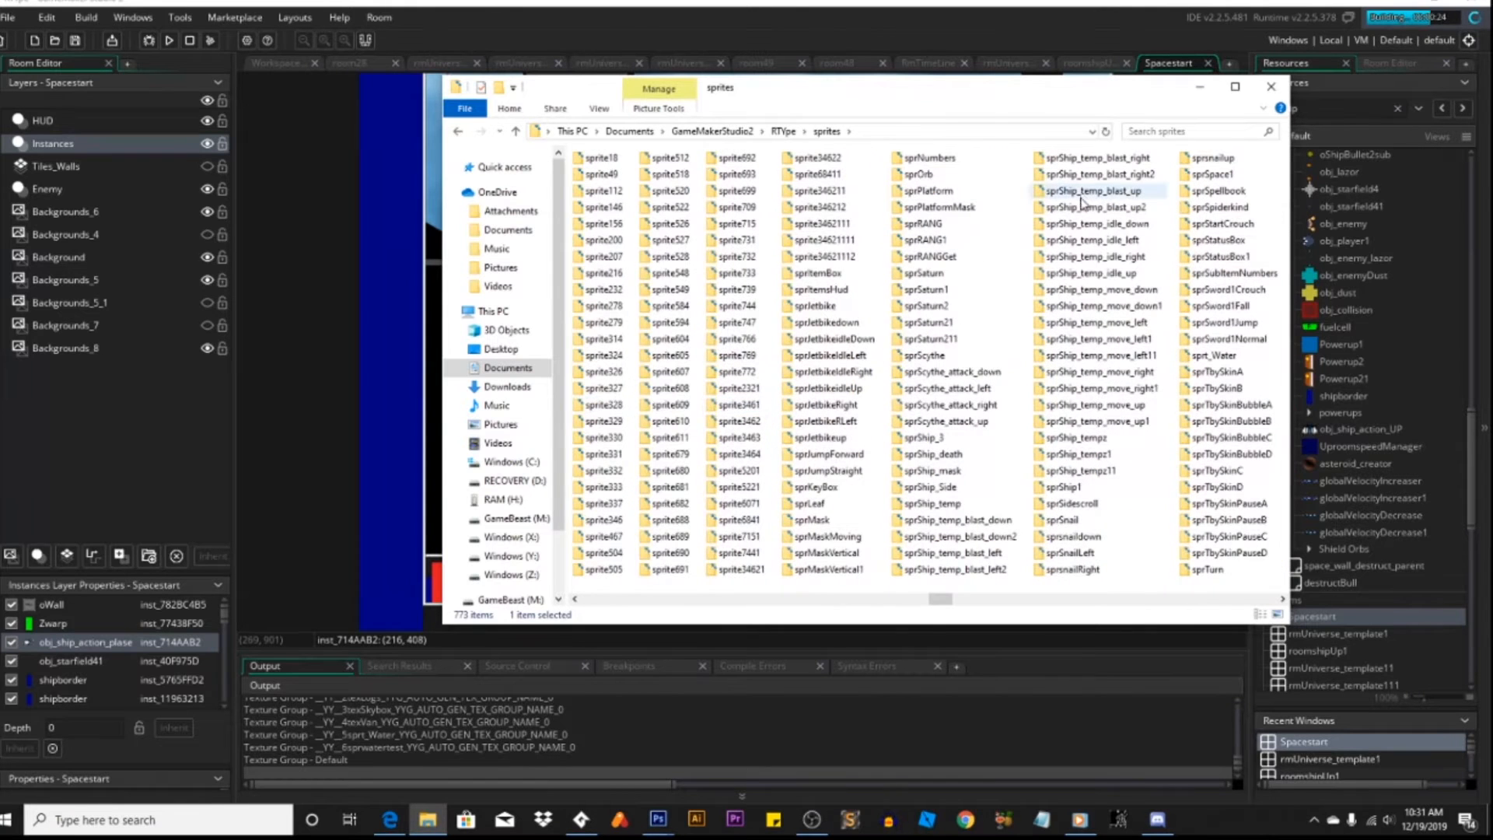
double_click(931, 487)
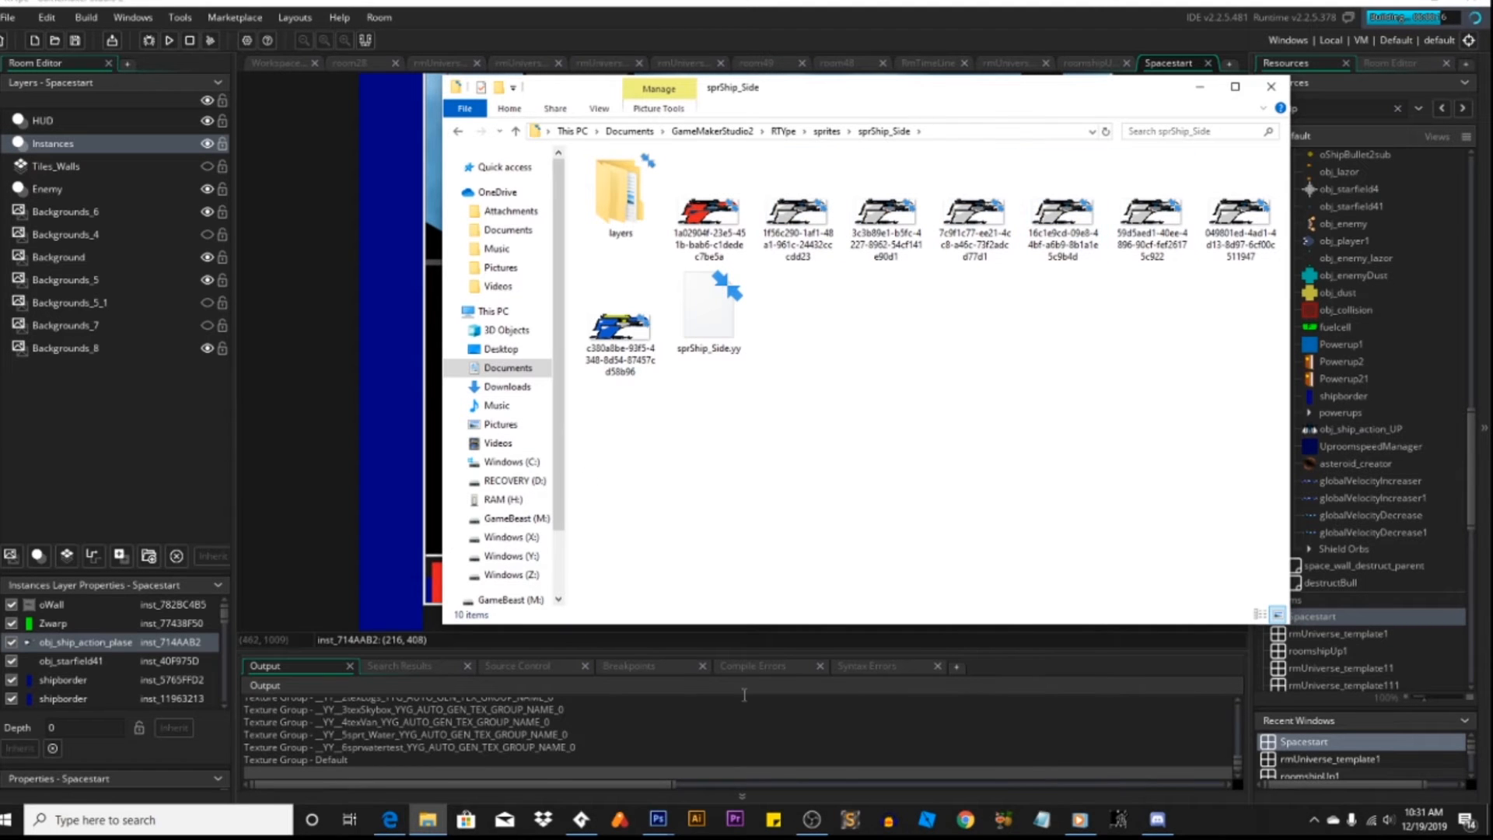
Step: Examine the ship's sprite close up in the Spacestart room
left_click(300, 383)
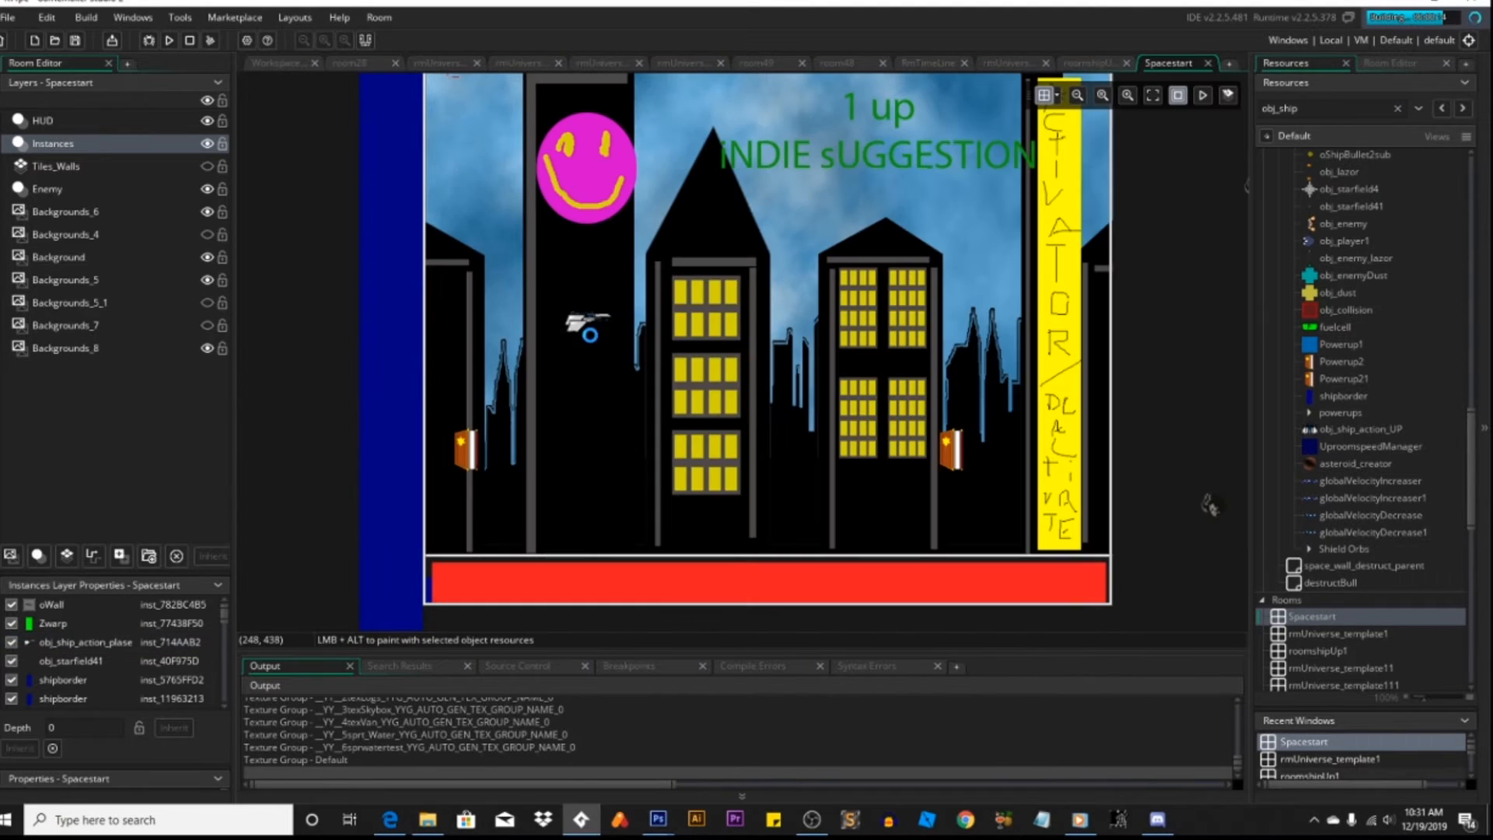
scroll(592, 333, "up", 3)
scroll(591, 333, "up", 5, "ctrl")
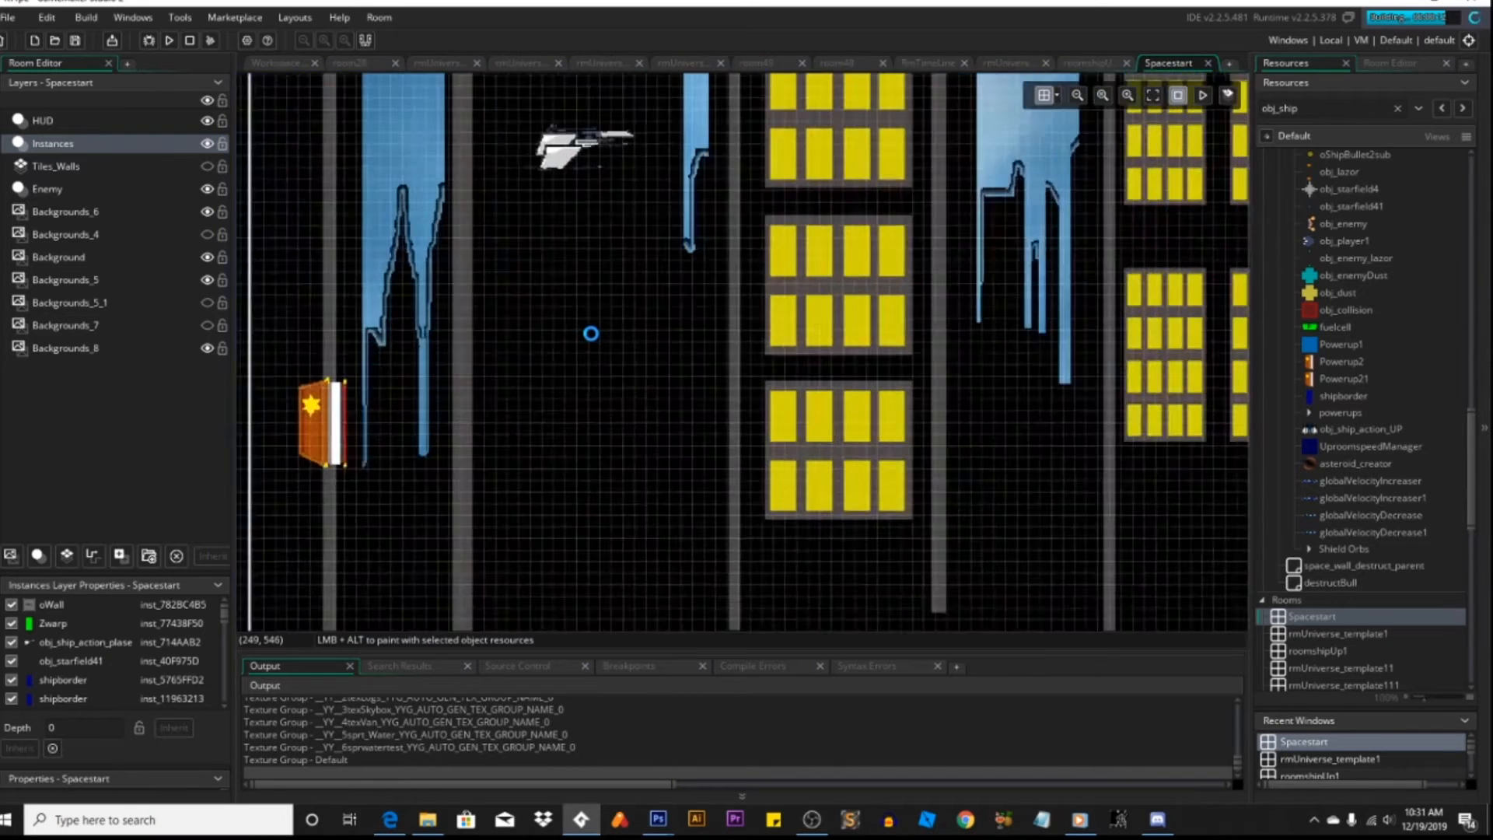
scroll(592, 333, "up", 2)
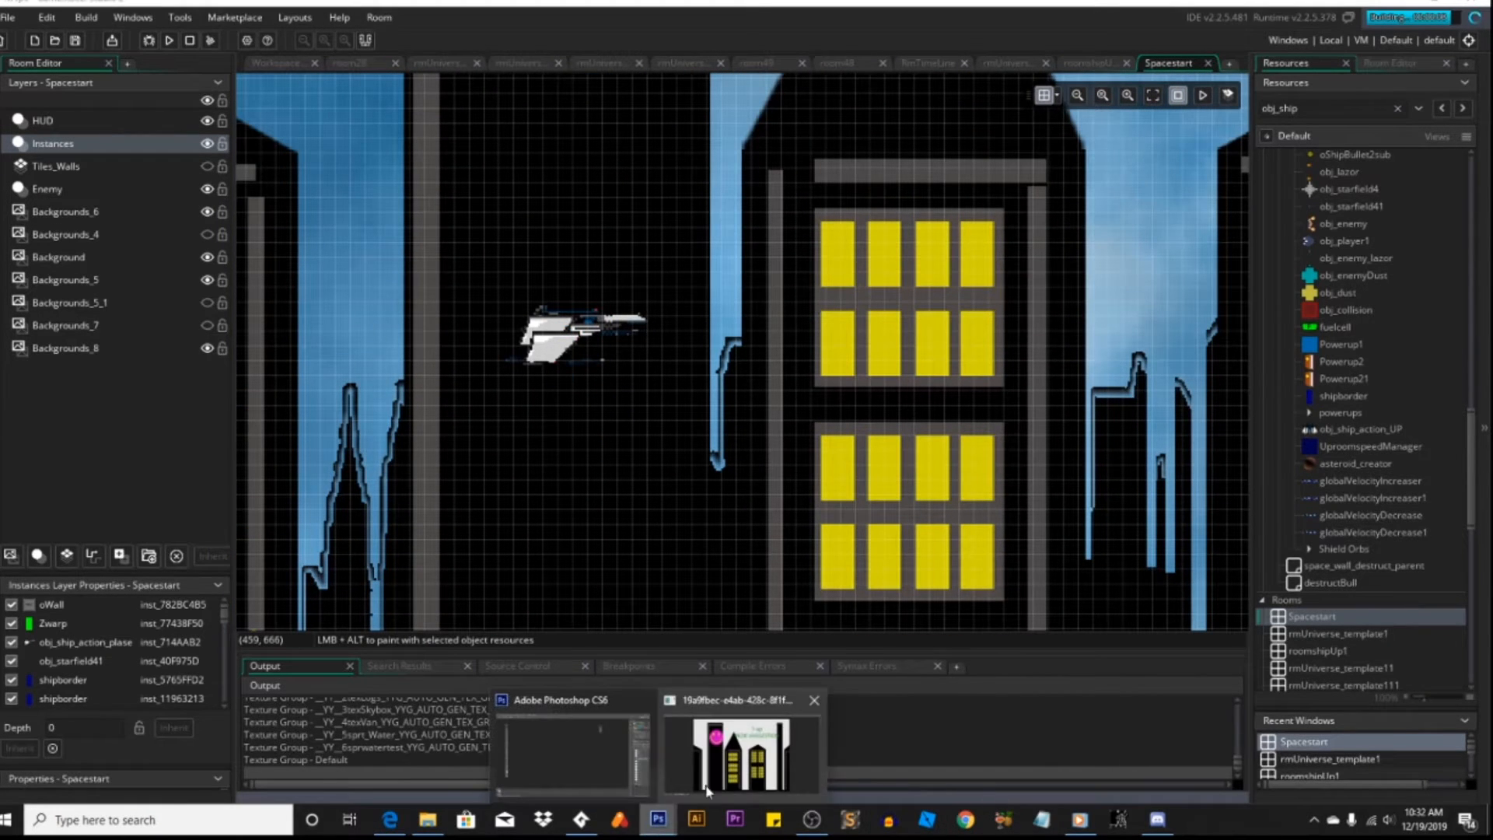
Step: Open the first grey ship image from the sprShip_Side folder in Photoshop
left_click(572, 747)
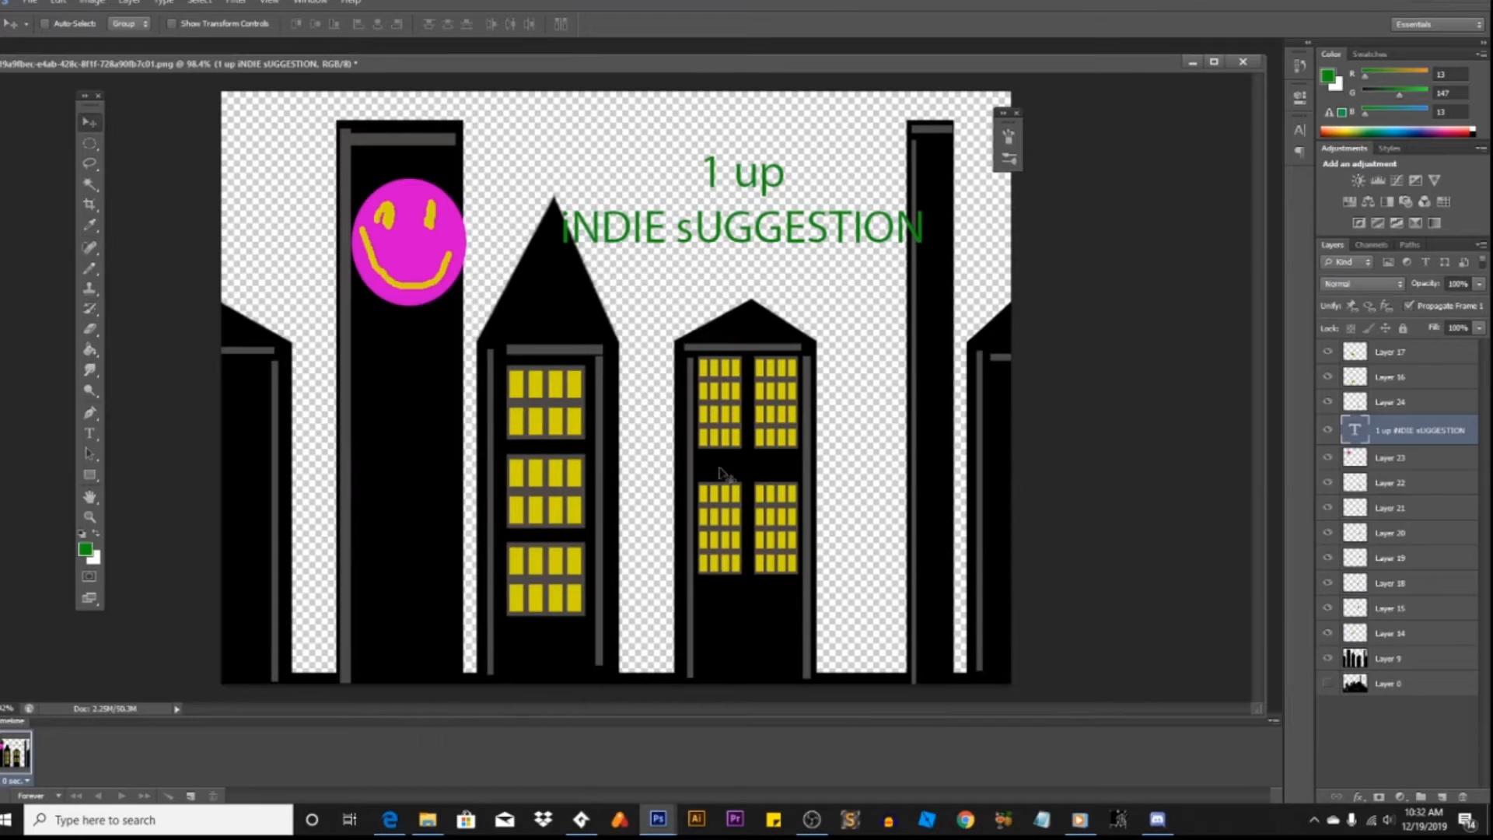
left_click(427, 820)
left_click_drag(797, 216, 842, 63)
scroll(669, 408, "up", 10, "alt")
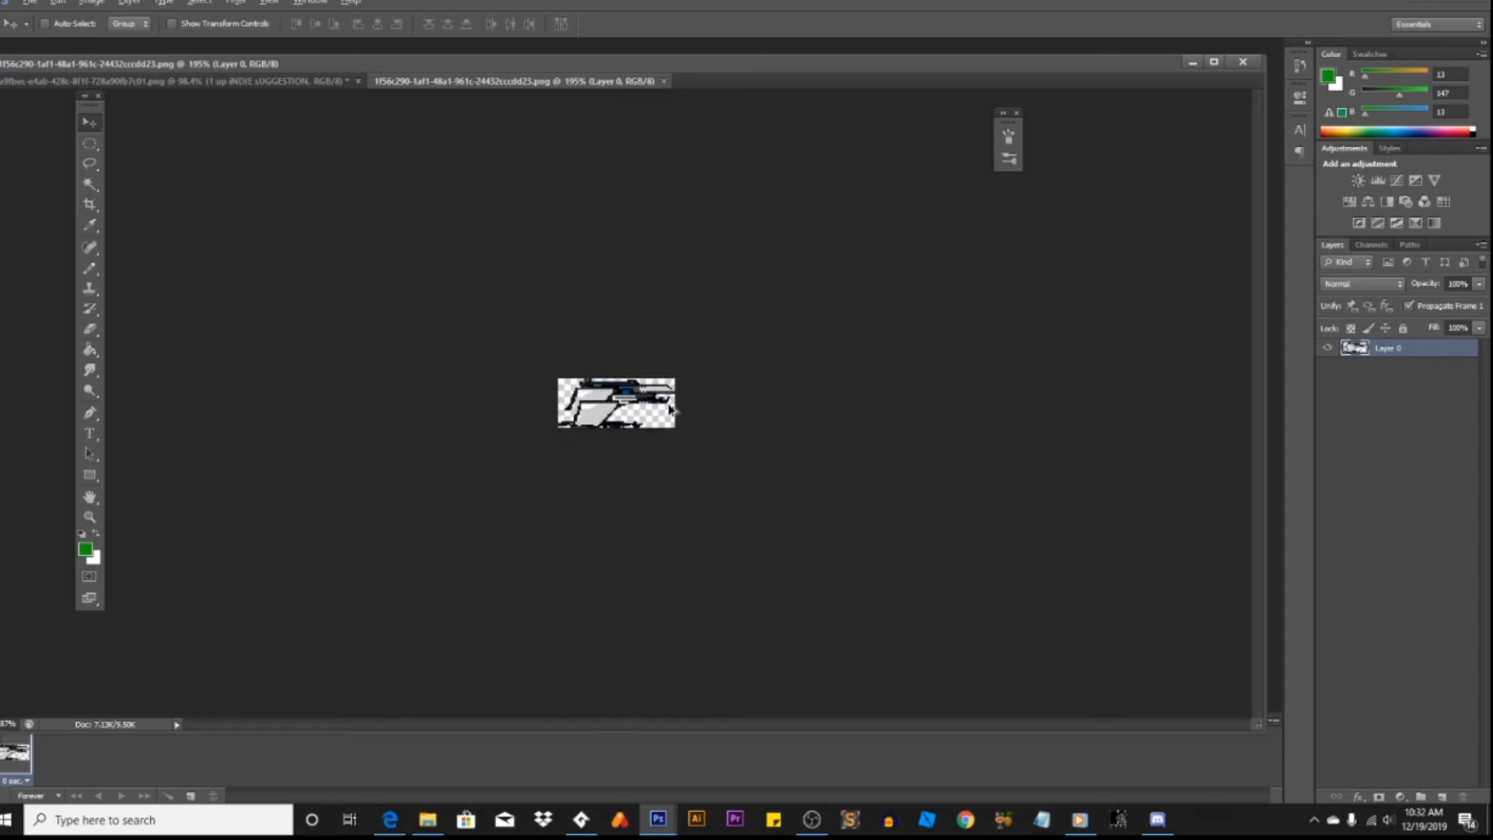
scroll(669, 409, "up", 4, "alt")
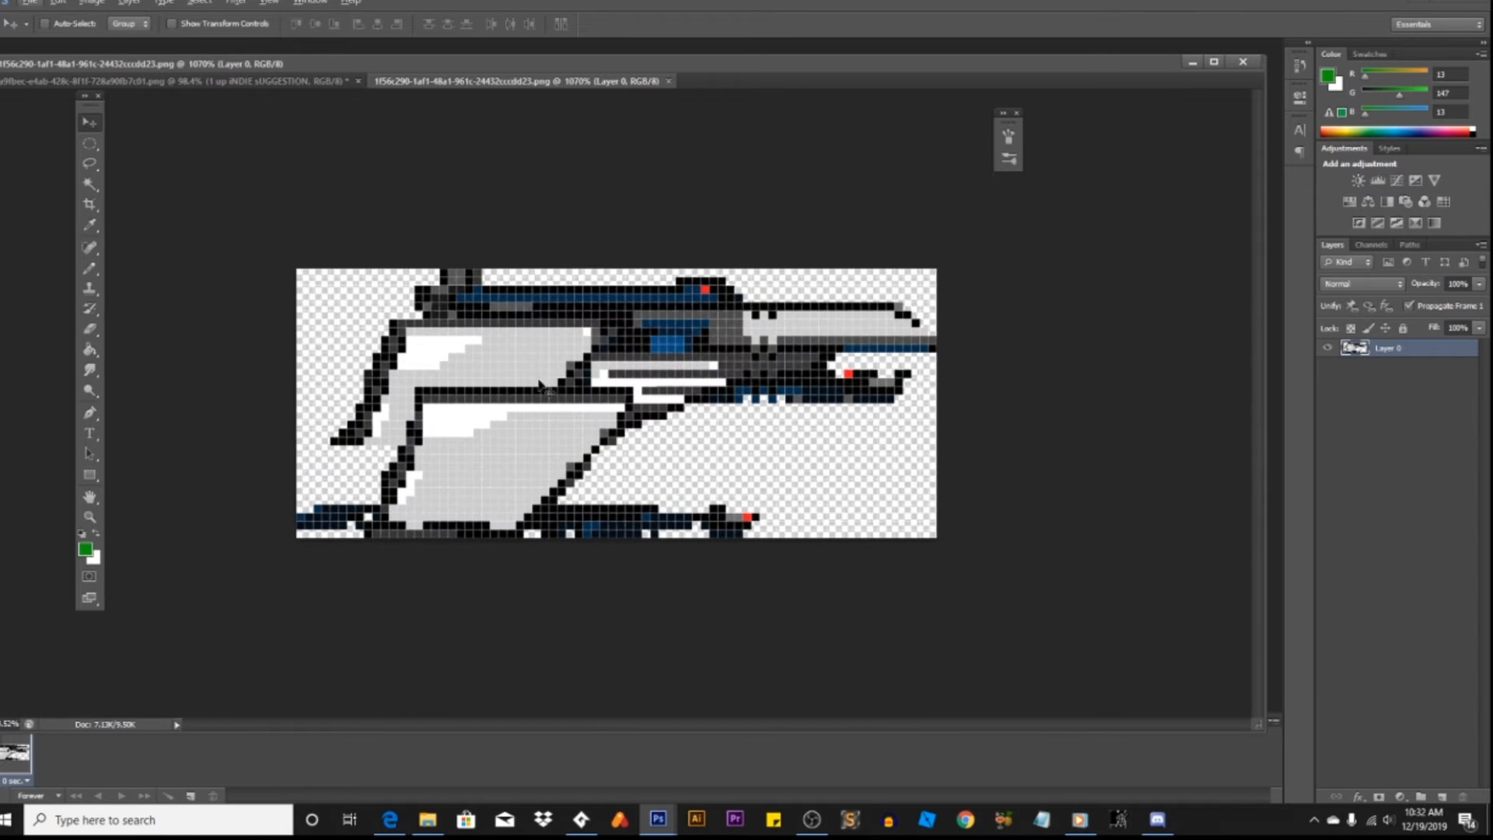
Step: Select the grey wing panels and the grey nose panel of the ship with the Magic Wand
left_click(90, 185)
left_click(441, 461)
left_click(420, 352, "shift")
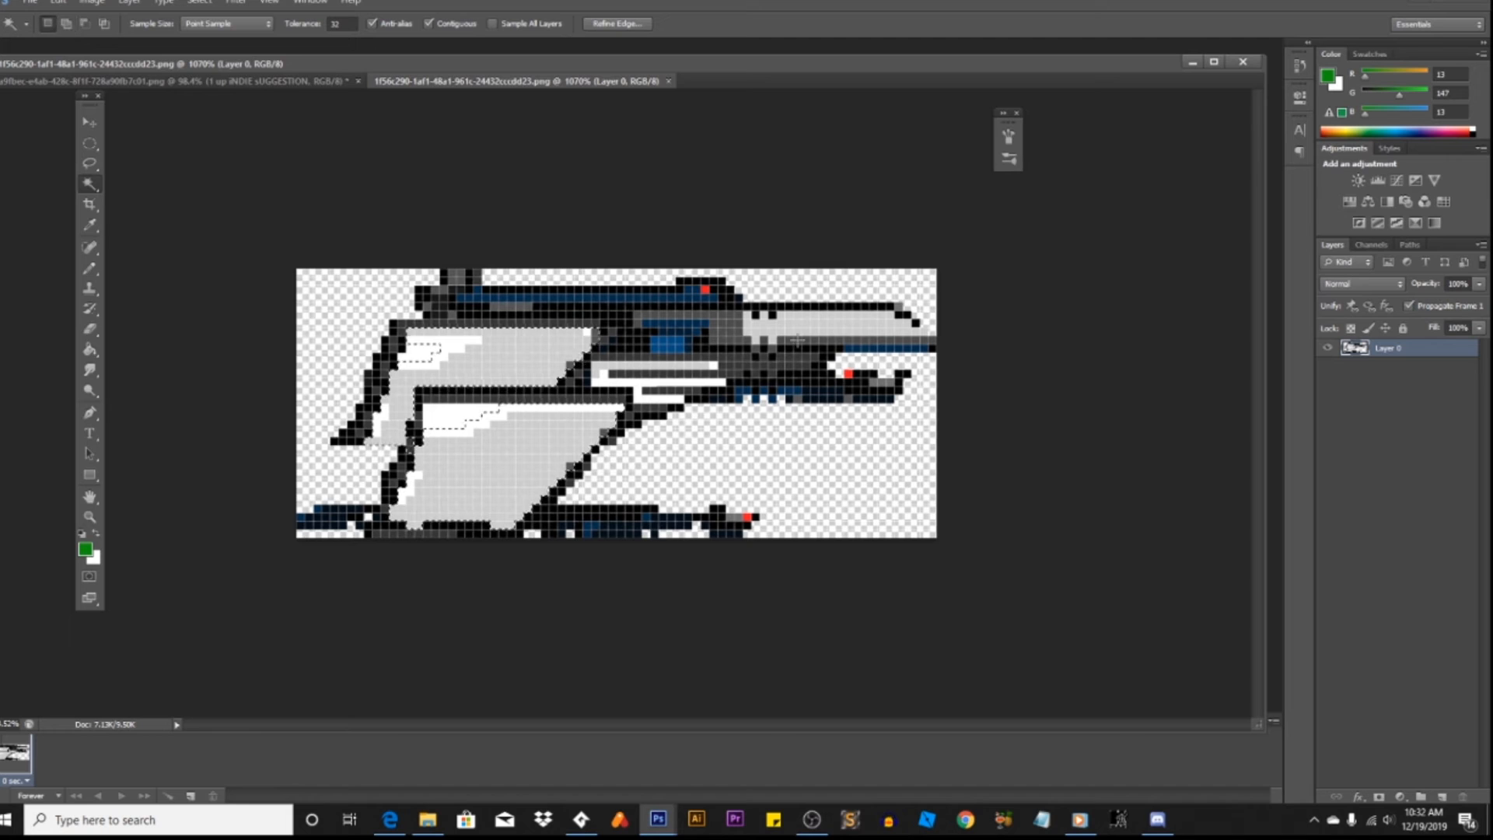
left_click(806, 333, "shift")
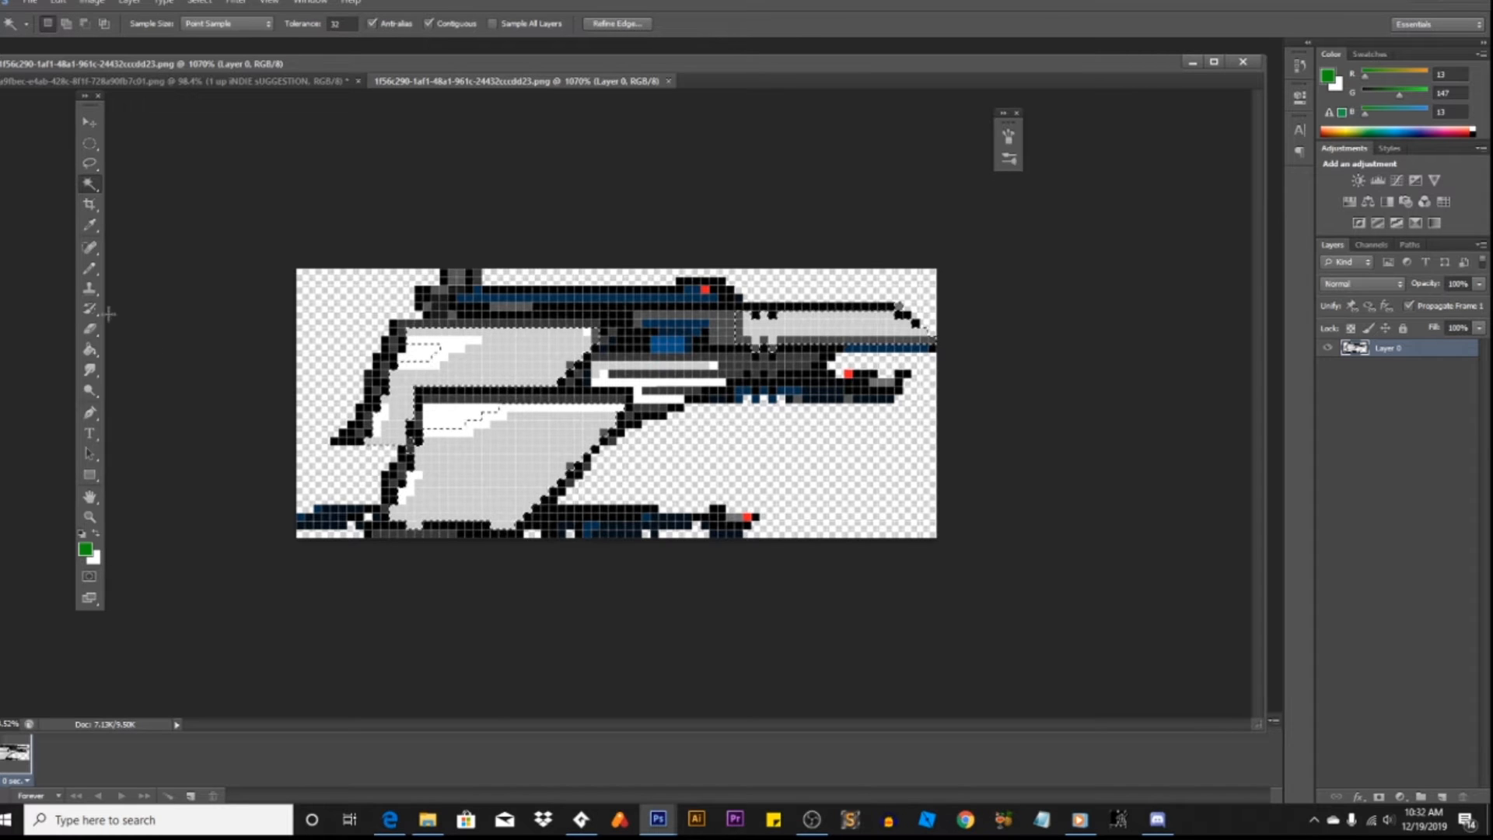
Step: Paint the selected wing and nose panels with the green foreground colour using the Pencil tool
left_click(89, 268)
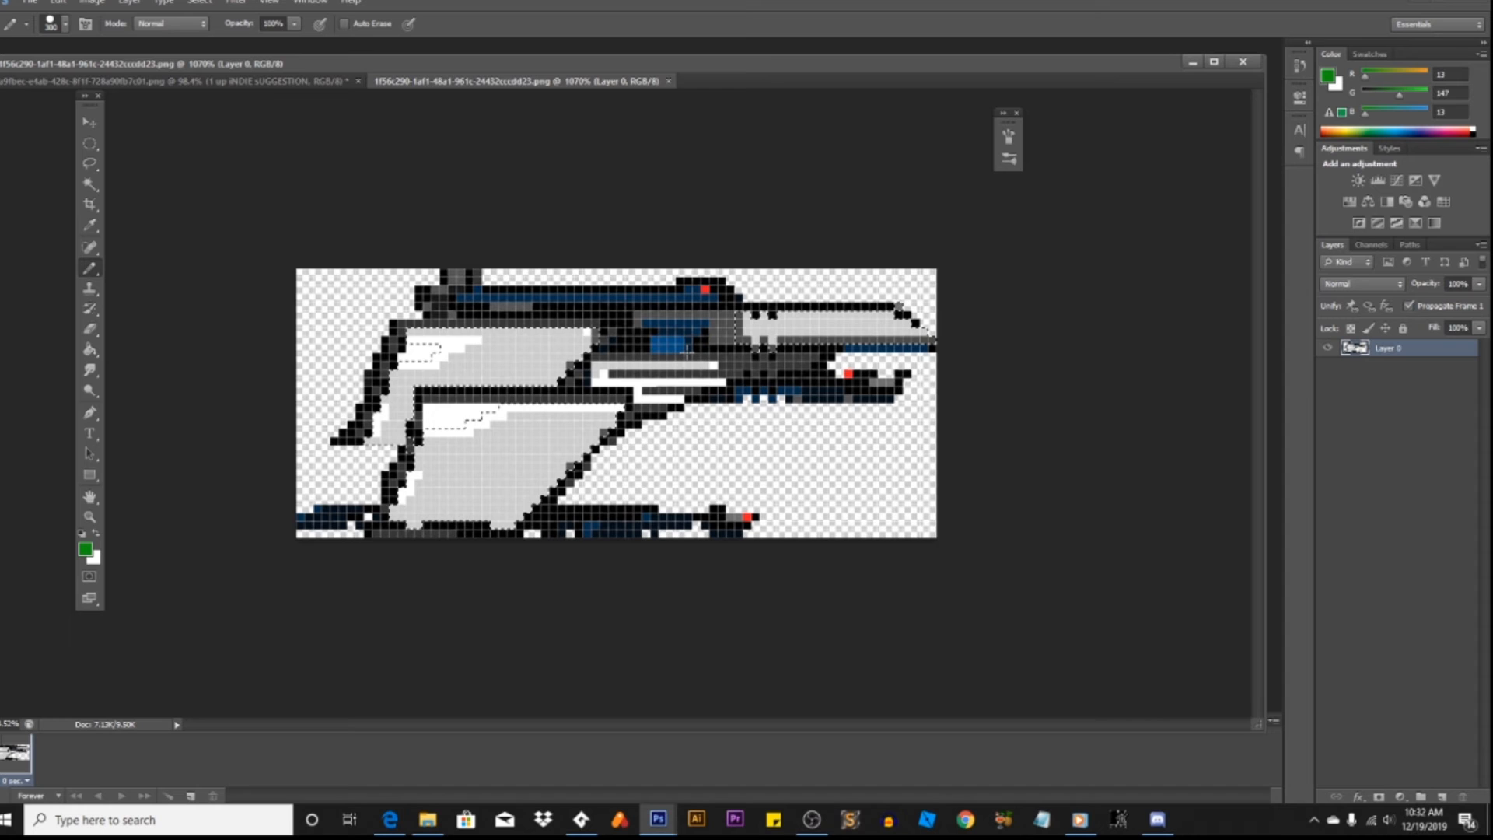
key("[")
key("[")
key("[")
key("[")
key("[")
key("[")
key("[")
key("[")
key("[")
key("[")
key("[")
key("[")
key("[")
key("[")
key("[")
key("[")
key("[")
key("[")
key("[")
key("[")
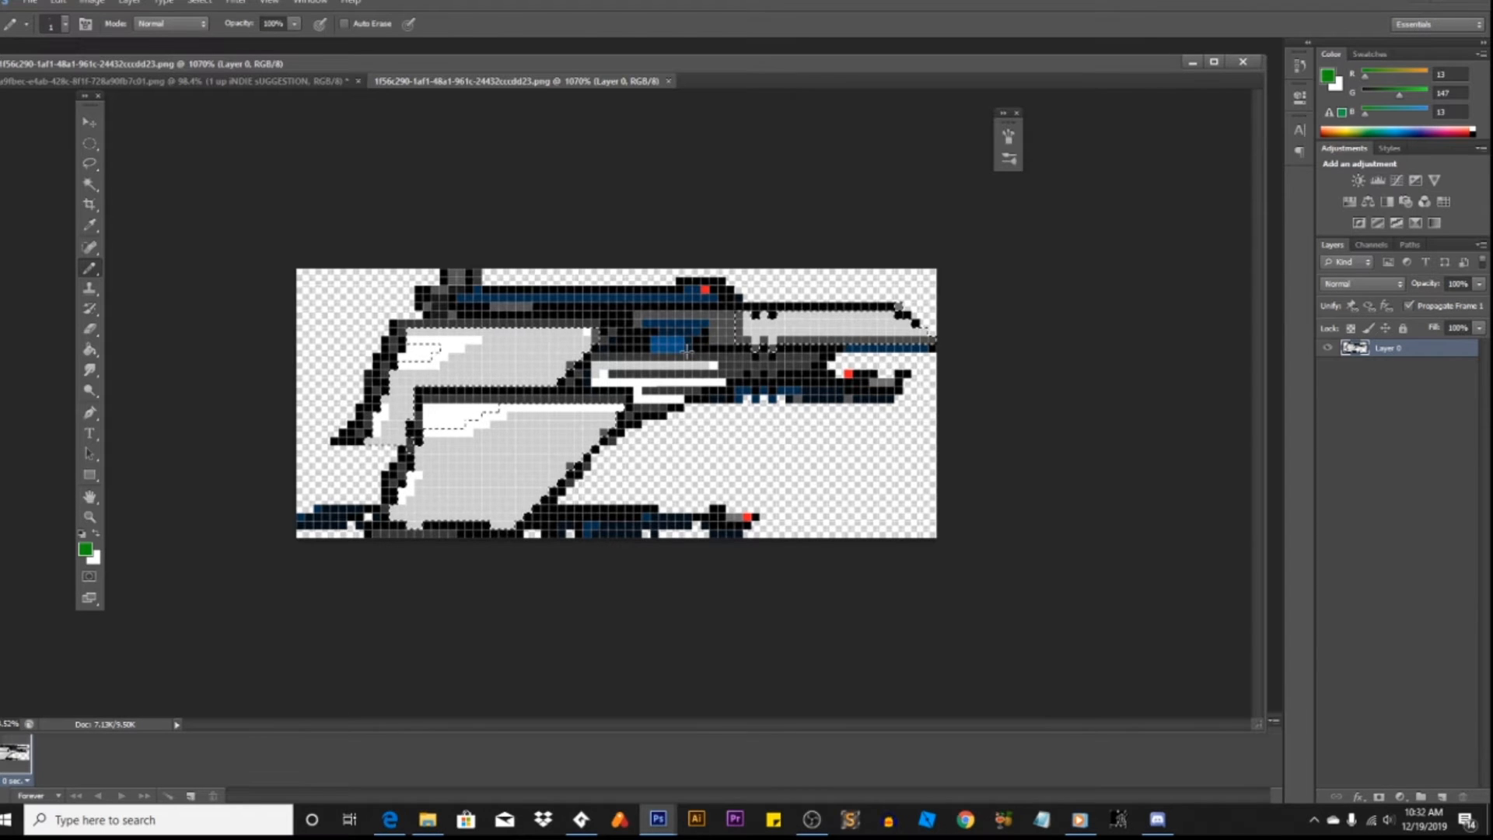
left_click(89, 143)
left_click(200, 174)
left_click(90, 270)
key("ctrl+s")
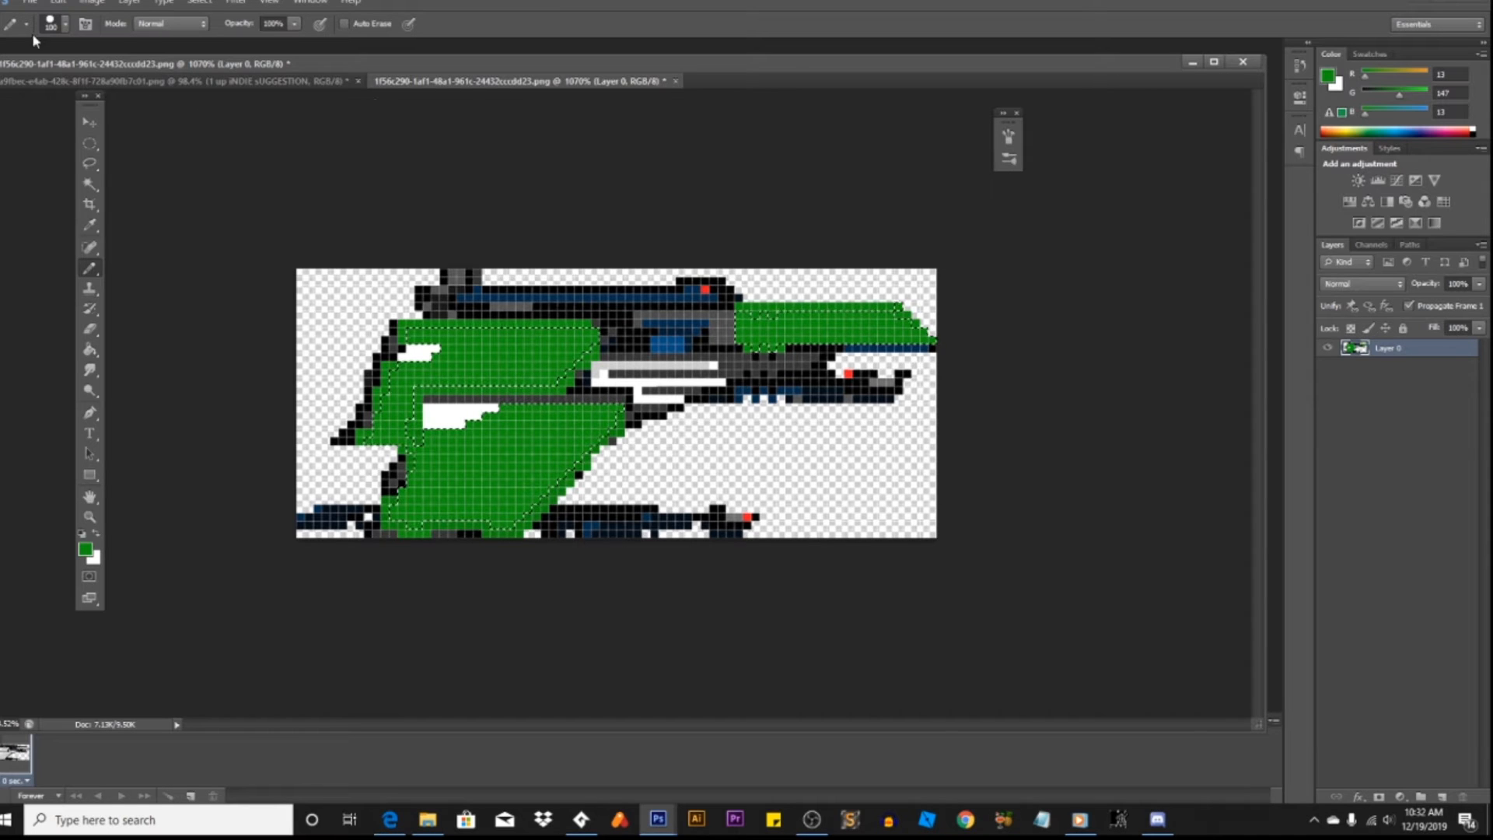
Step: Check the ship in the running game in GameMaker Studio 2, then return to Photoshop
left_click(29, 3)
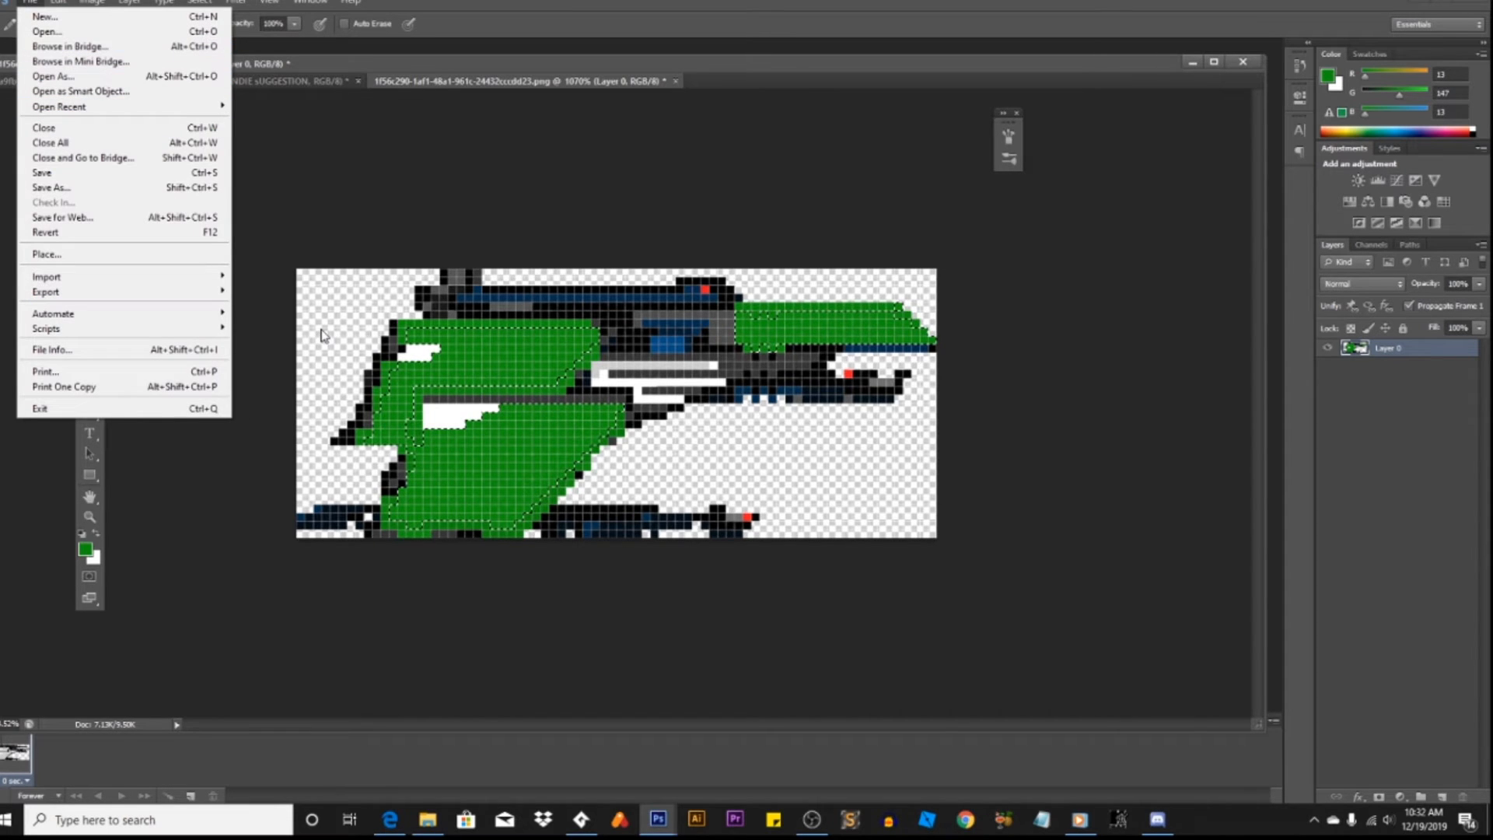
left_click(581, 820)
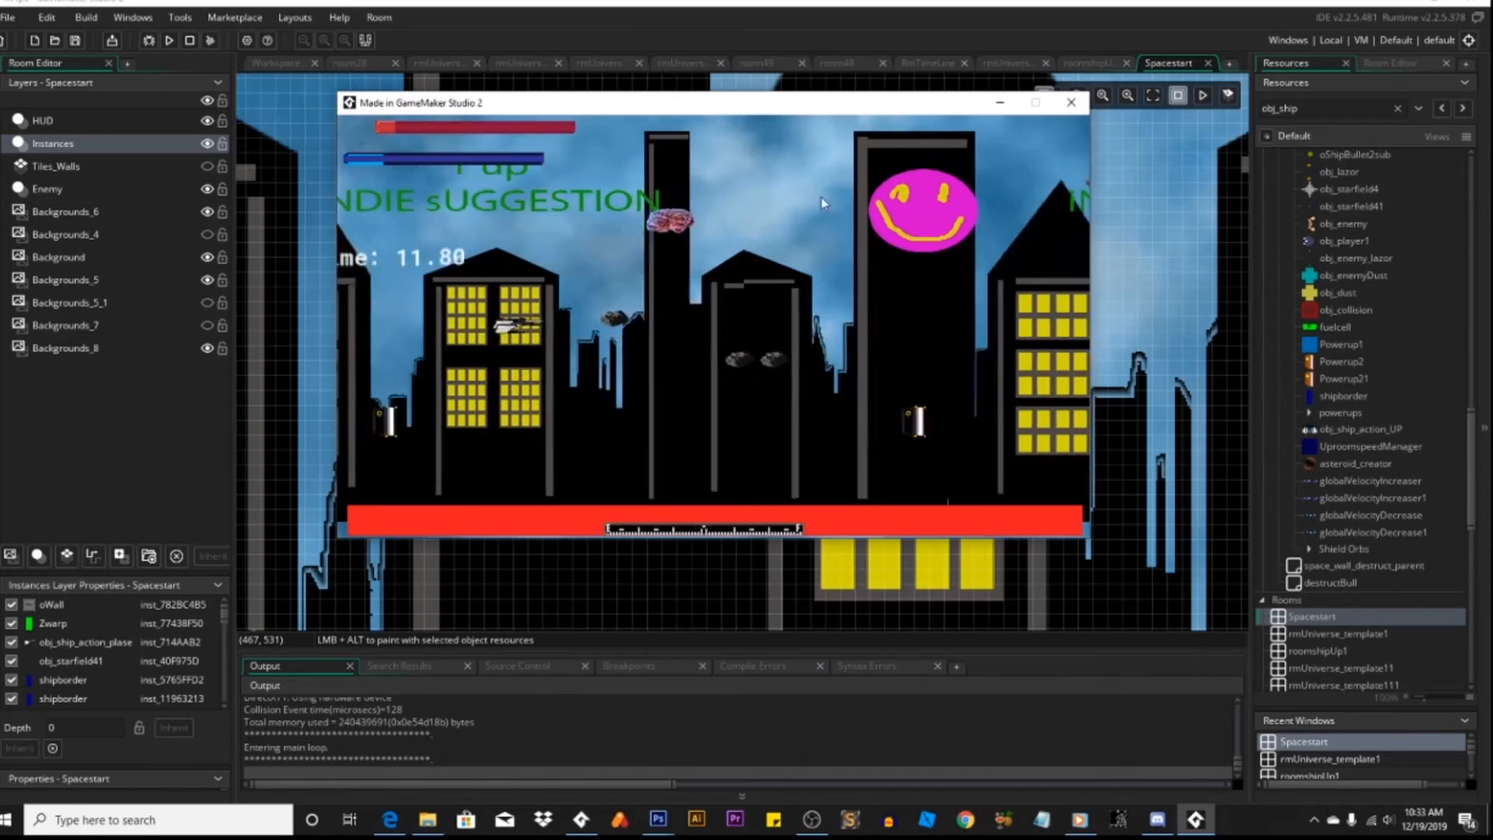
left_click(1166, 486)
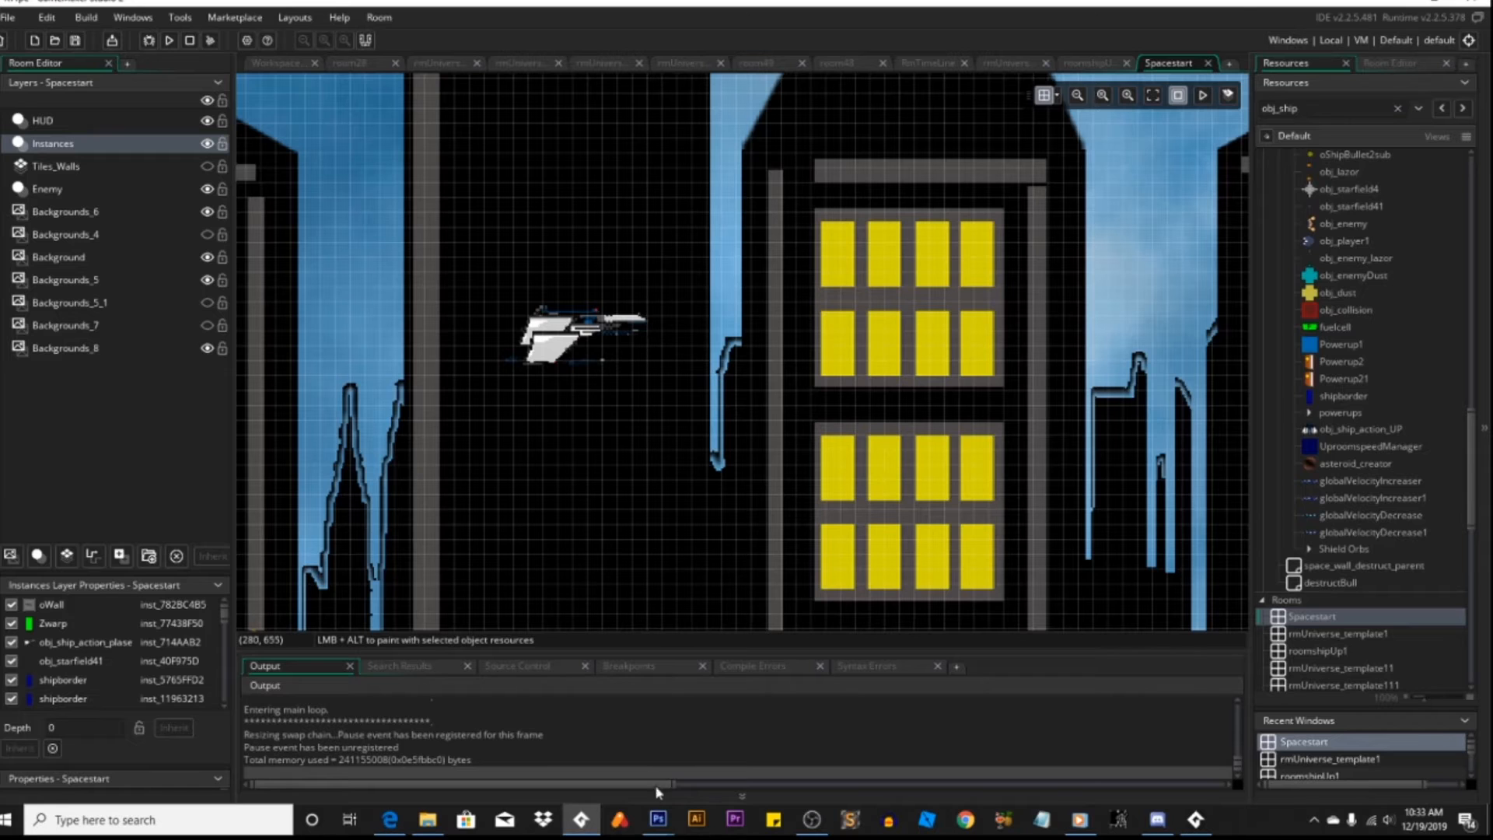
mouse_move(658, 820)
left_click(738, 743)
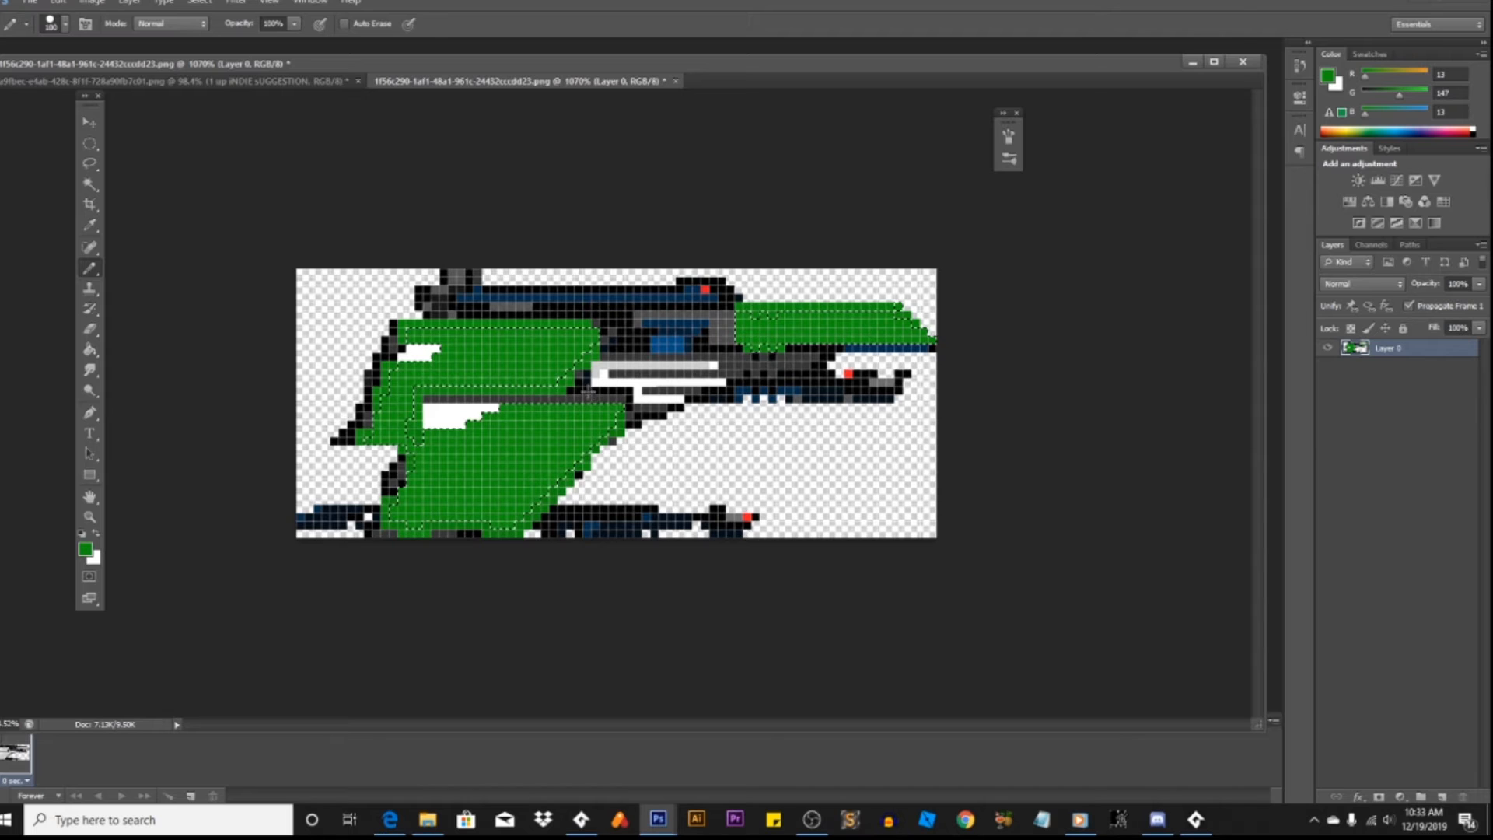
Step: Save the green ship image to its original file
left_click(28, 2)
left_click(83, 173)
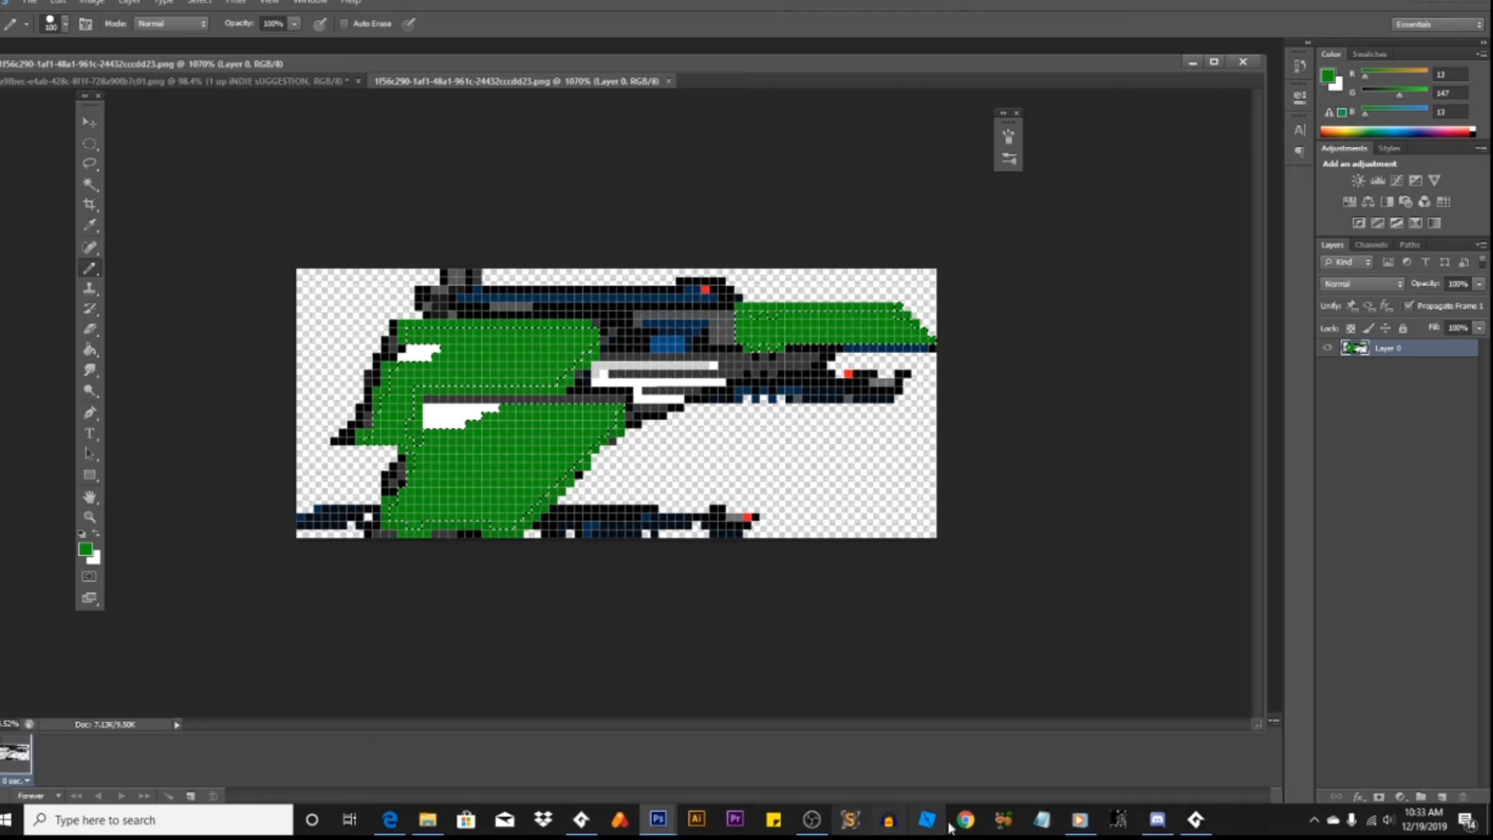
Step: Close the running game and reload the modified project resources in GameMaker Studio 2
left_click(1196, 820)
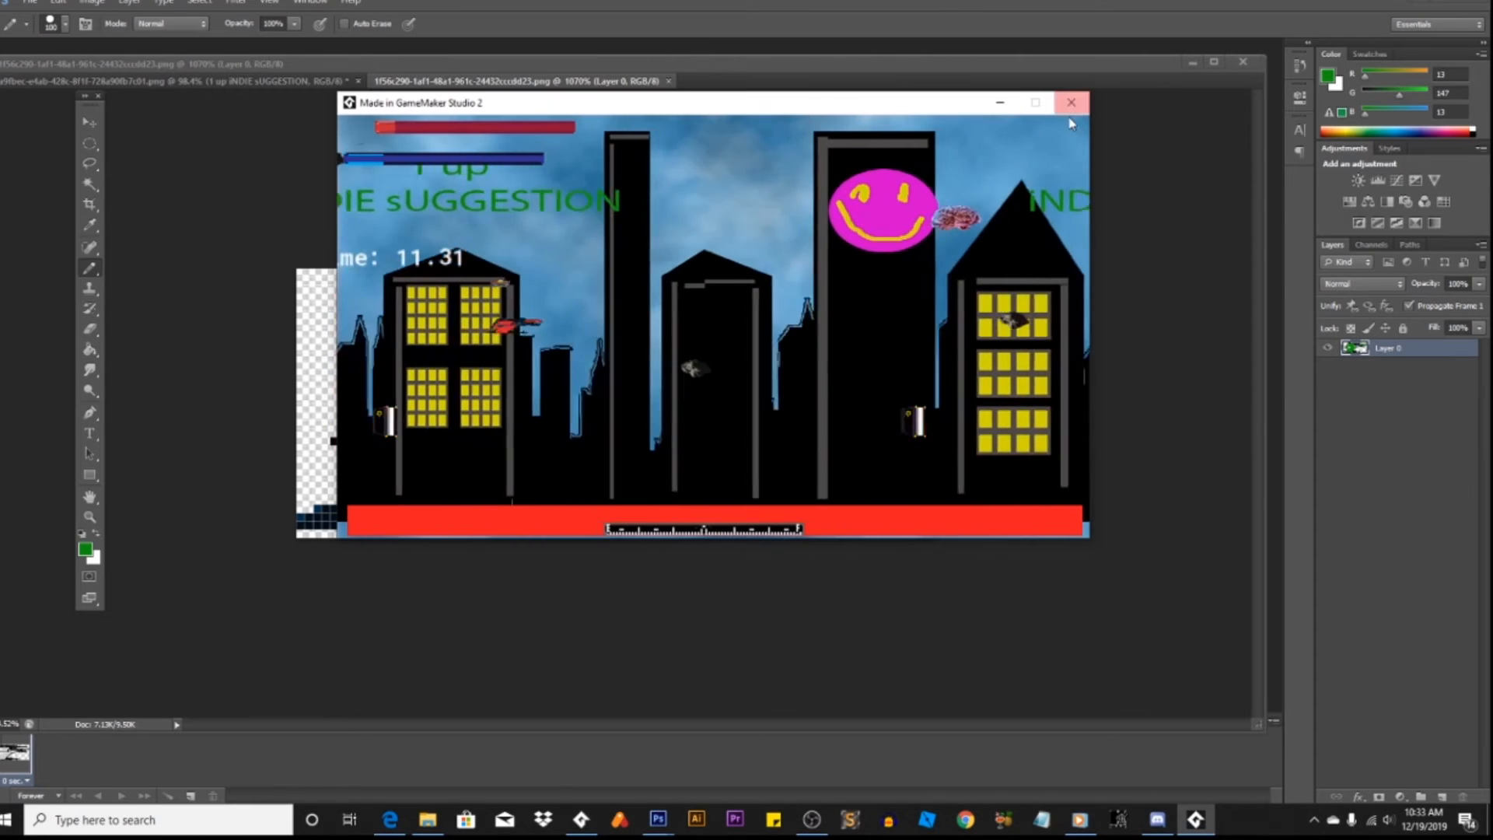
left_click(1073, 108)
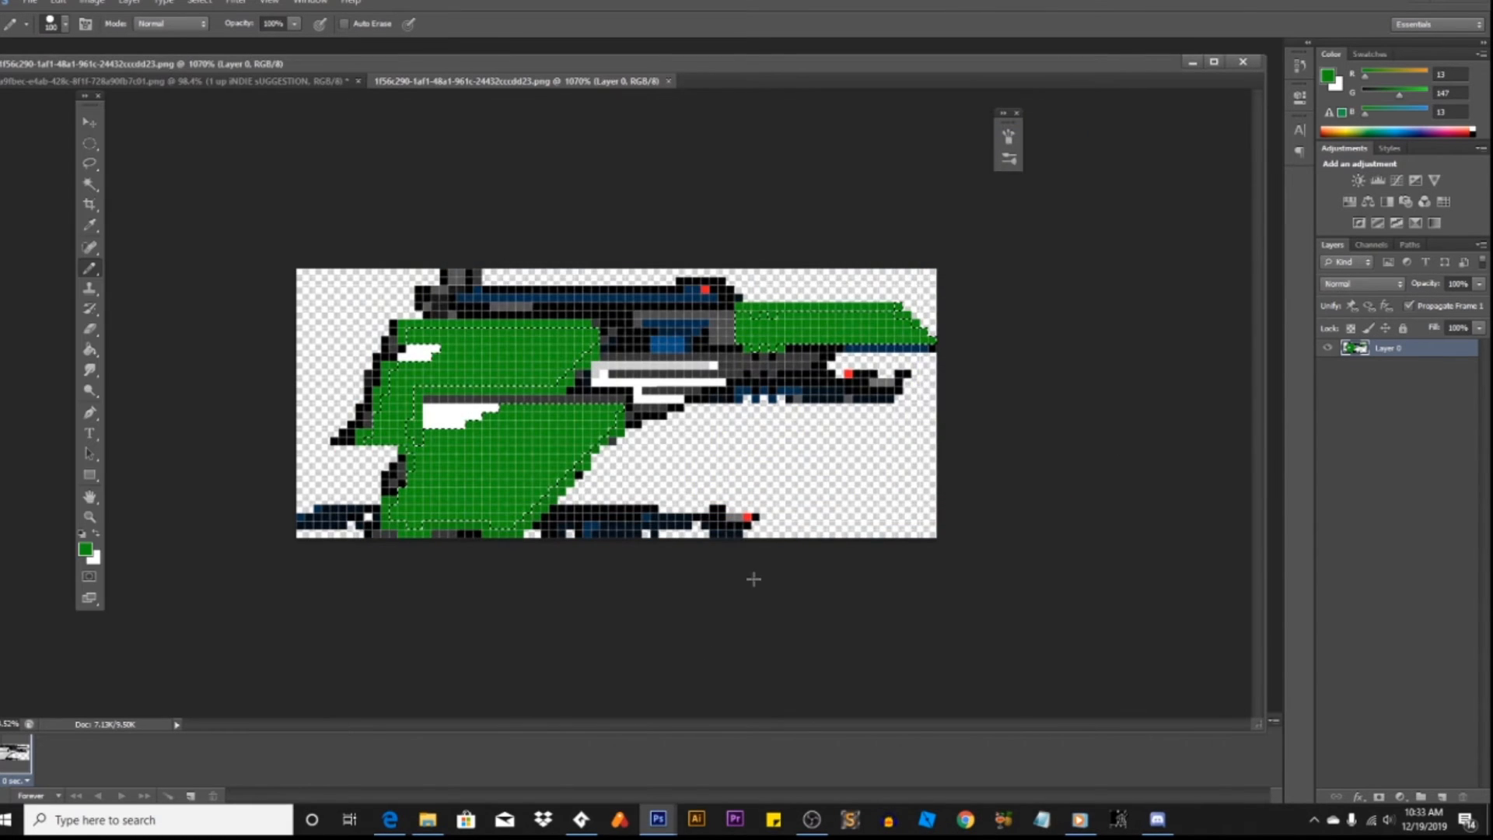
left_click(581, 820)
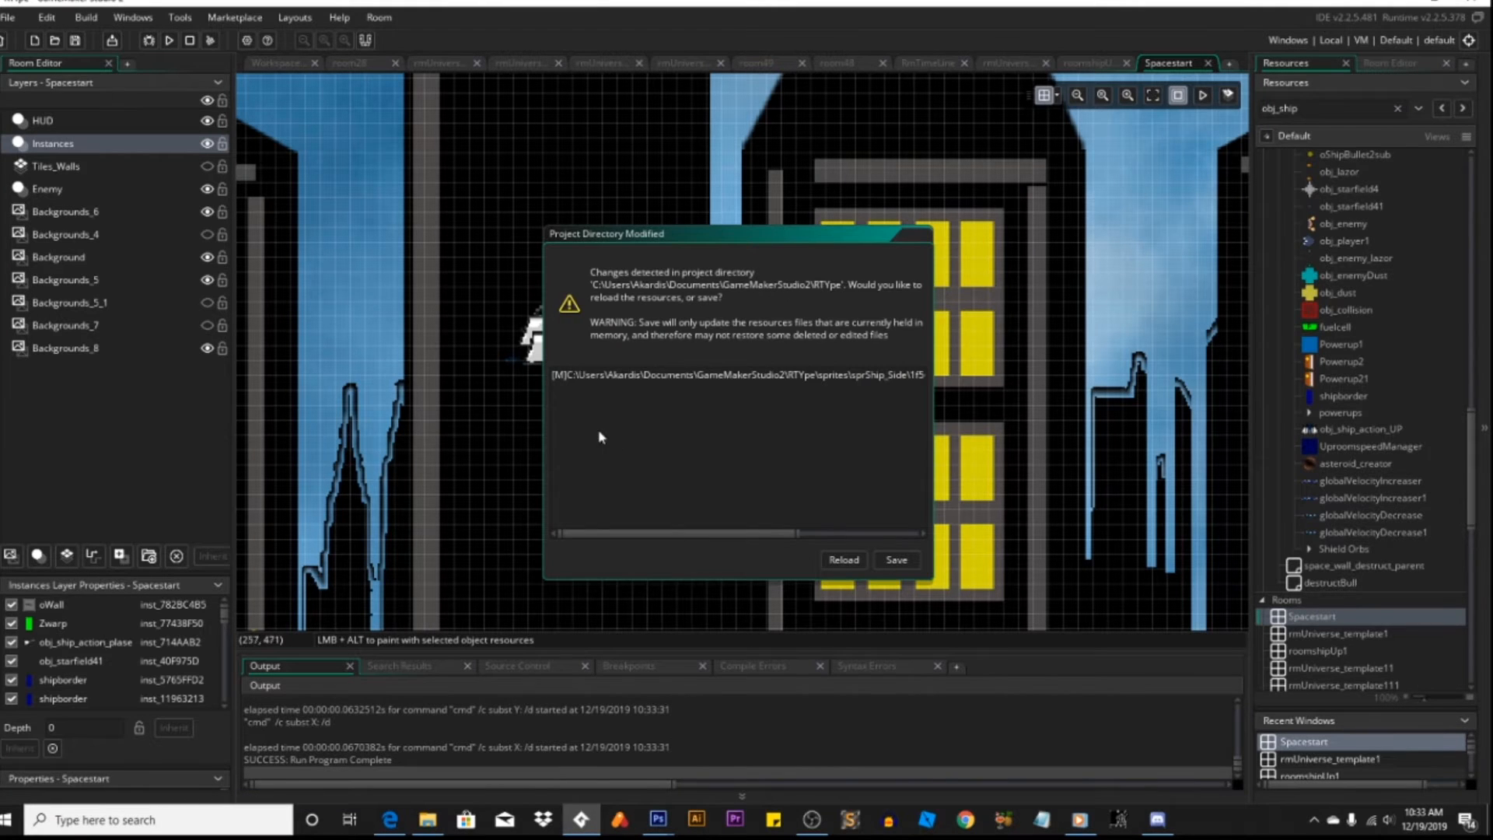
left_click(841, 563)
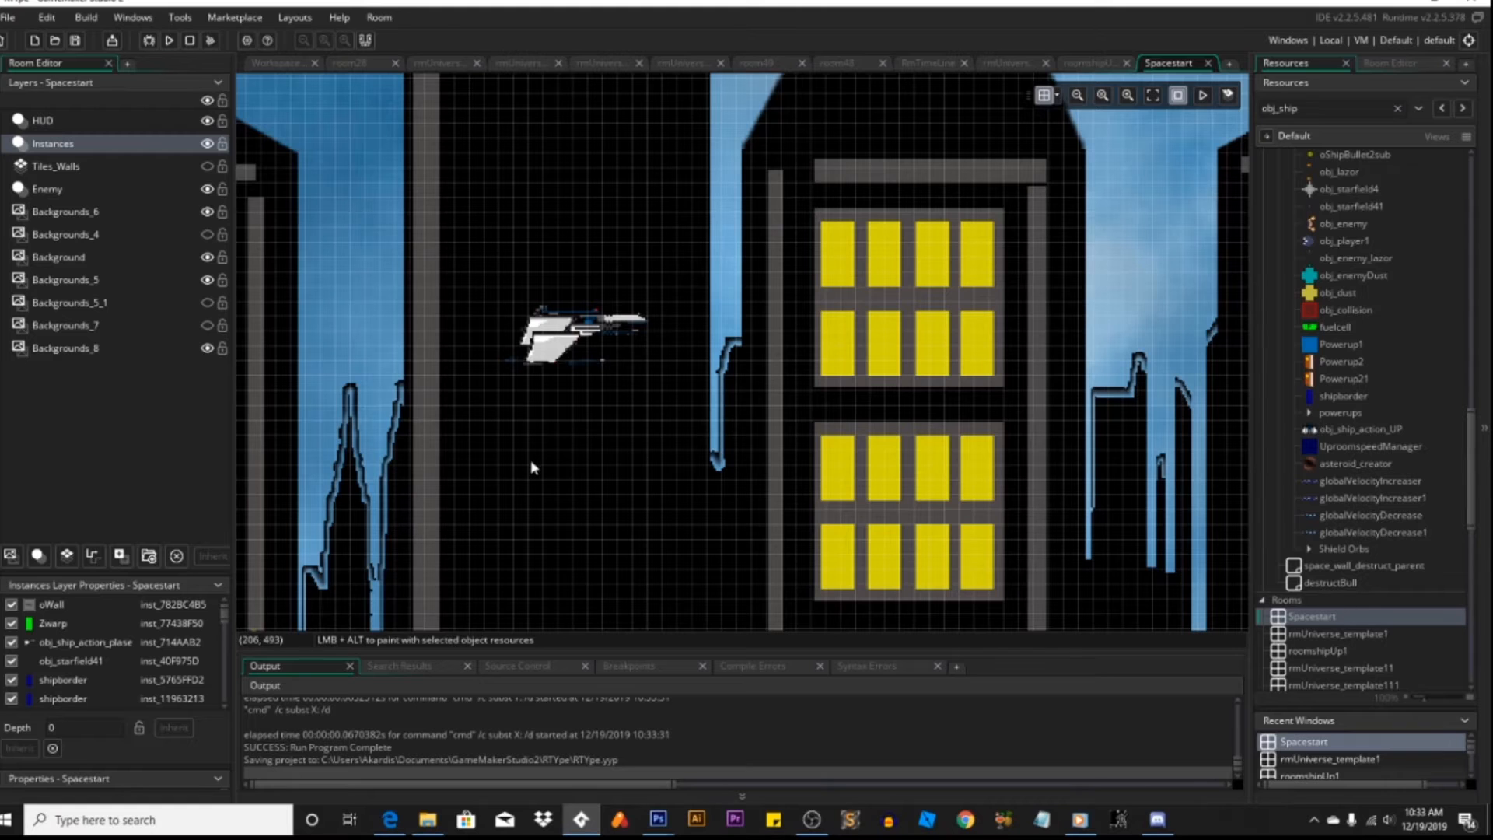
Step: Open the obj_ship_action_plase object and view the last frame of its sprShip_Side sprite
scroll(1346, 386, "up", 5)
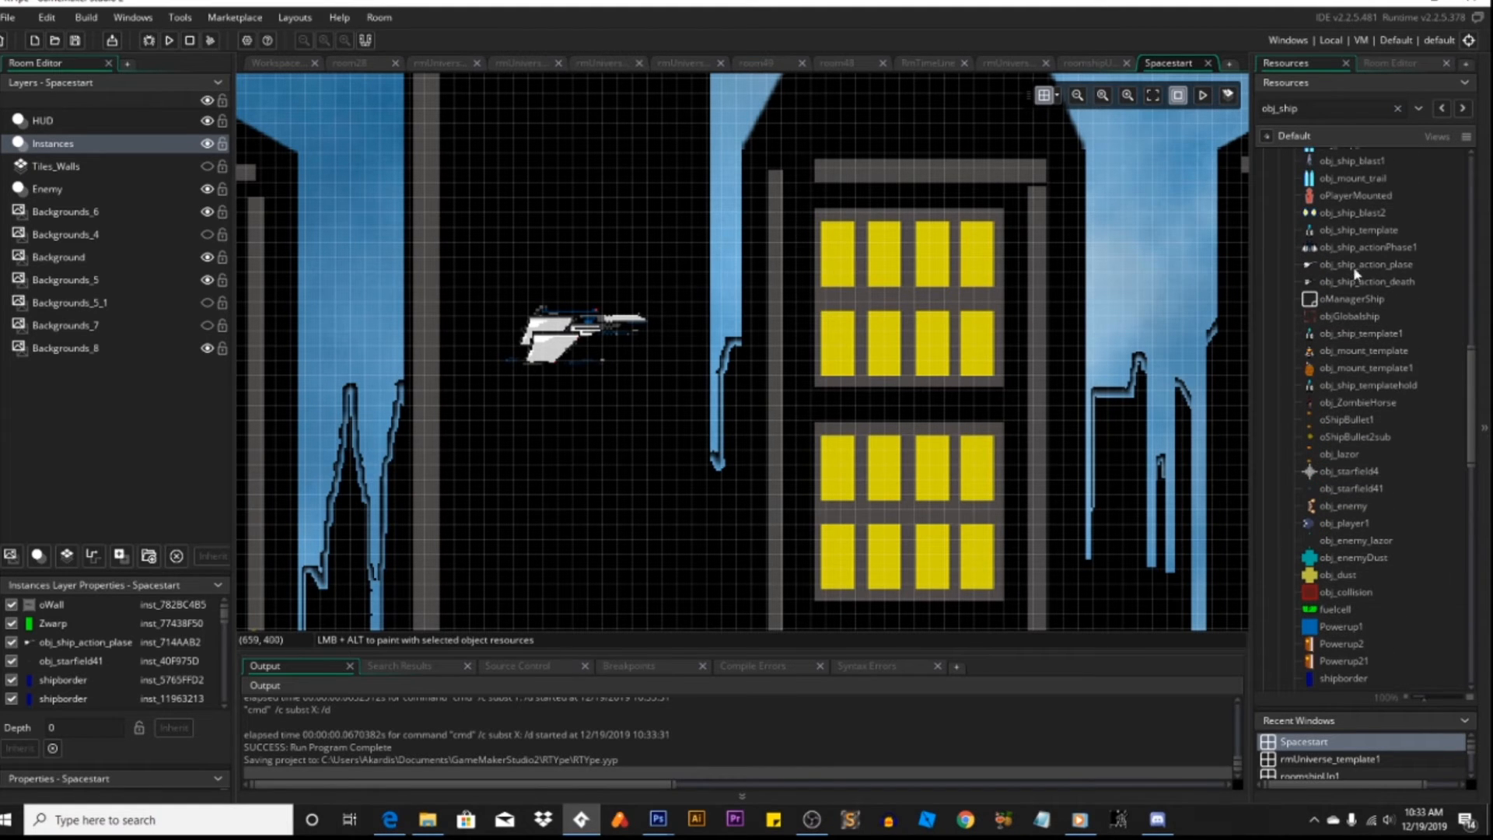
double_click(1354, 264)
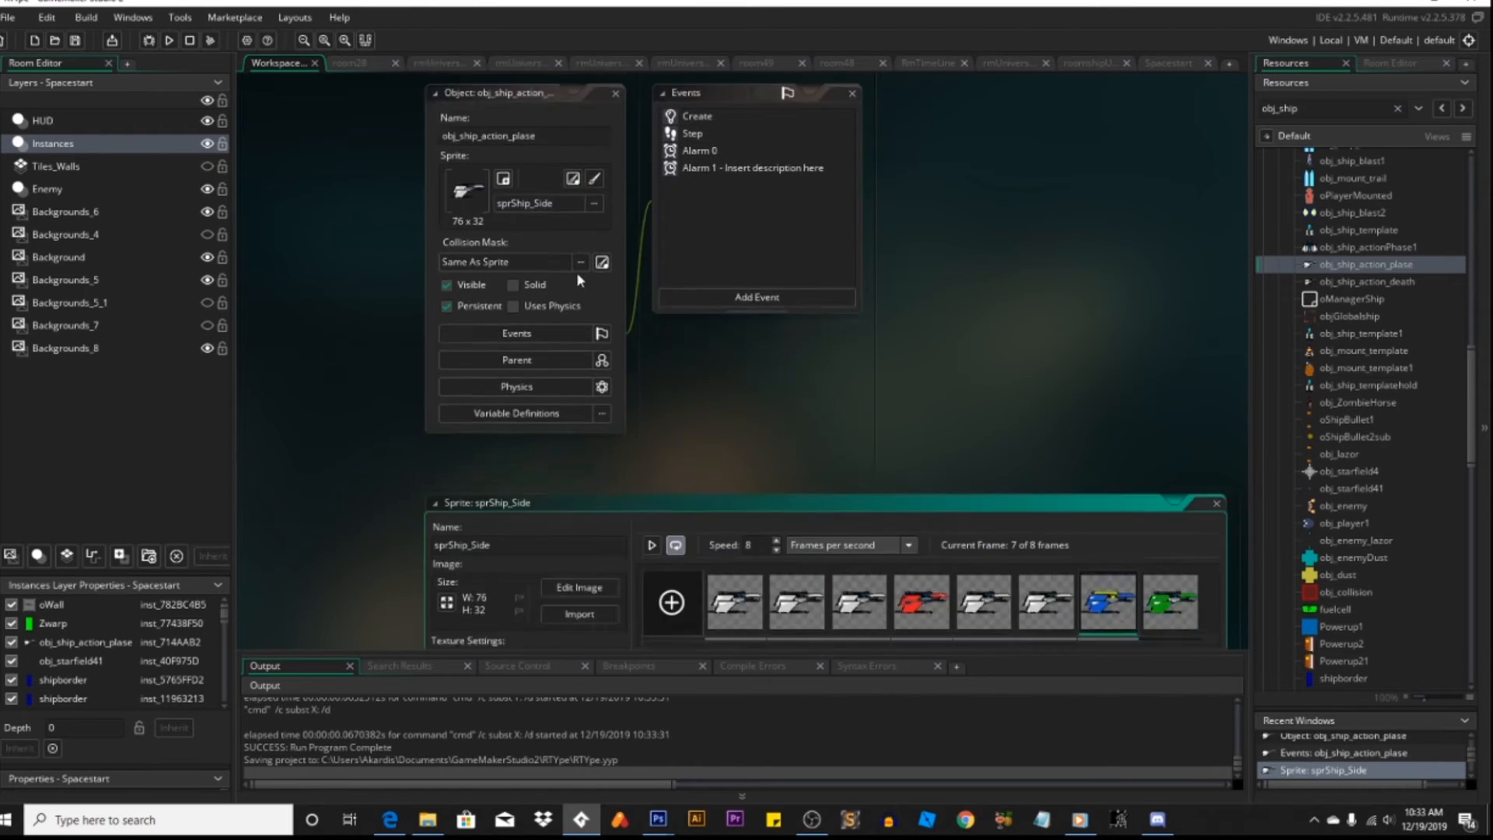
left_click(1171, 230)
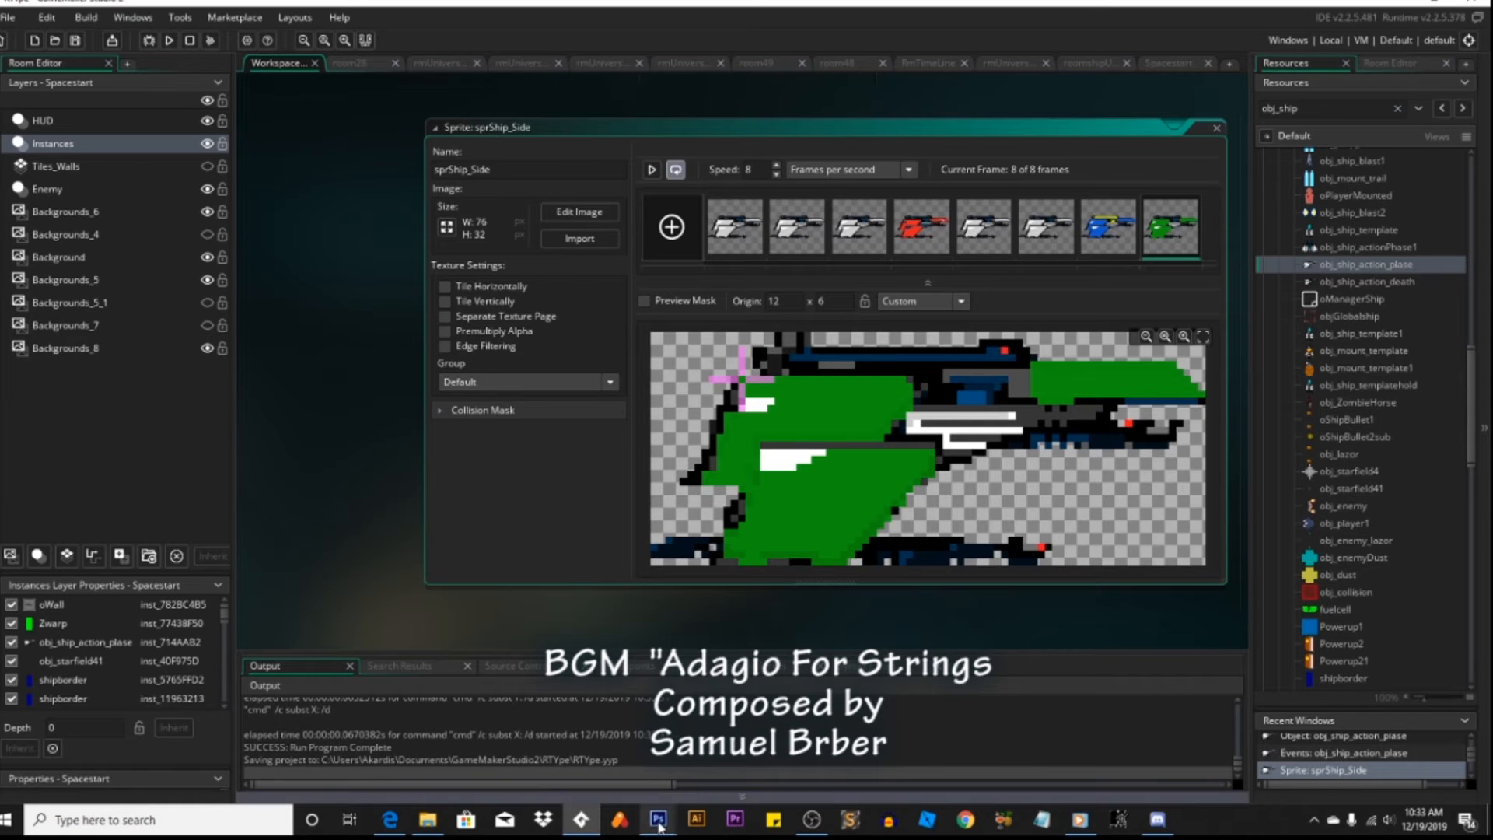
Step: Open the first remaining grey ship image from the sprShip_Side folder in Photoshop
left_click(577, 777)
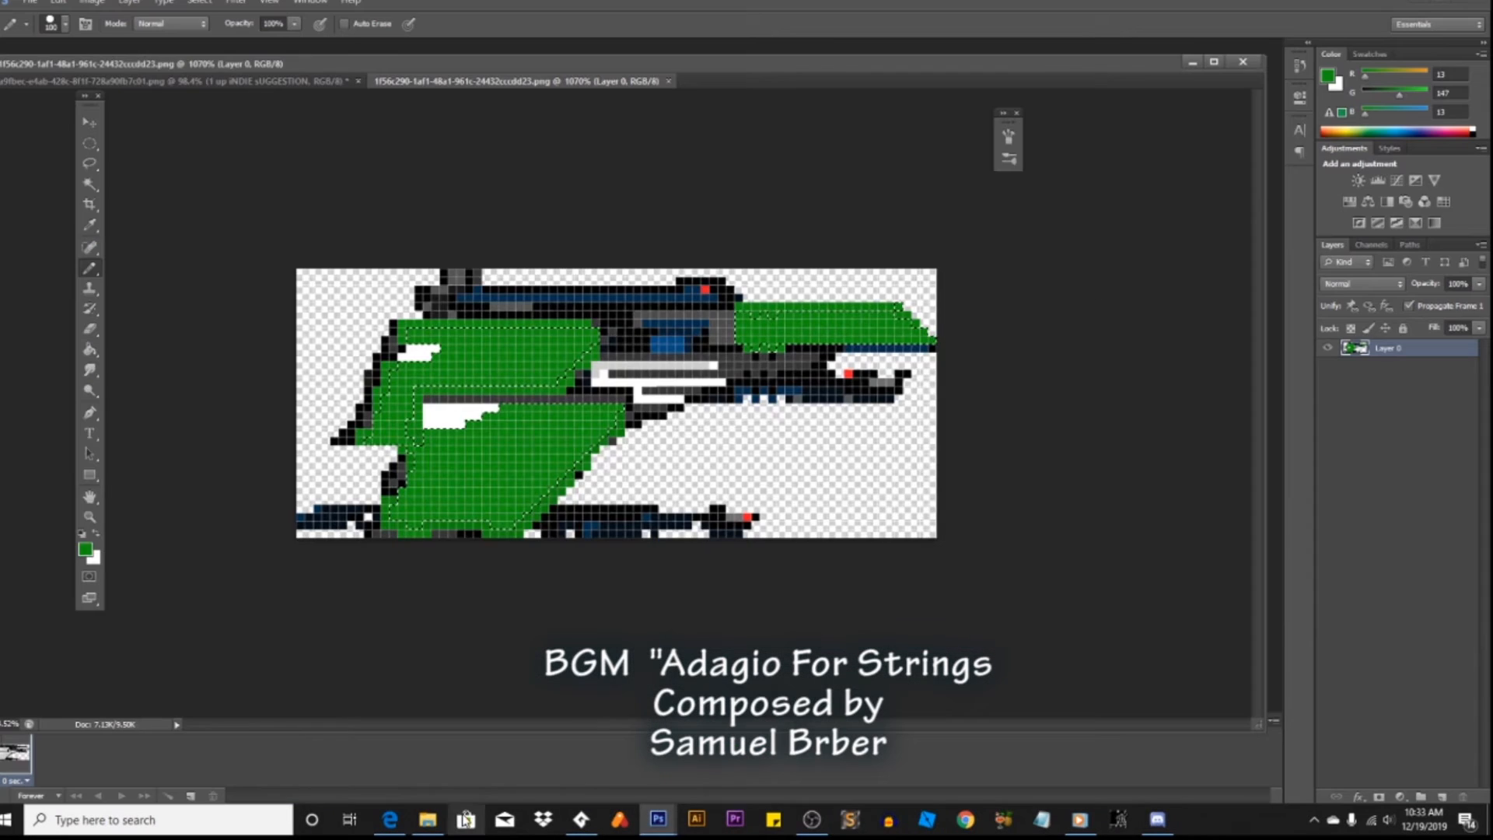
left_click(428, 819)
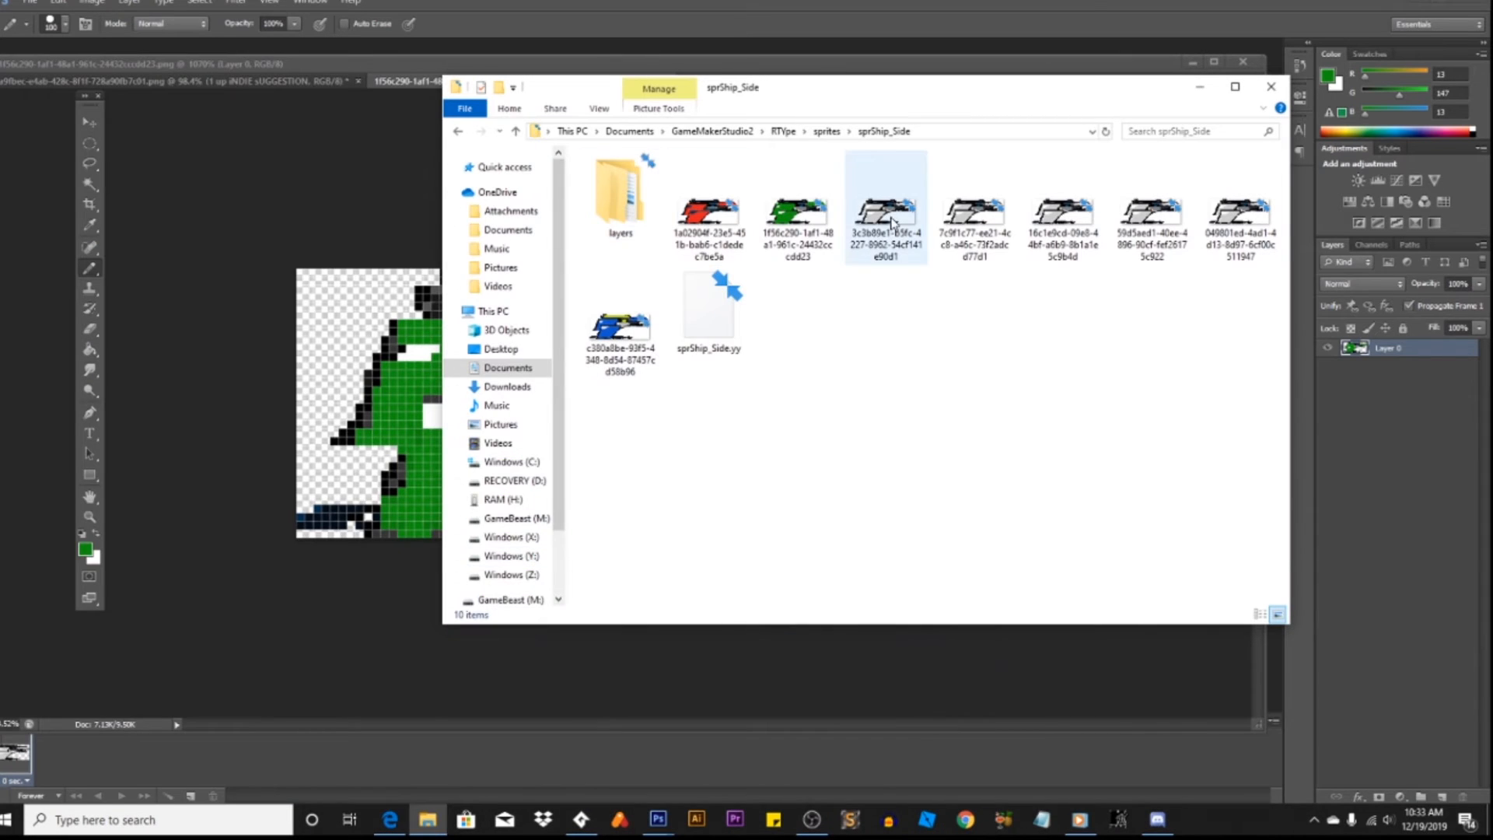
left_click_drag(892, 209, 660, 68)
scroll(658, 487, "up", 10, "alt")
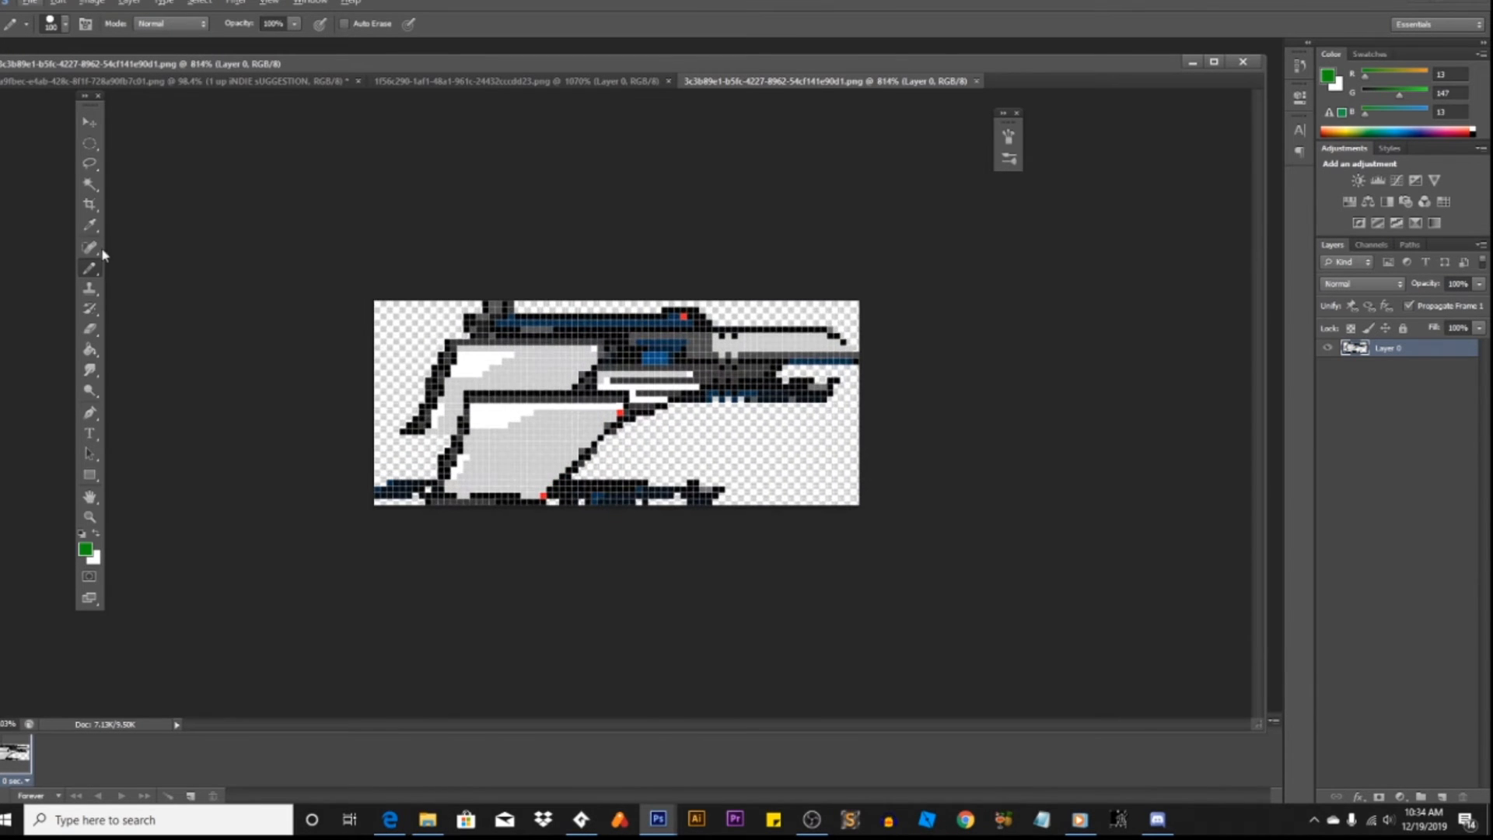
Step: Select the white wing highlights and the grey nose panel of the second ship with the Magic Wand
left_click(91, 185)
left_click(495, 432)
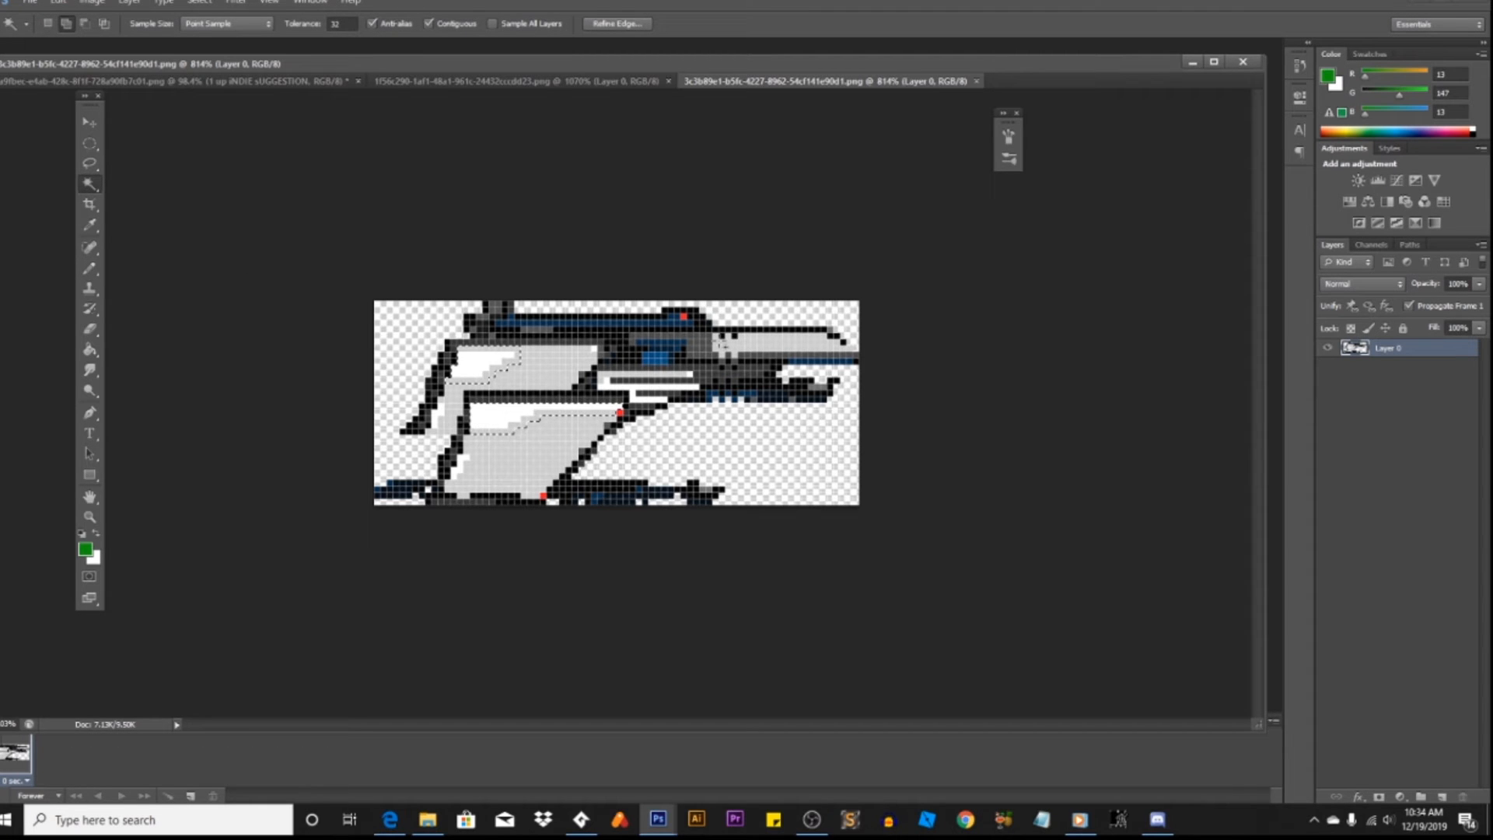
left_click(768, 347, "shift")
Step: Set the foreground colour to light pink (RGB 254, 103, 249) and paint the selected highlights and nose panel with the Pencil
left_click(86, 549)
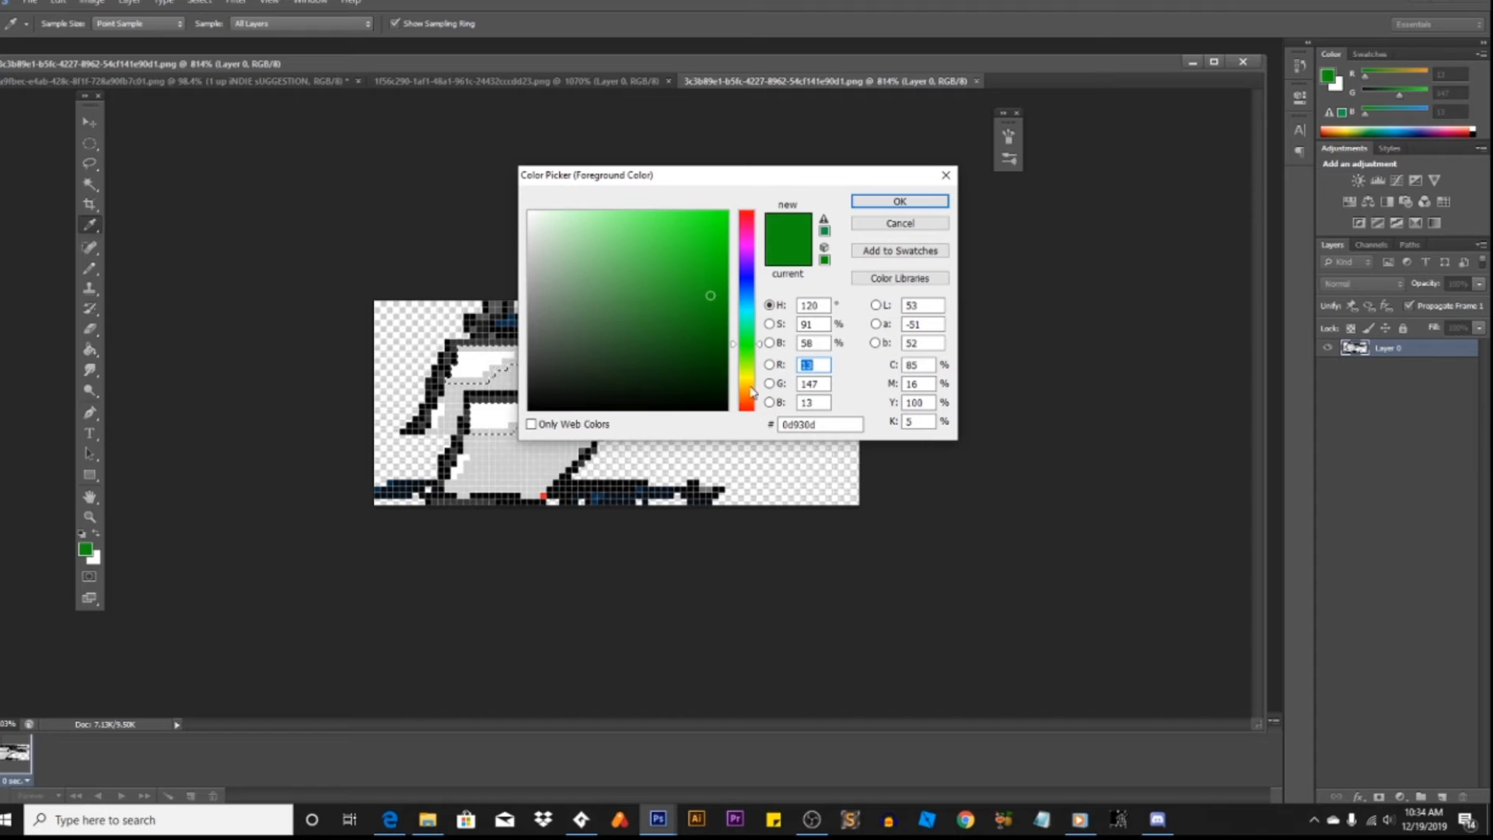
left_click_drag(741, 266, 749, 250)
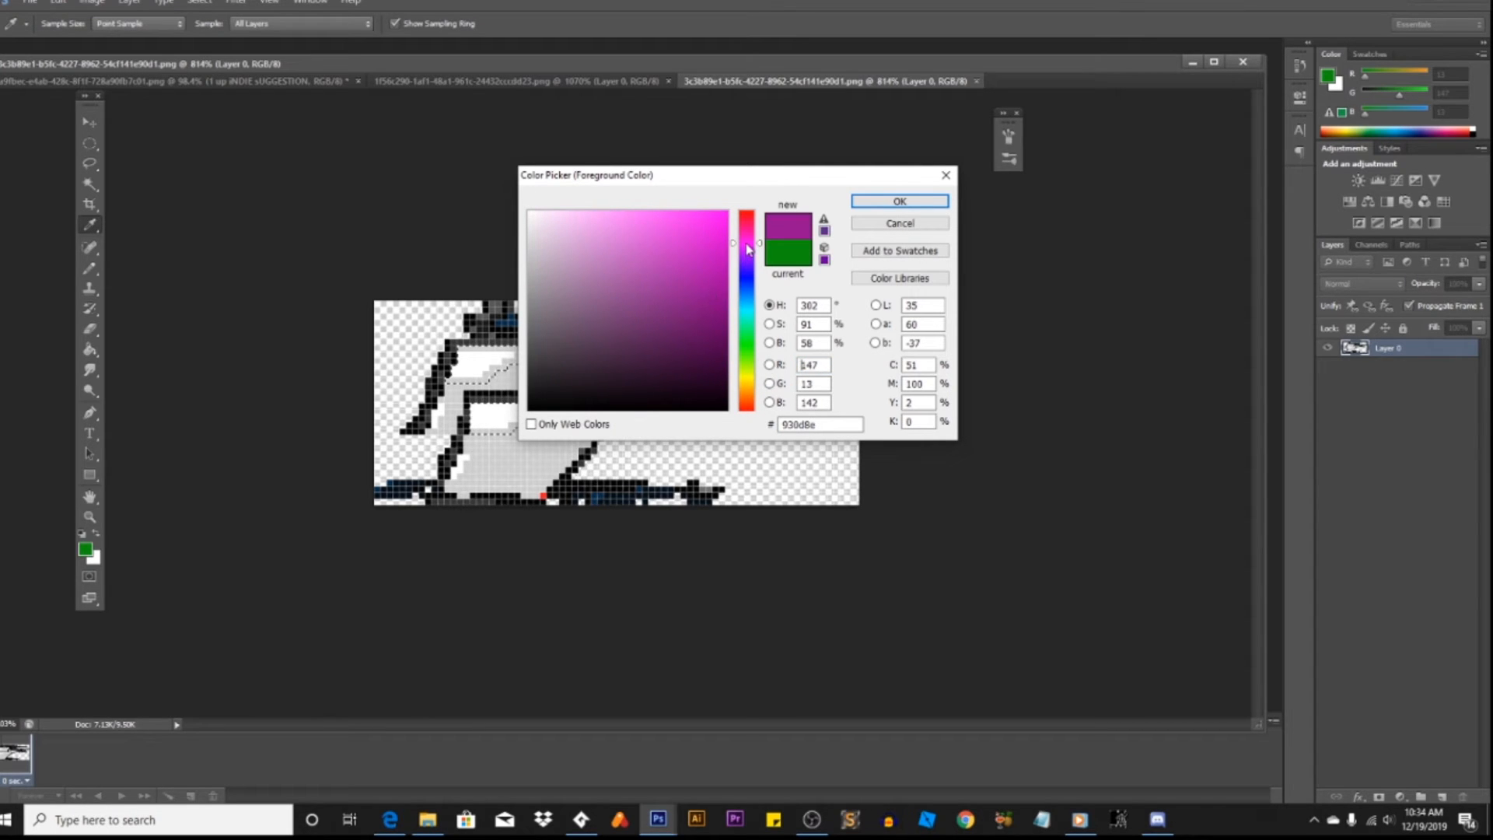
left_click(647, 212)
left_click(900, 202)
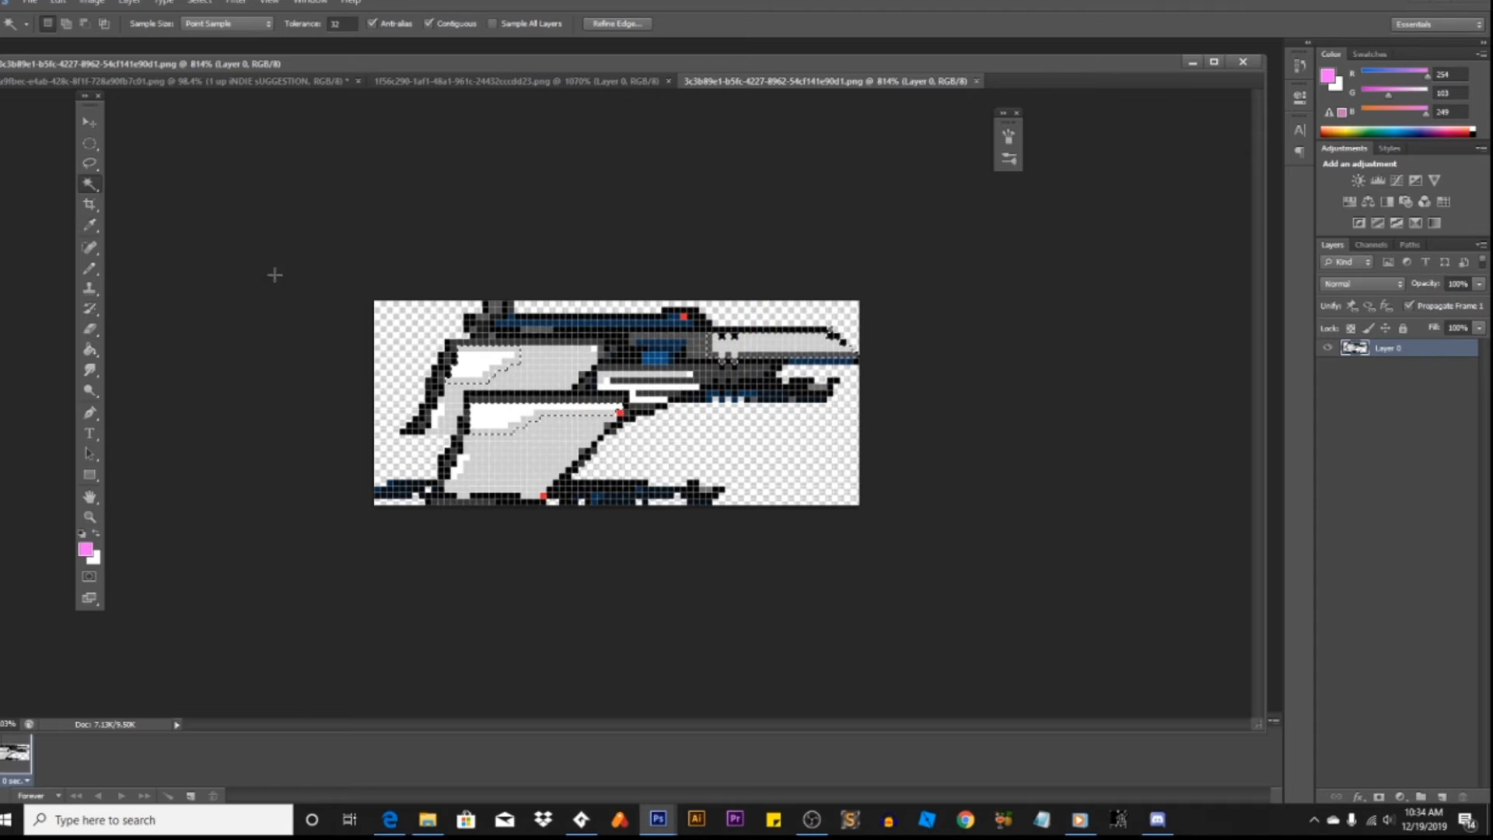
left_click(81, 272)
mouse_move(506, 374)
left_mouse_down()
mouse_move(397, 397)
mouse_move(508, 392)
left_mouse_up()
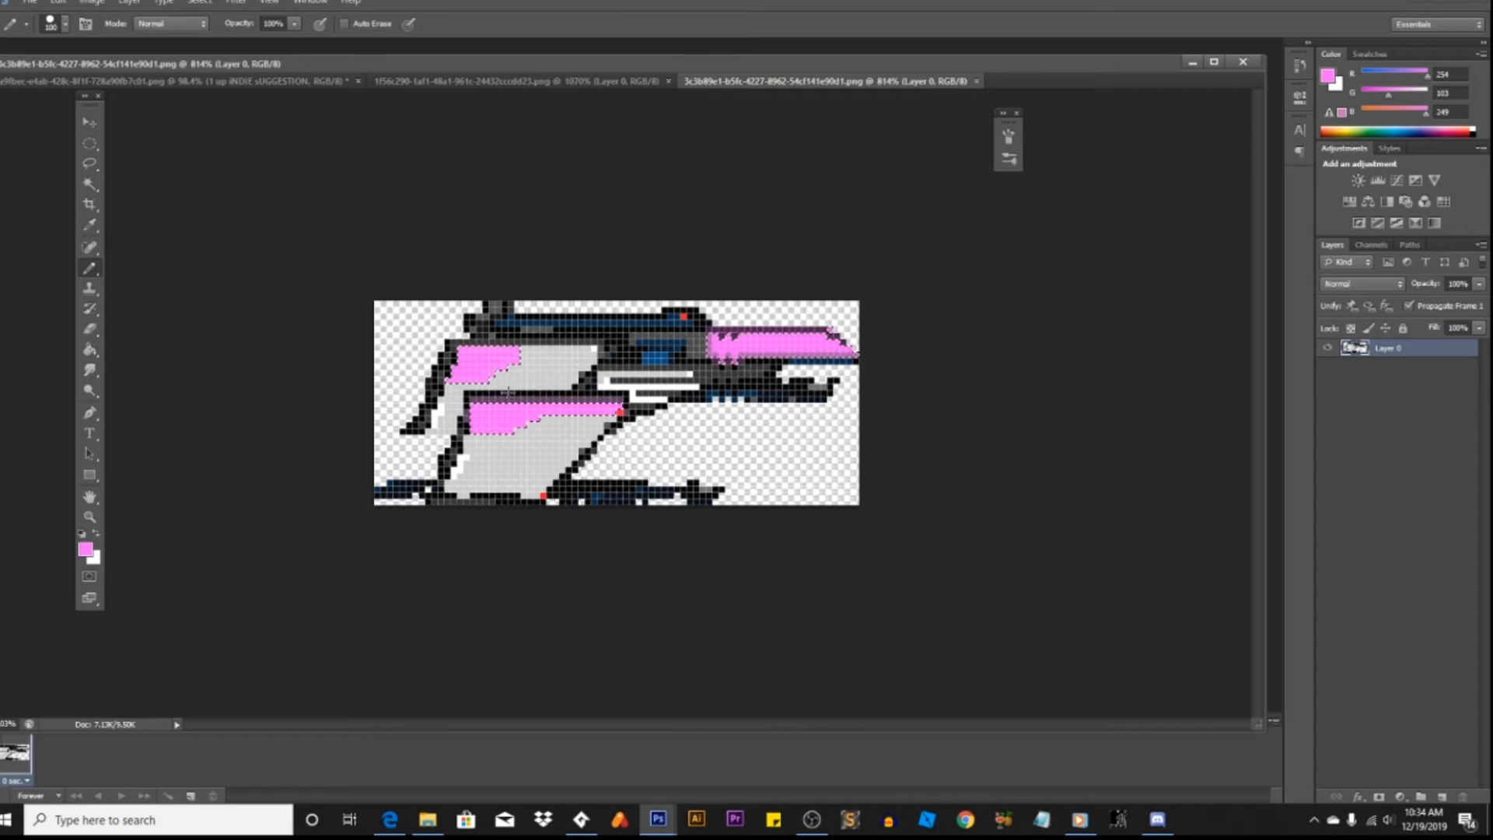
Step: Select the grey wing panels and paint them green (RGB 21, 164, 10) with the Pencil
left_click(88, 185)
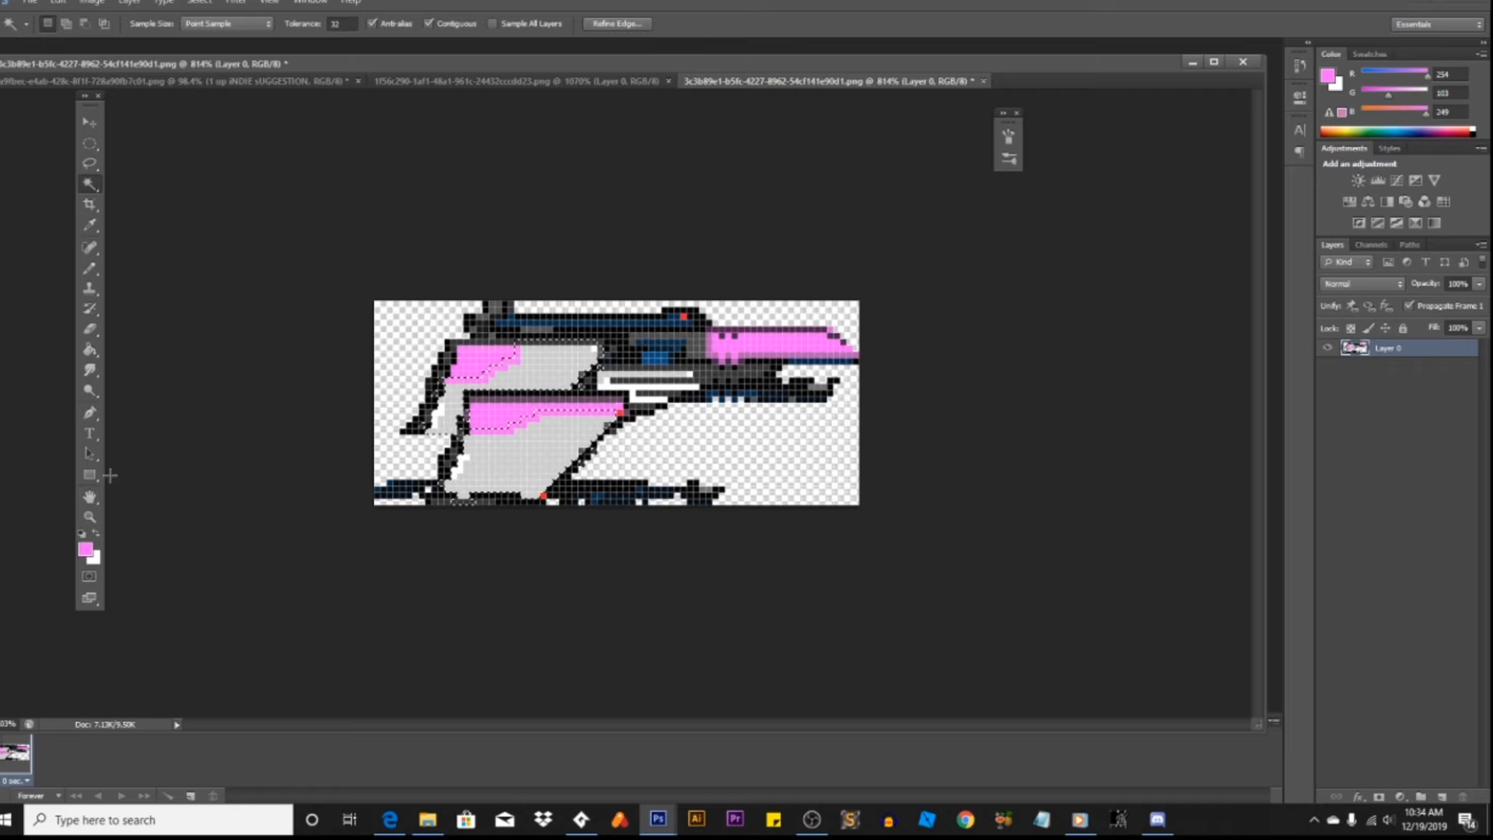
left_click(86, 549)
left_click(745, 348)
left_click(712, 291)
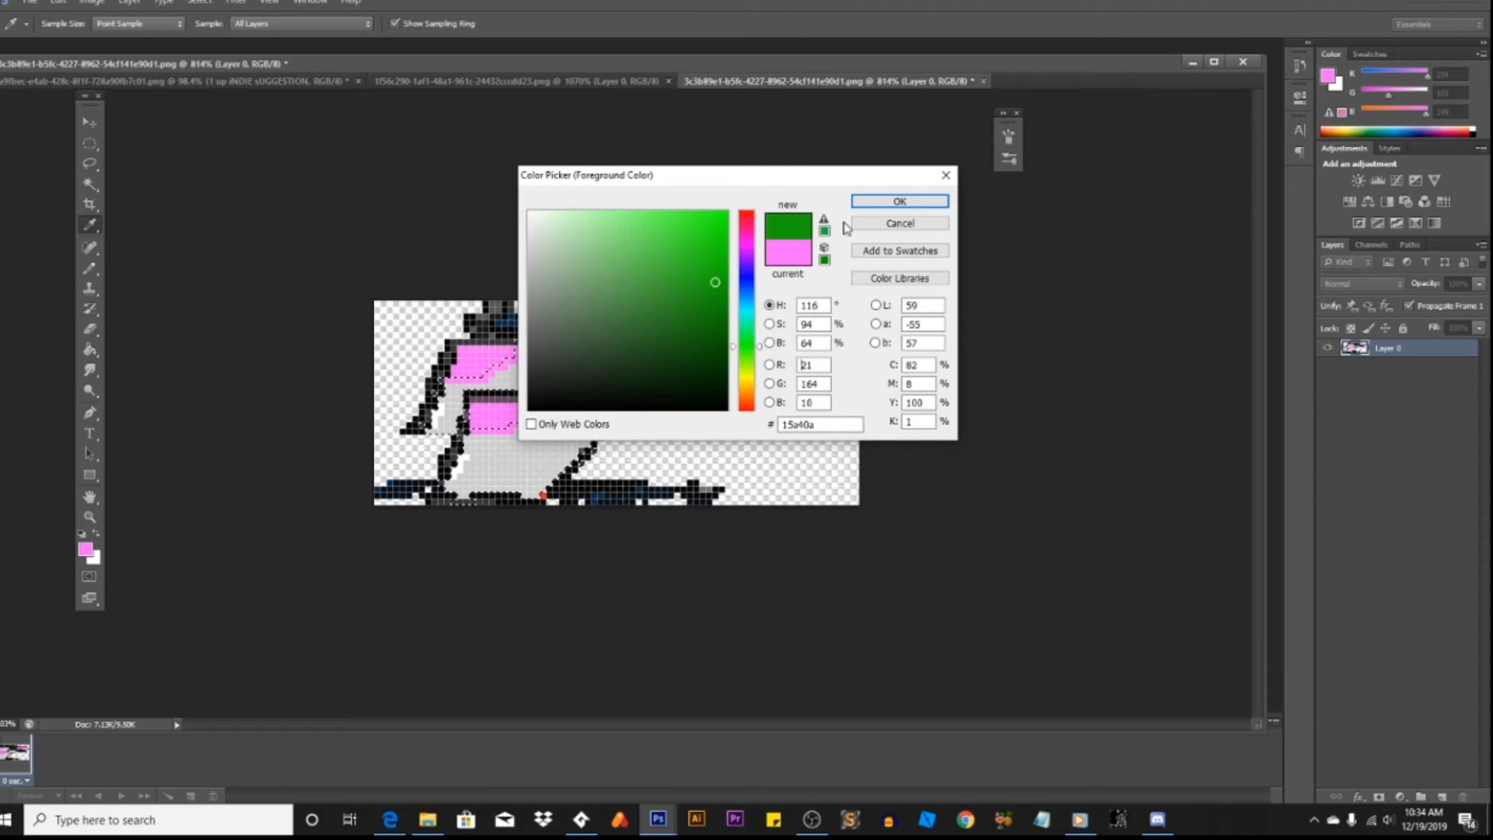
left_click(900, 202)
left_click(92, 267)
key("alt+BackSpace")
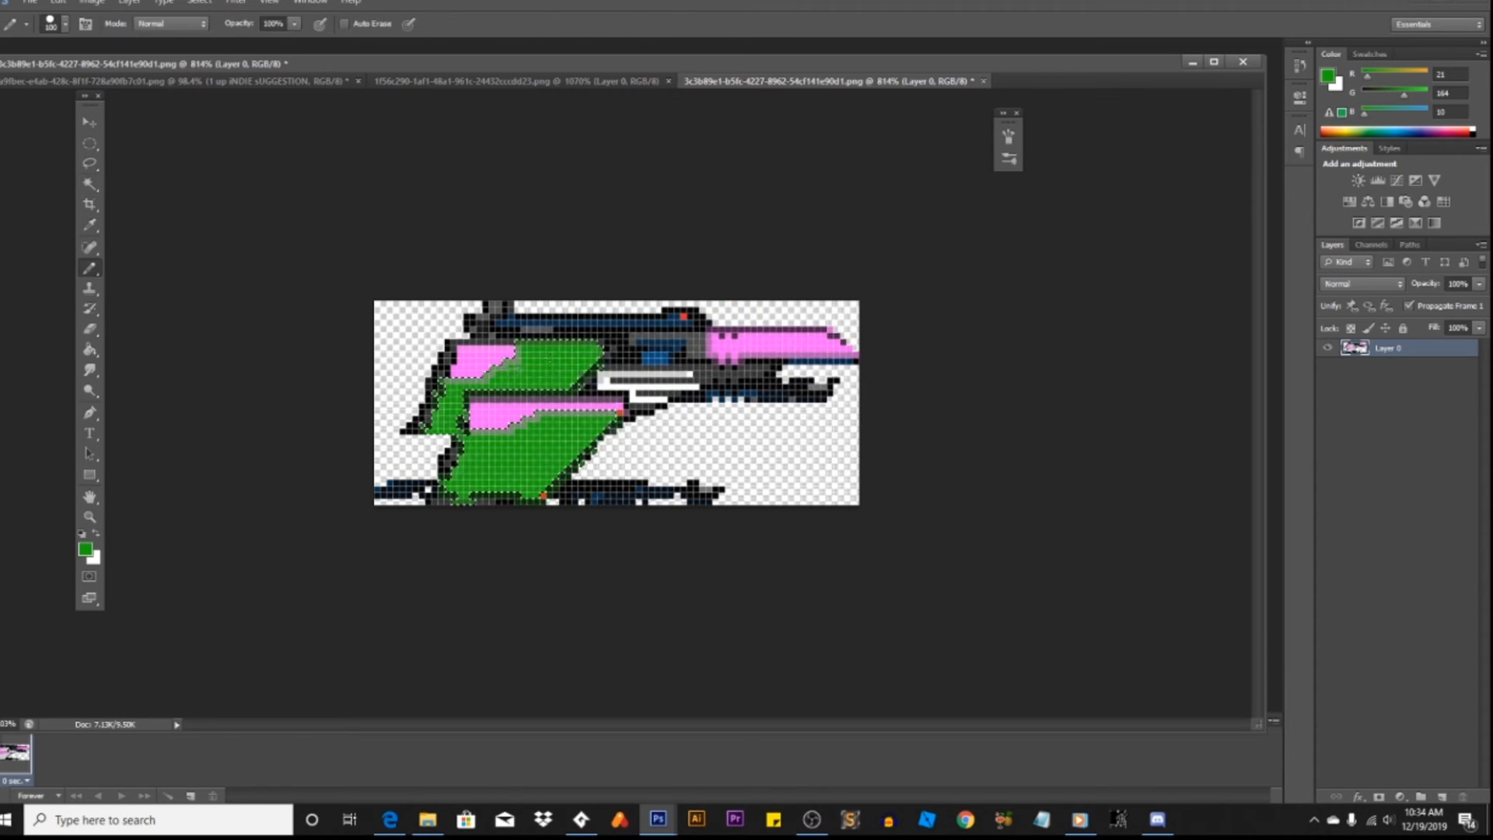
key("i")
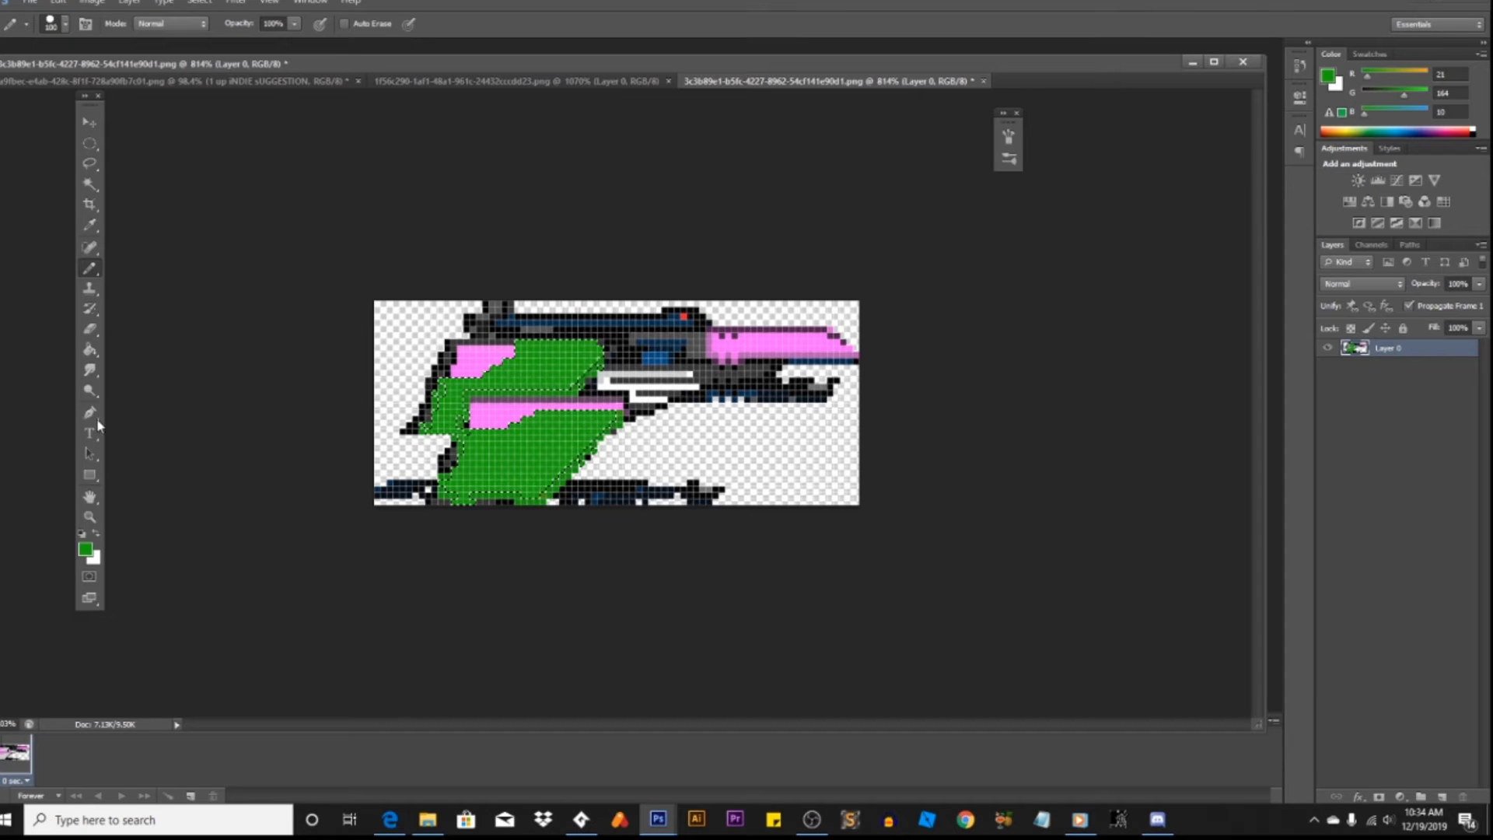
Step: Set the foreground colour to dark red (RGB 117, 26, 14) and paint over the selected wing panels
left_click(86, 549)
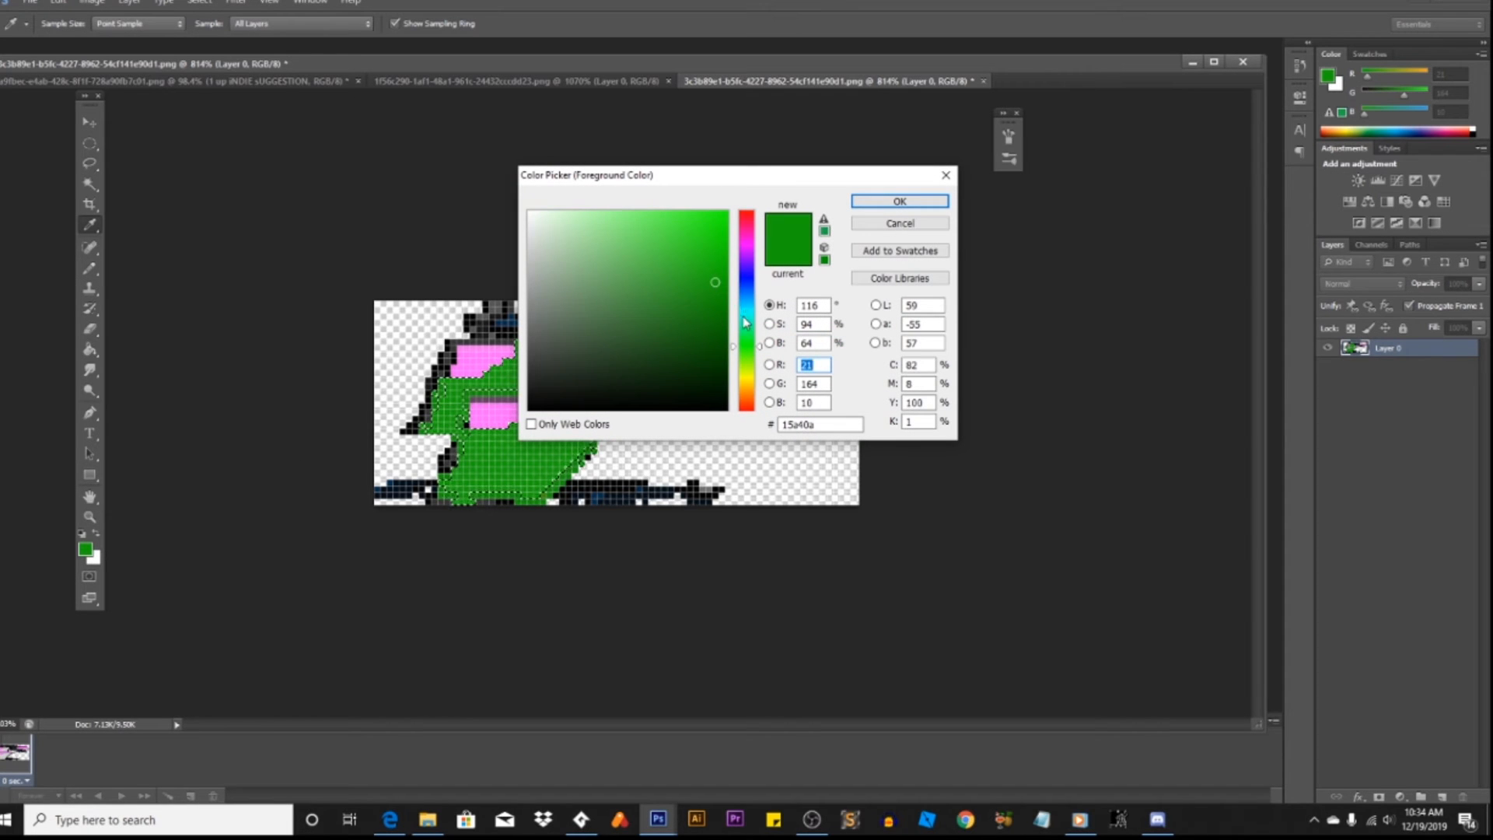
left_click(744, 317)
left_click(749, 407)
left_click(704, 319)
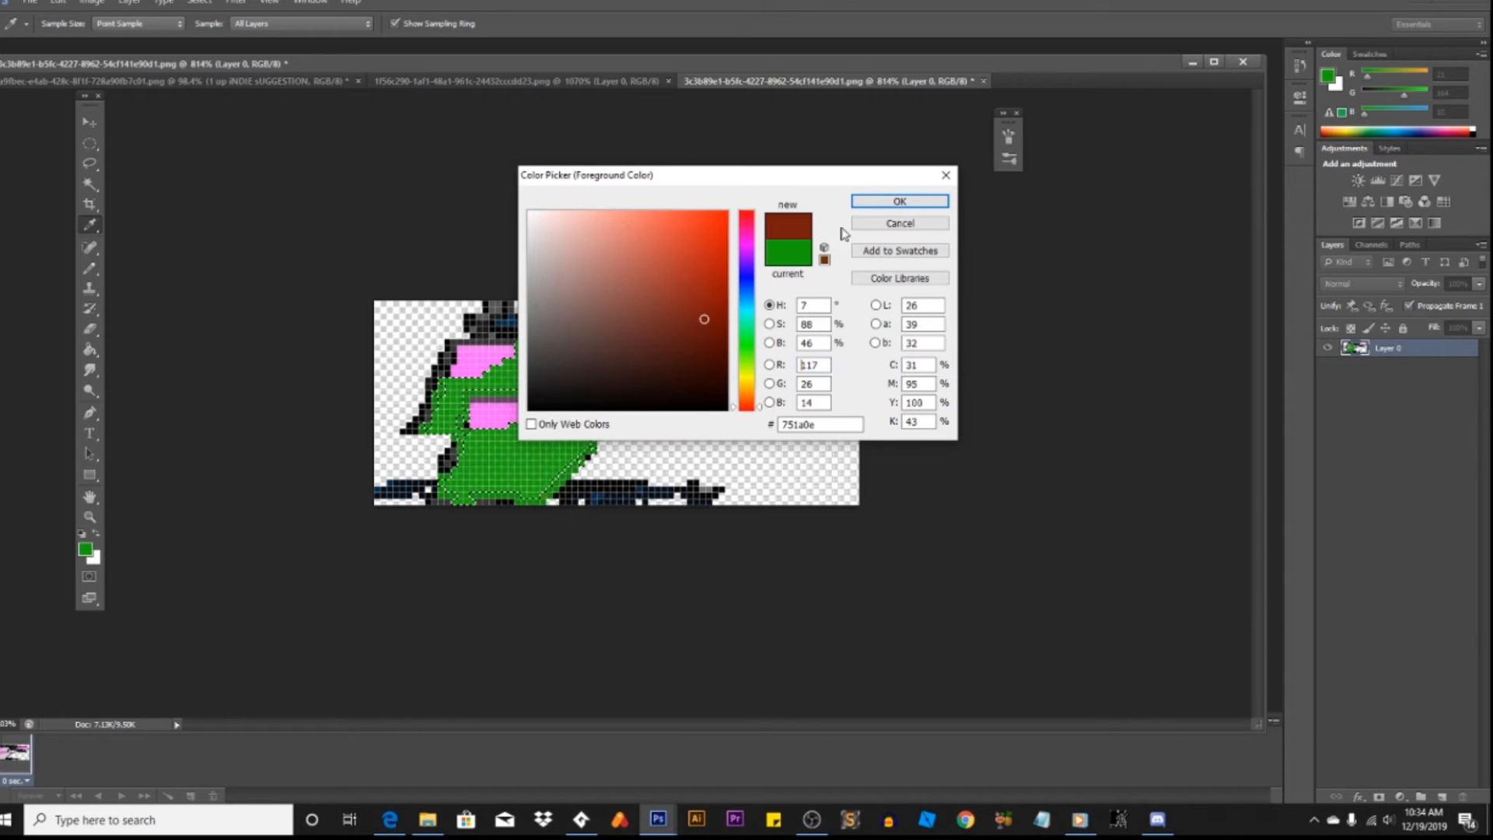
left_click(900, 202)
key("b")
key("alt+Delete")
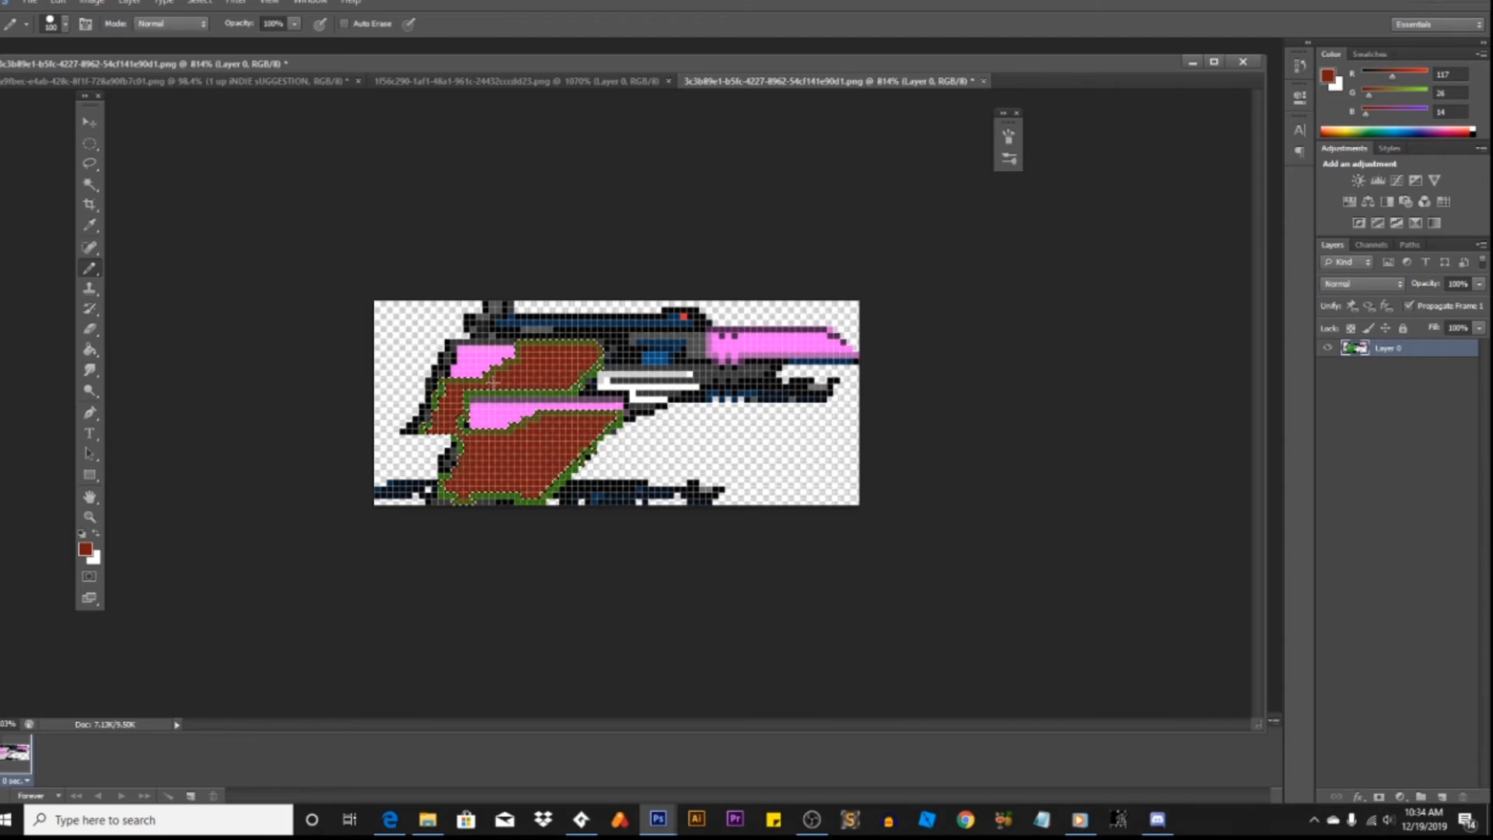
Step: Save the pink and dark red ship image to its original file
left_click(89, 163)
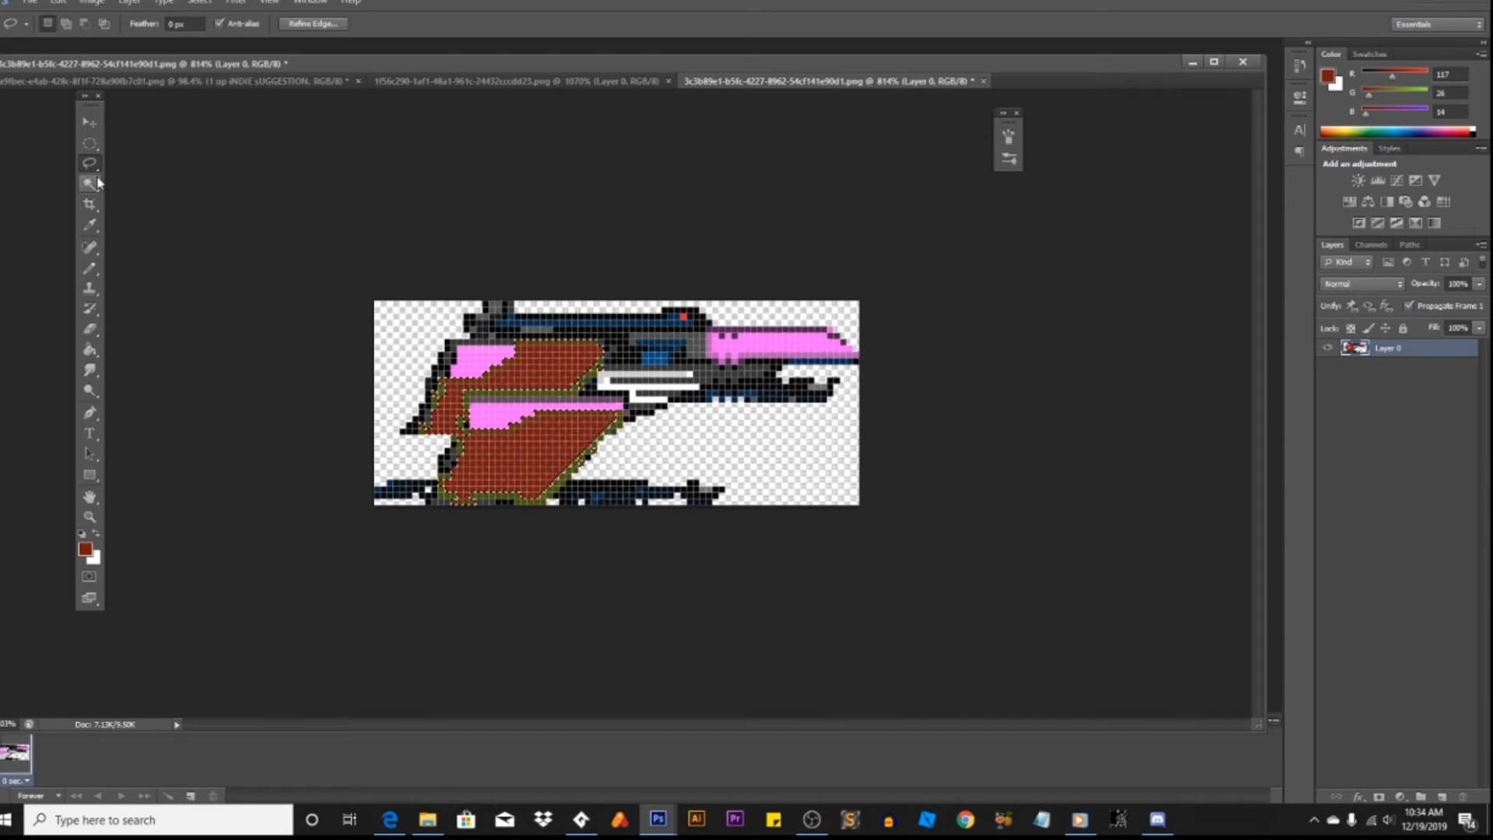
left_click(30, 3)
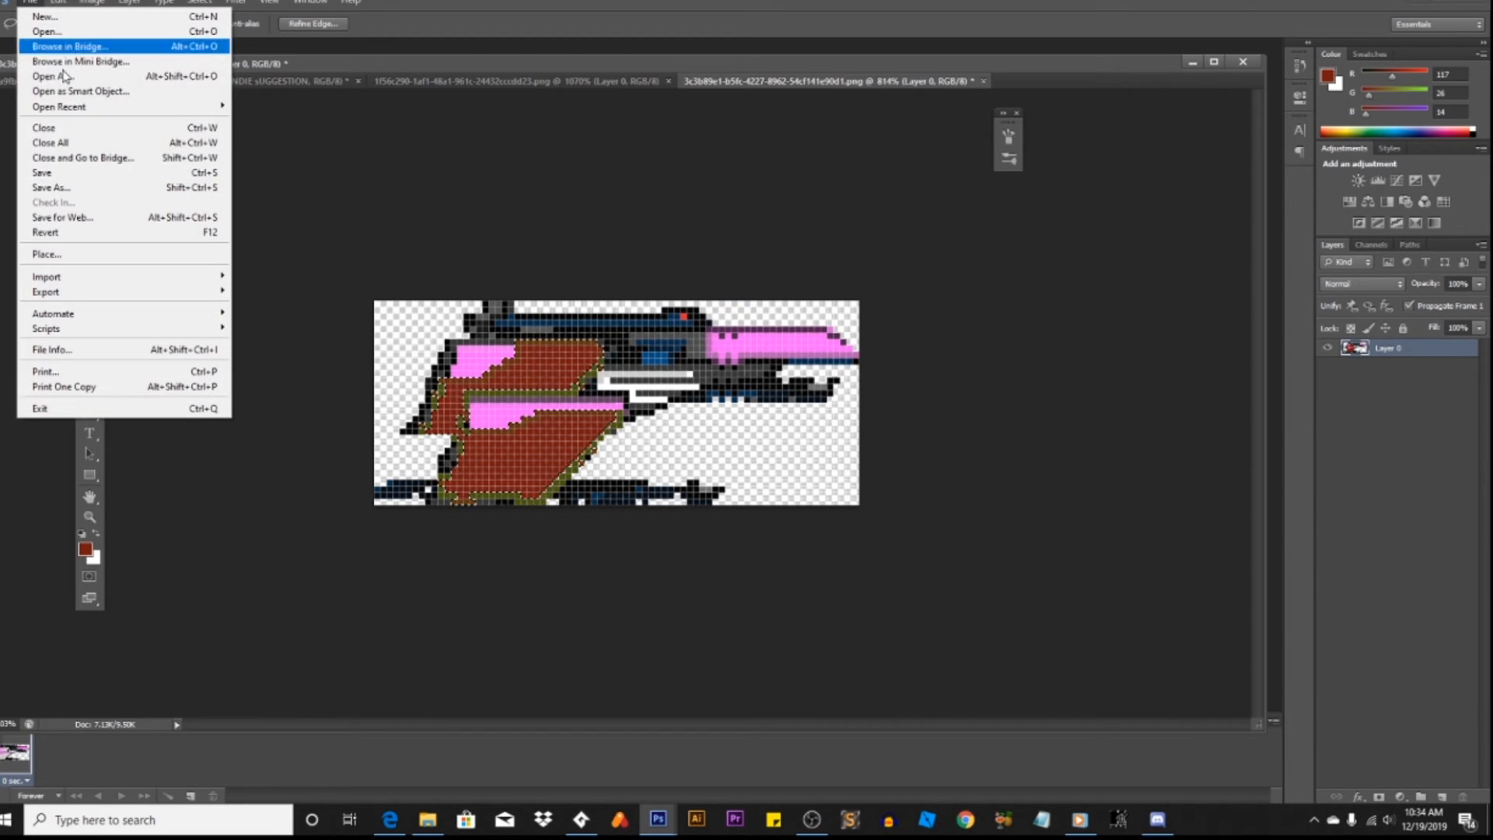
left_click(62, 175)
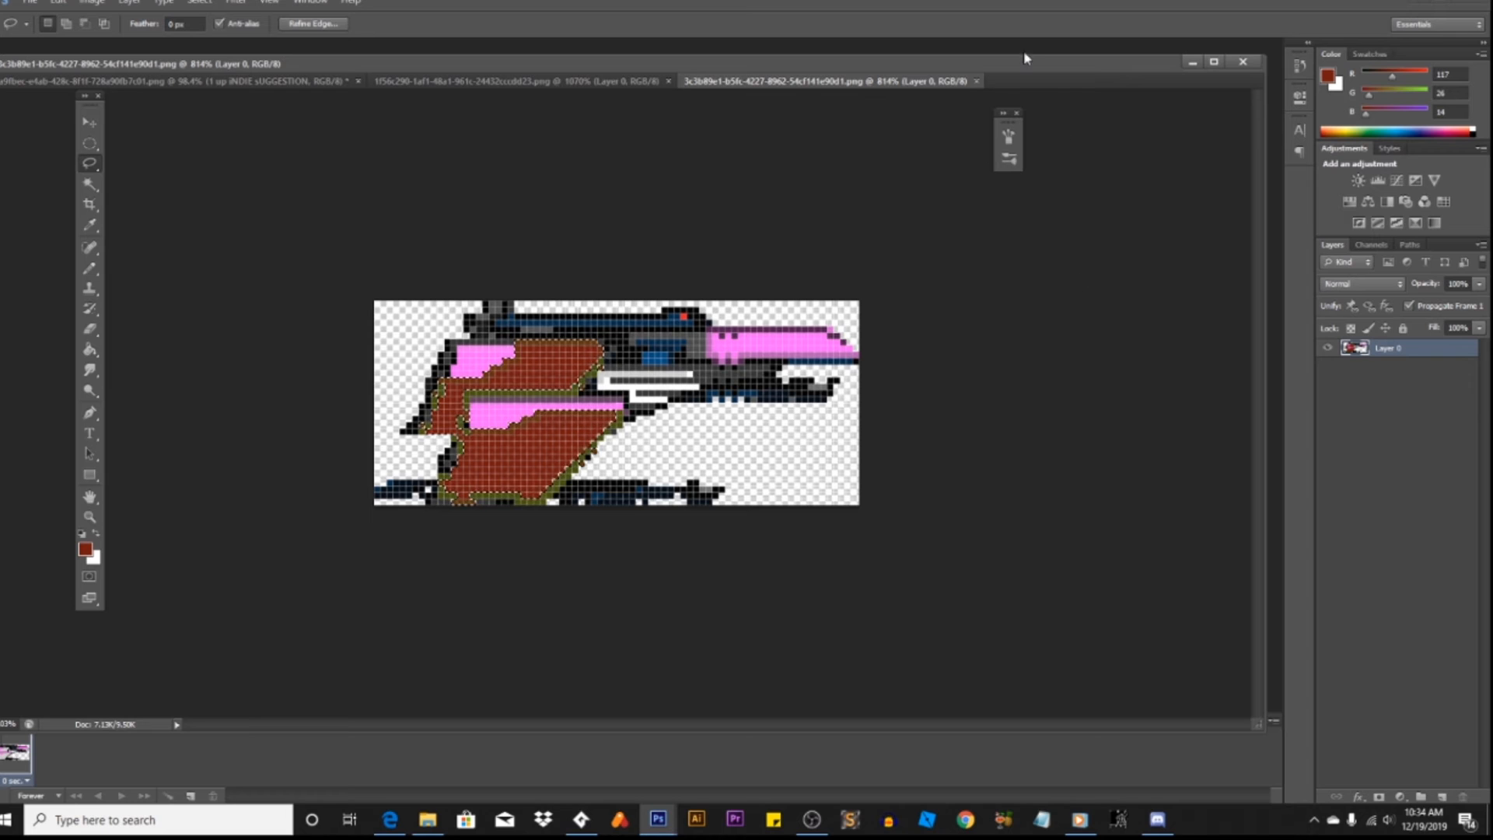
Step: Switch to GameMaker Studio 2, reload the modified project resources and display frame 2 of sprShip_Side
left_click(582, 819)
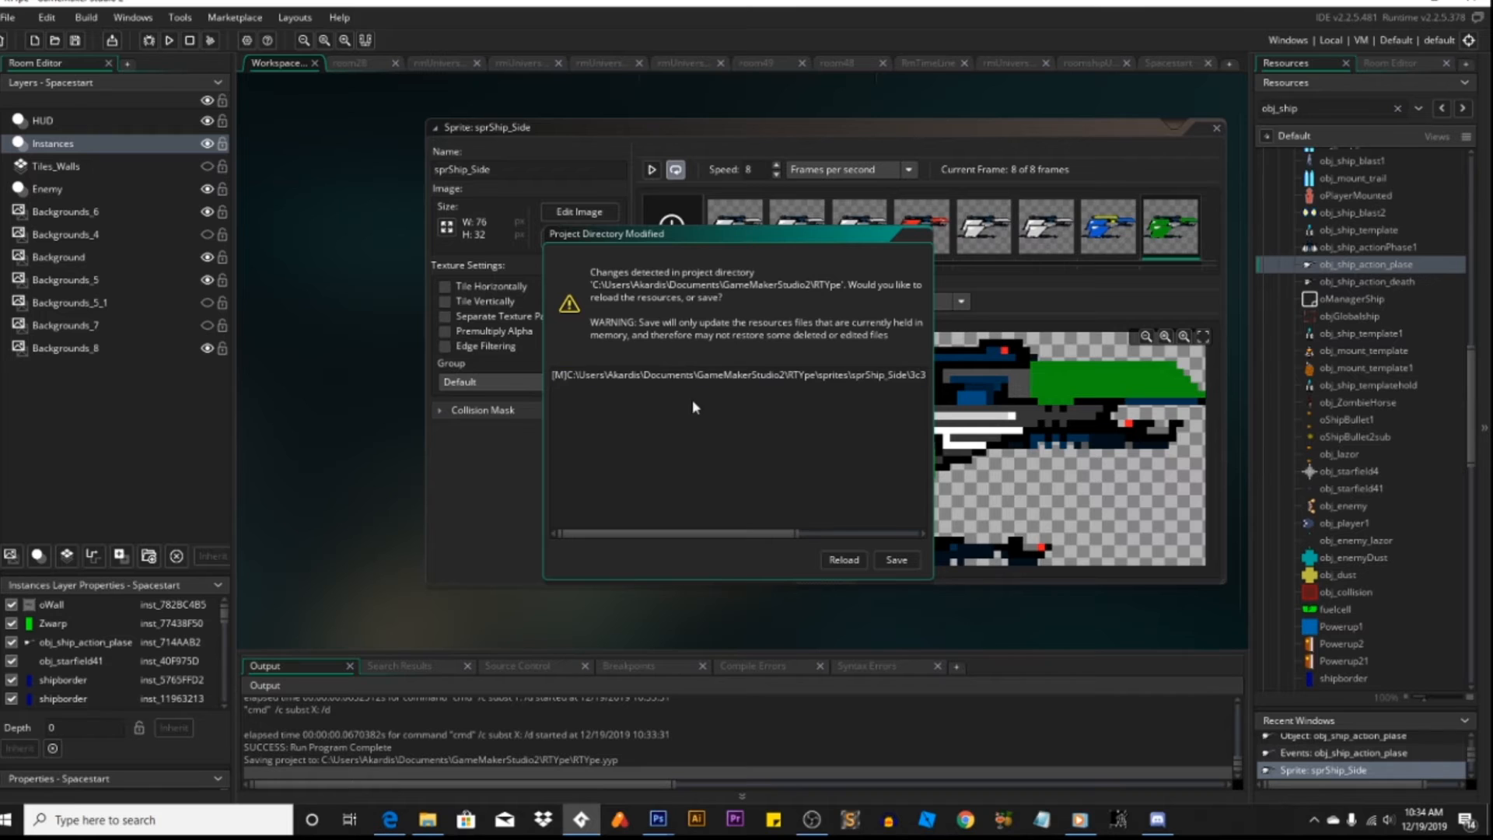
left_click(833, 561)
left_click(800, 249)
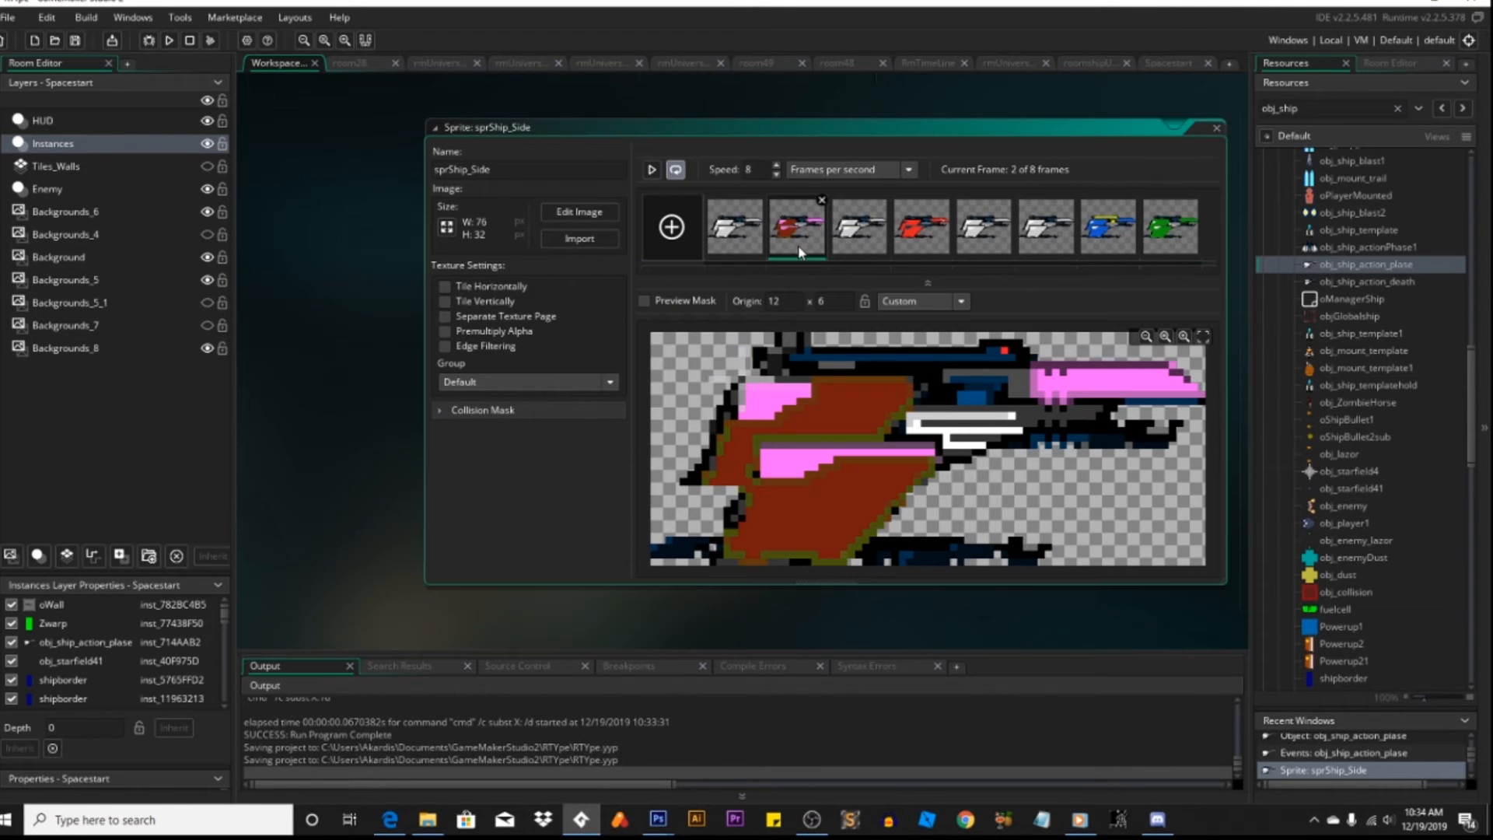
Step: Look through the green, blue and original white ship frames of sprShip_Side, and run the game
left_click(1164, 237)
left_click(1114, 233)
left_click(735, 233)
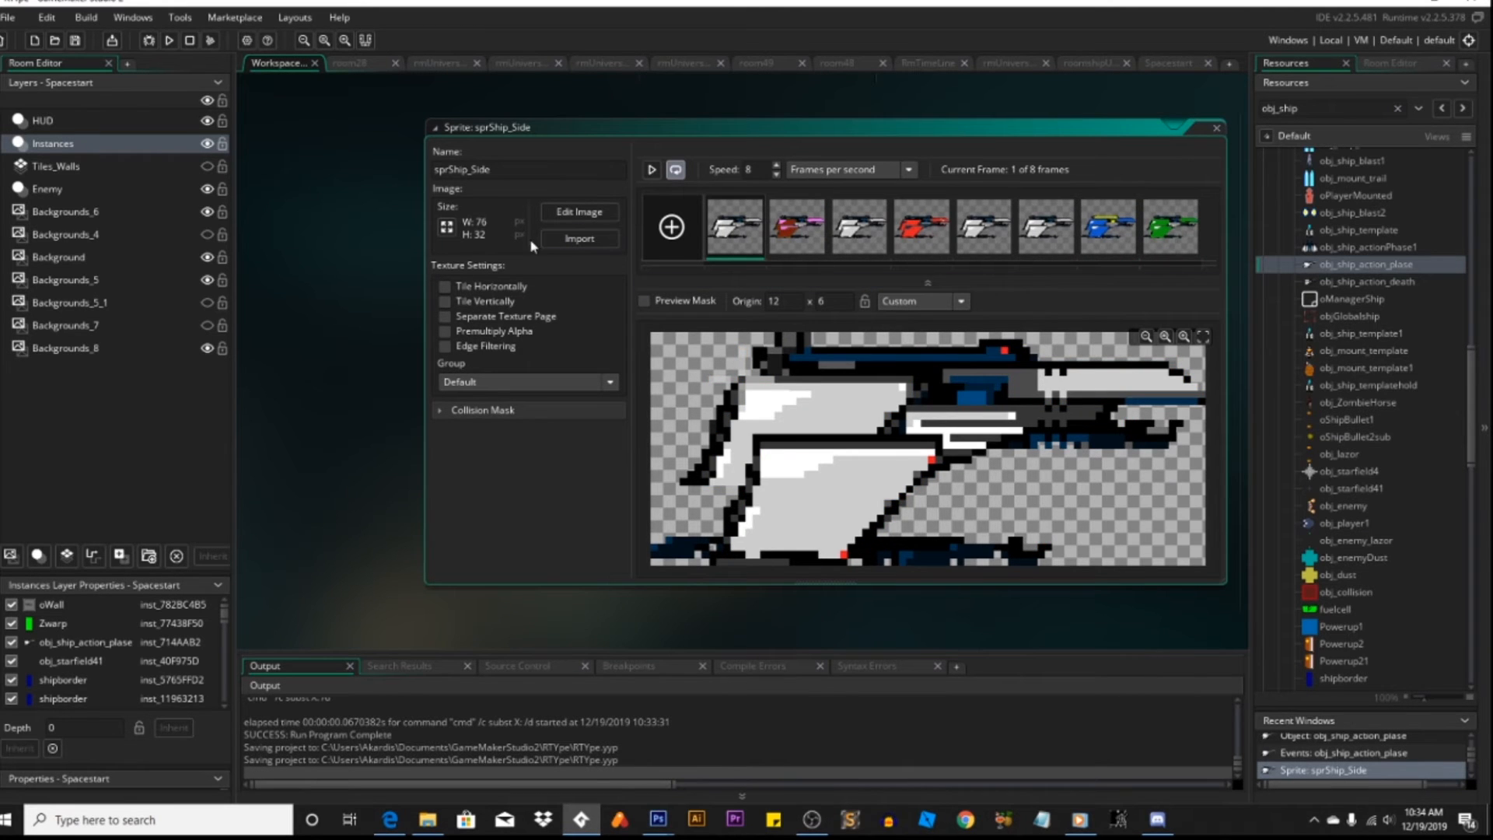
left_click(168, 40)
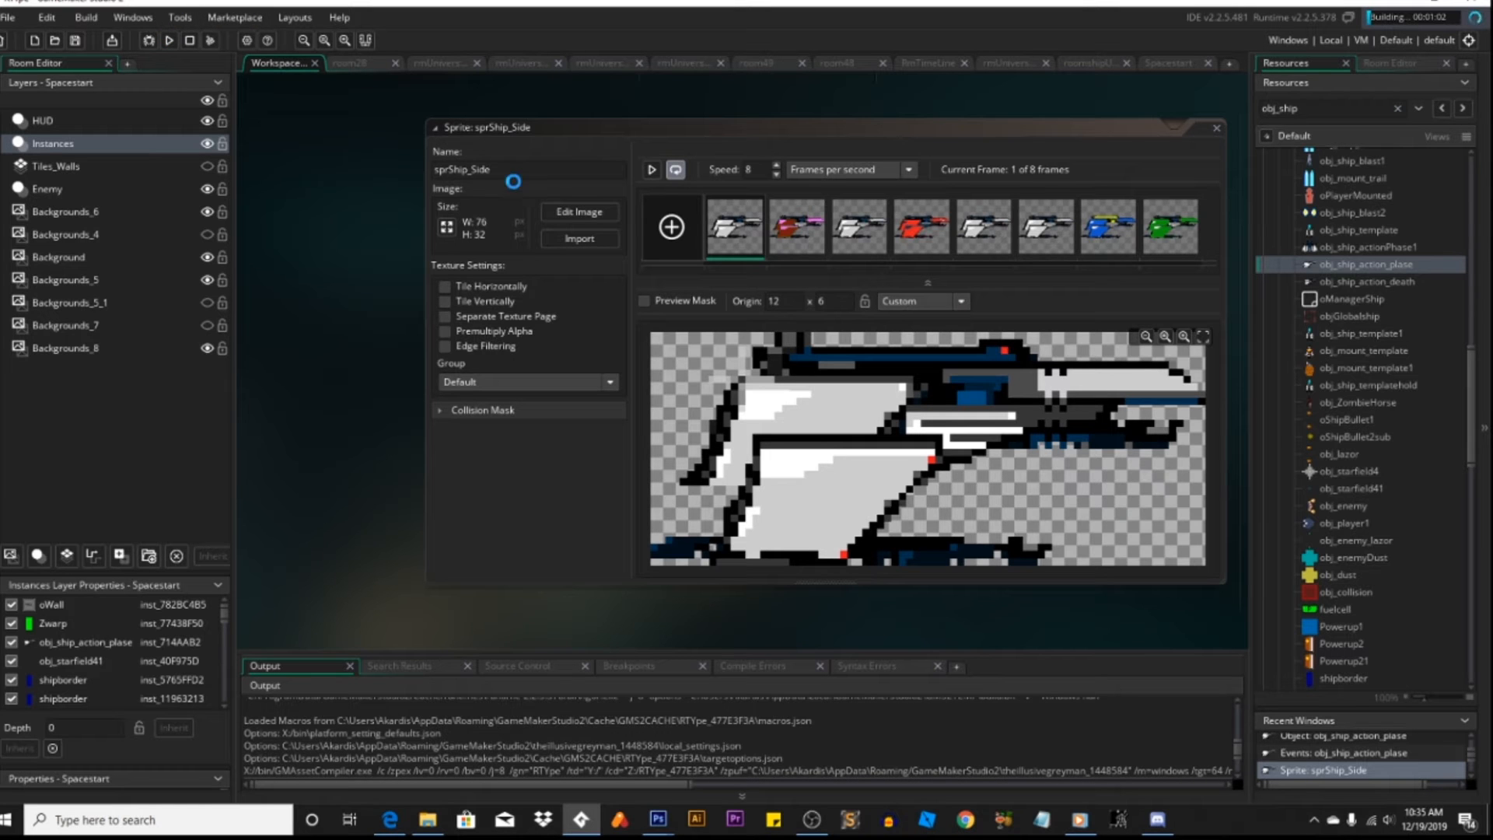
left_click(663, 821)
left_click(703, 744)
left_click(736, 773)
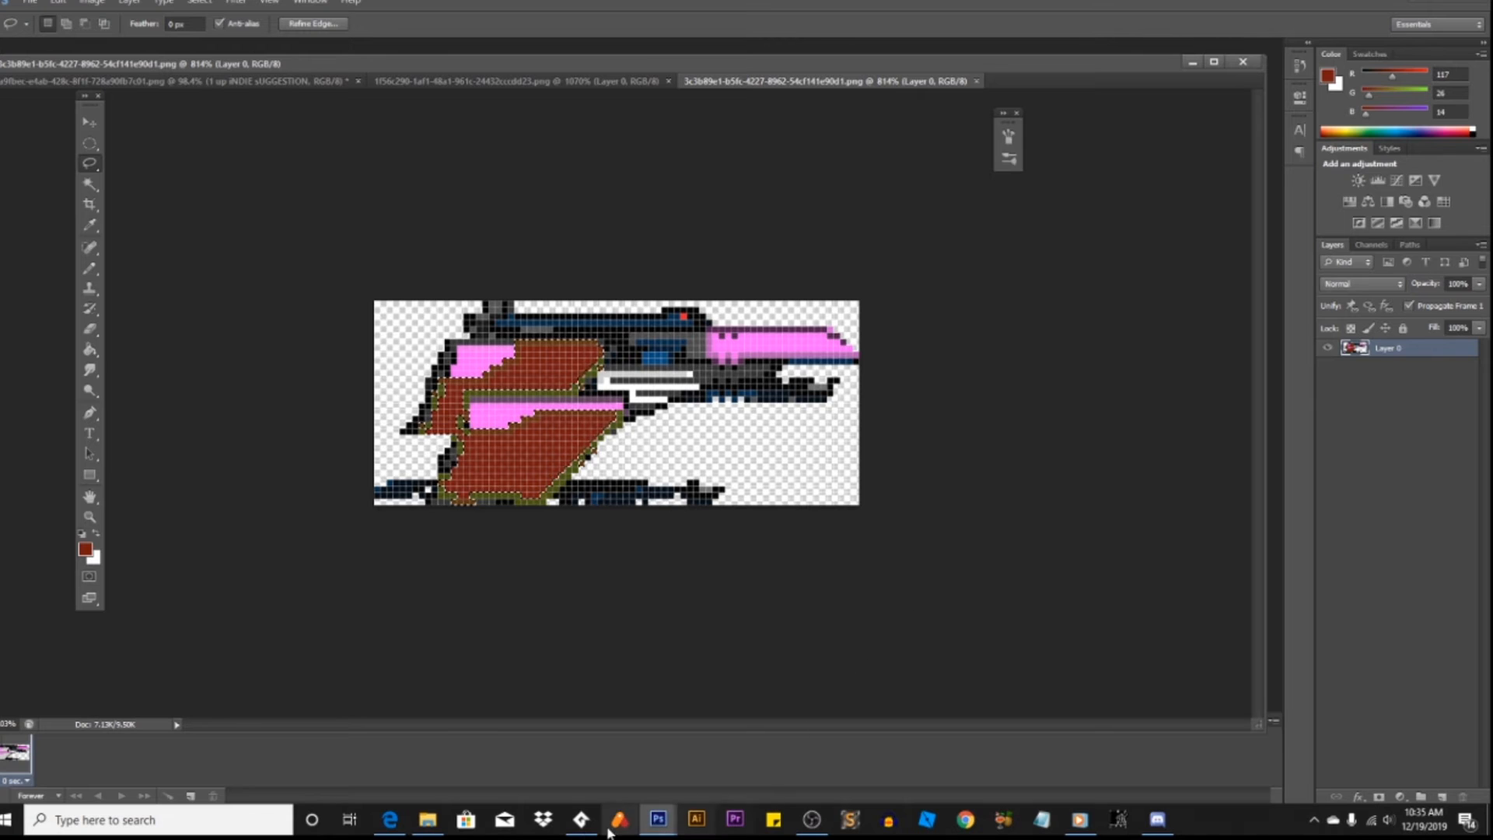
key("alt+Tab")
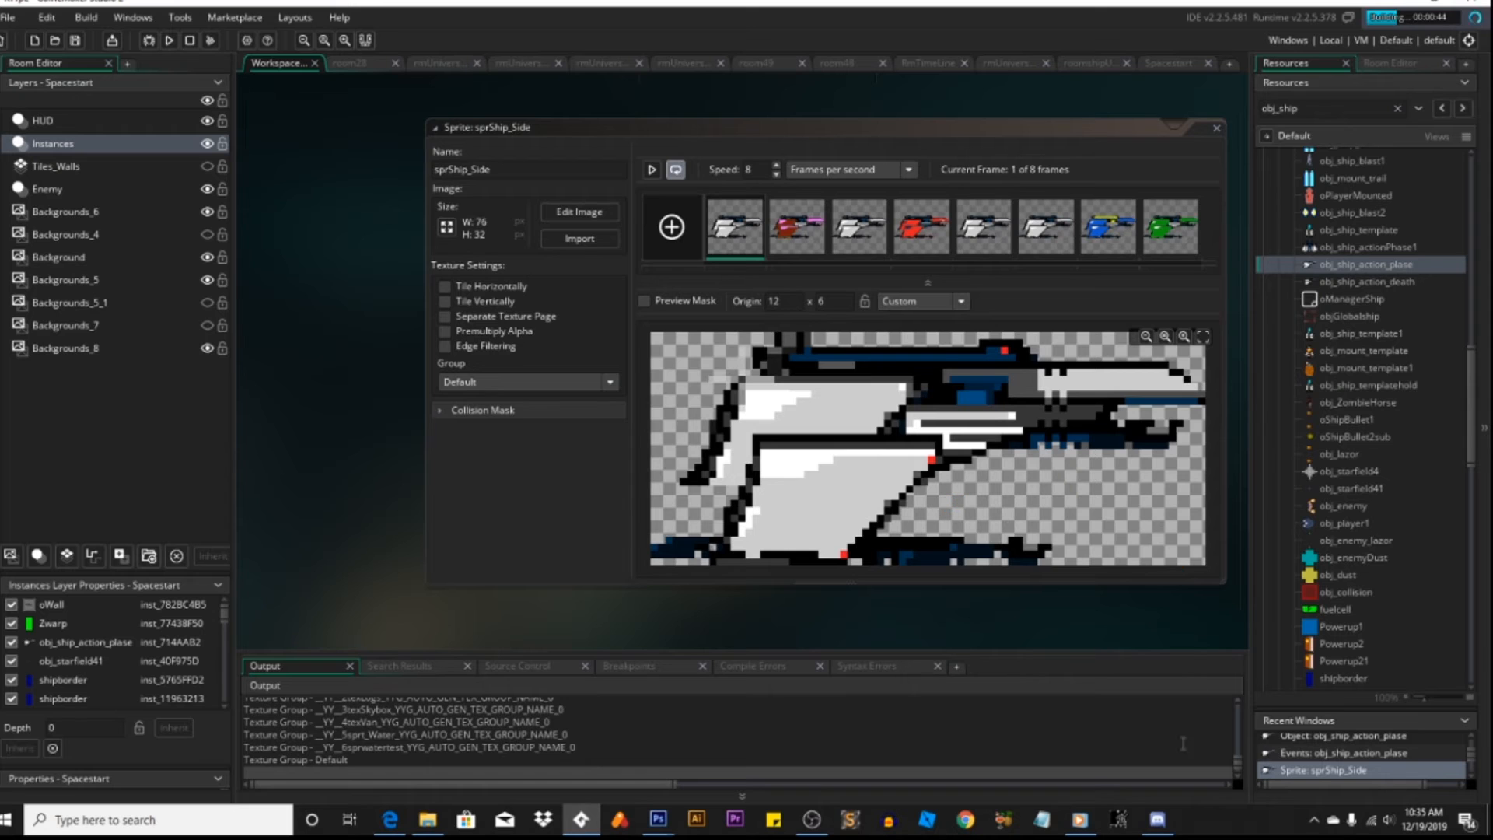
mouse_move(674, 831)
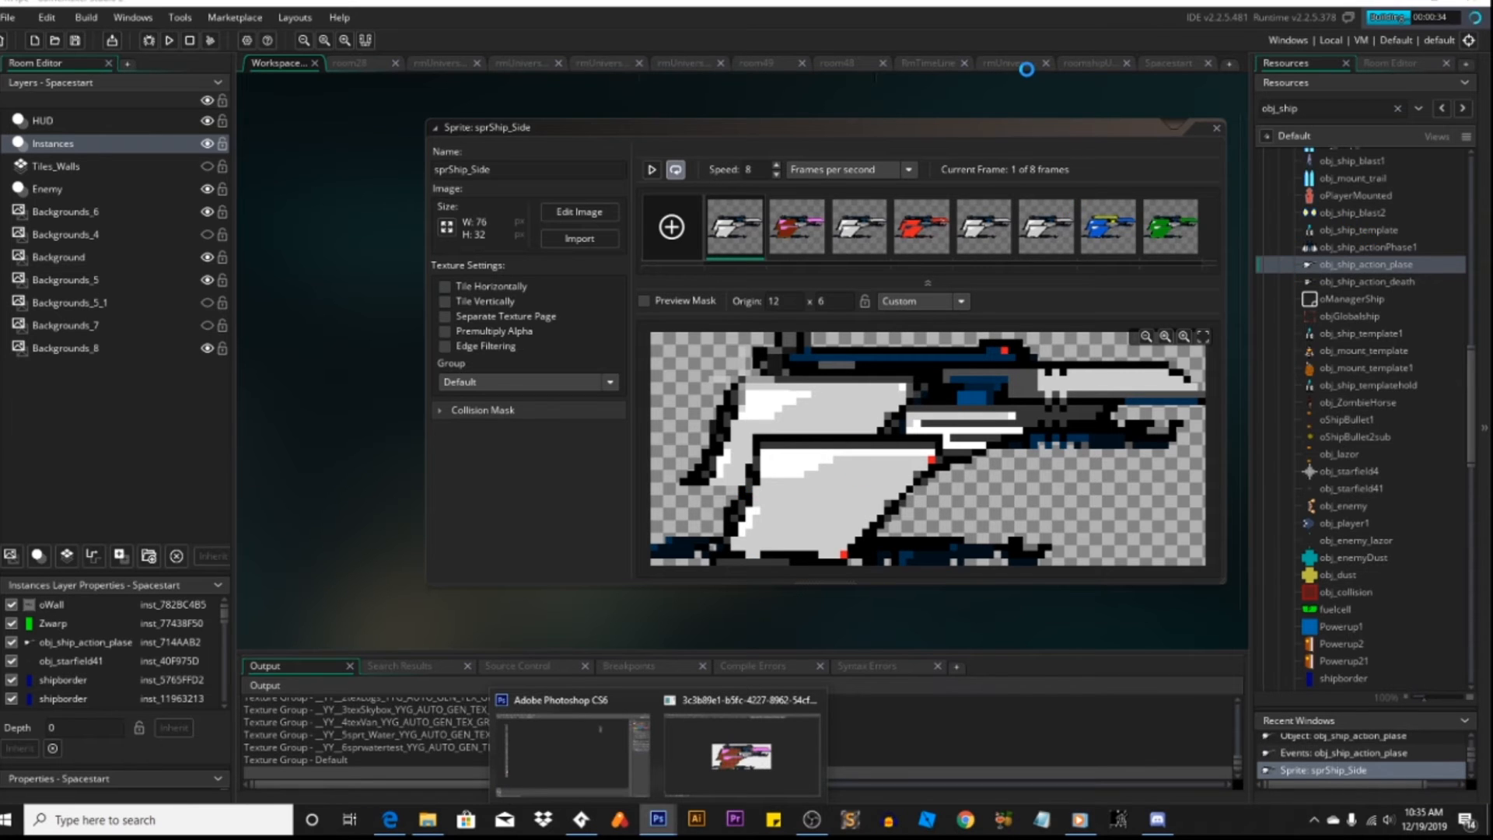
Step: Examine the full layout of the Spacestart room during the build, and compare it with the rmUniverse_template1 room
left_click(1164, 64)
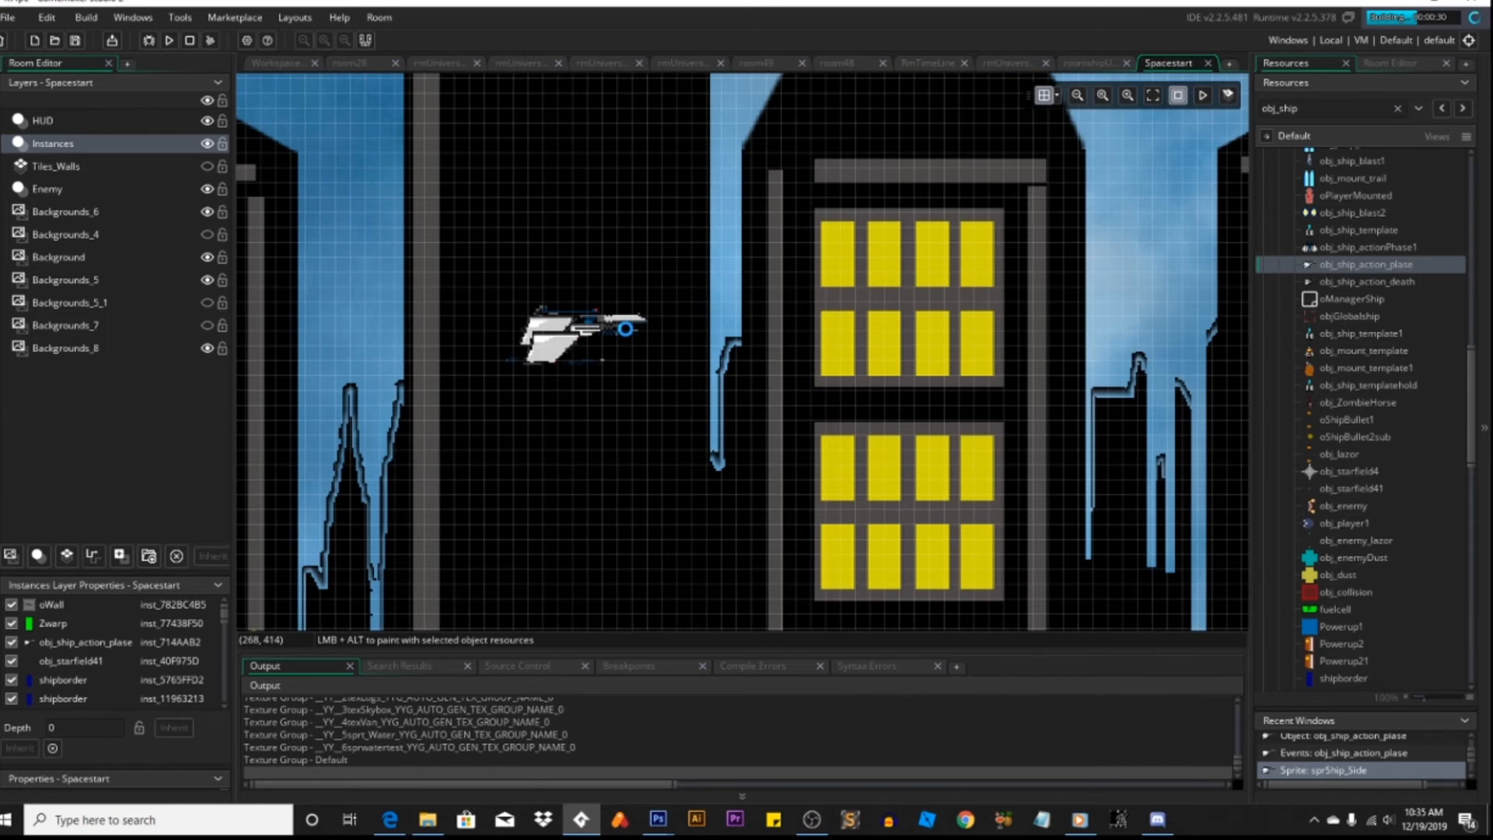
scroll(626, 329, "down", 3, "ctrl")
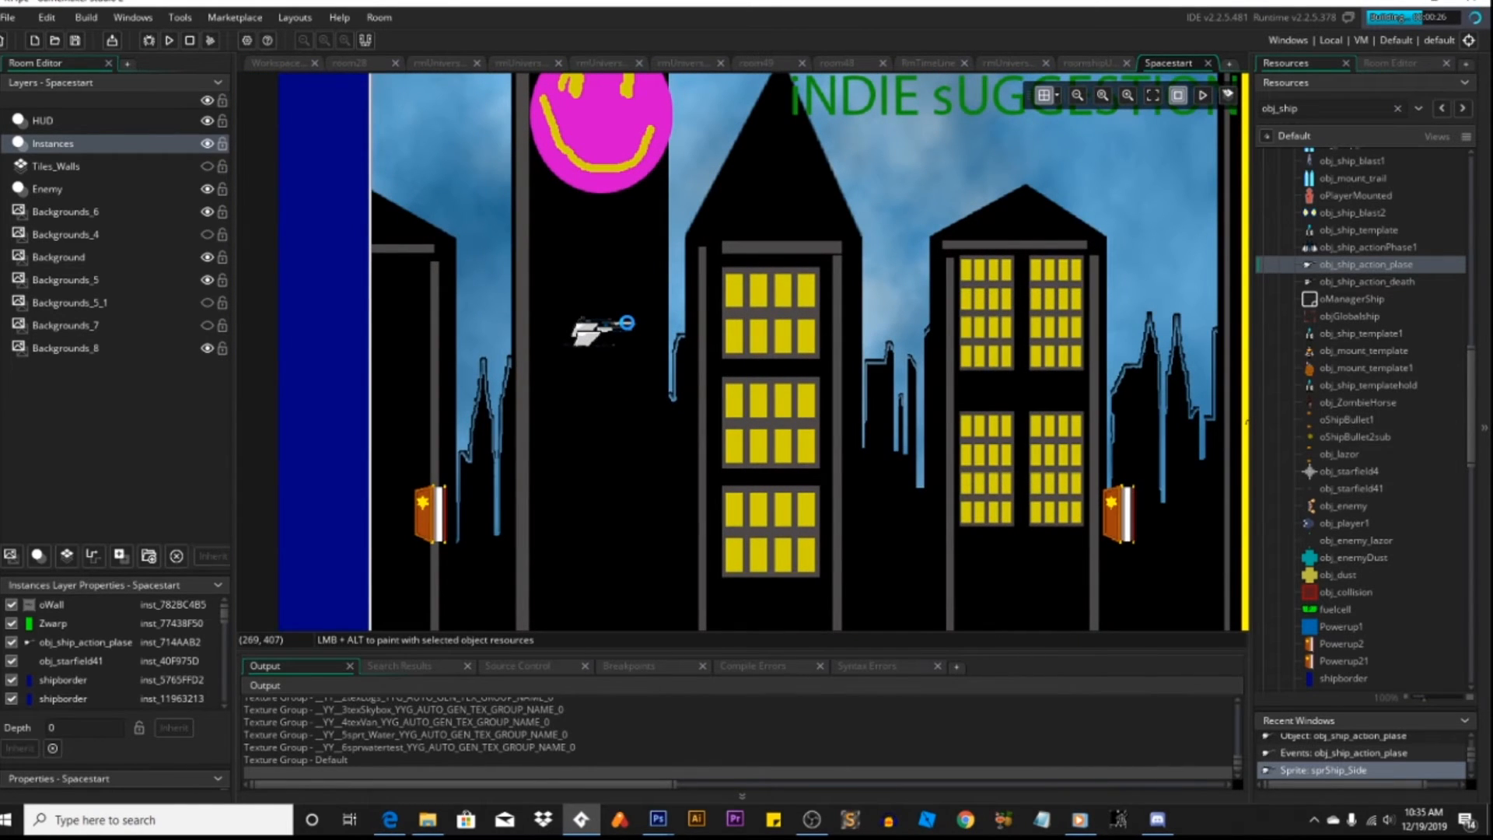
scroll(627, 323, "down", 2, "ctrl")
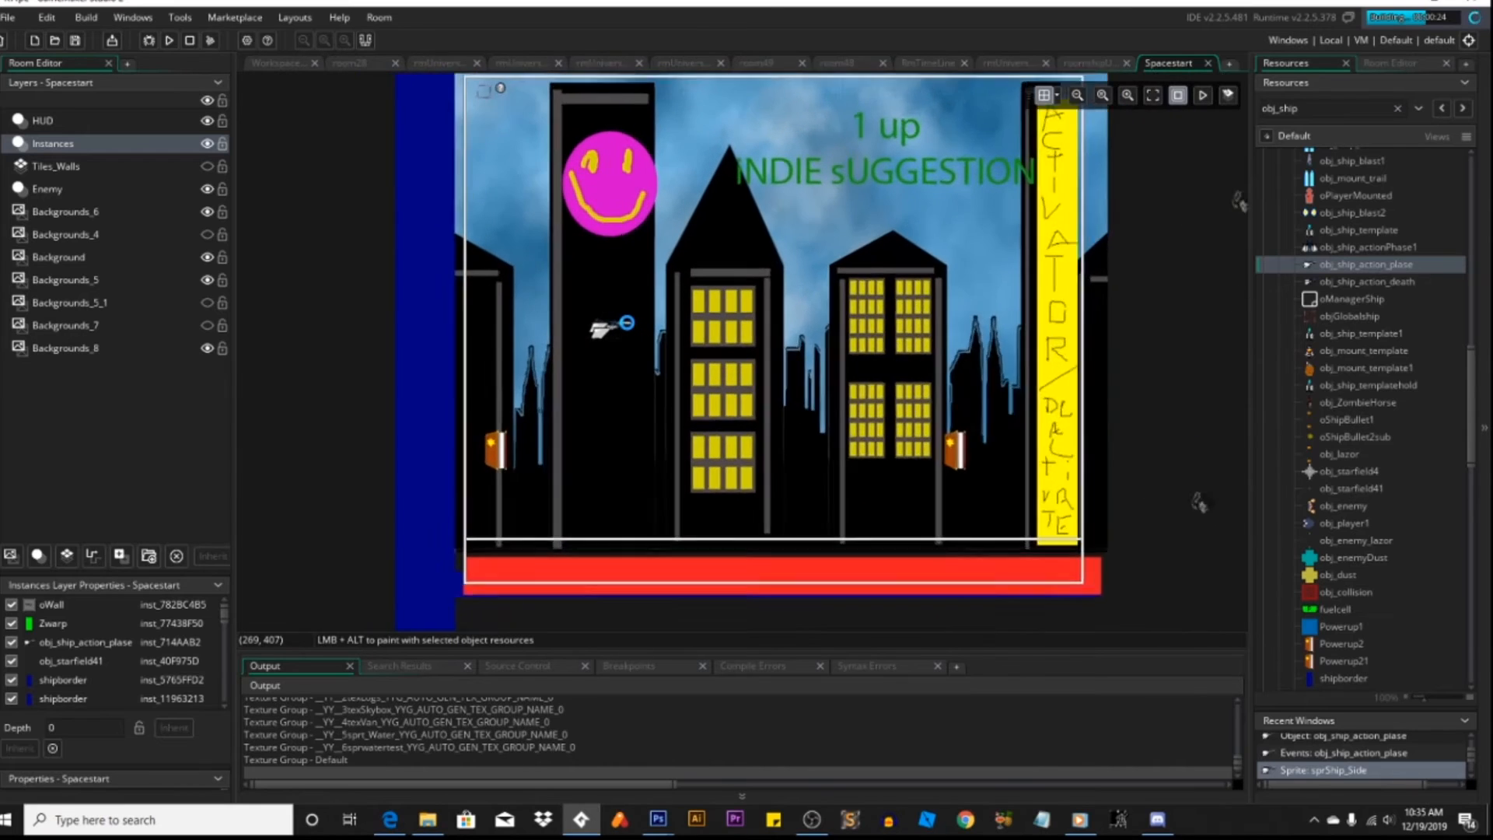
scroll(627, 322, "up", 1, "ctrl")
scroll(627, 322, "up", 2, "ctrl")
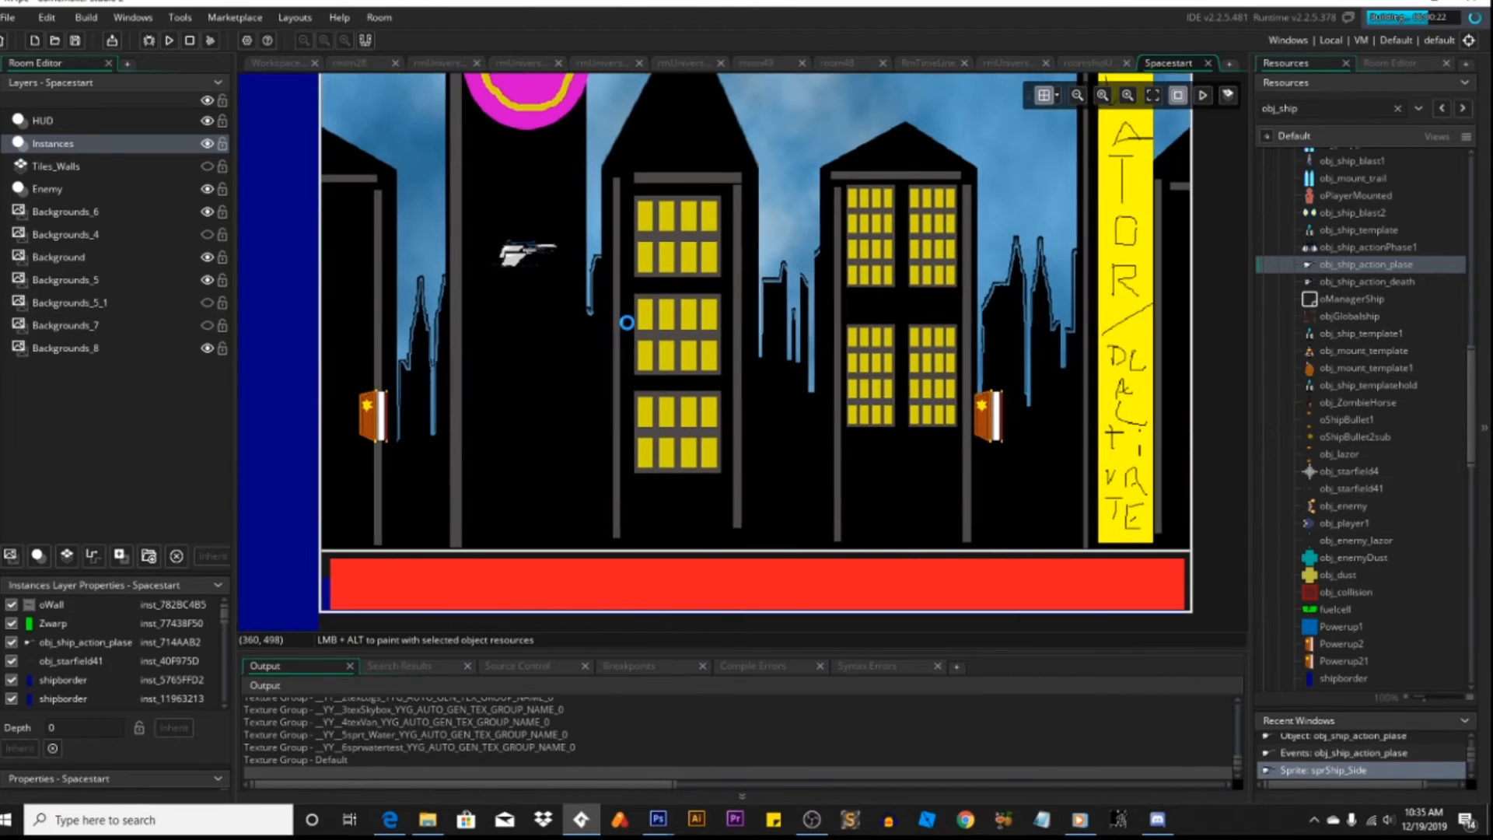
scroll(626, 322, "right", 2)
scroll(627, 322, "down", 4, "ctrl")
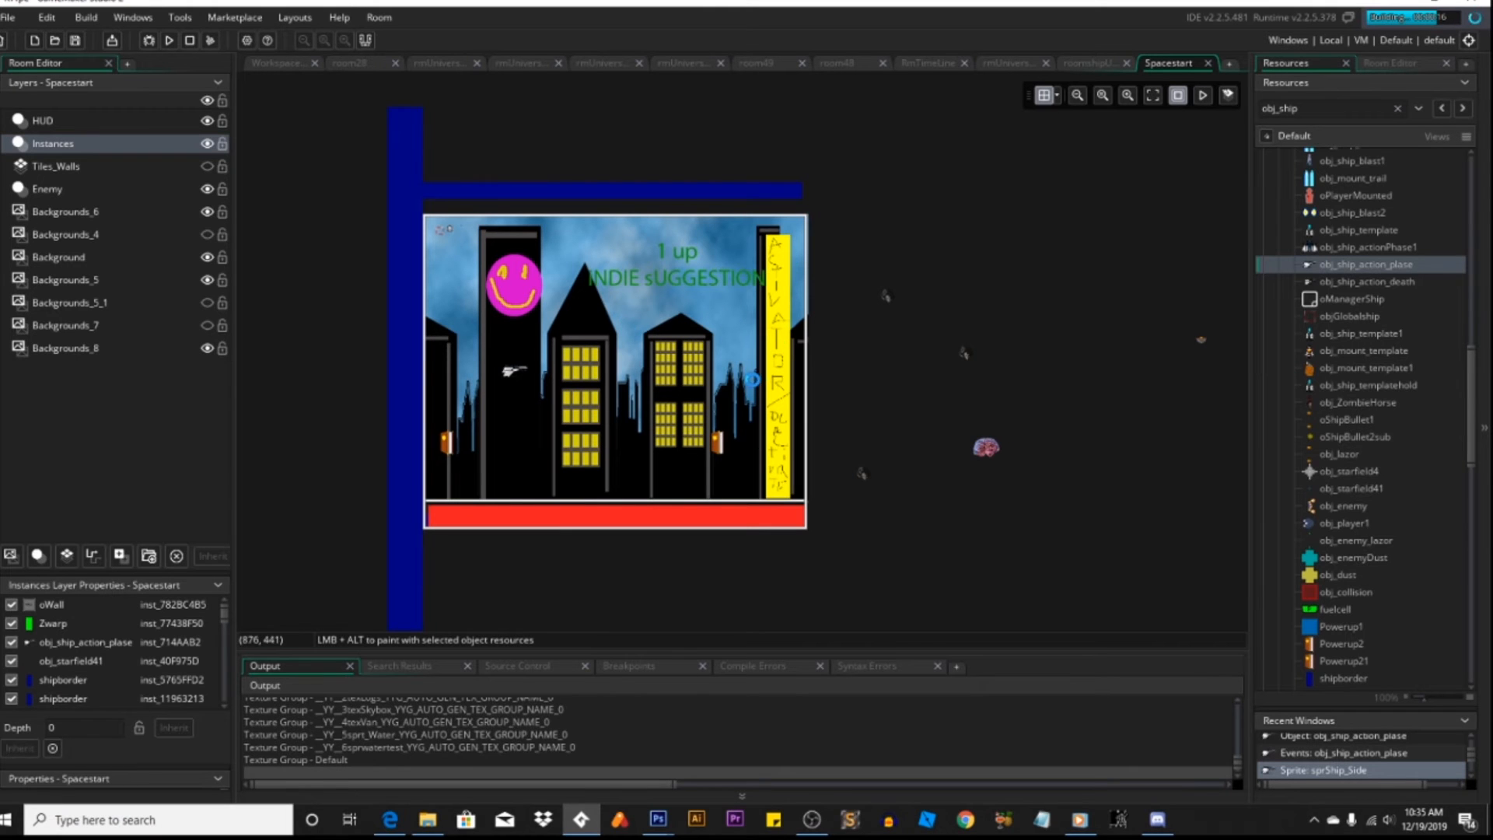
scroll(693, 417, "down", 1, "ctrl")
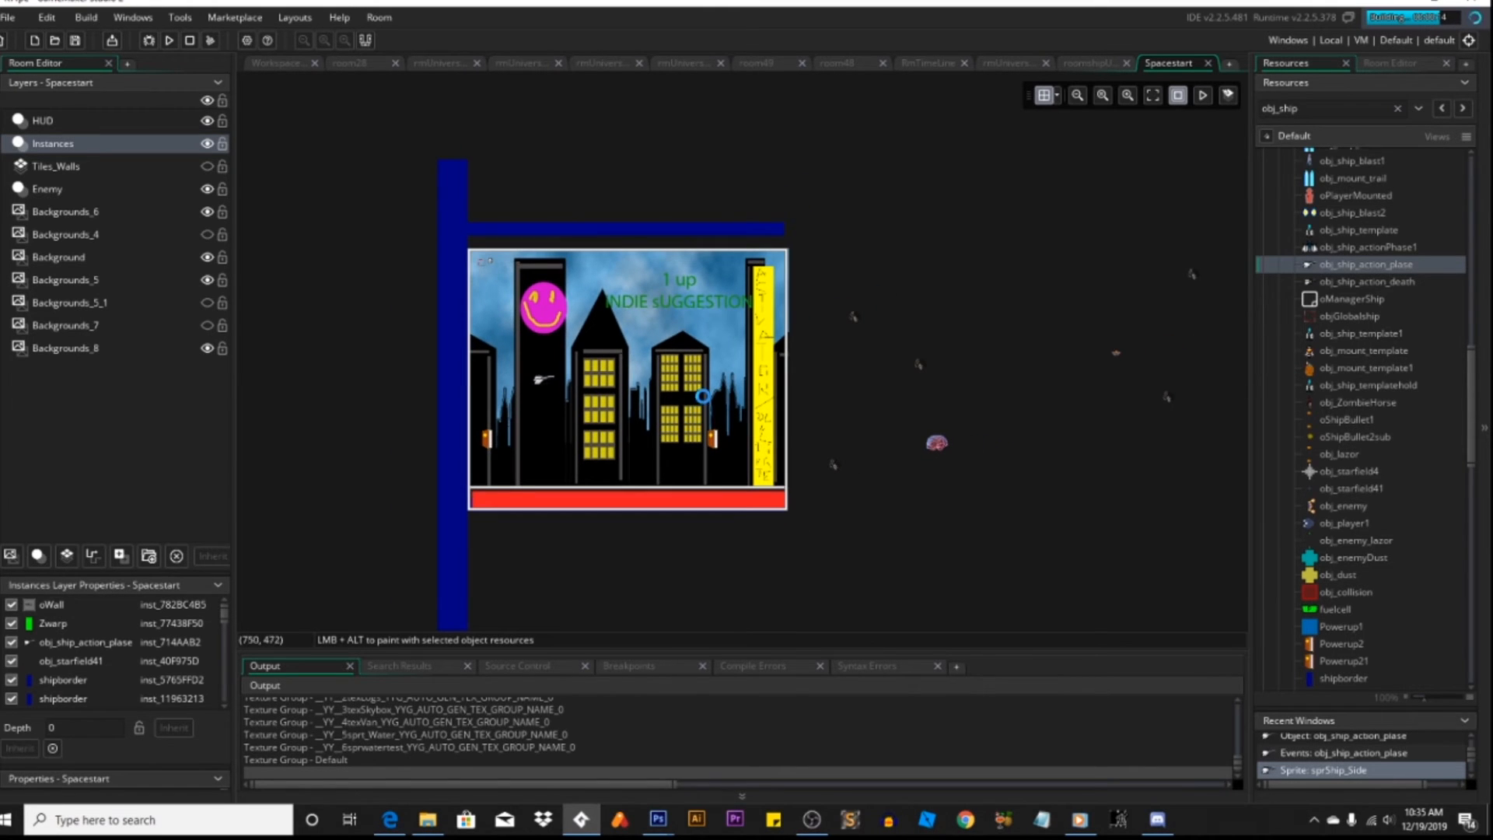
scroll(642, 400, "down", 5, "ctrl")
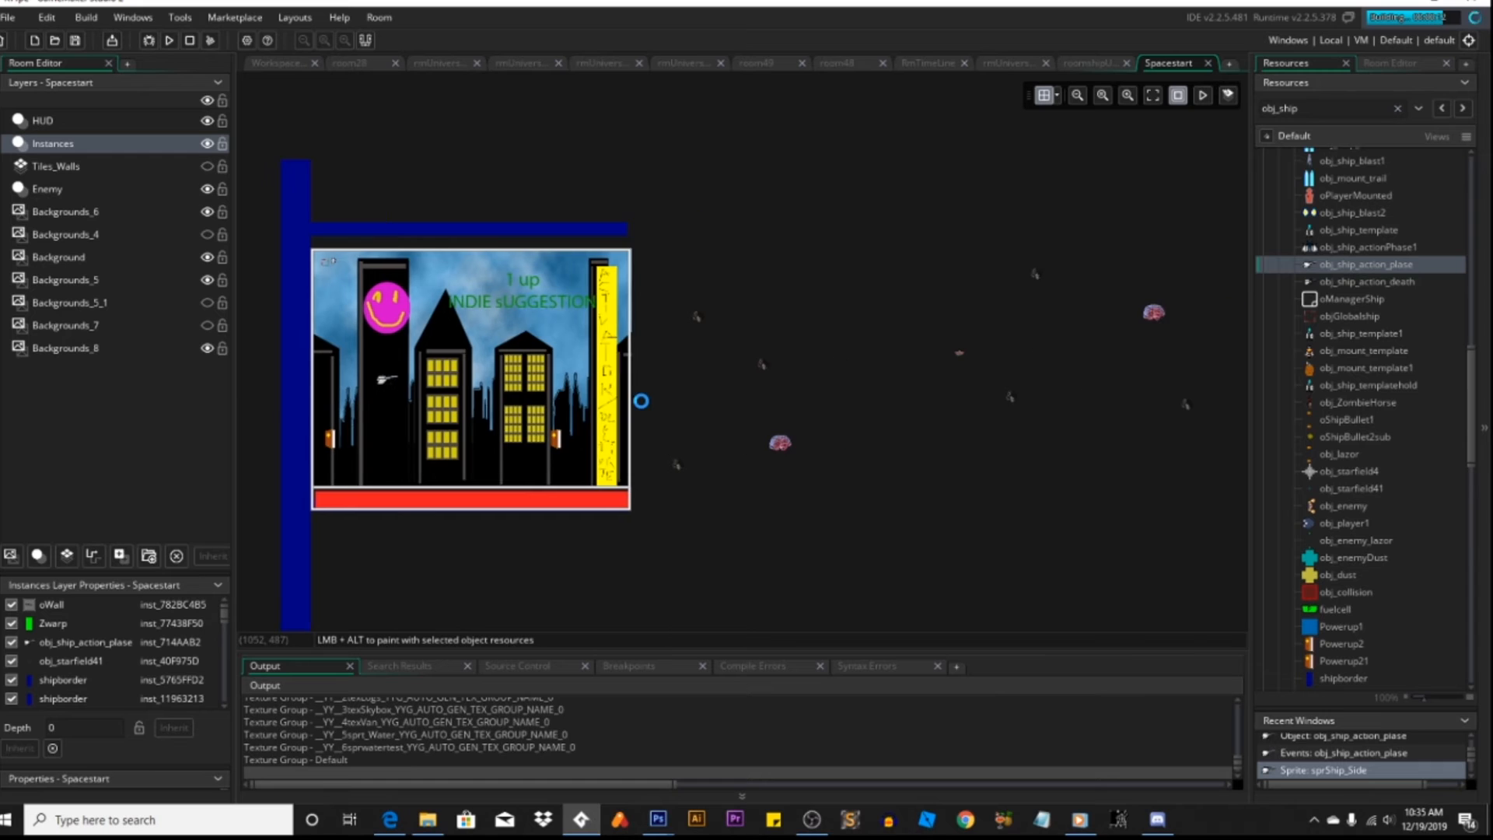
scroll(642, 400, "down", 2, "ctrl")
scroll(645, 399, "up", 4, "ctrl")
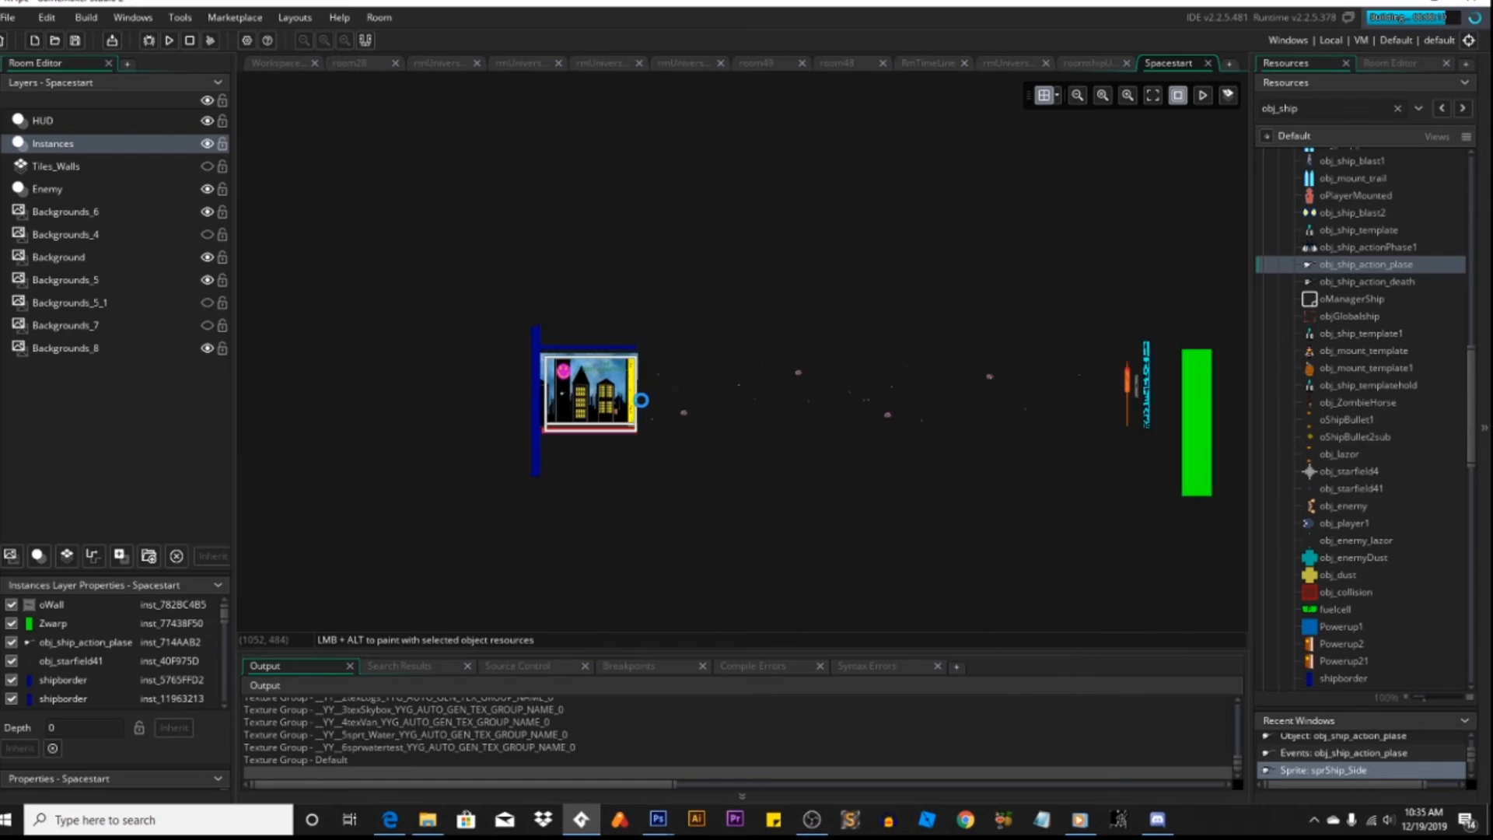
scroll(651, 395, "down", 2, "ctrl")
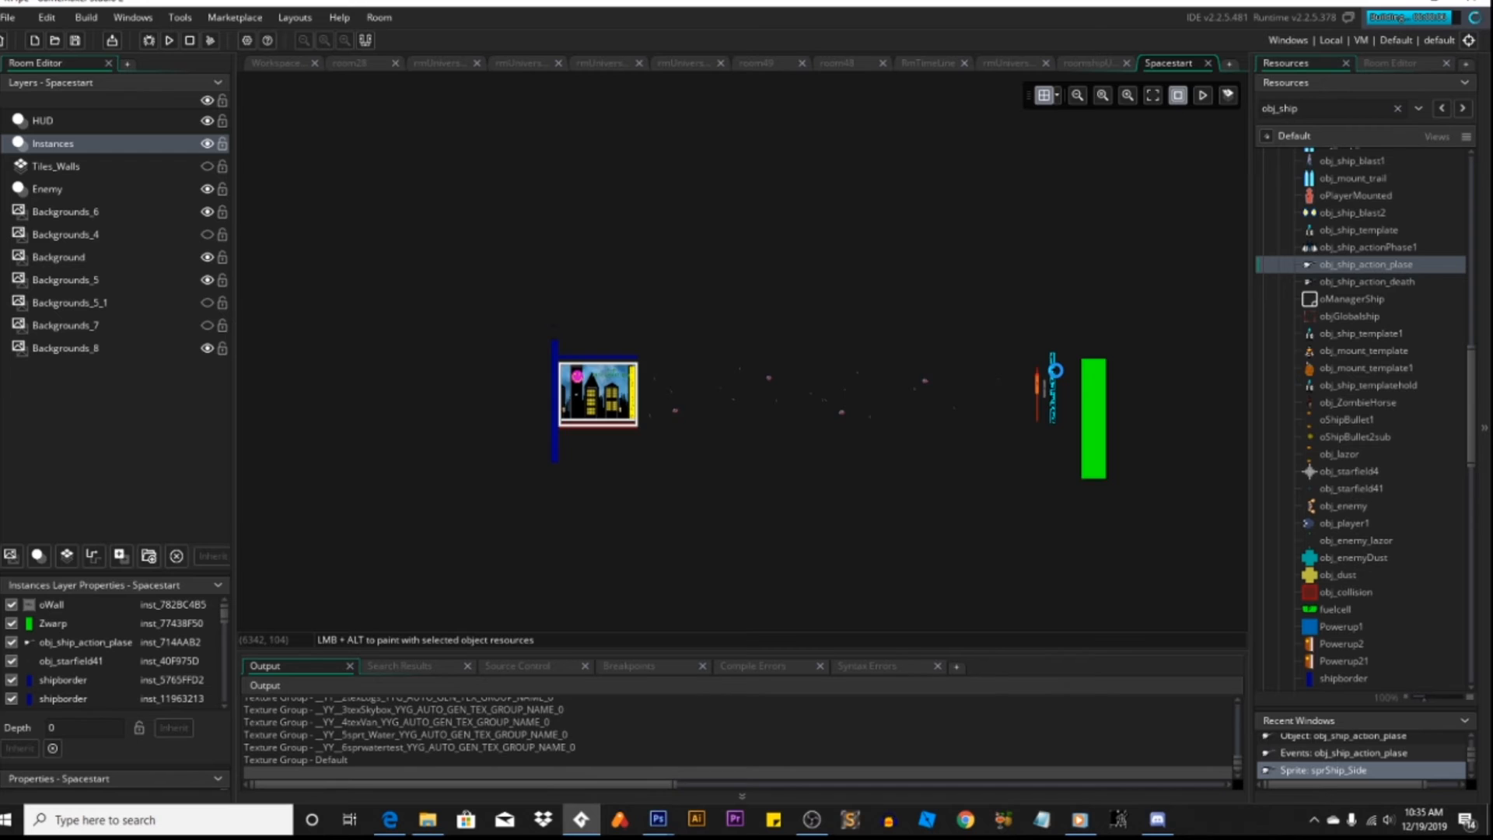
scroll(1056, 370, "up", 4, "ctrl")
scroll(1050, 380, "down", 2, "ctrl")
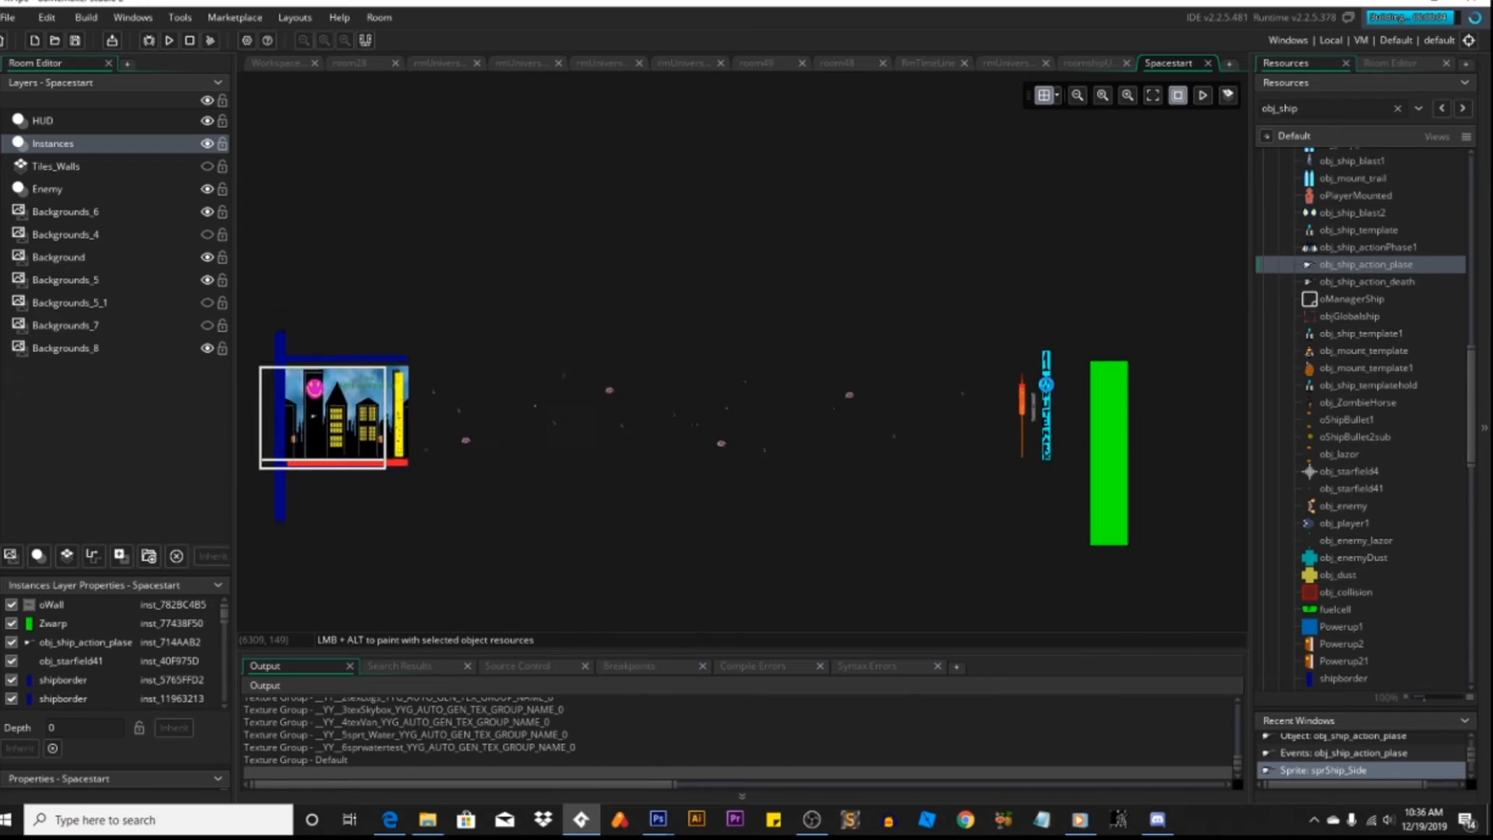
scroll(1047, 384, "down", 1, "ctrl")
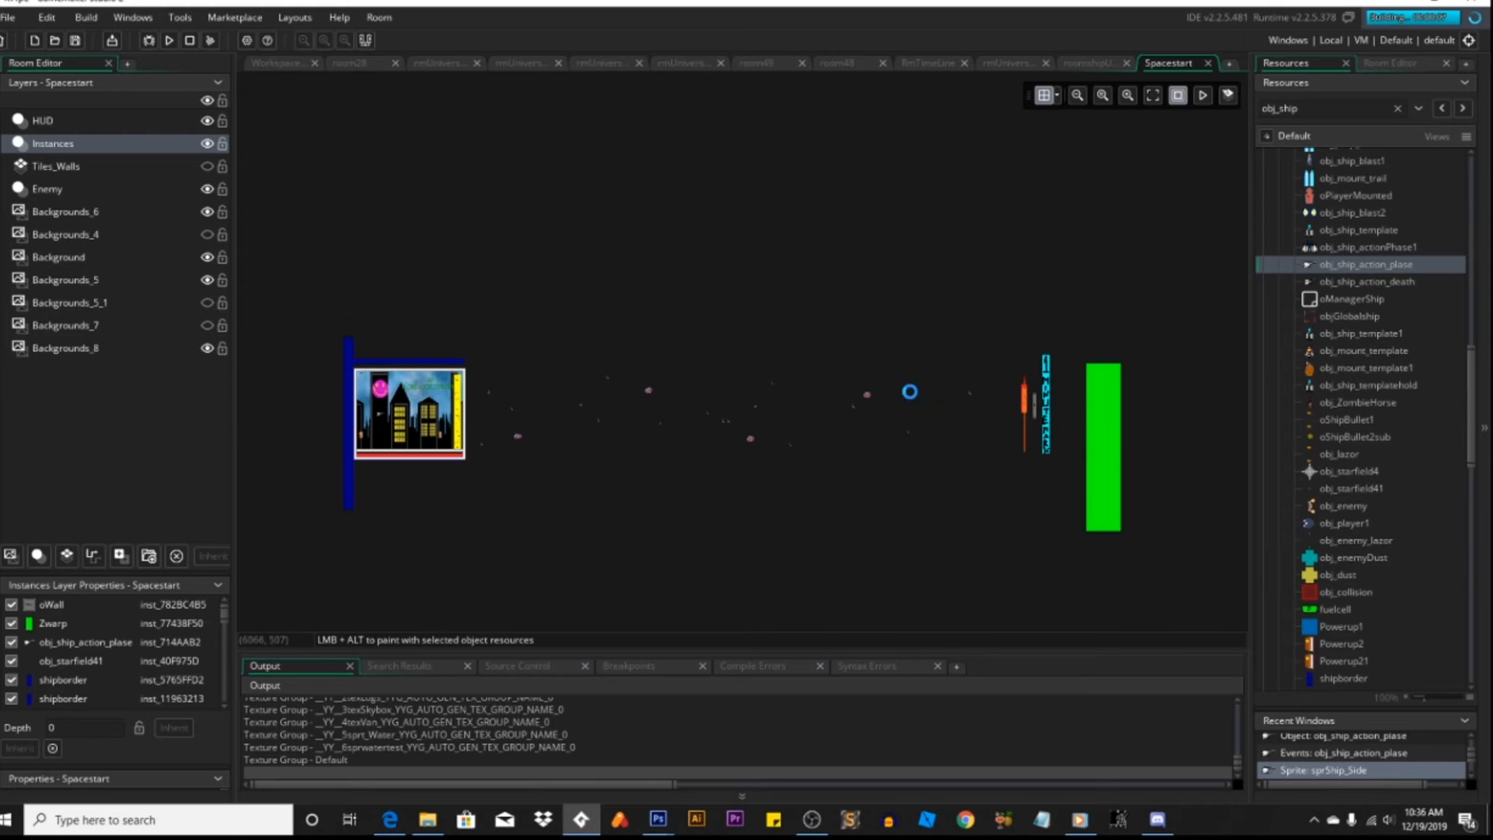
left_click(1003, 63)
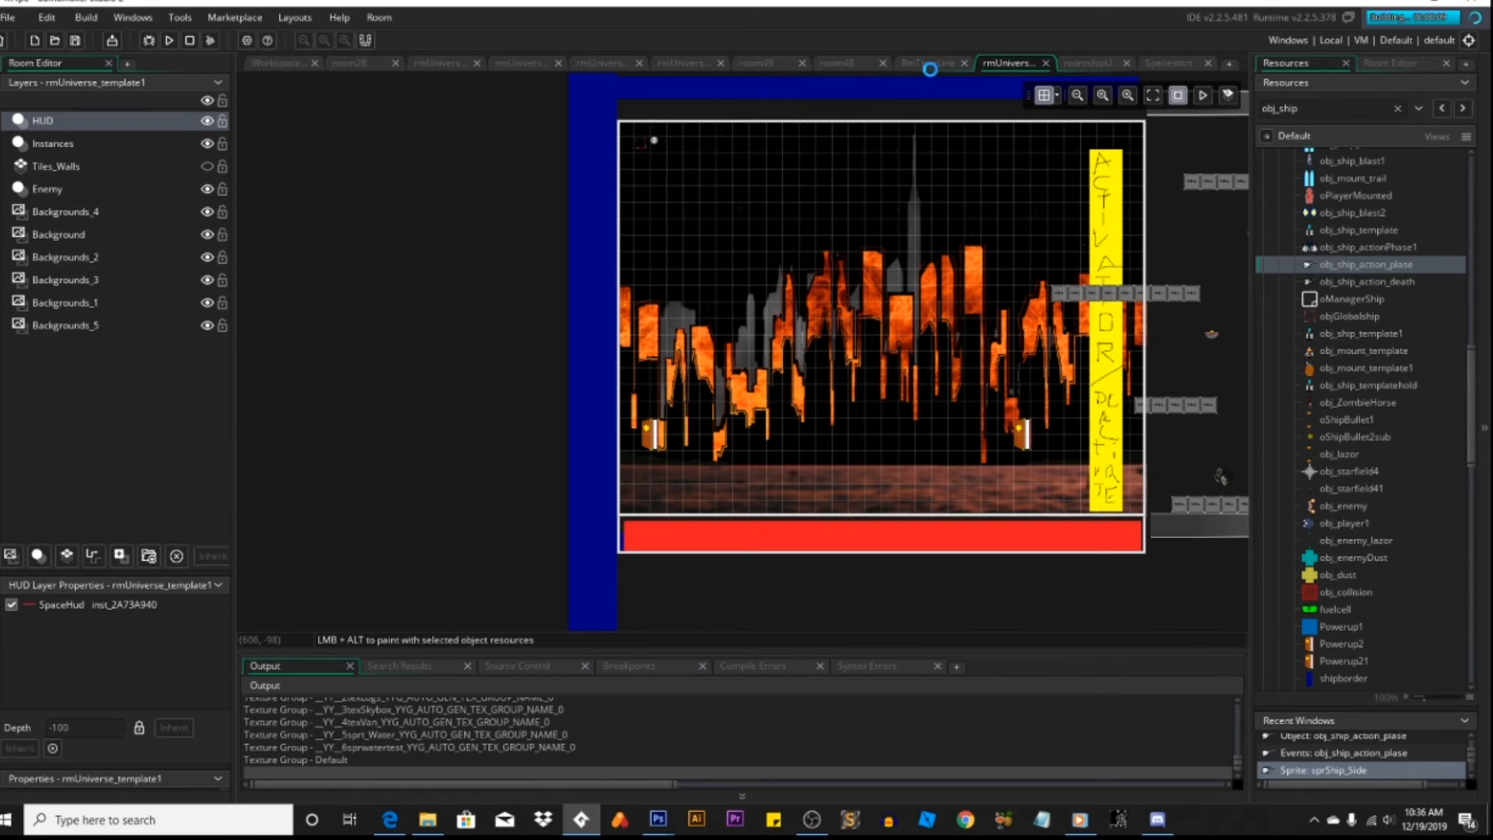
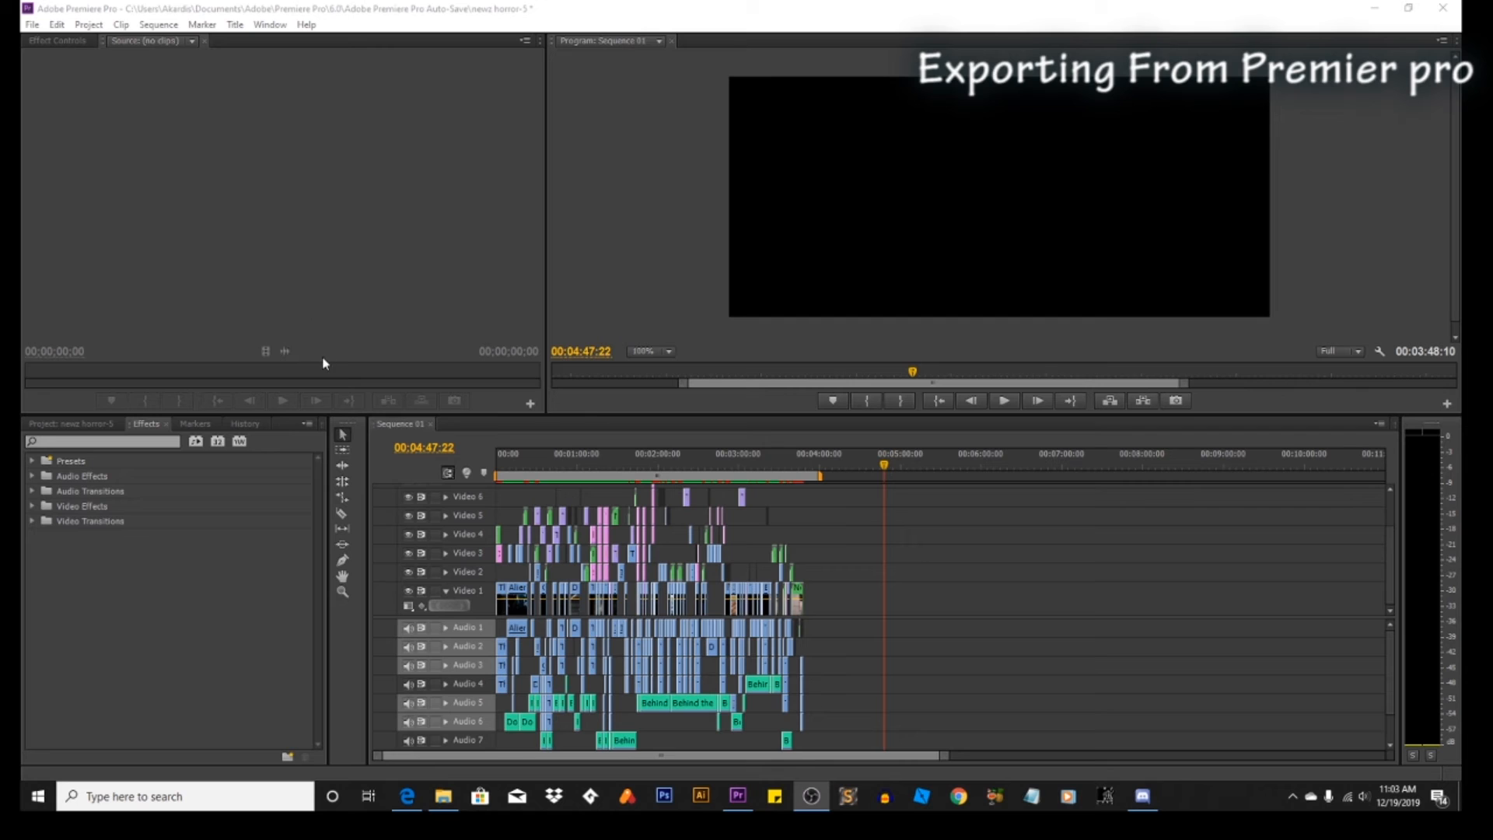
Step: In Adobe Premiere Pro, shorten the work area of Sequence 01 to end just after the last clip, at about 00:03:48:10
mouse_move(822, 476)
left_mouse_down()
mouse_move(892, 483)
mouse_move(817, 476)
left_mouse_up()
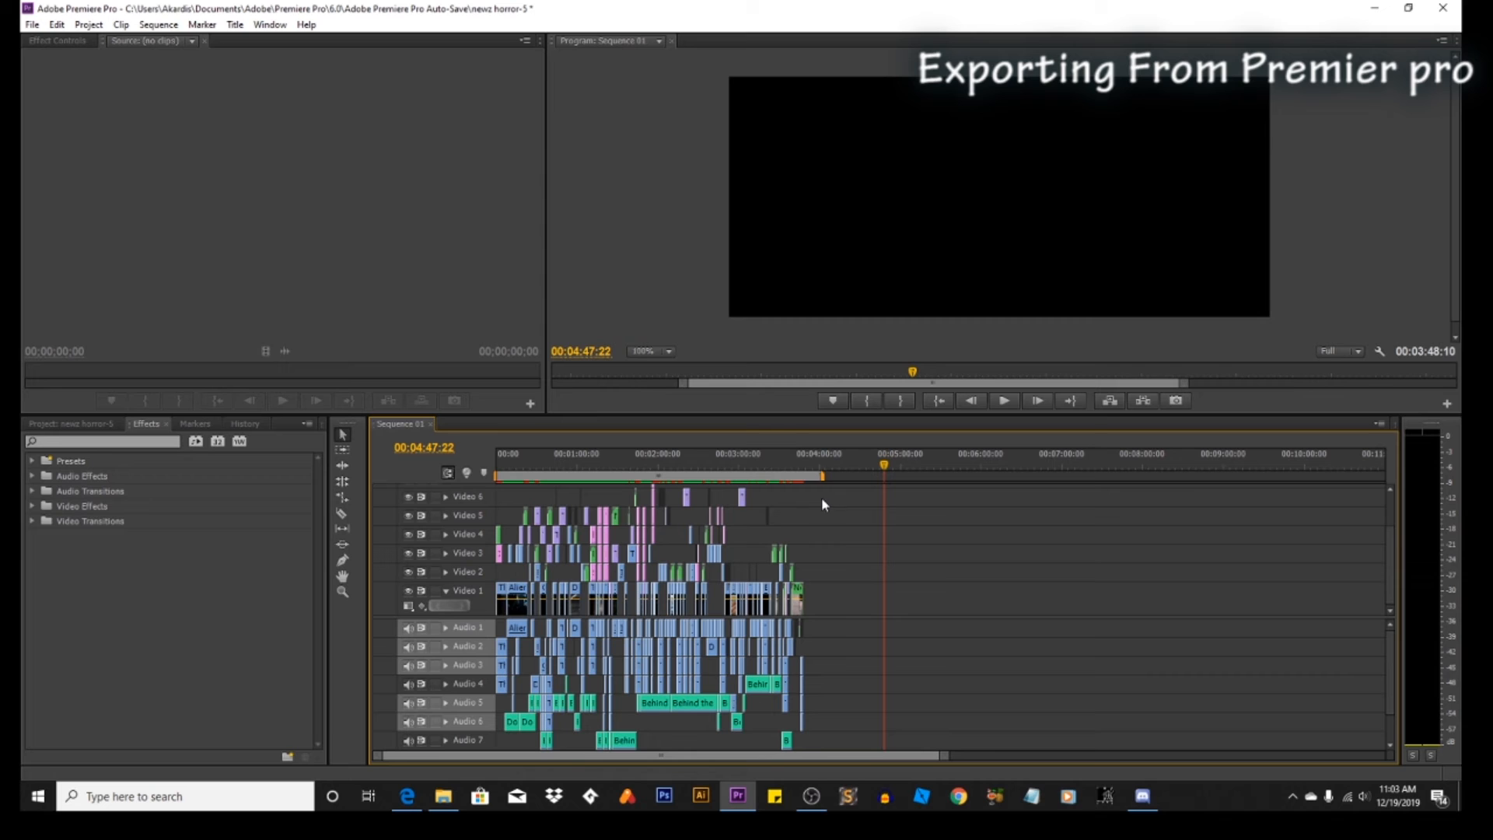
mouse_move(823, 475)
left_mouse_down()
mouse_move(806, 476)
mouse_move(807, 501)
mouse_move(746, 490)
mouse_move(1004, 459)
mouse_move(811, 486)
left_mouse_up()
left_click(876, 471)
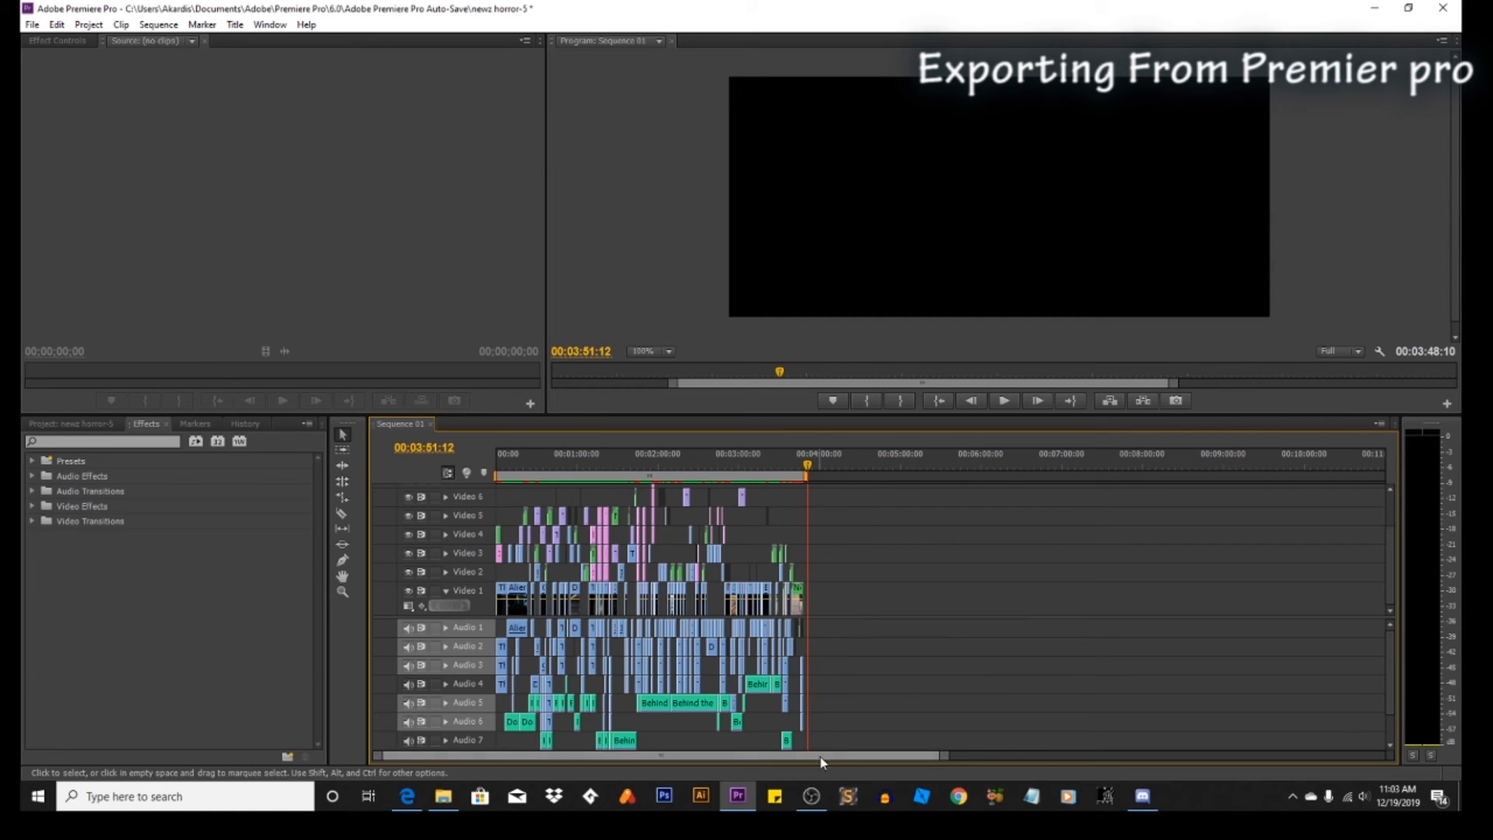
Step: Inspect the sequence's clips in closer detail and return the playhead to 00:00:00:00
left_click_drag(956, 759, 774, 759)
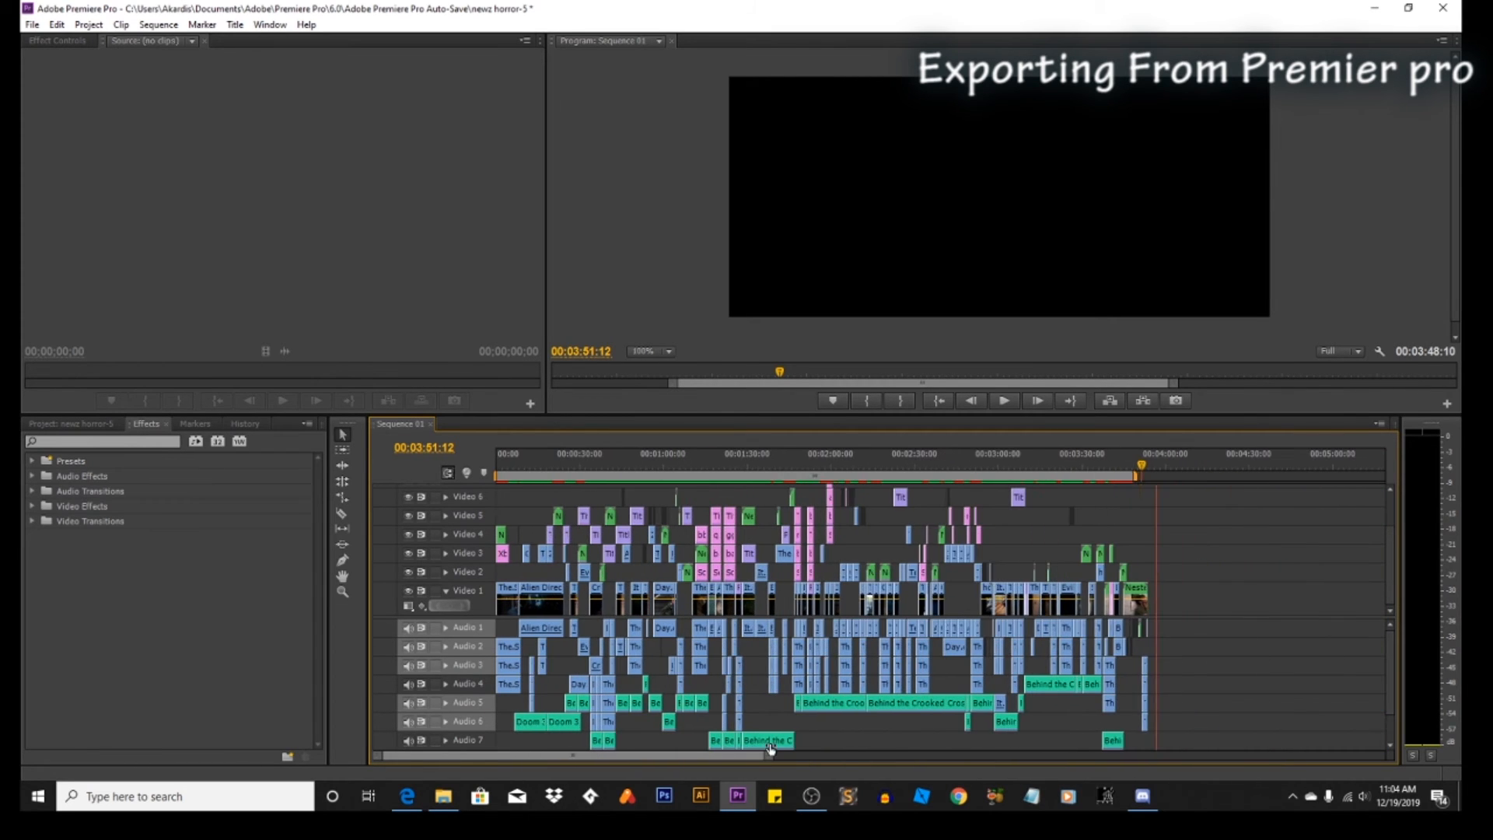
left_click(879, 467)
left_click(662, 467)
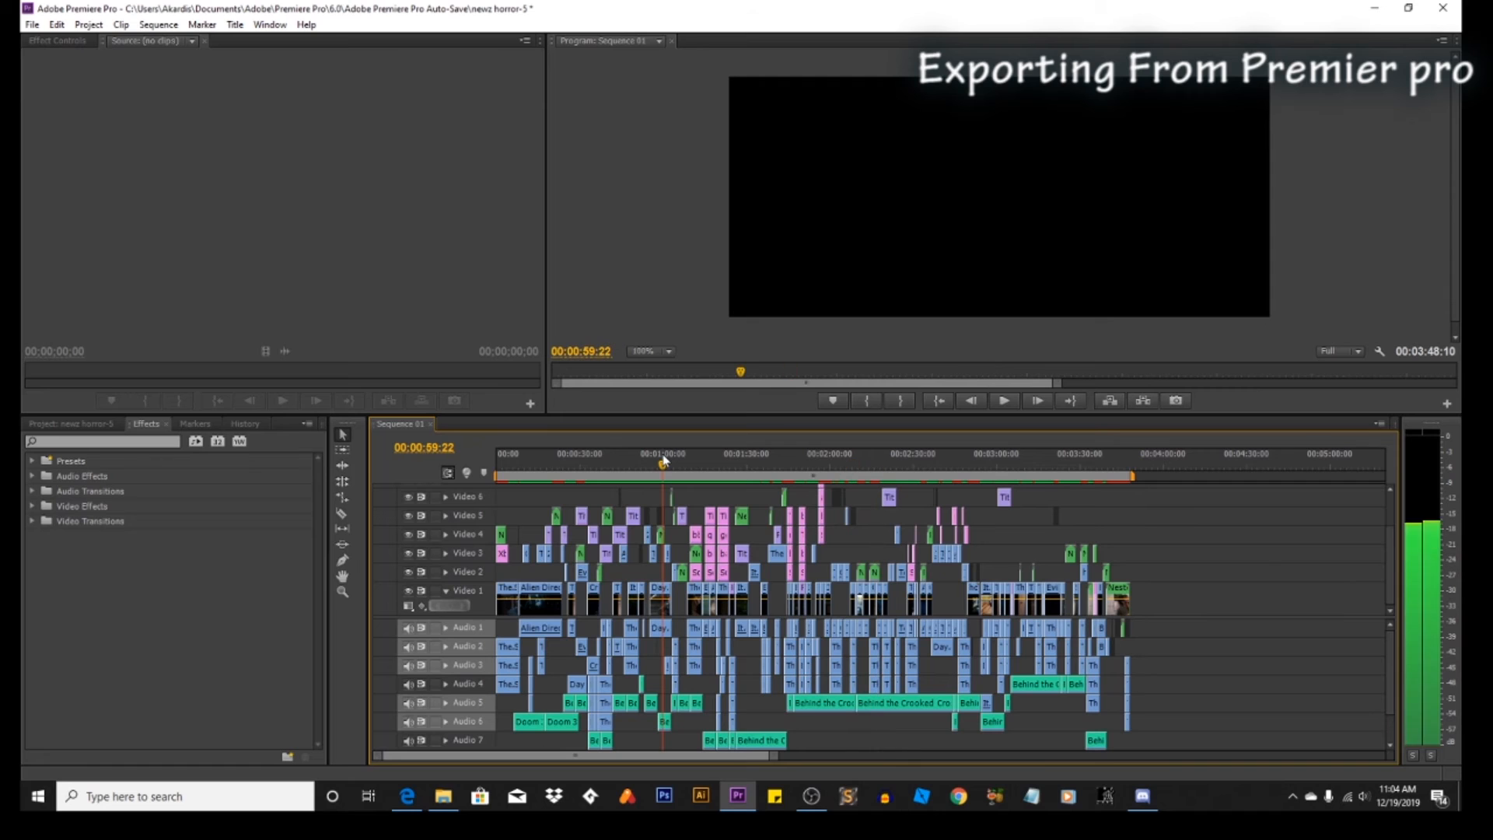
left_click_drag(774, 760, 619, 758)
left_click(509, 464)
left_click_drag(509, 464, 498, 463)
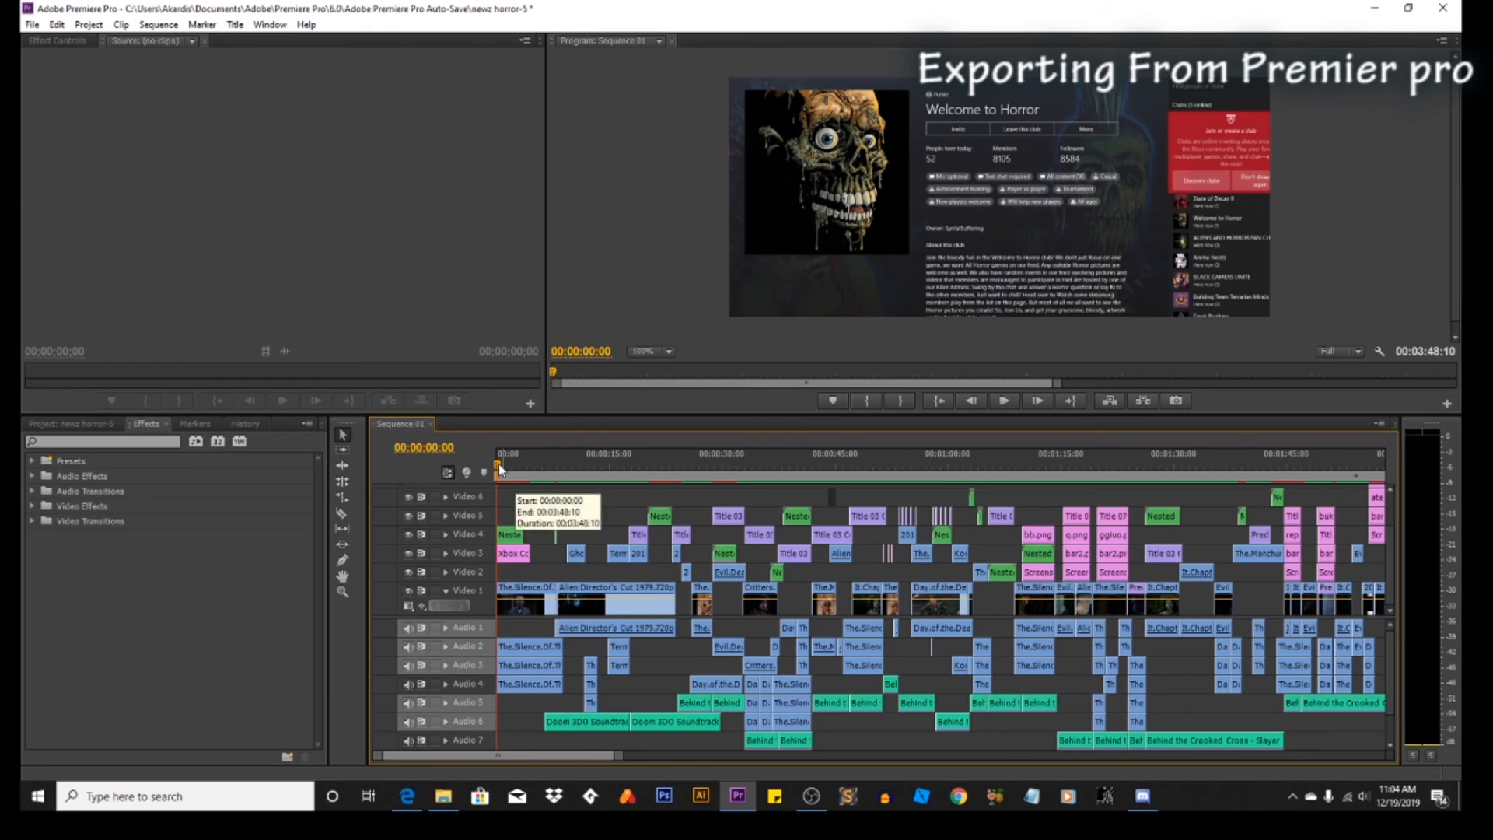
Step: Preview the sequence by scrubbing its opening and playing it from about 00:00:20 and 00:00:38
left_click_drag(500, 467, 658, 498)
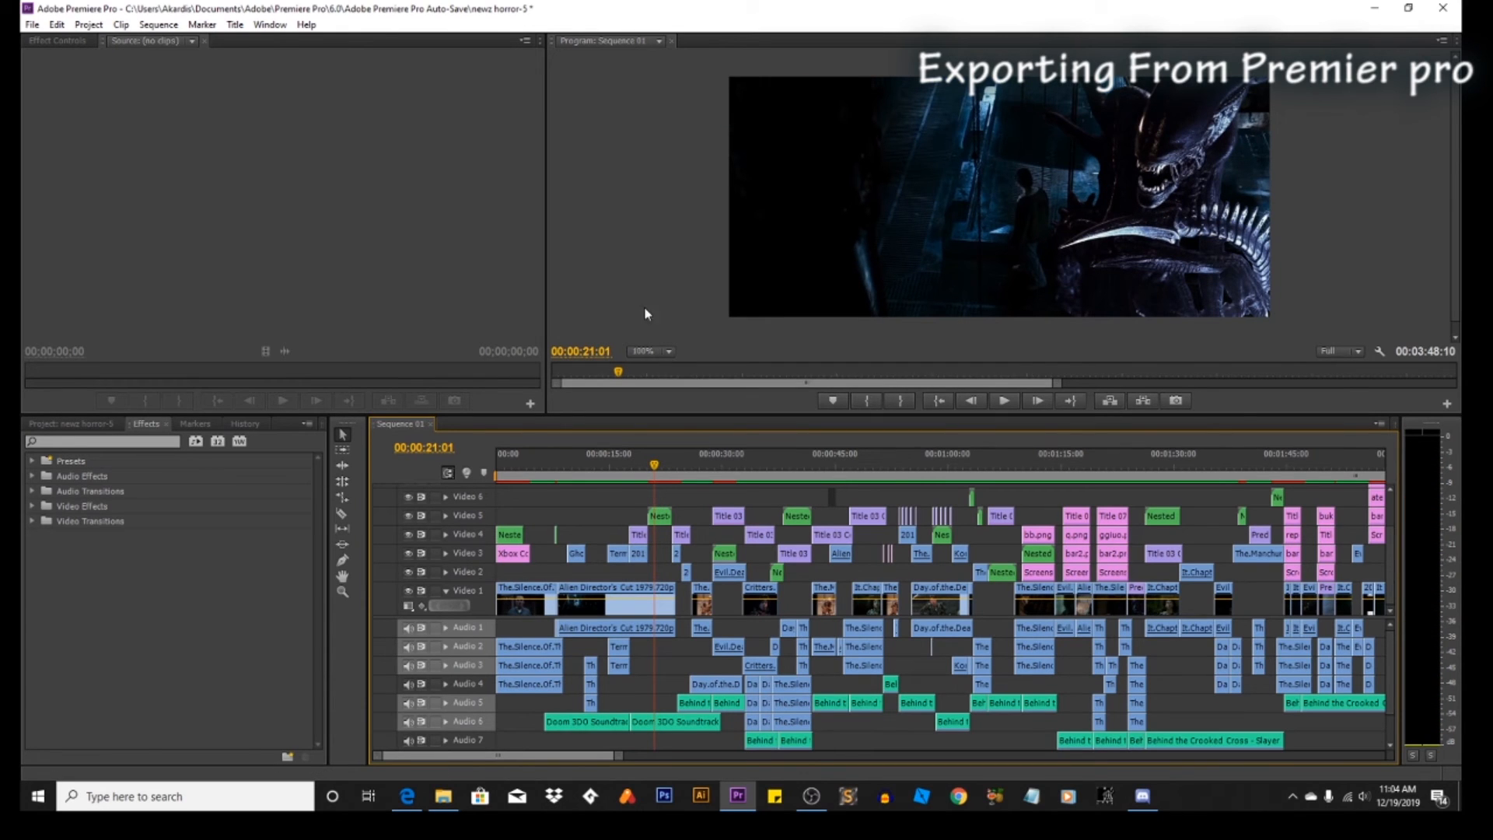
mouse_move(656, 469)
left_mouse_down()
mouse_move(670, 477)
mouse_move(647, 477)
left_mouse_up()
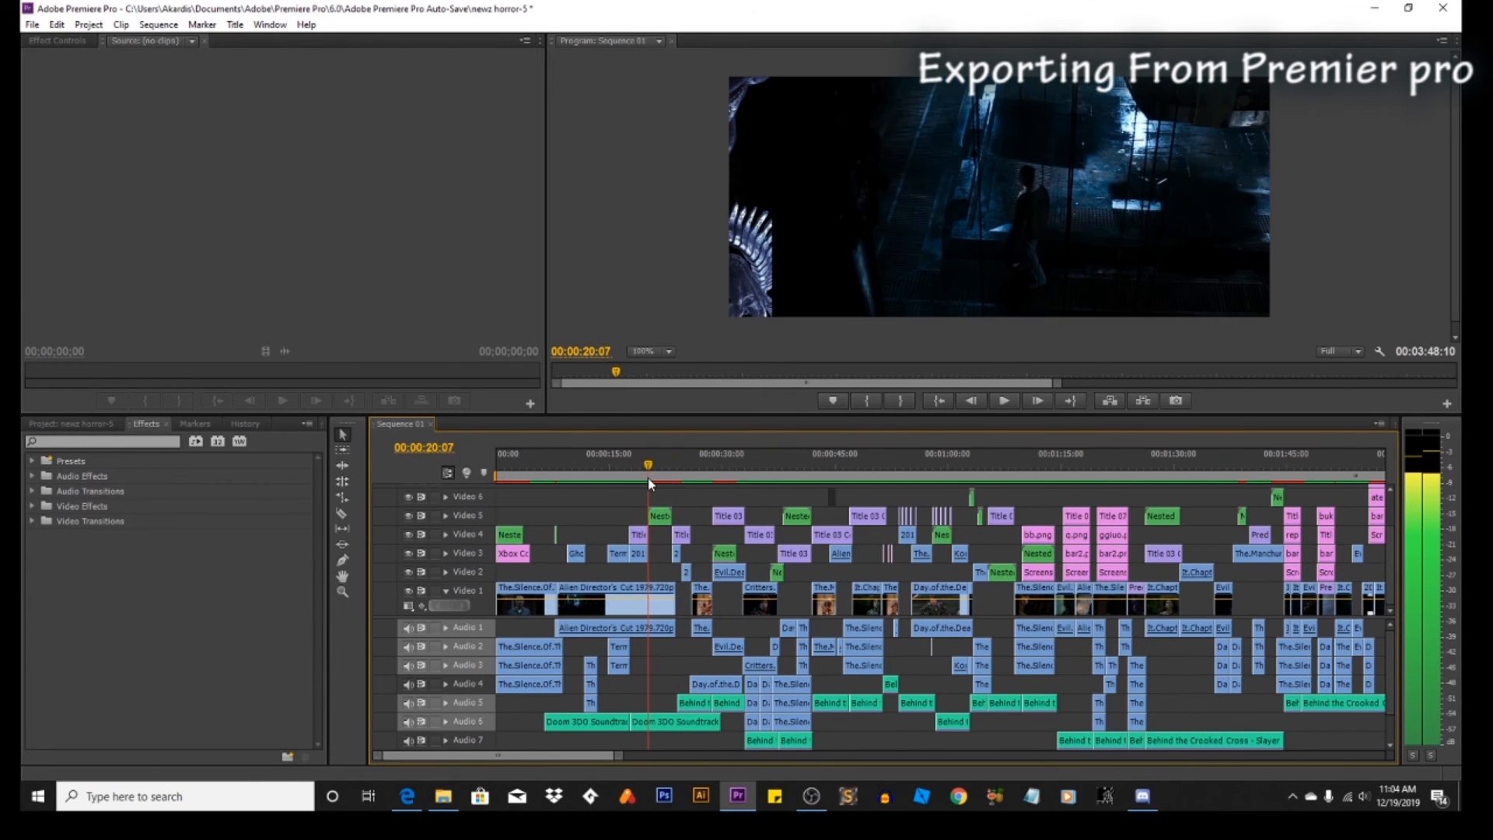
left_click(1003, 402)
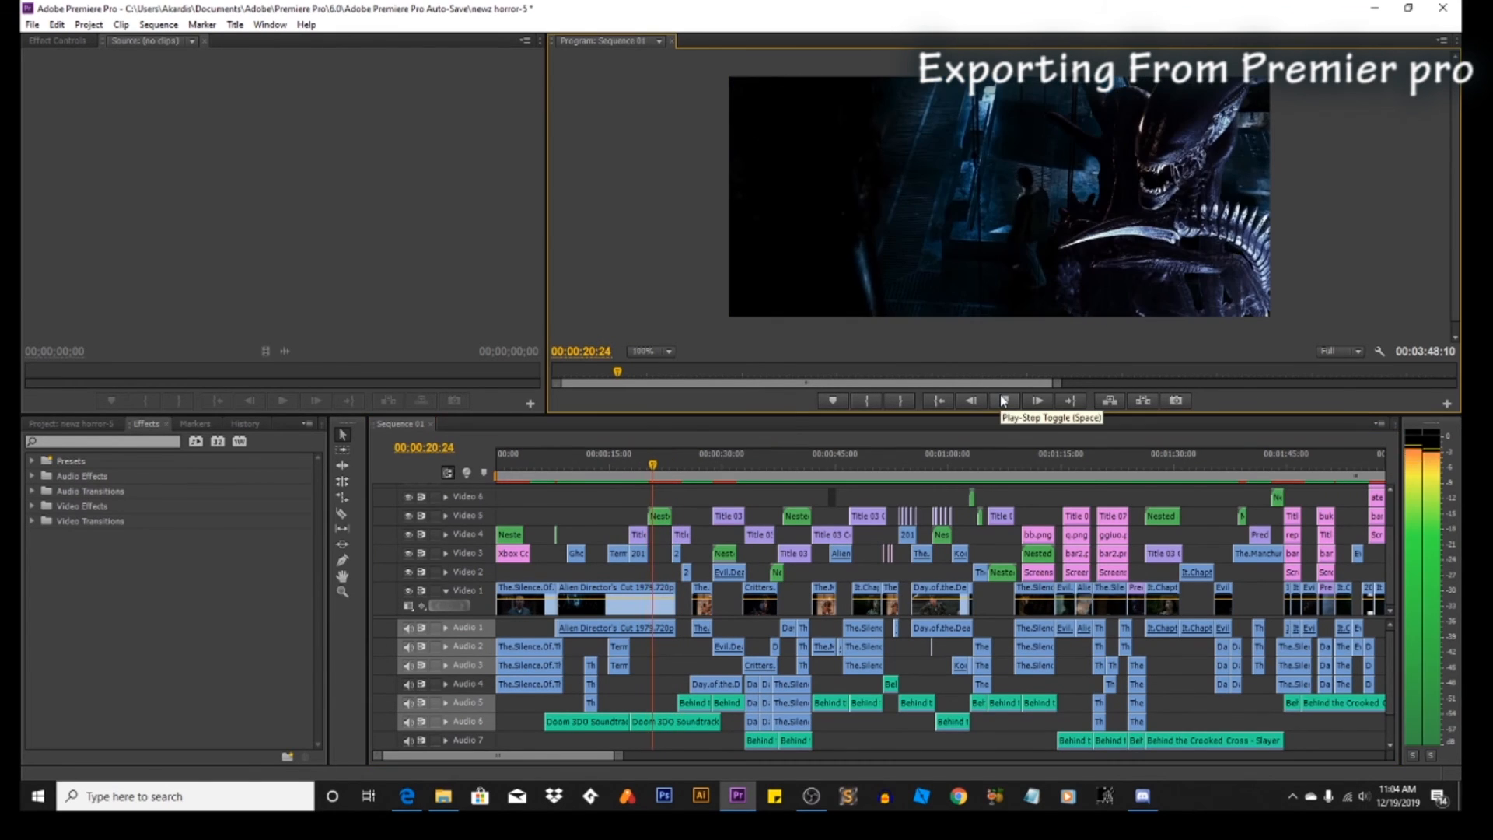
left_click_drag(696, 470, 784, 476)
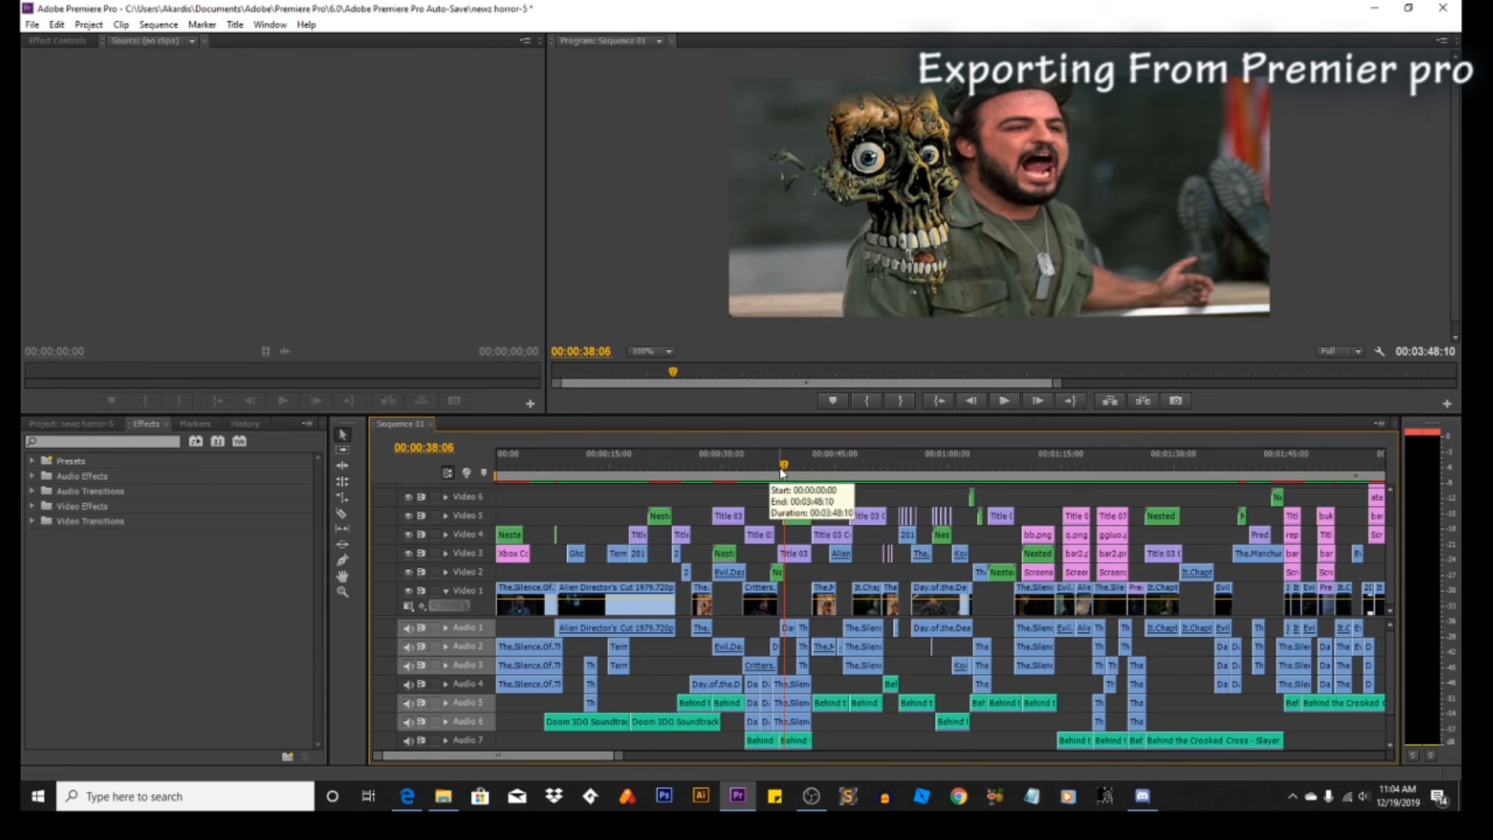
left_click_drag(783, 474, 472, 482)
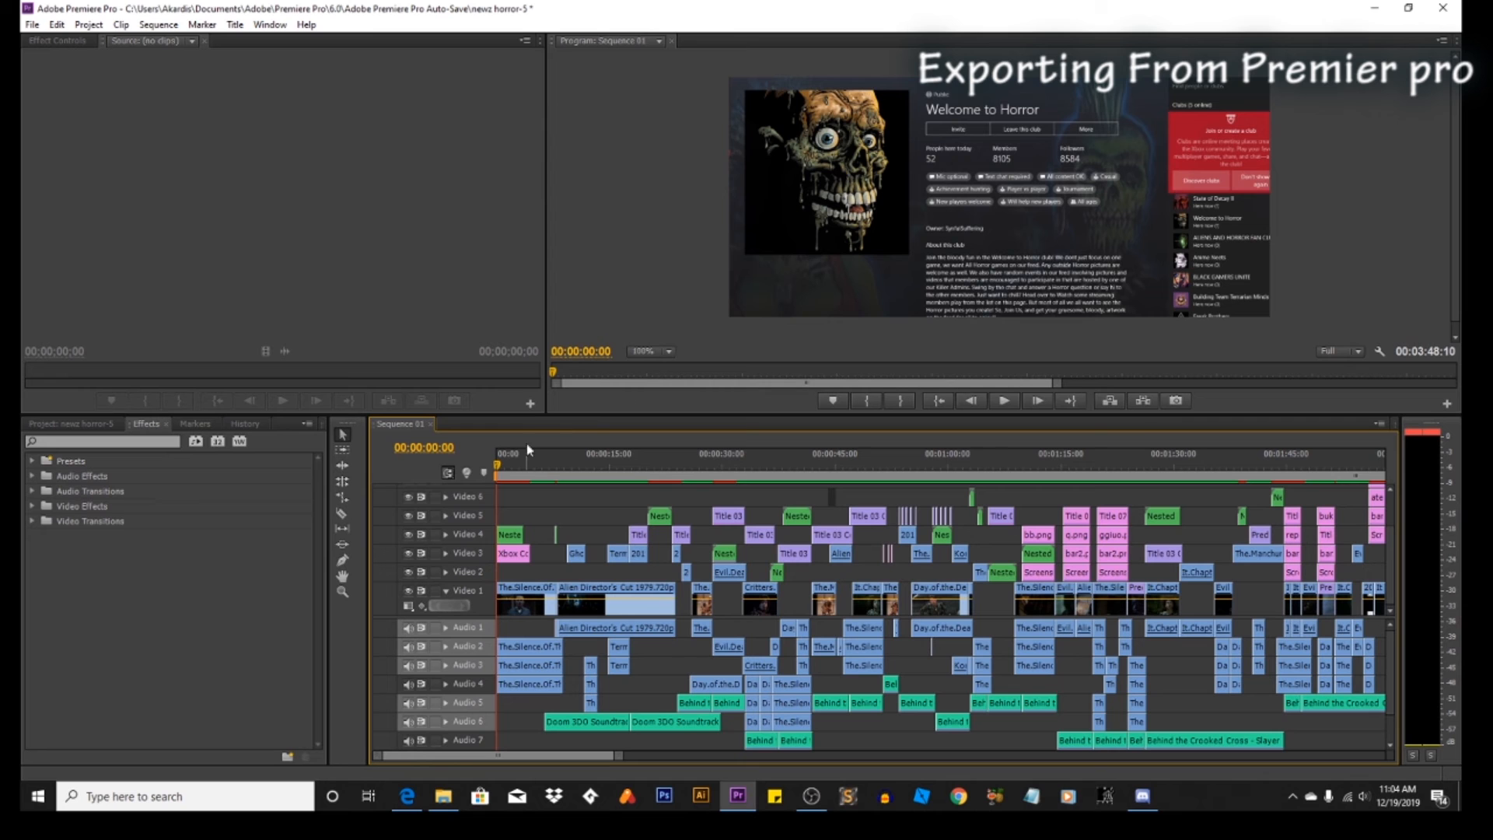
left_click_drag(502, 467, 790, 480)
left_click(1005, 401)
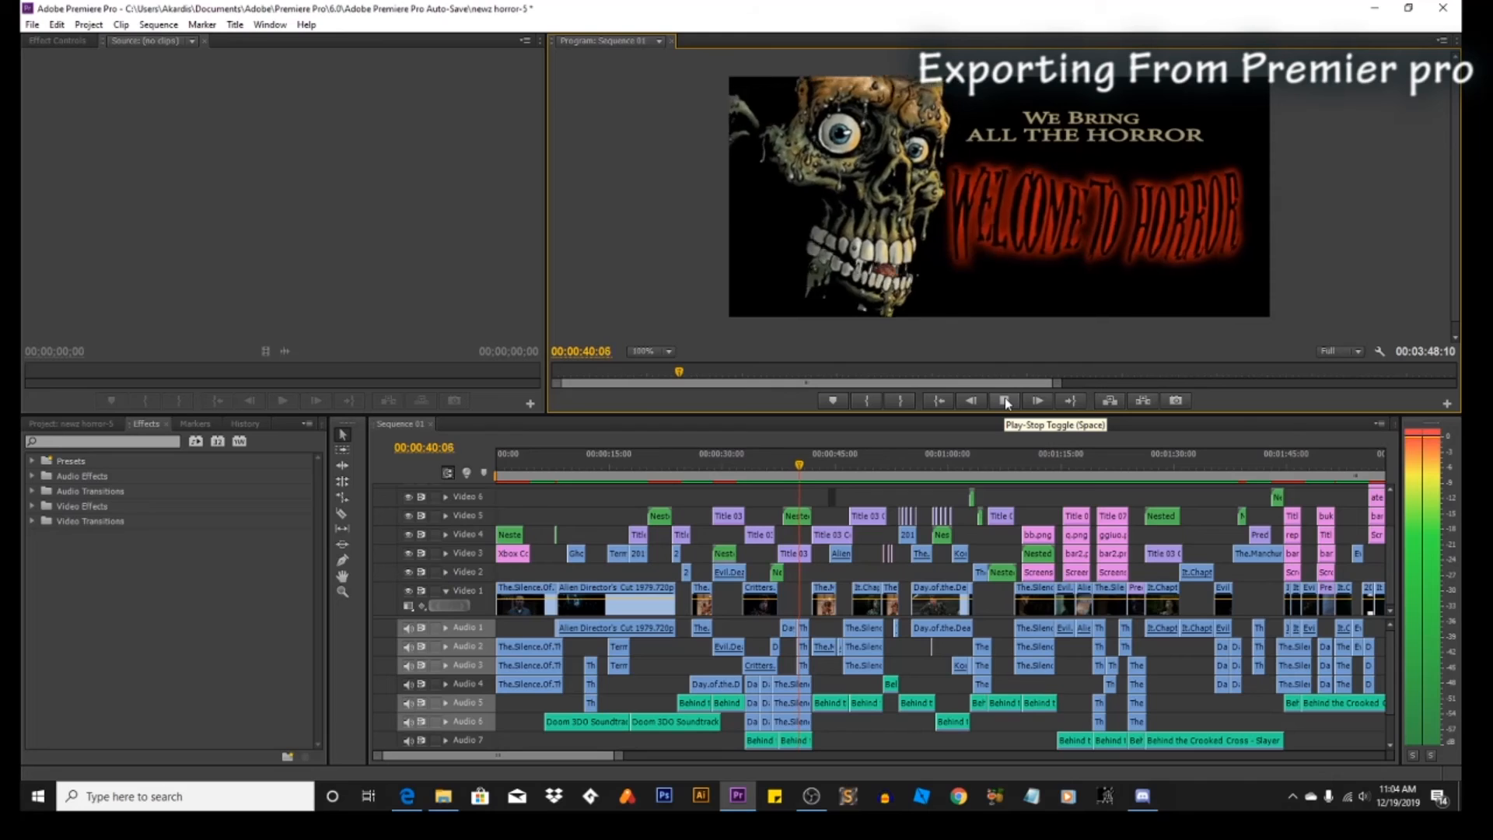
left_click(1005, 401)
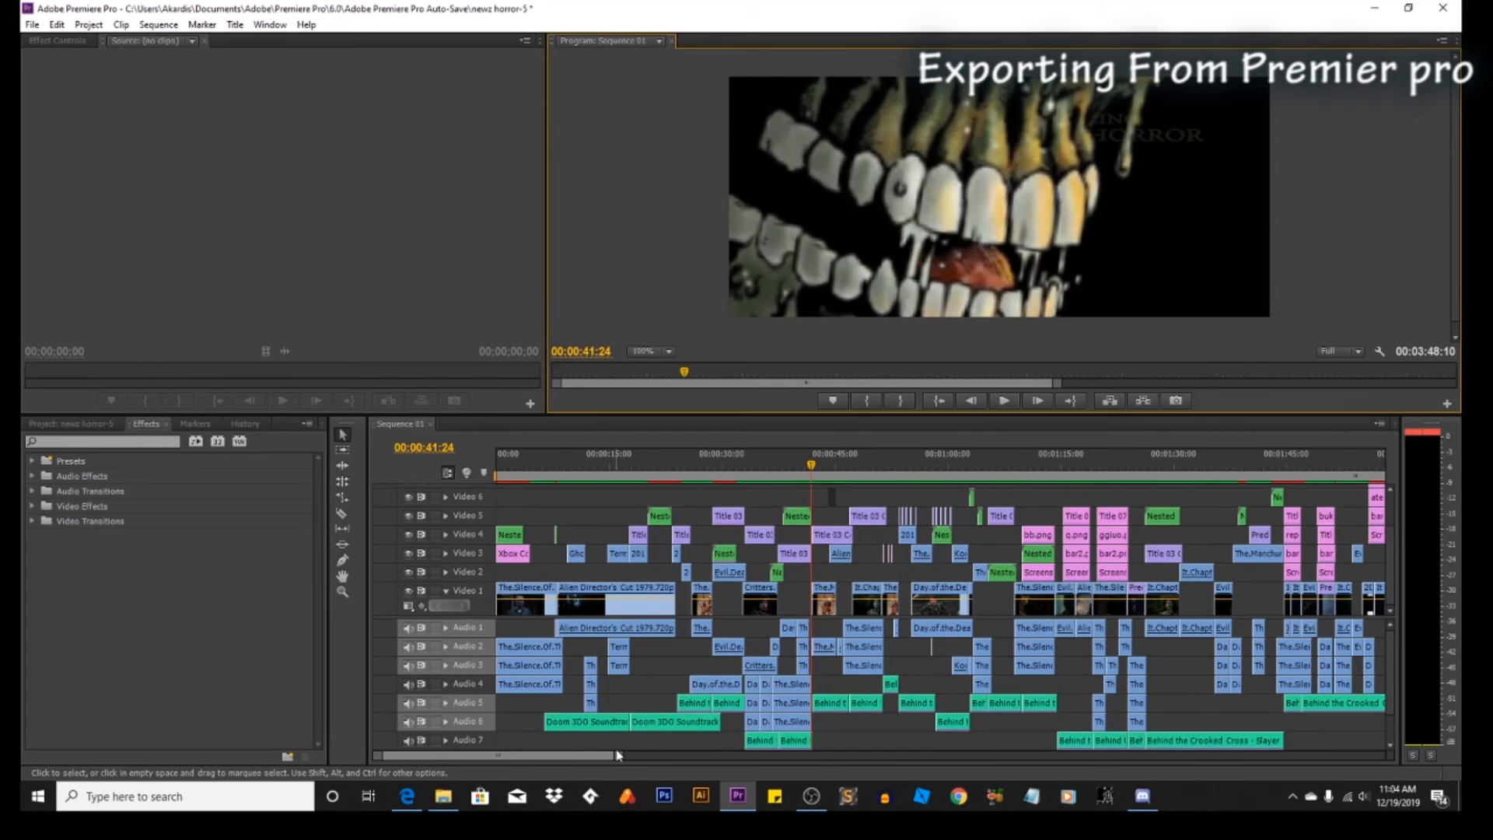
Step: Move the work area's start to 00:03:39:20, near the end of the sequence, and render the work area
left_click_drag(620, 758, 849, 764)
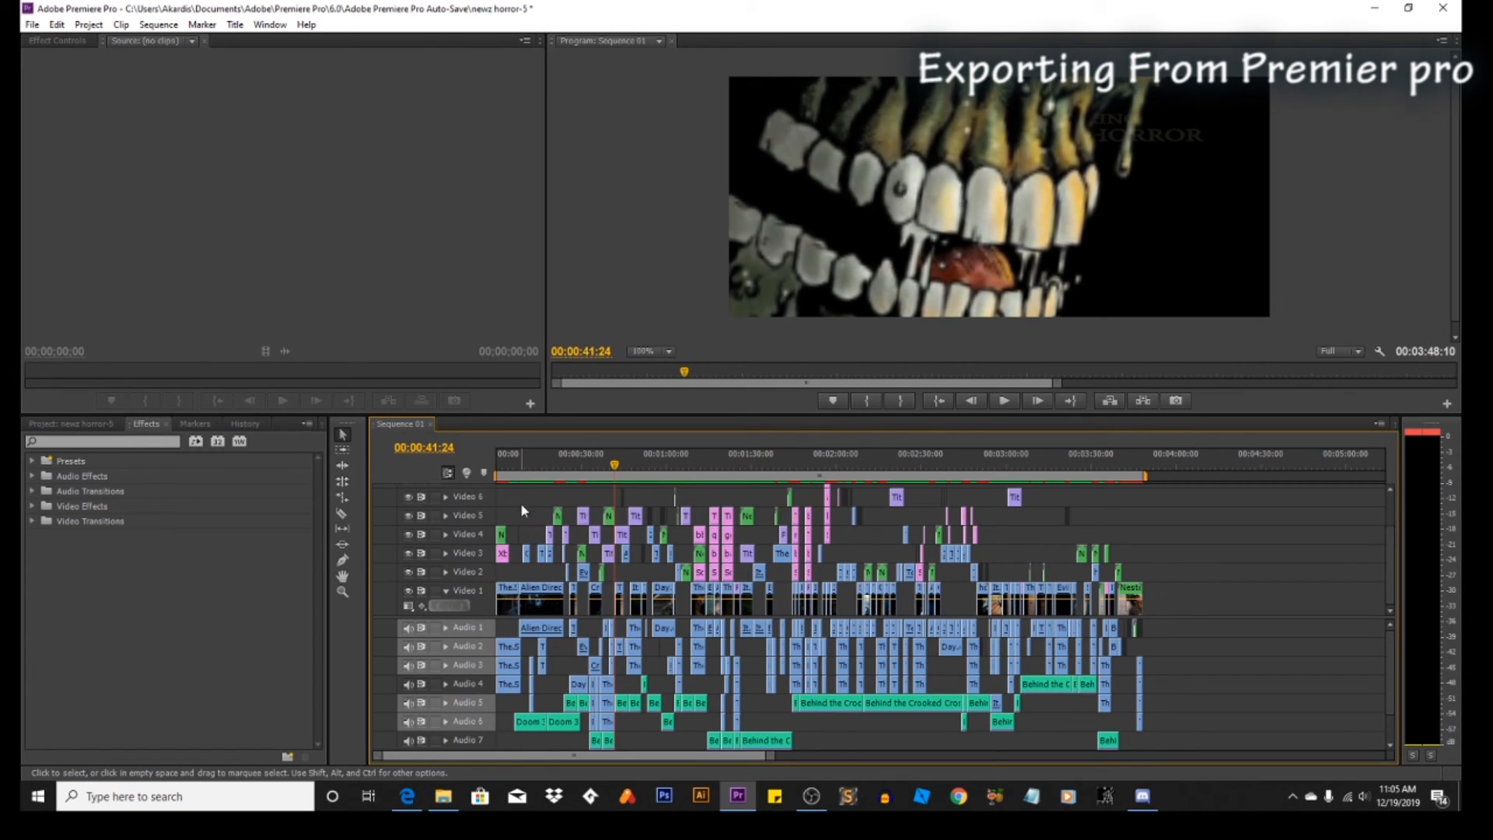
left_click_drag(498, 476, 1130, 467)
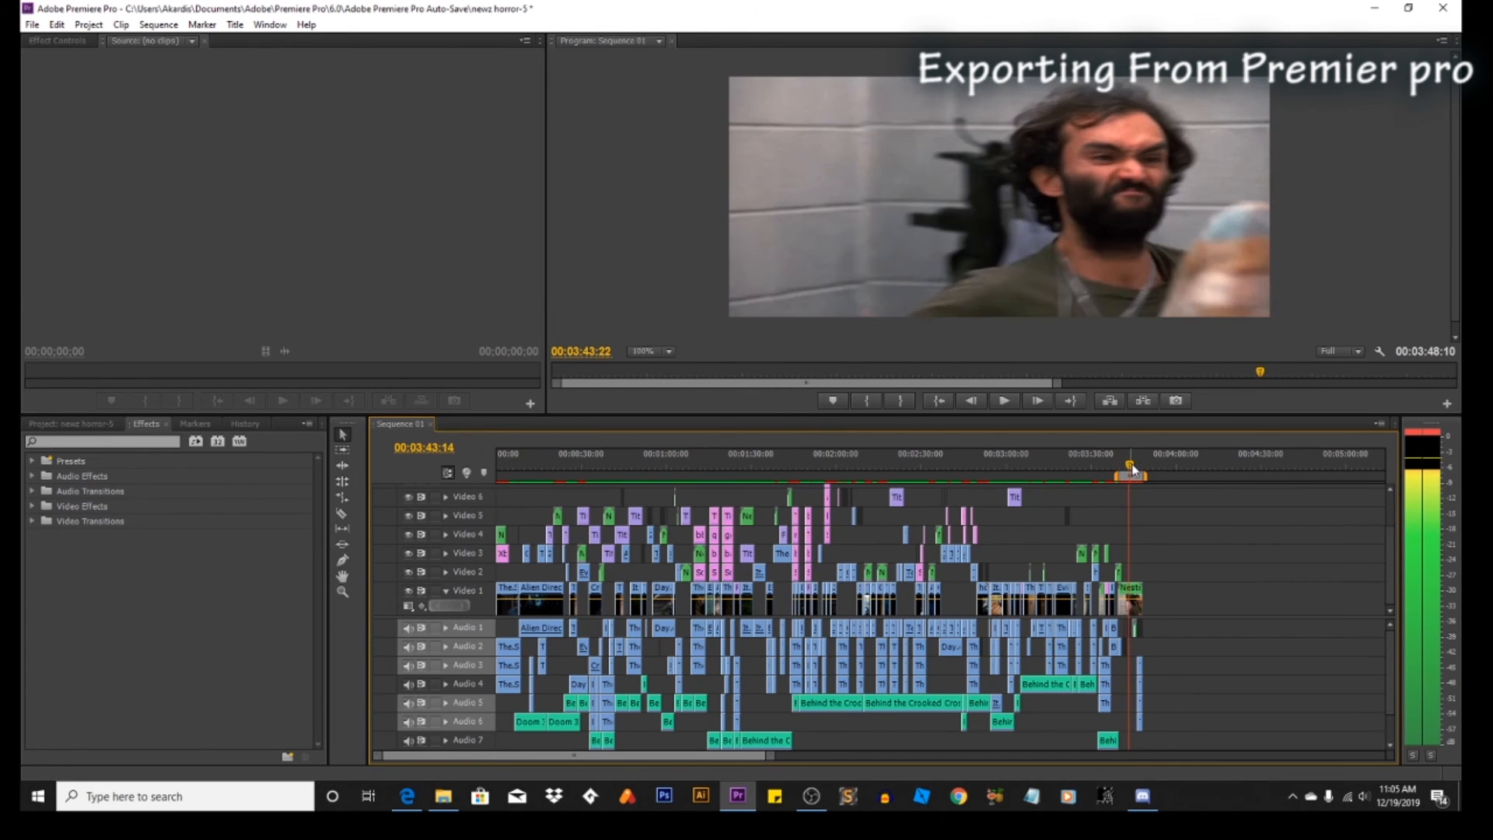
left_click(159, 24)
left_click(187, 64)
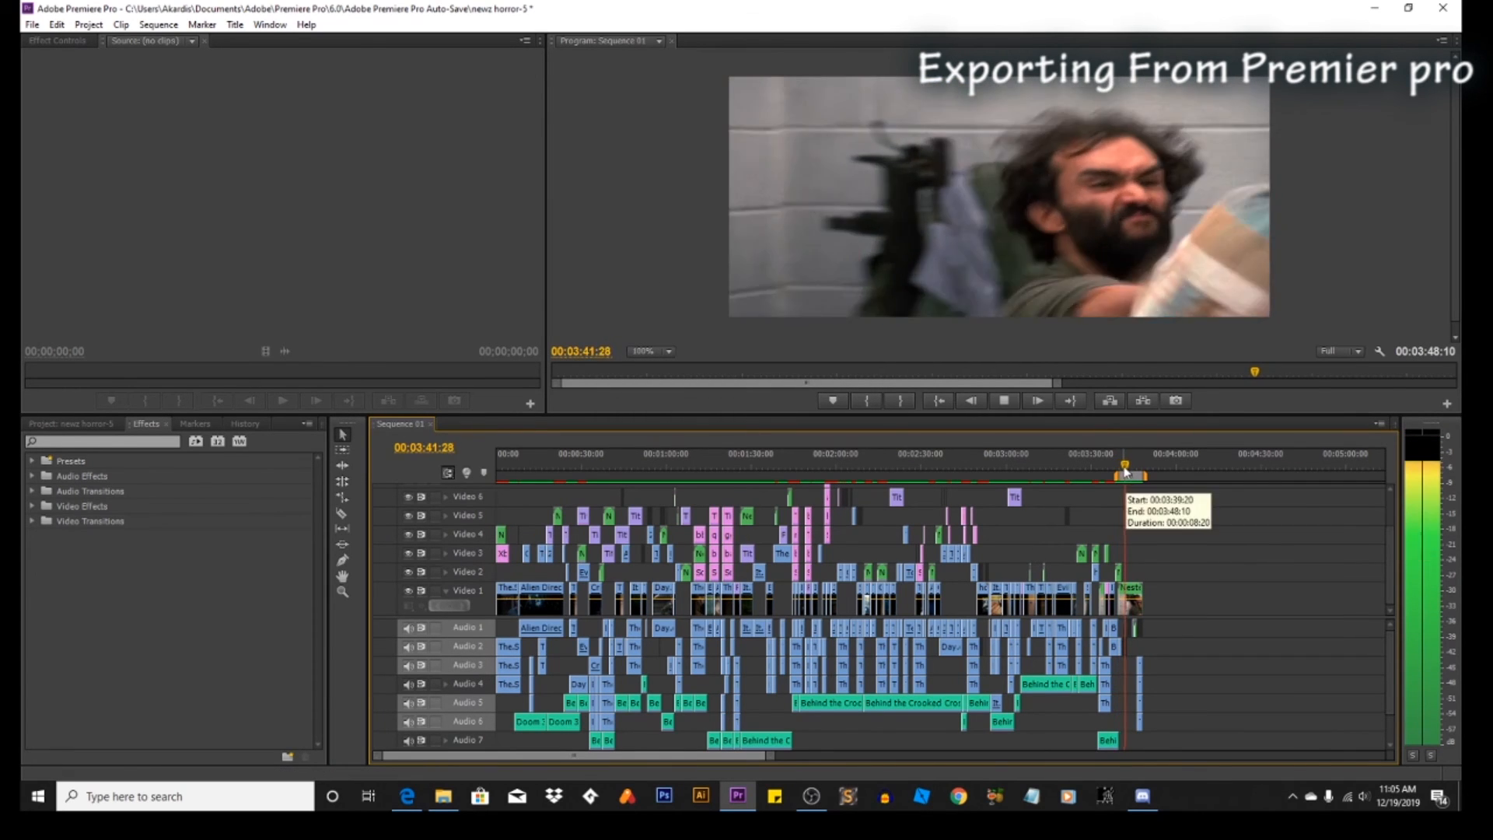
Step: Start a new project without saving the horror project, keeping the name Untitled and the DV-NTSC Standard 48kHz preset for Sequence 01
left_click(1025, 476)
left_click_drag(1025, 479, 1080, 475)
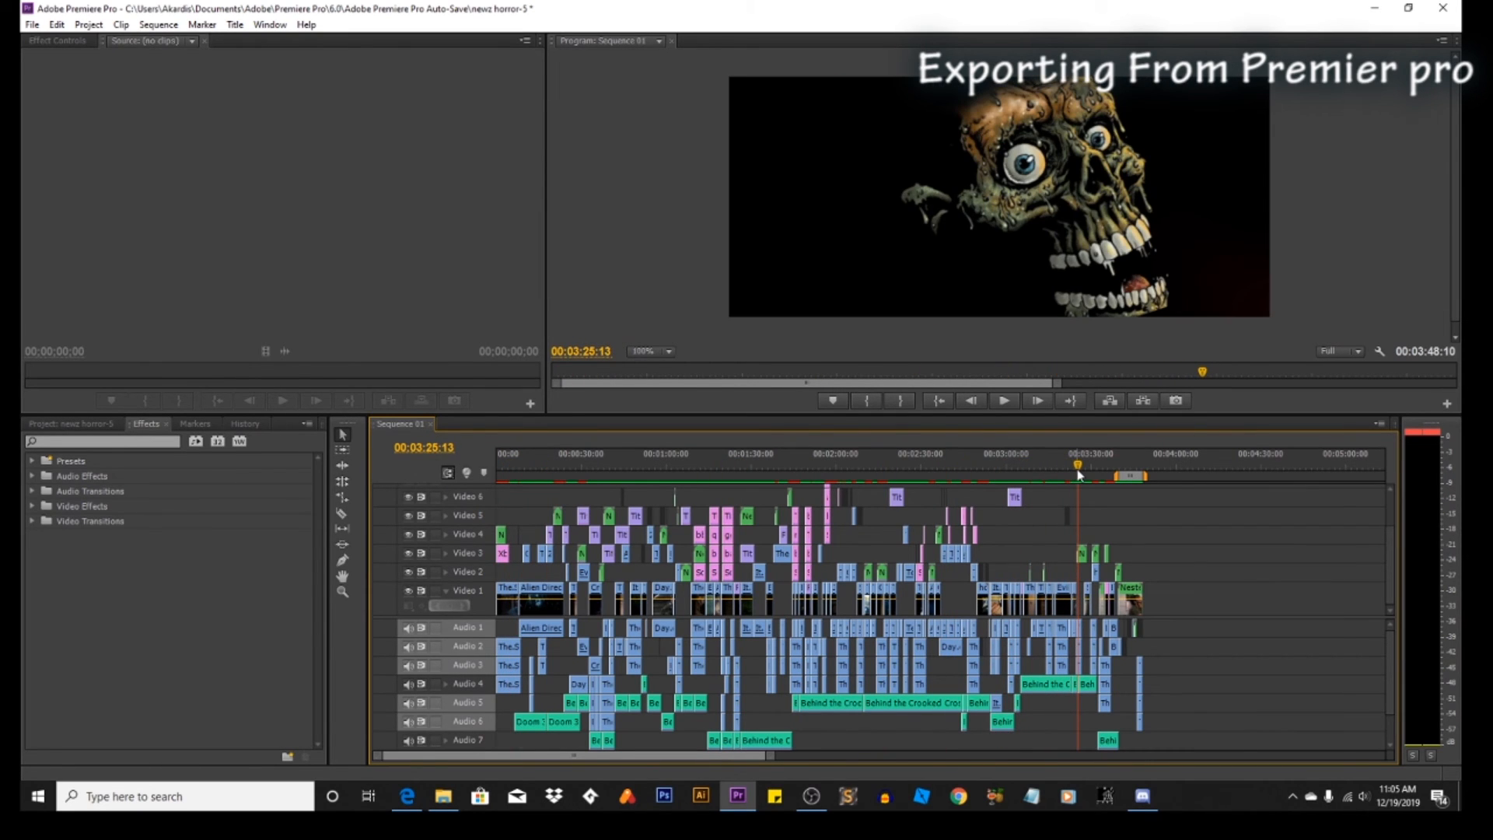
left_click(33, 24)
mouse_move(43, 40)
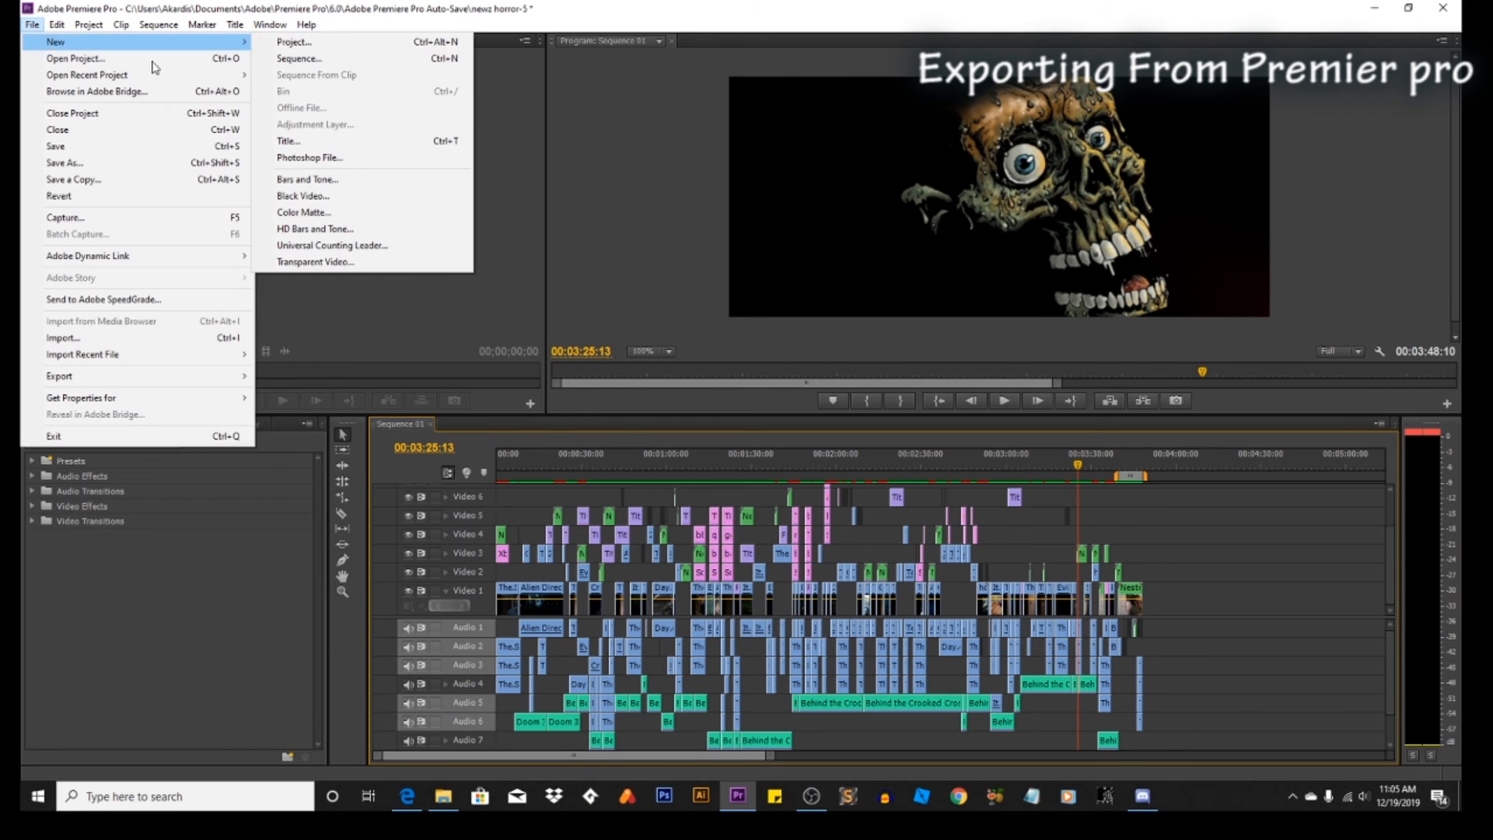
left_click(318, 46)
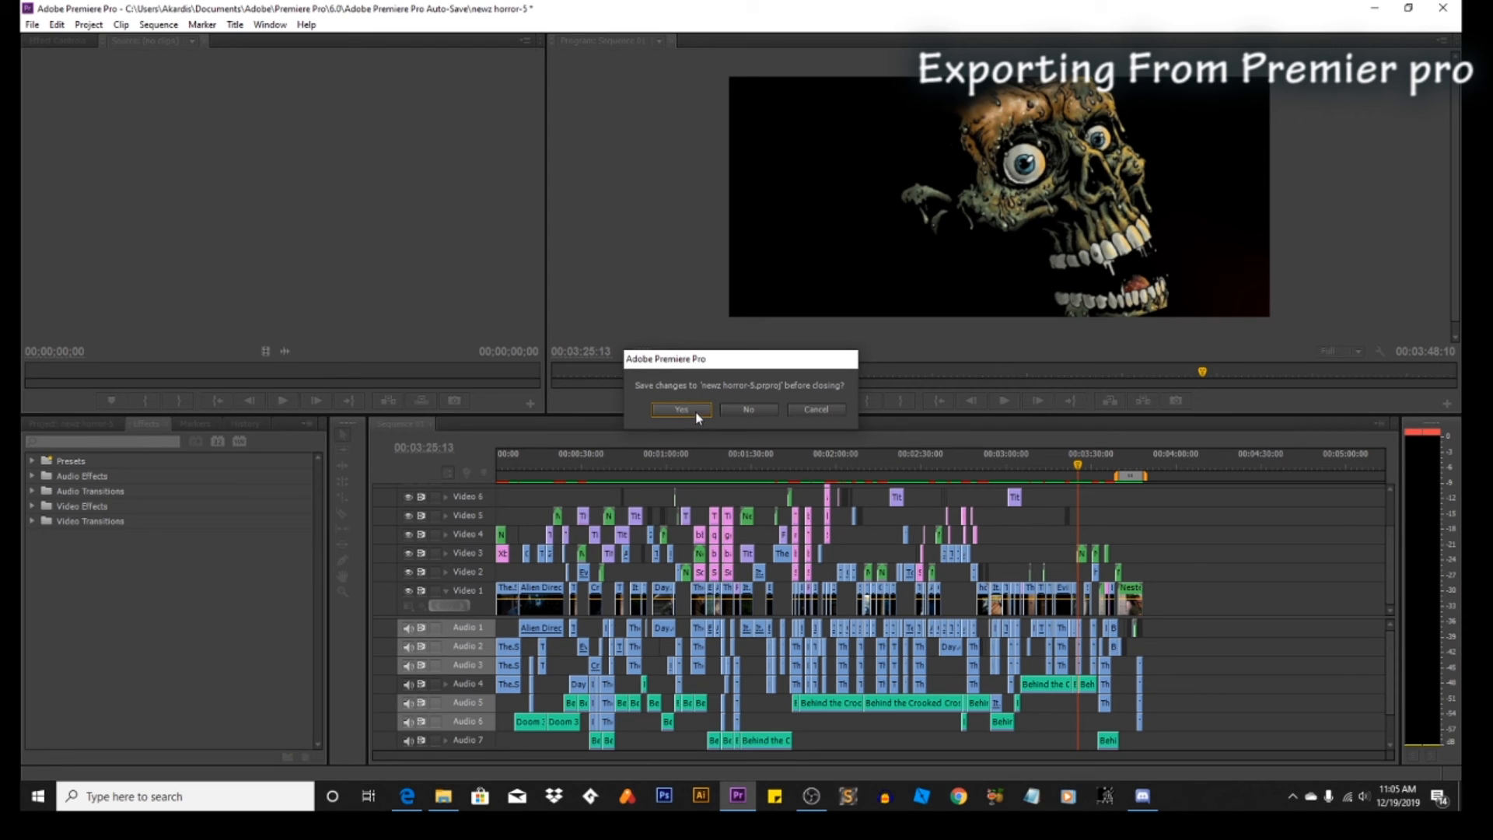
left_click(748, 411)
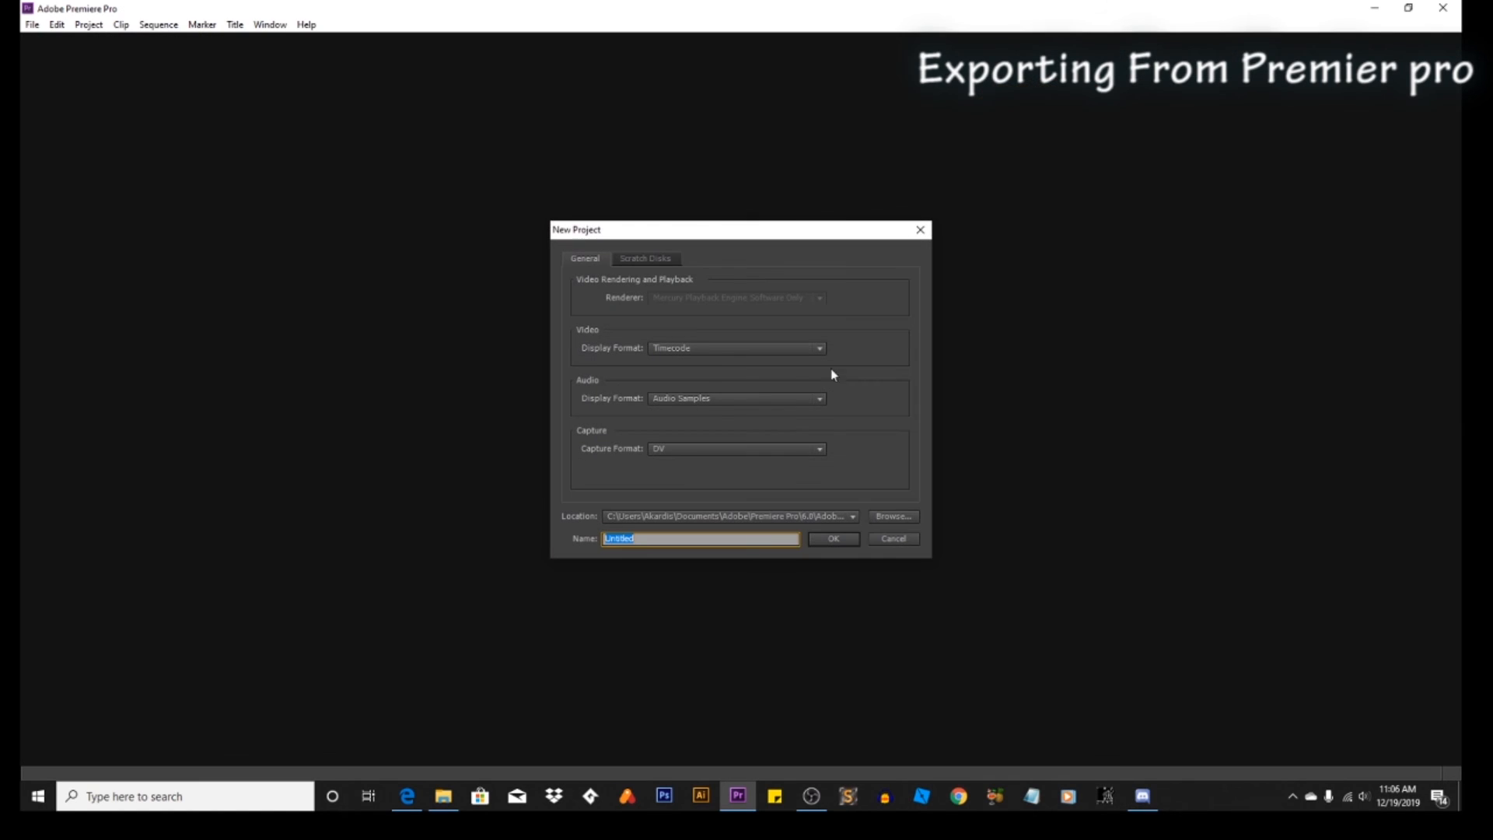
left_click(829, 542)
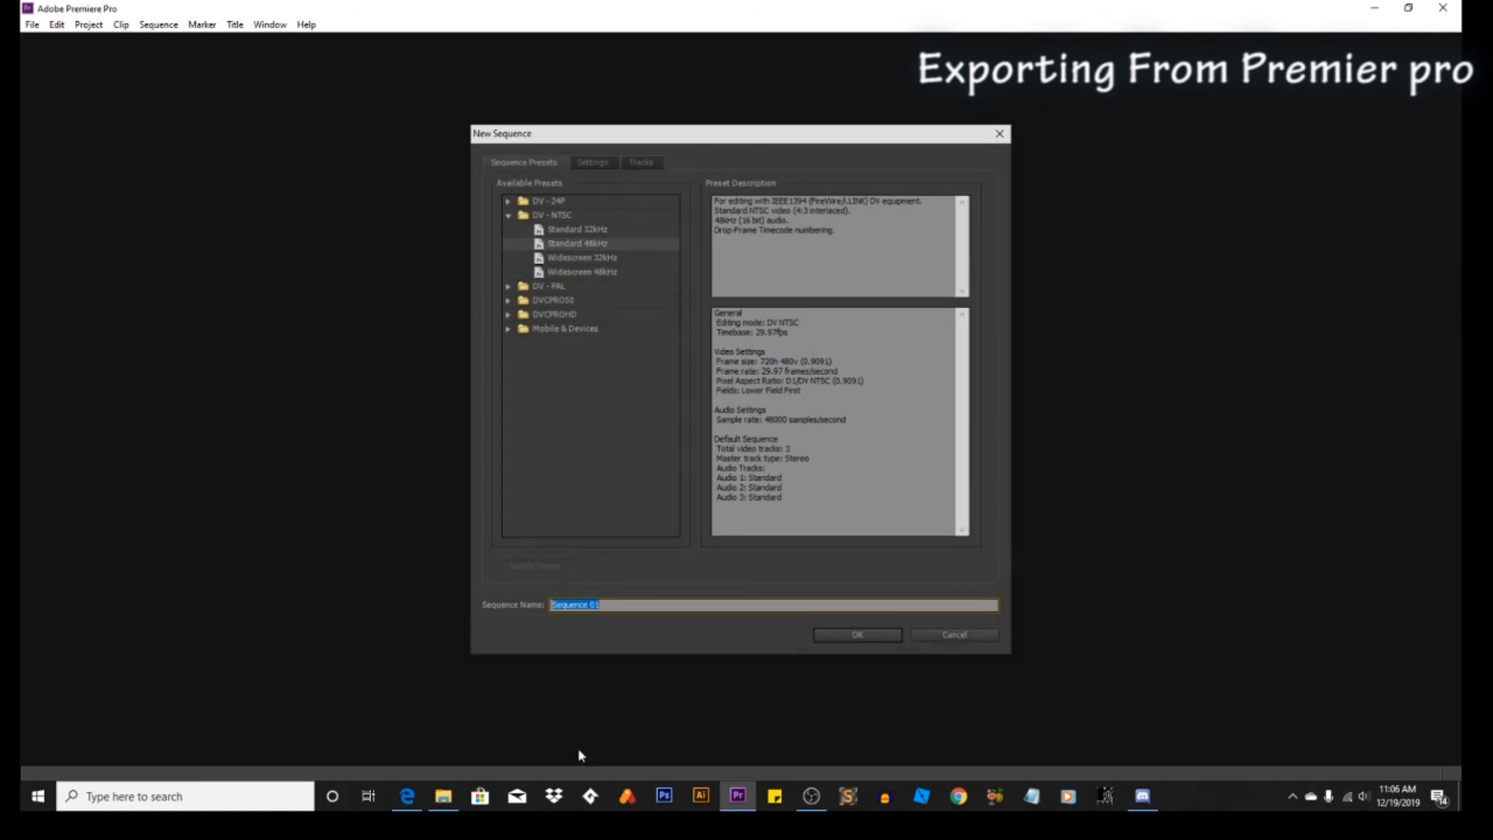
left_click(889, 639)
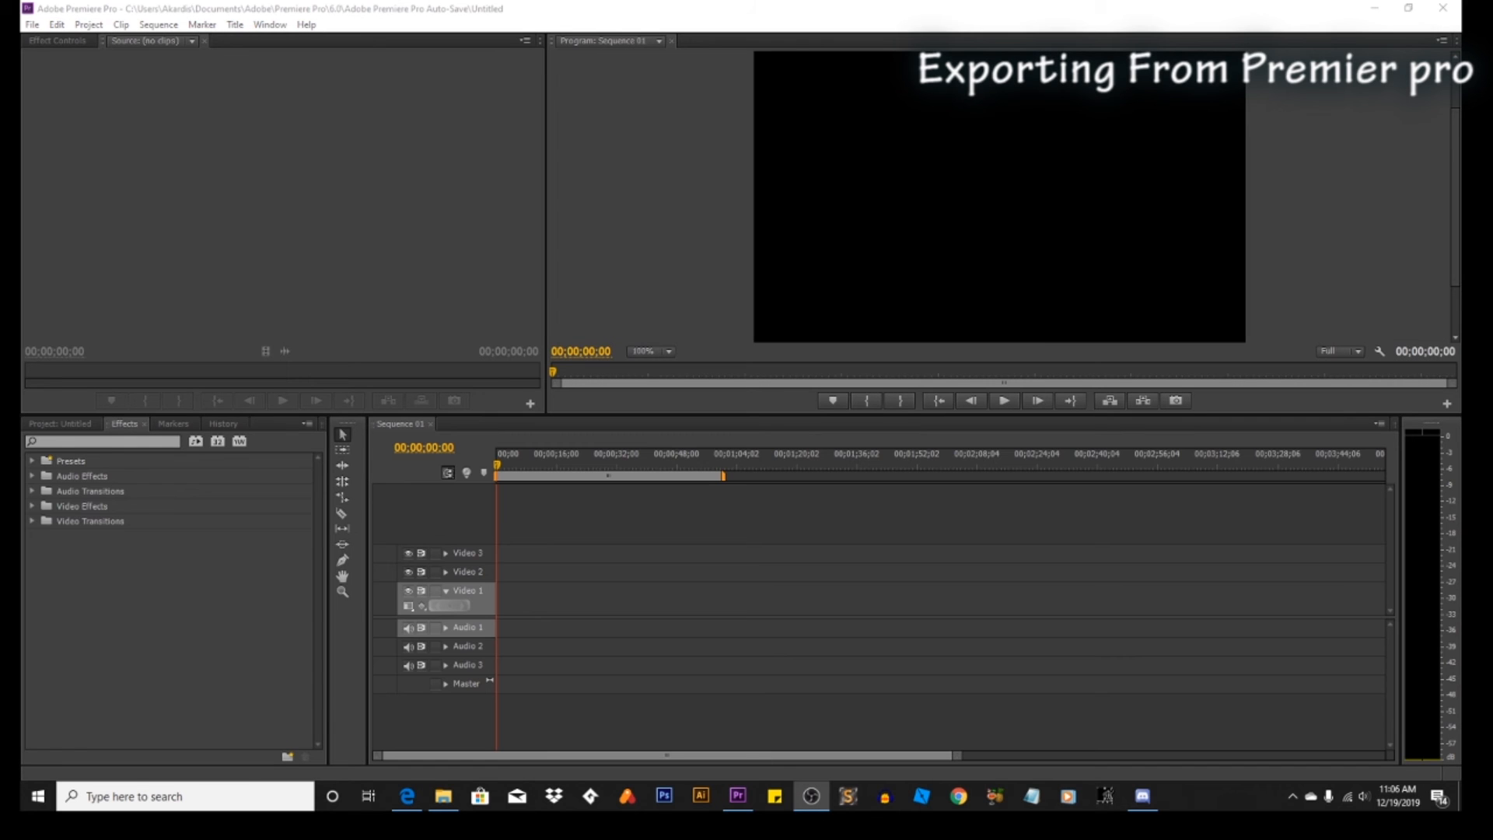
Step: Open the Videos folder in File Explorer, and review the video and output settings in OBS
left_click_drag(22, 100, 556, 143)
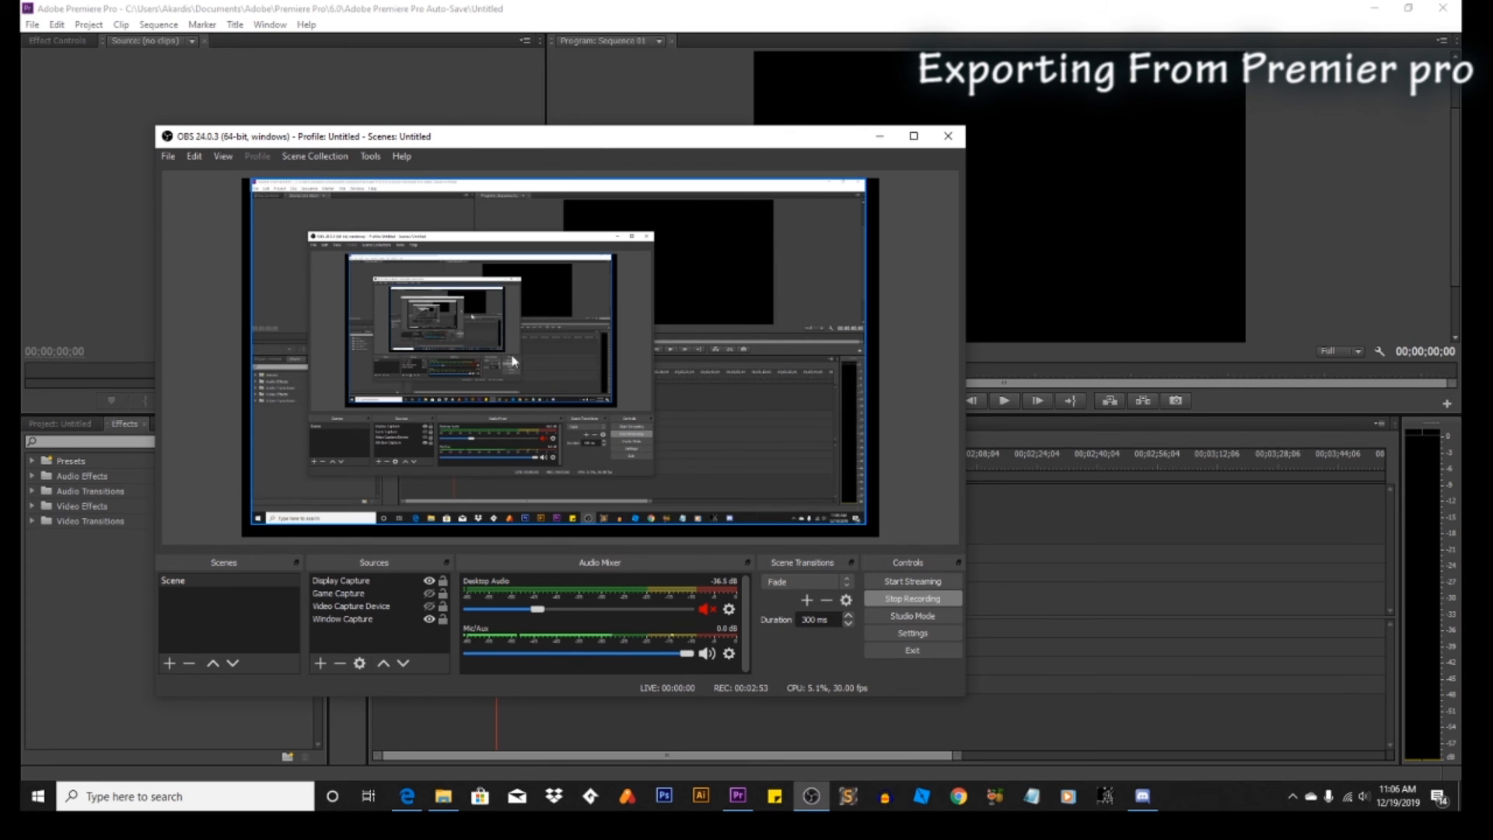
left_click_drag(555, 140, 0, 147)
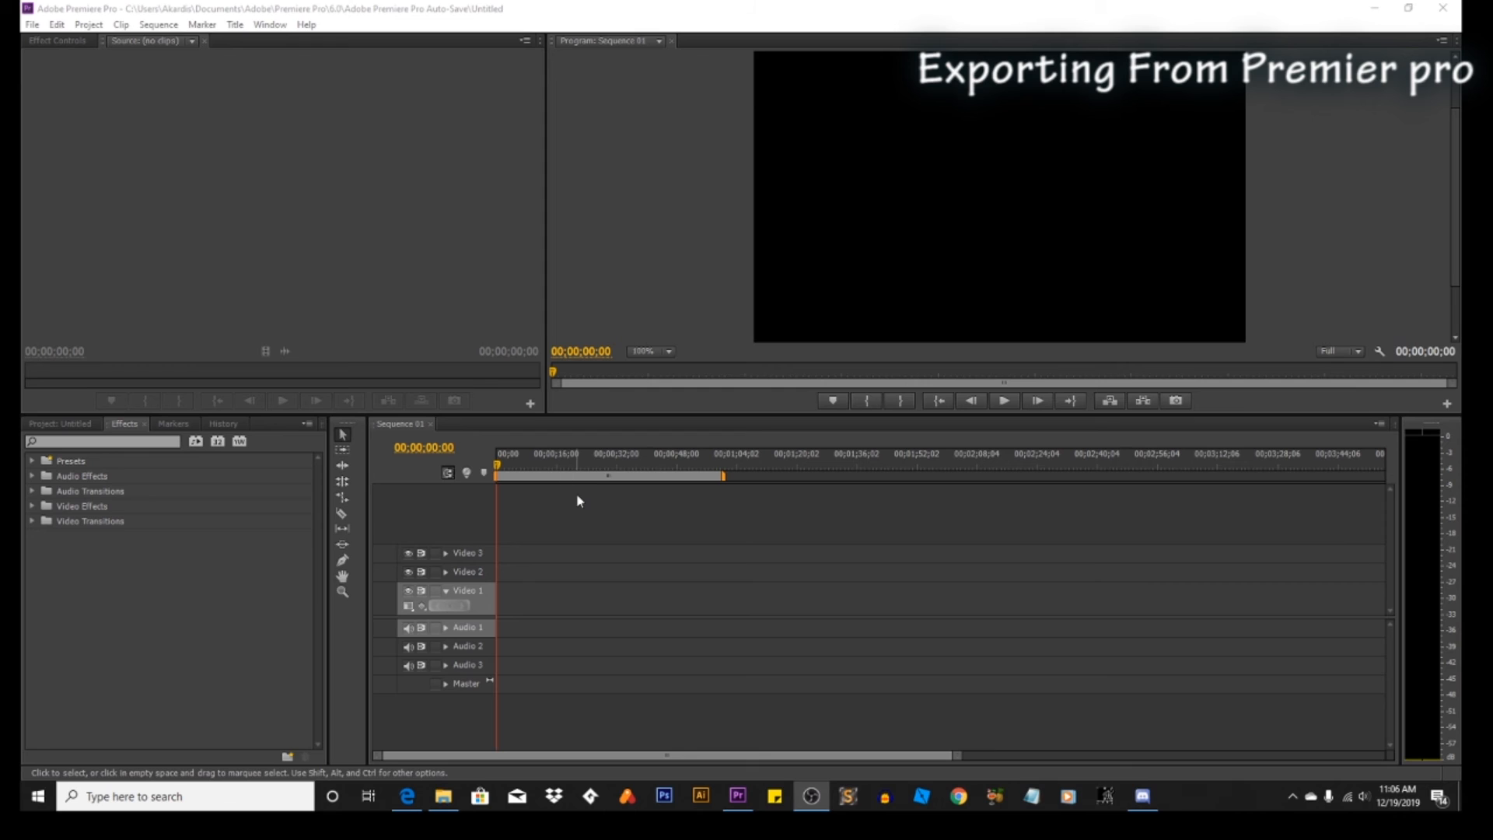
mouse_move(608, 483)
left_click(443, 795)
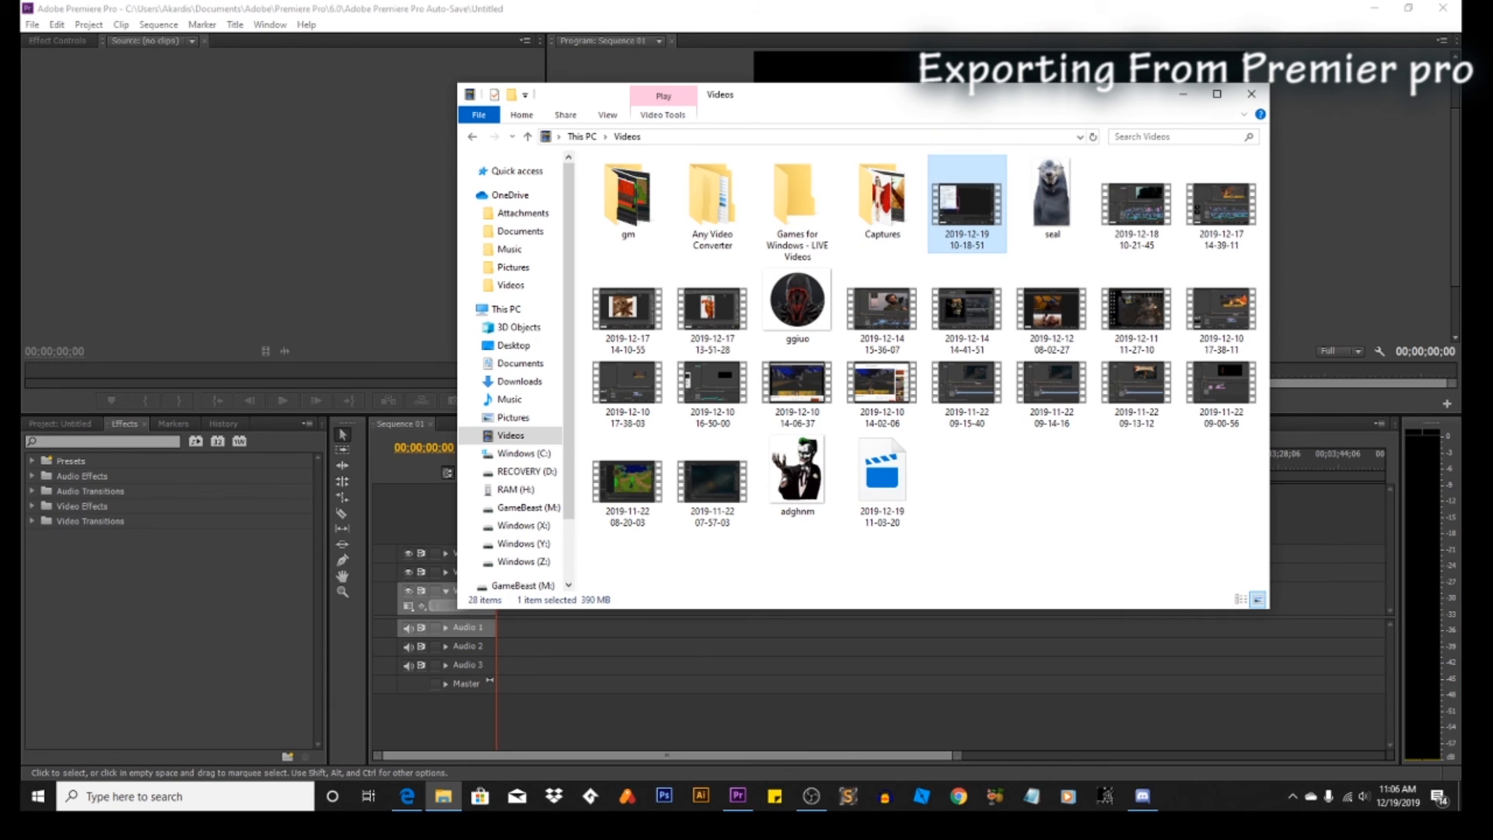
left_click_drag(21, 60, 704, 34)
left_click(876, 526)
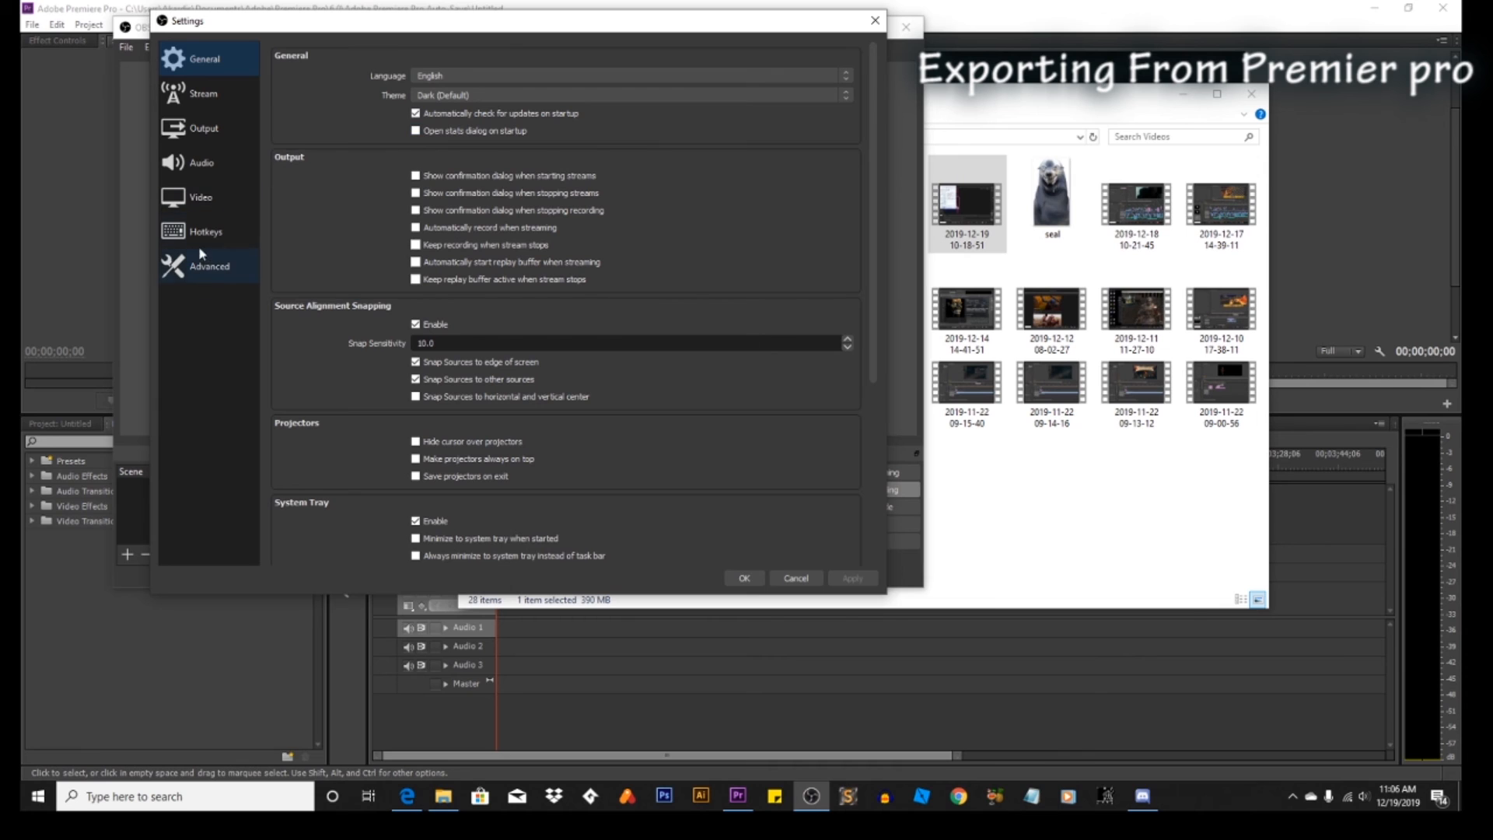
left_click(202, 196)
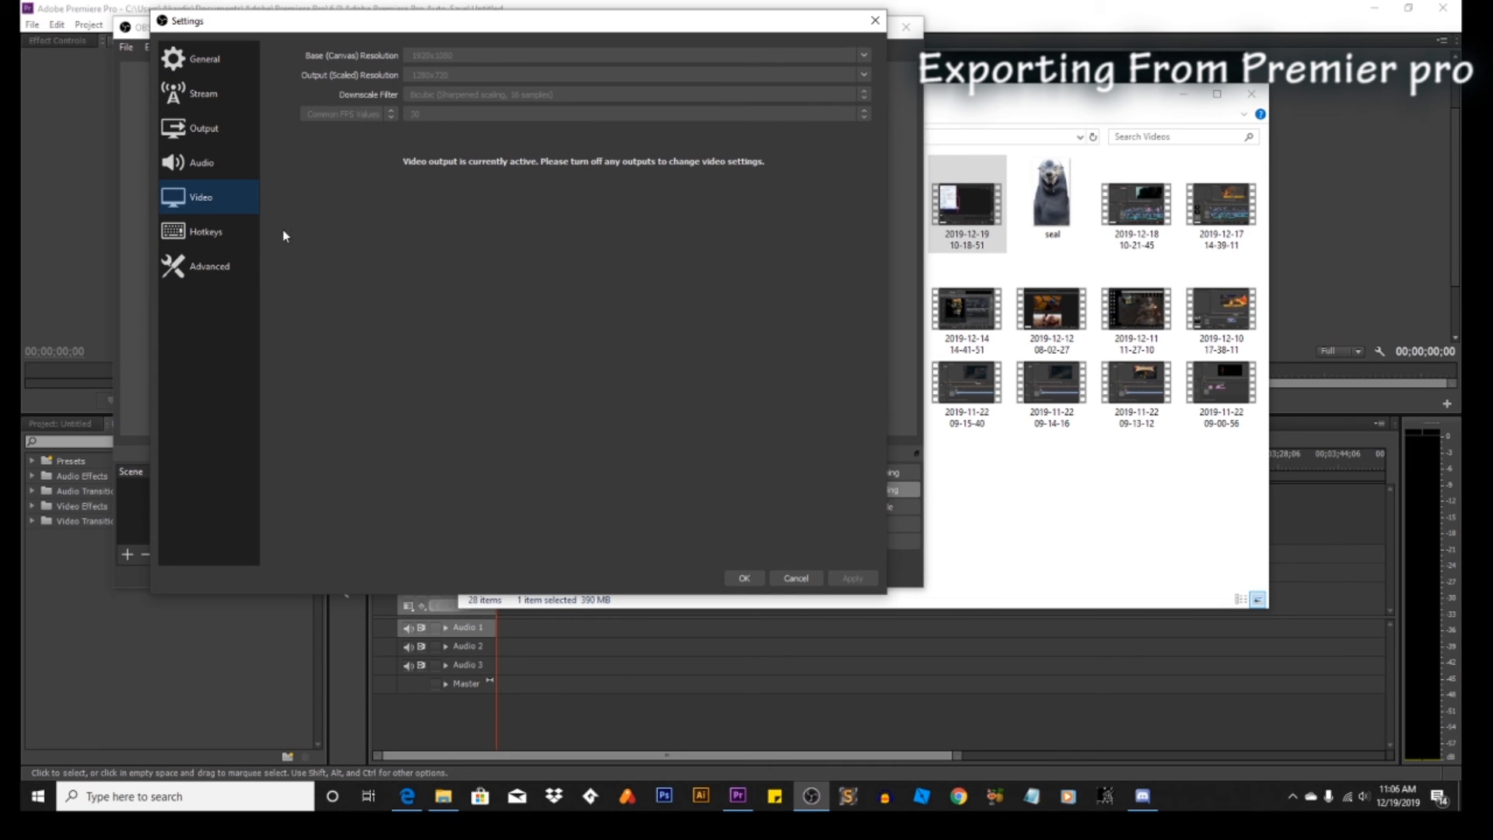
left_click(209, 134)
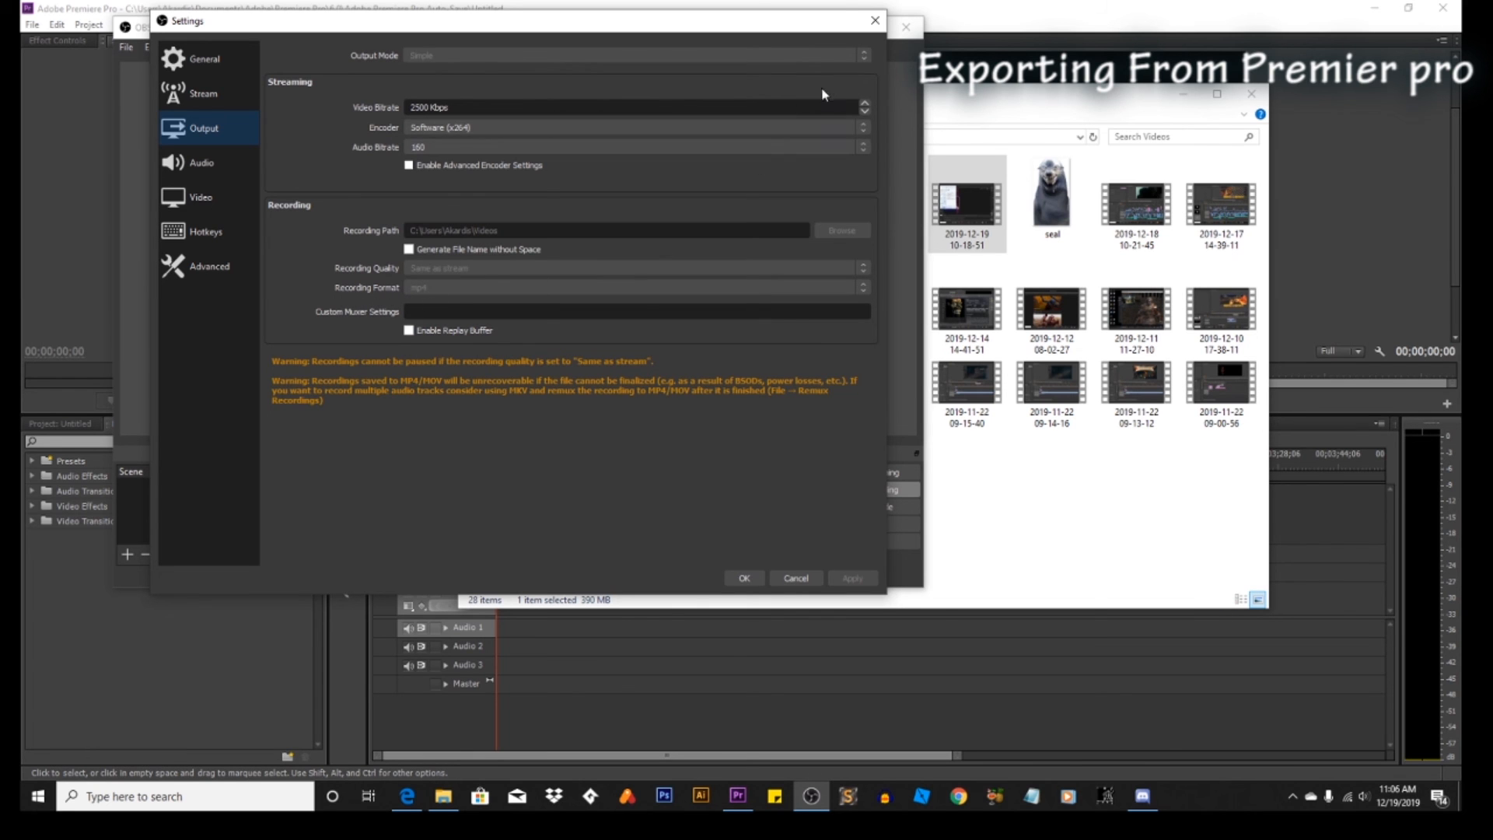
left_click(873, 21)
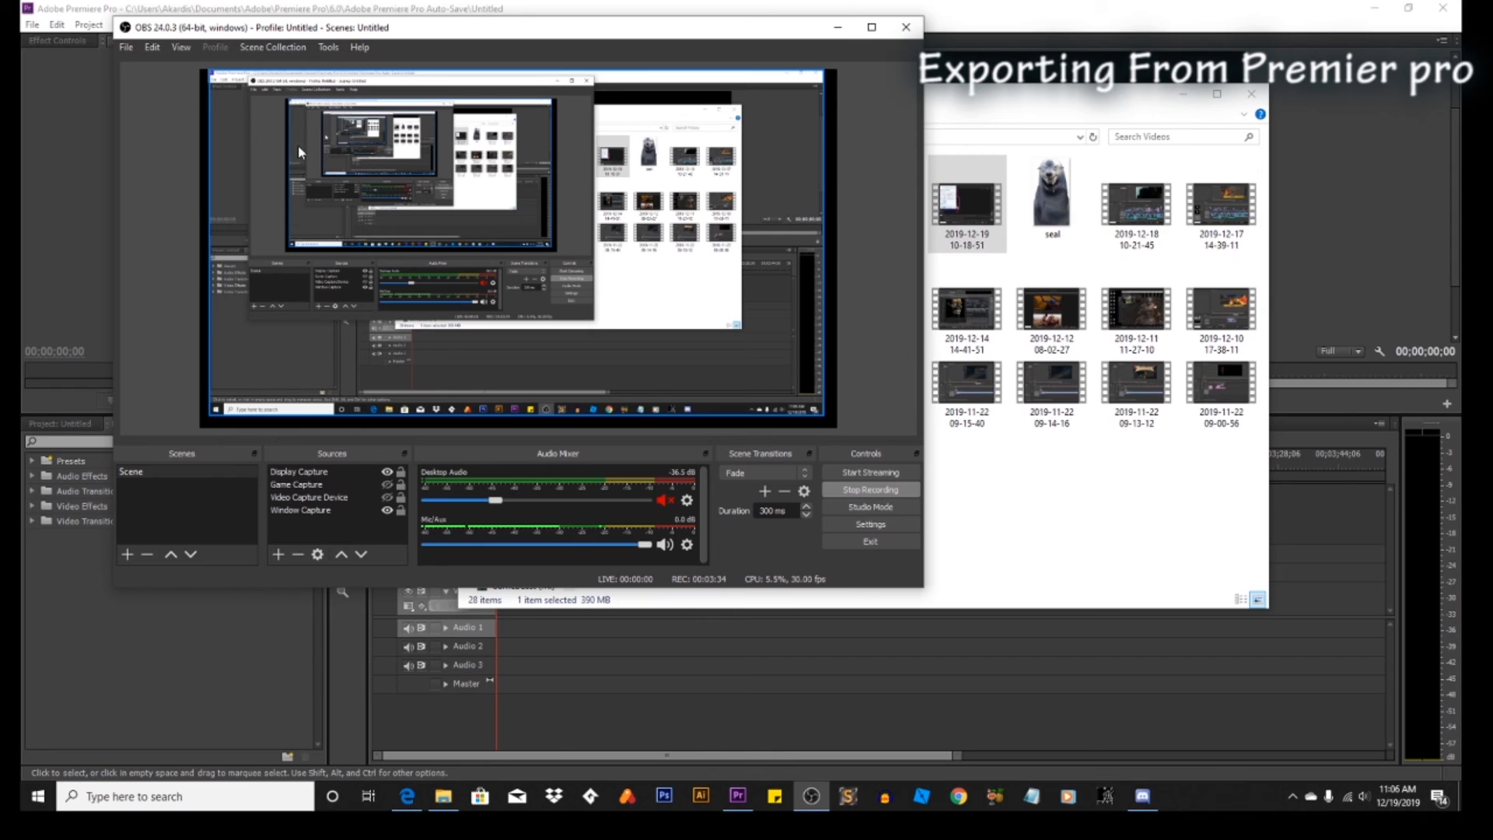
left_click_drag(653, 34, 21, 87)
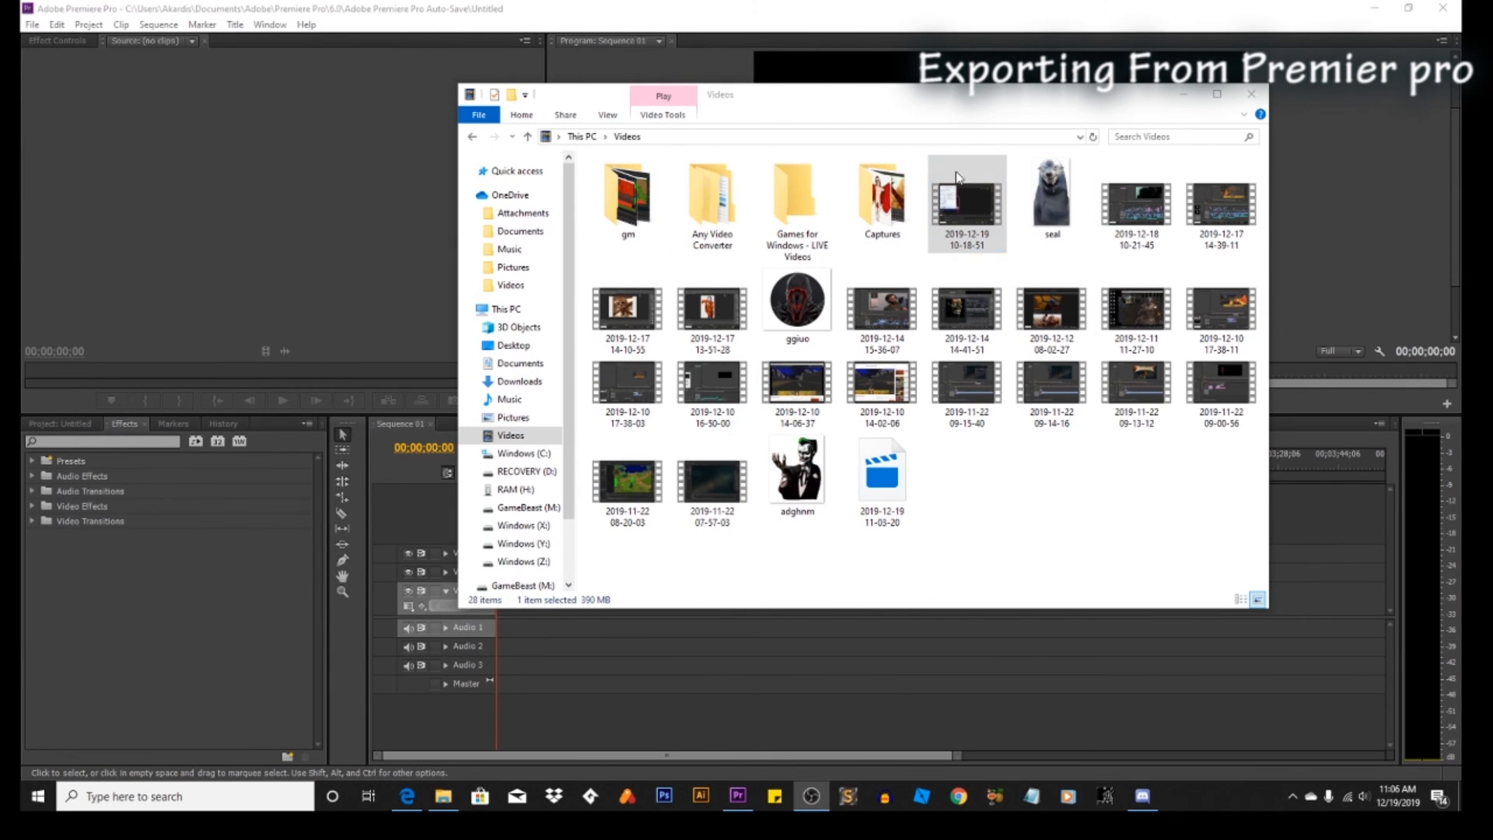
left_click_drag(966, 187, 646, 645)
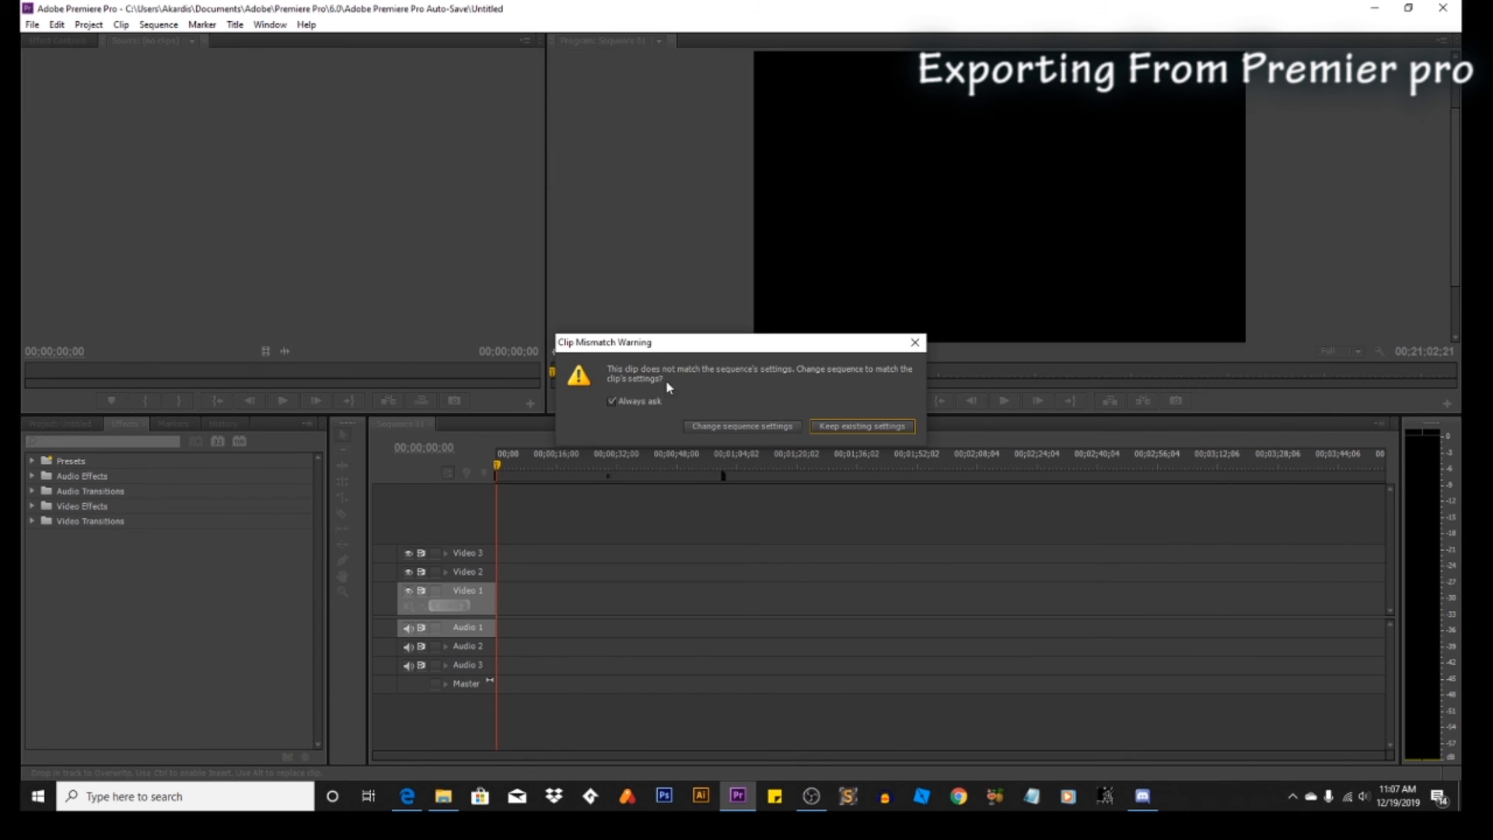
left_click(725, 428)
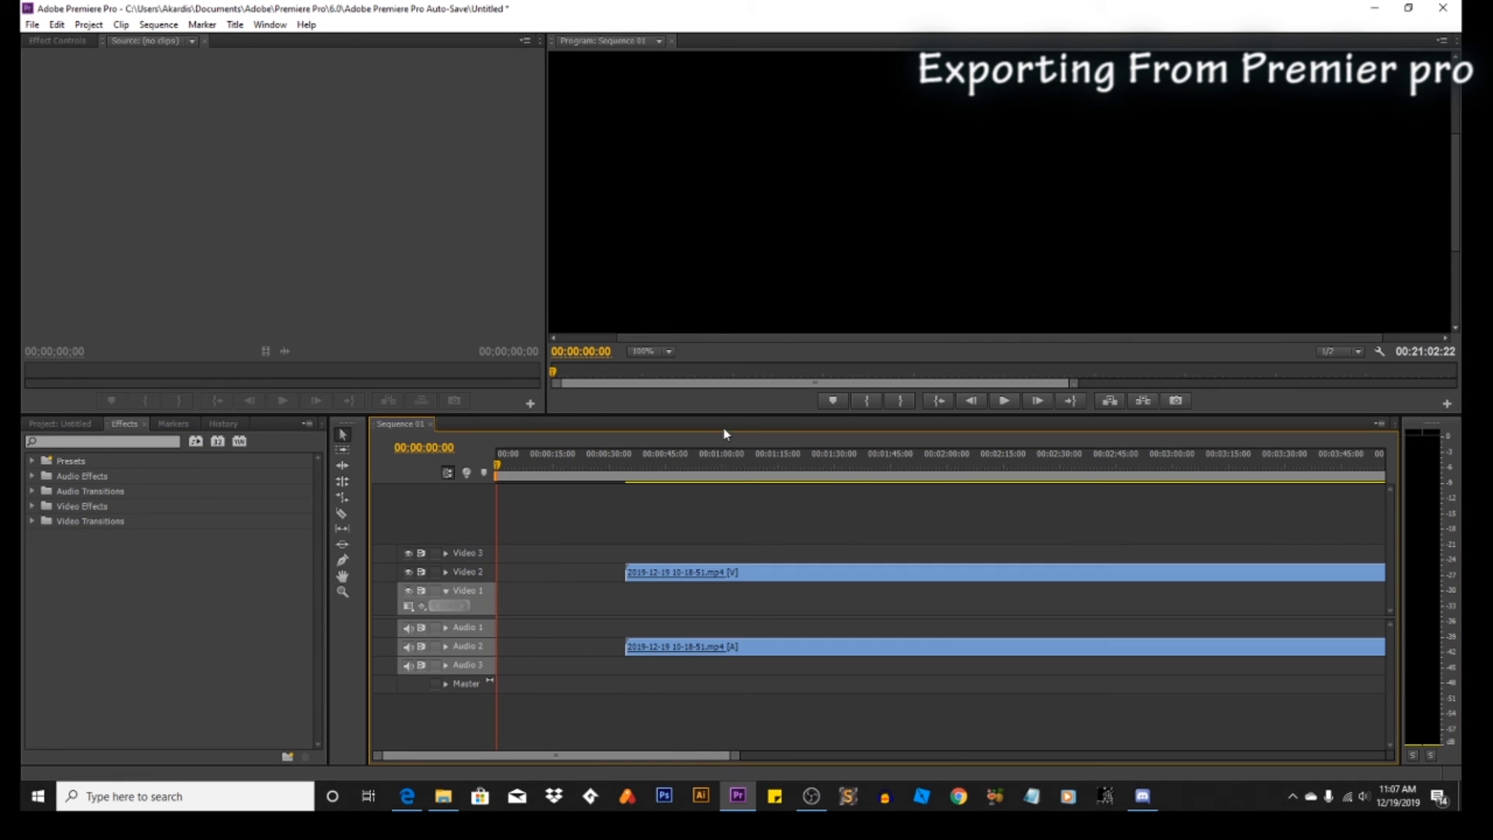
left_click_drag(735, 756, 987, 756)
left_click_drag(963, 583, 795, 598)
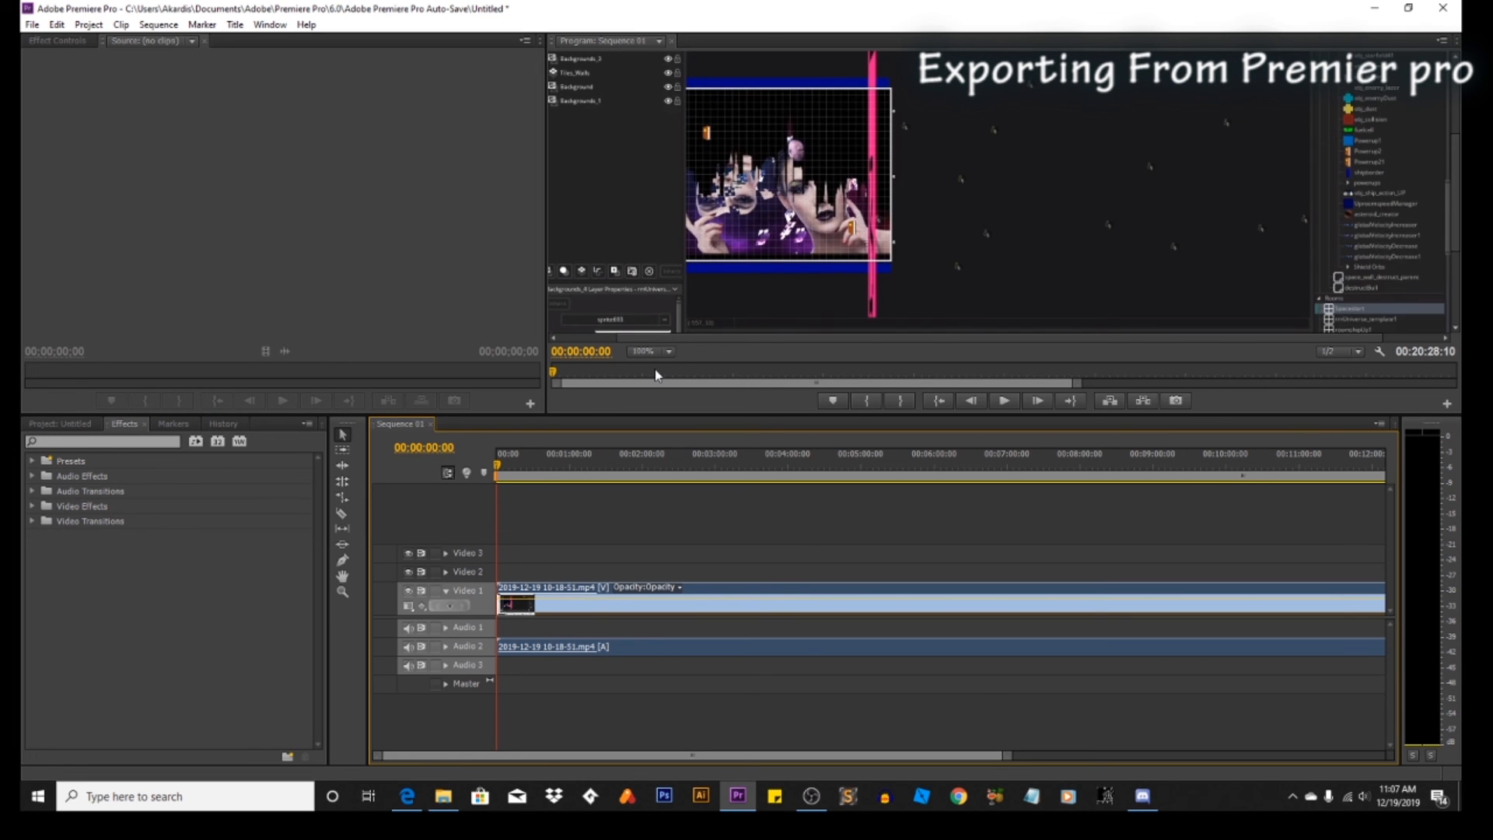
Step: Enlarge the Program monitor, display the clip's effect controls, and close the Program monitor
left_click_drag(693, 416, 693, 518)
left_click_drag(547, 323, 393, 332)
left_click(862, 289)
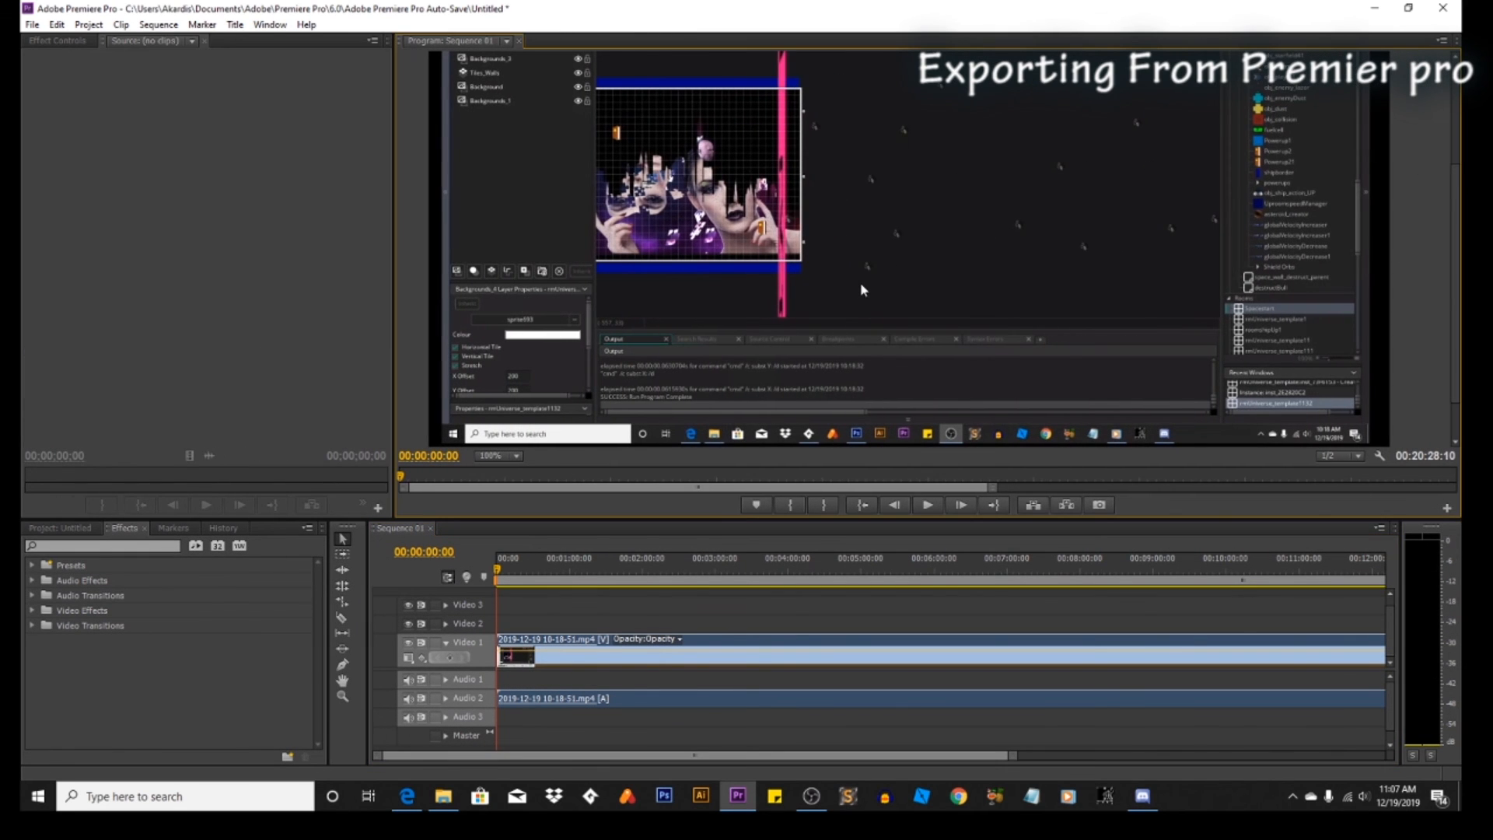
left_click(71, 42)
left_click(519, 40)
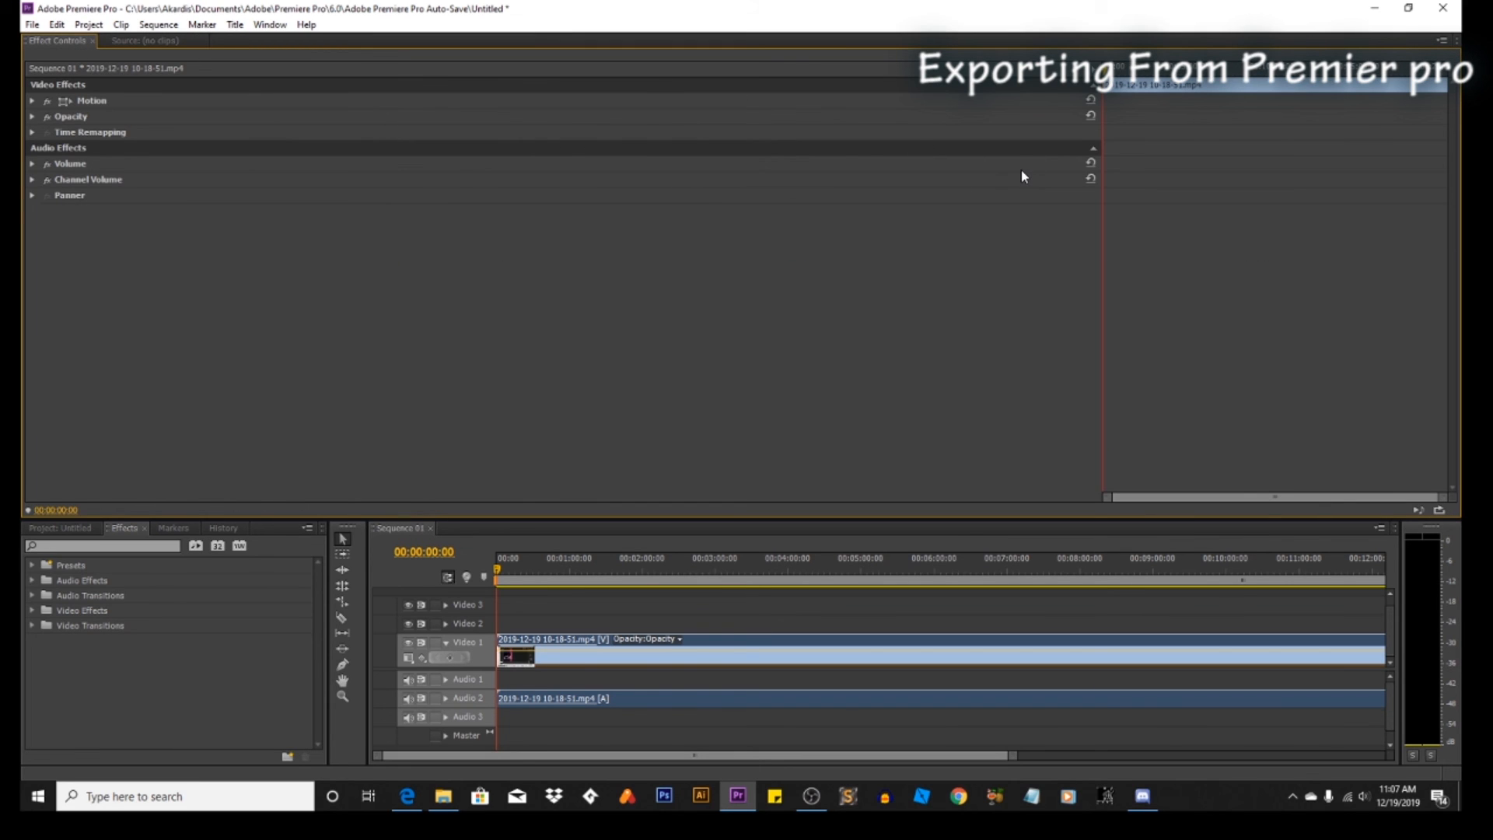
key("ctrl+z")
key("ctrl+z")
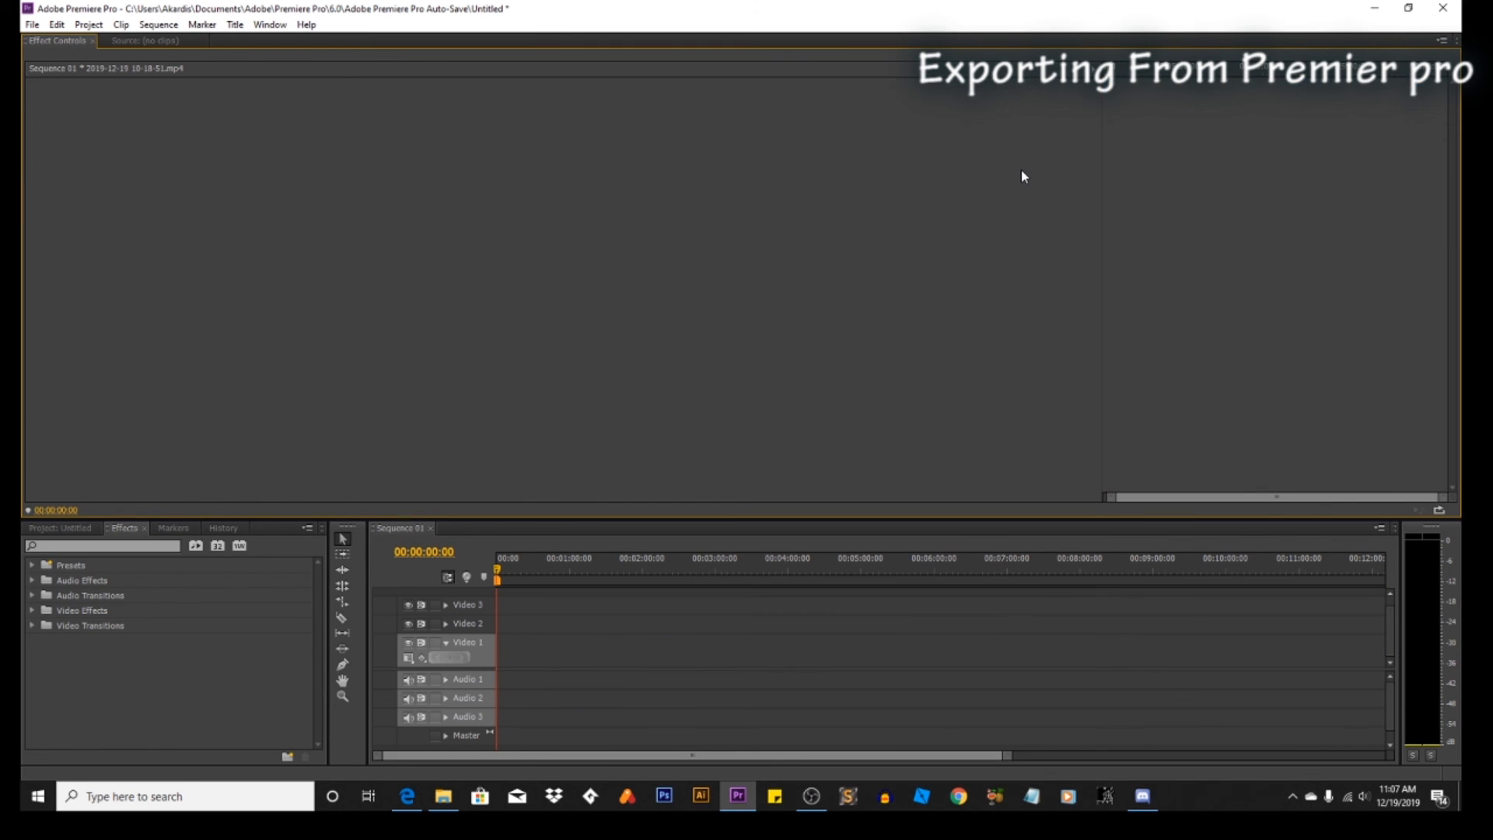
left_click_drag(1100, 214, 285, 261)
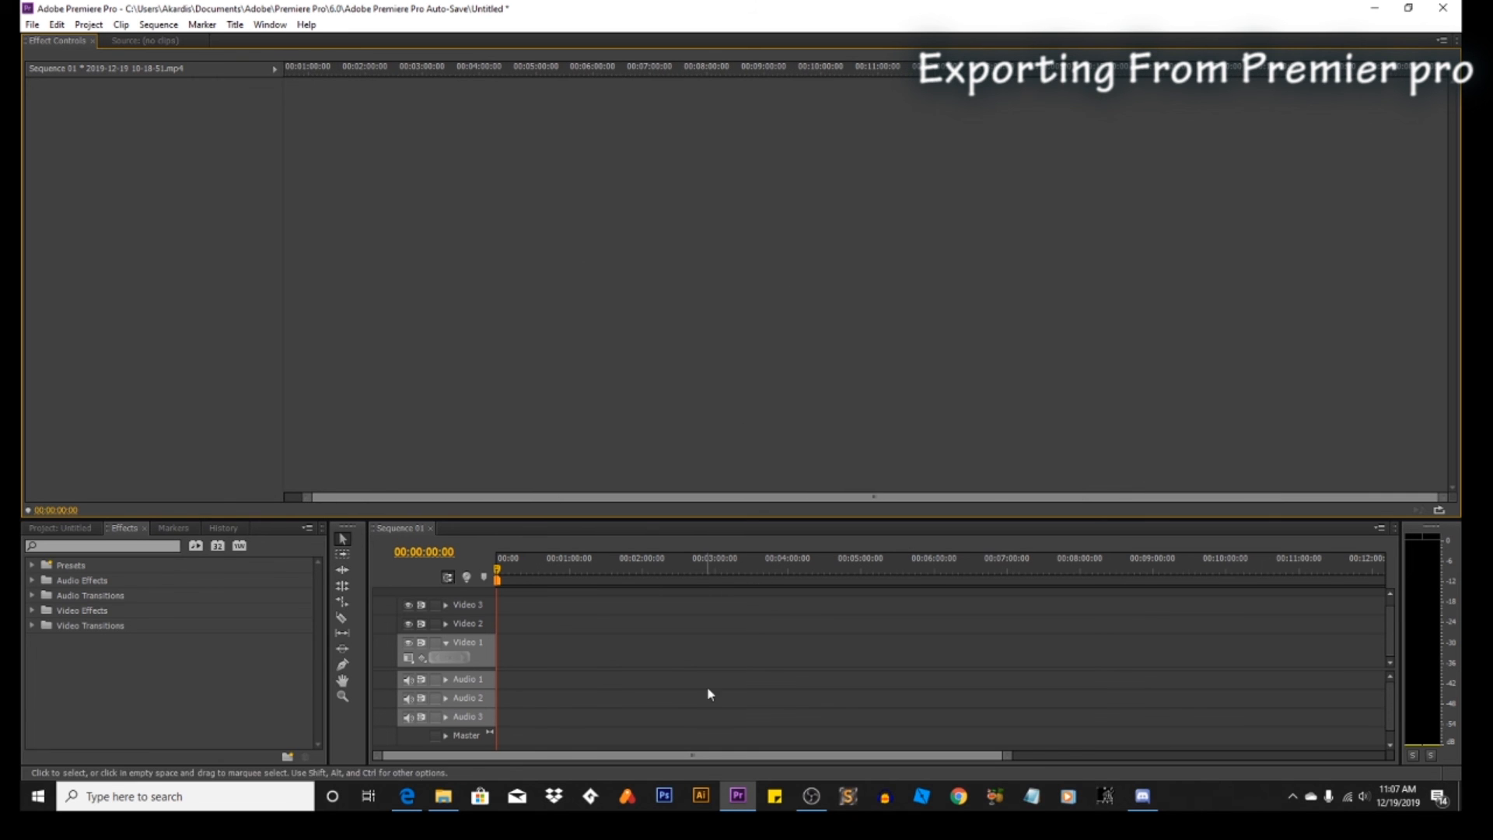
left_click(444, 796)
left_click_drag(968, 222, 553, 661)
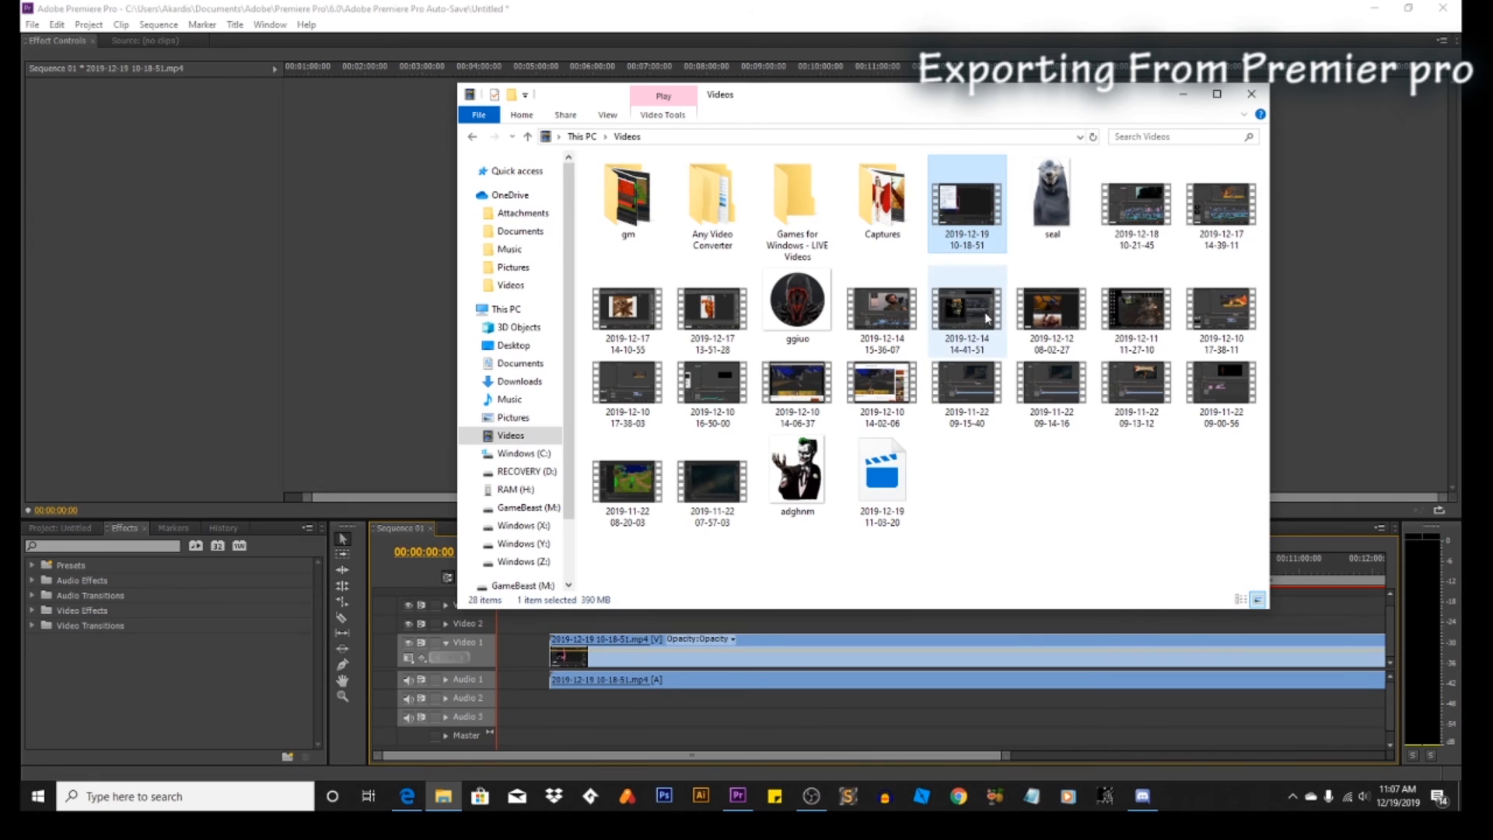
left_click(1183, 94)
Step: Move the playhead to 00:01:23:10 and switch the workspace to Editing (CS5.5)
mouse_move(576, 581)
left_mouse_down()
mouse_move(647, 577)
mouse_move(597, 578)
left_mouse_up()
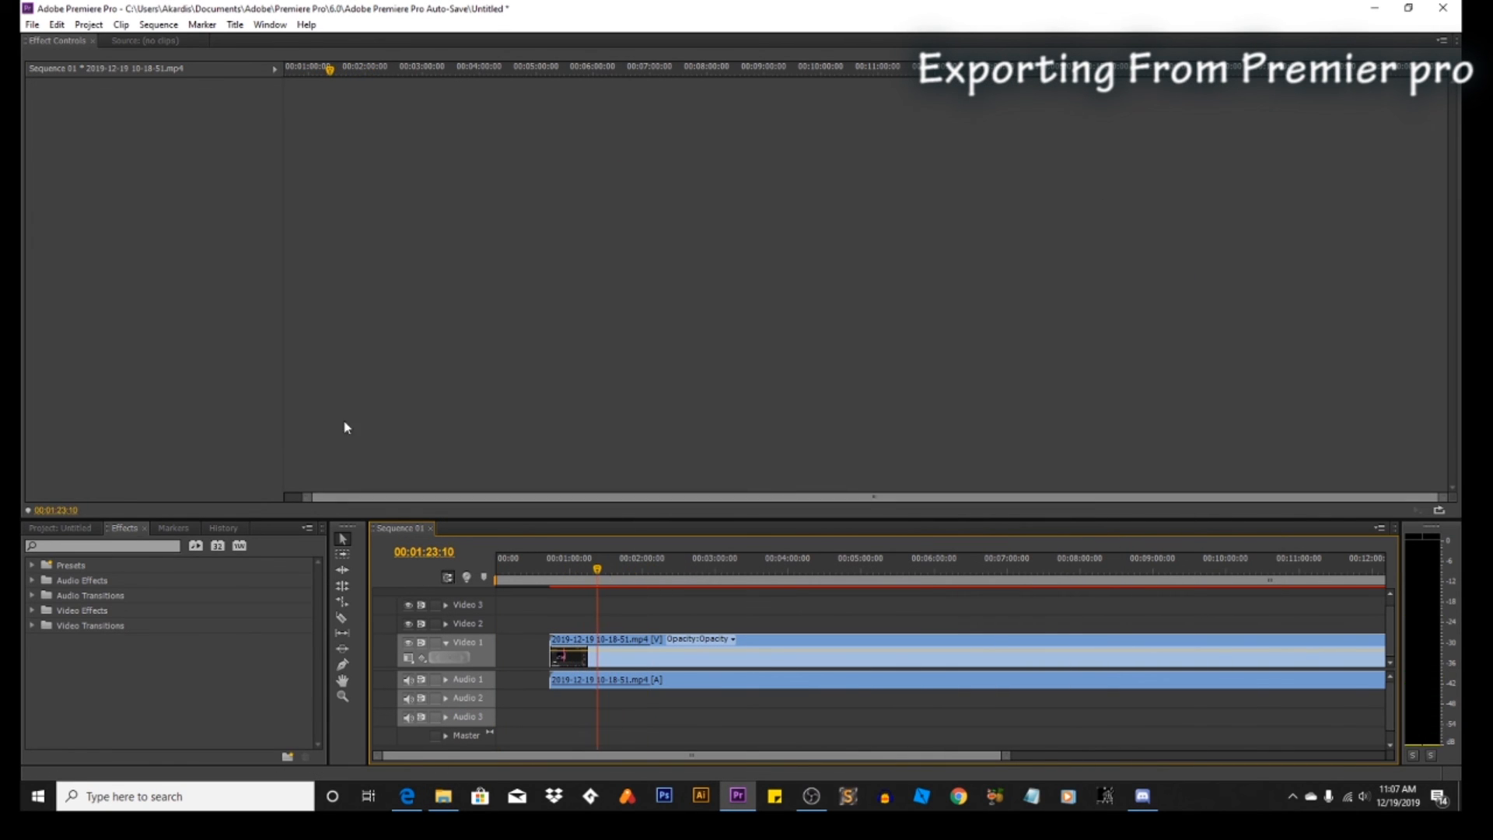
left_click(269, 26)
mouse_move(286, 45)
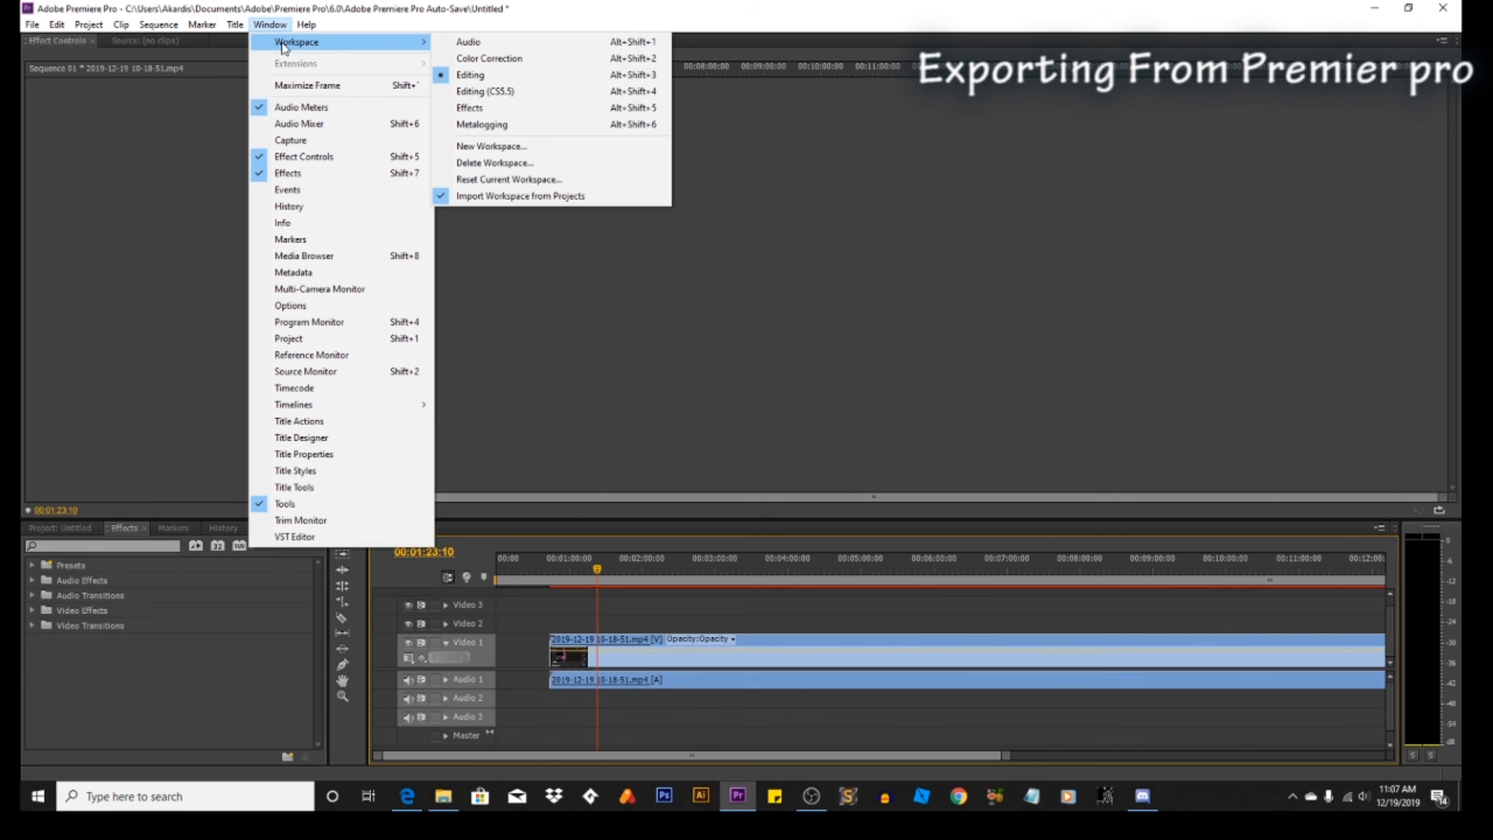
left_click(487, 92)
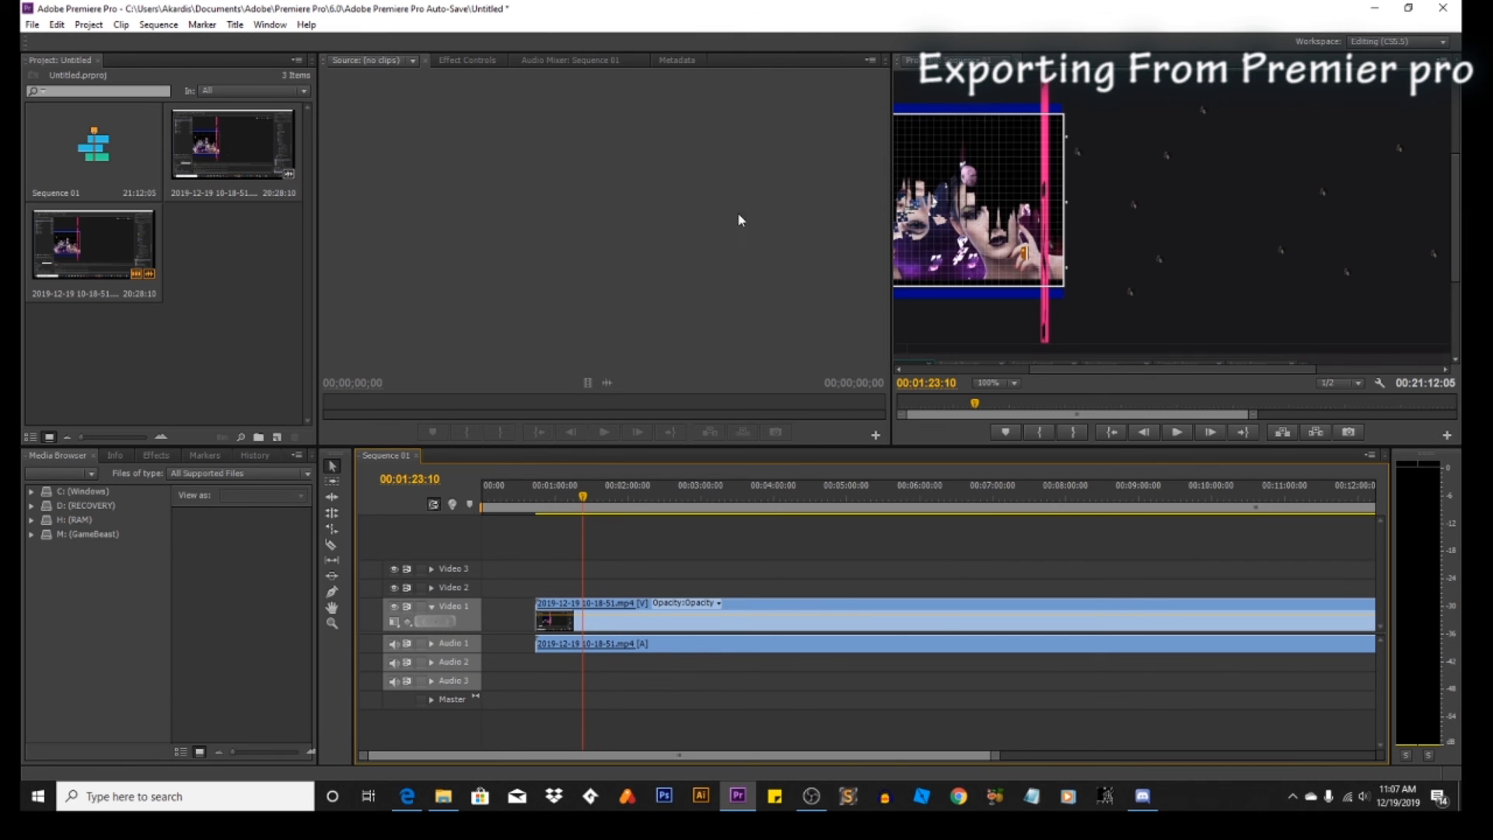
Step: Widen the Program monitor by shrinking the Source monitor to a narrow strip
left_click_drag(892, 140, 502, 140)
left_click_drag(770, 175, 738, 217)
left_click(549, 225)
left_click_drag(738, 165, 457, 166)
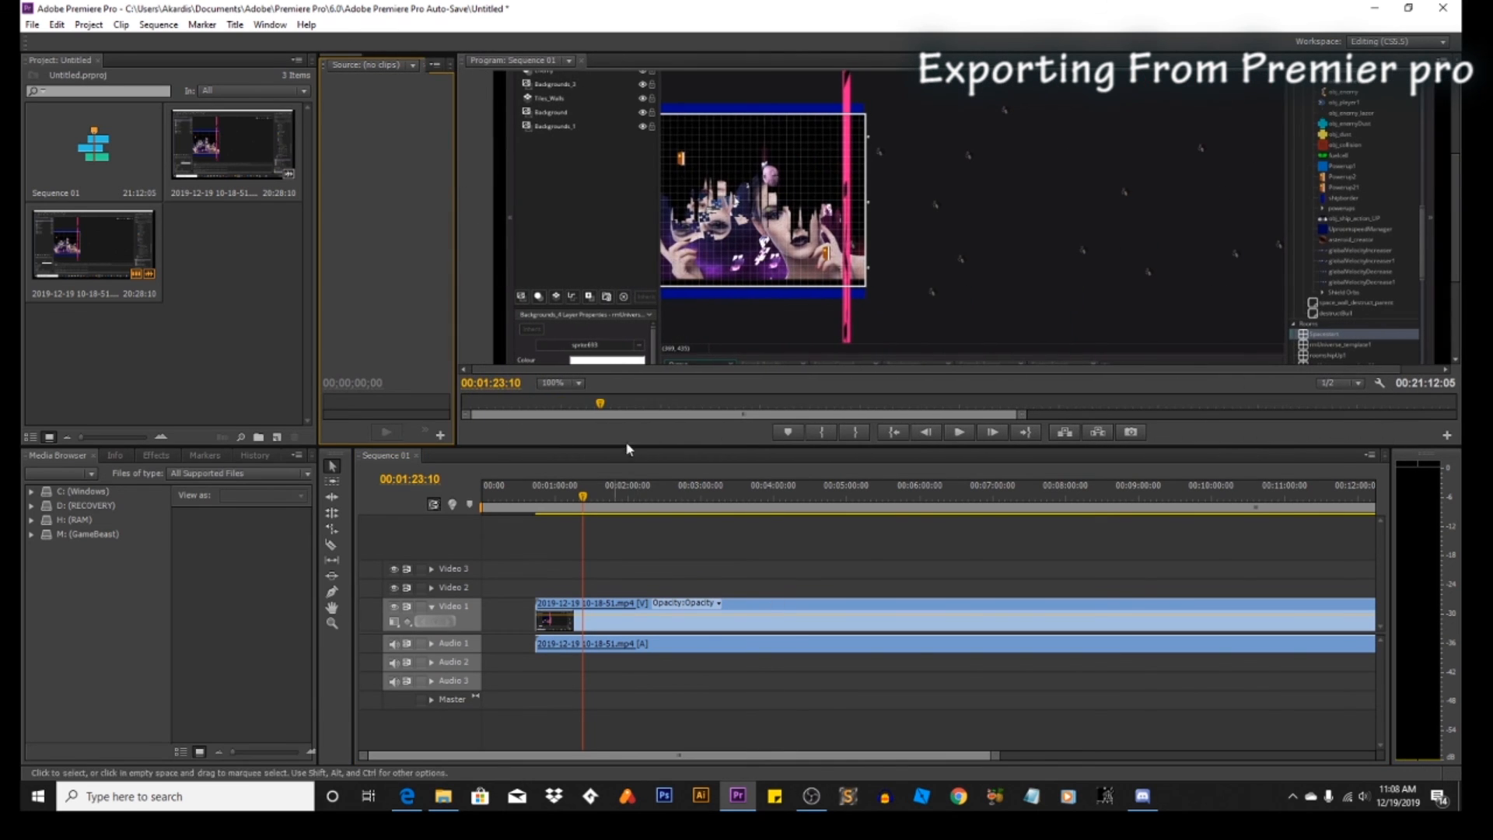
Step: Move the playhead to 00:01:59:23 and set the Program monitor's zoom to 50% to view the whole frame
left_click_drag(595, 495, 628, 500)
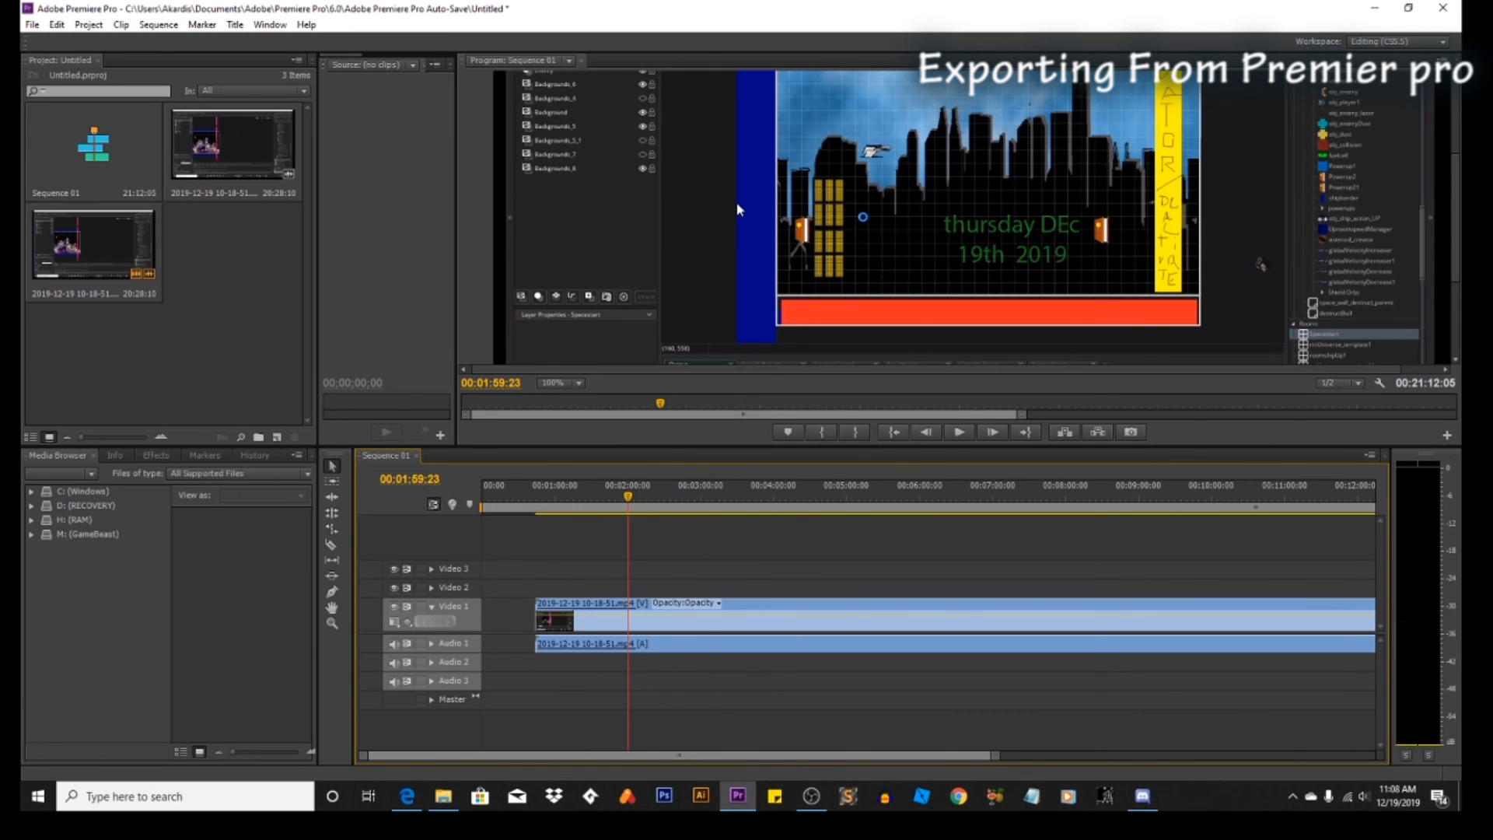
left_click(566, 383)
left_click(567, 458)
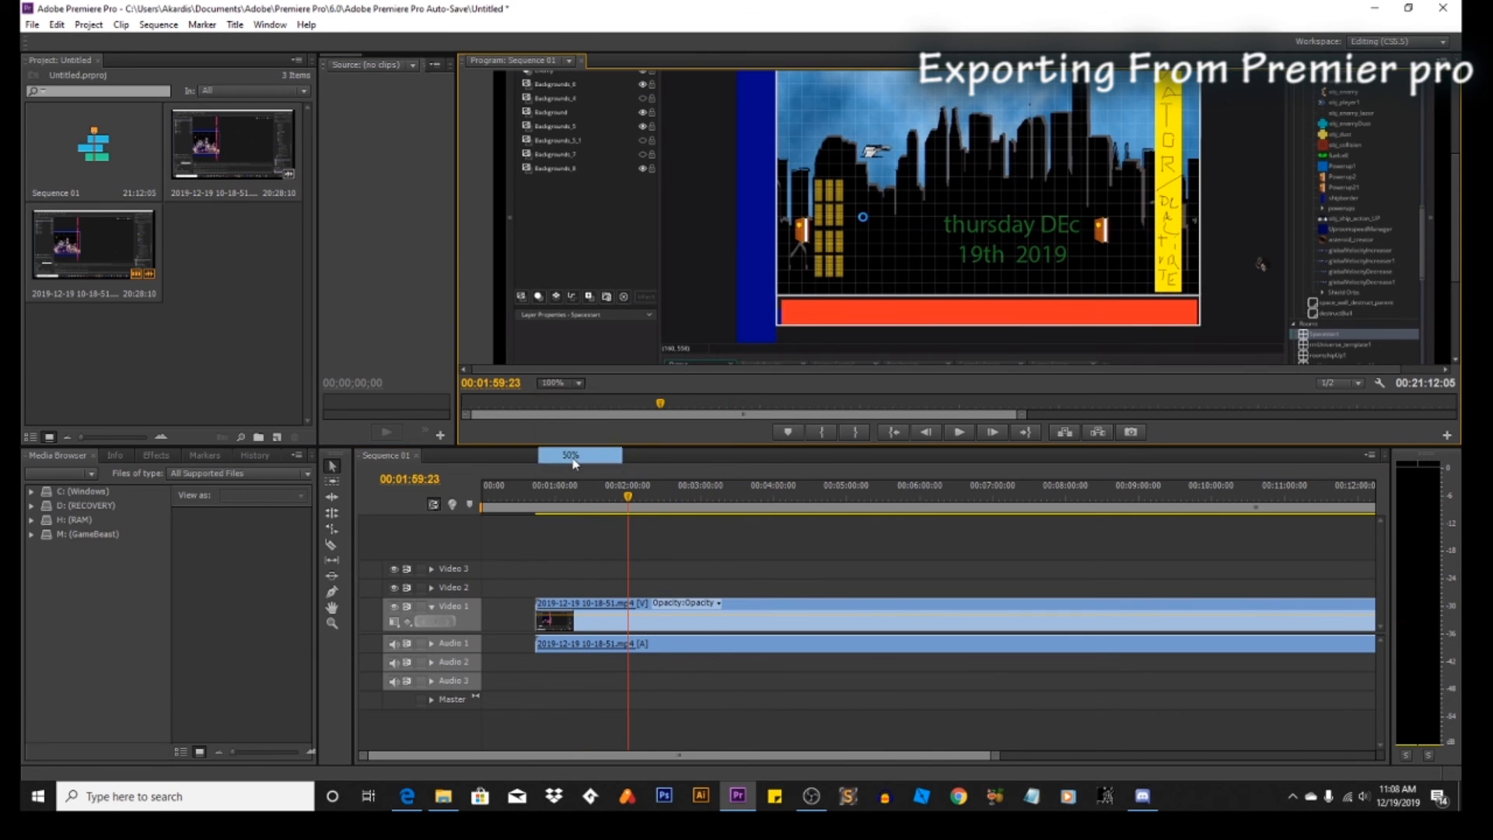
left_click(820, 222)
mouse_move(714, 227)
left_mouse_down()
mouse_move(793, 228)
mouse_move(705, 245)
left_mouse_up()
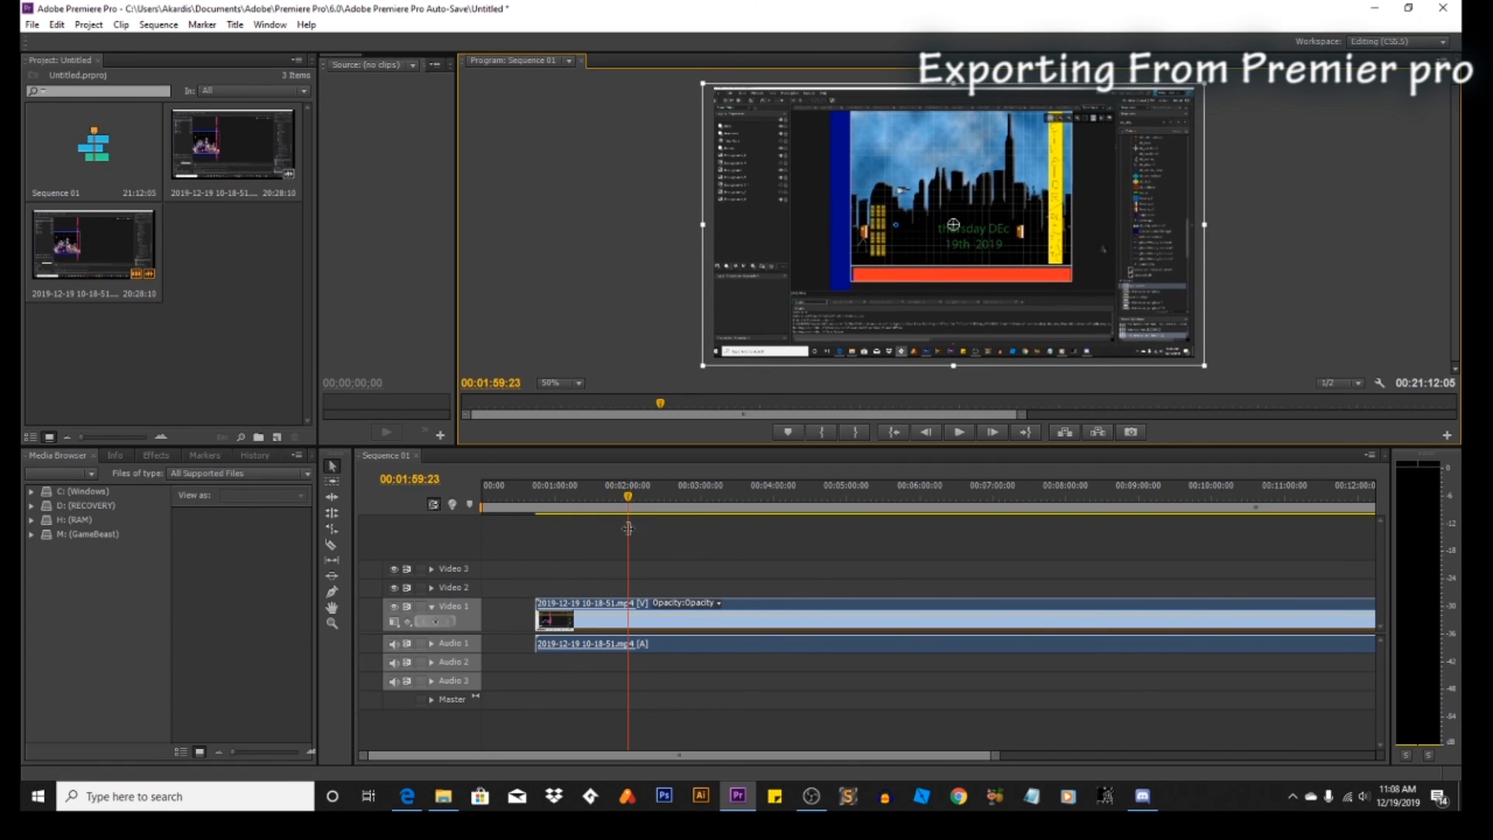
Step: Move the clip to the very start of Sequence 01 and return the playhead to 00:00:00:00
left_click_drag(624, 496, 793, 498)
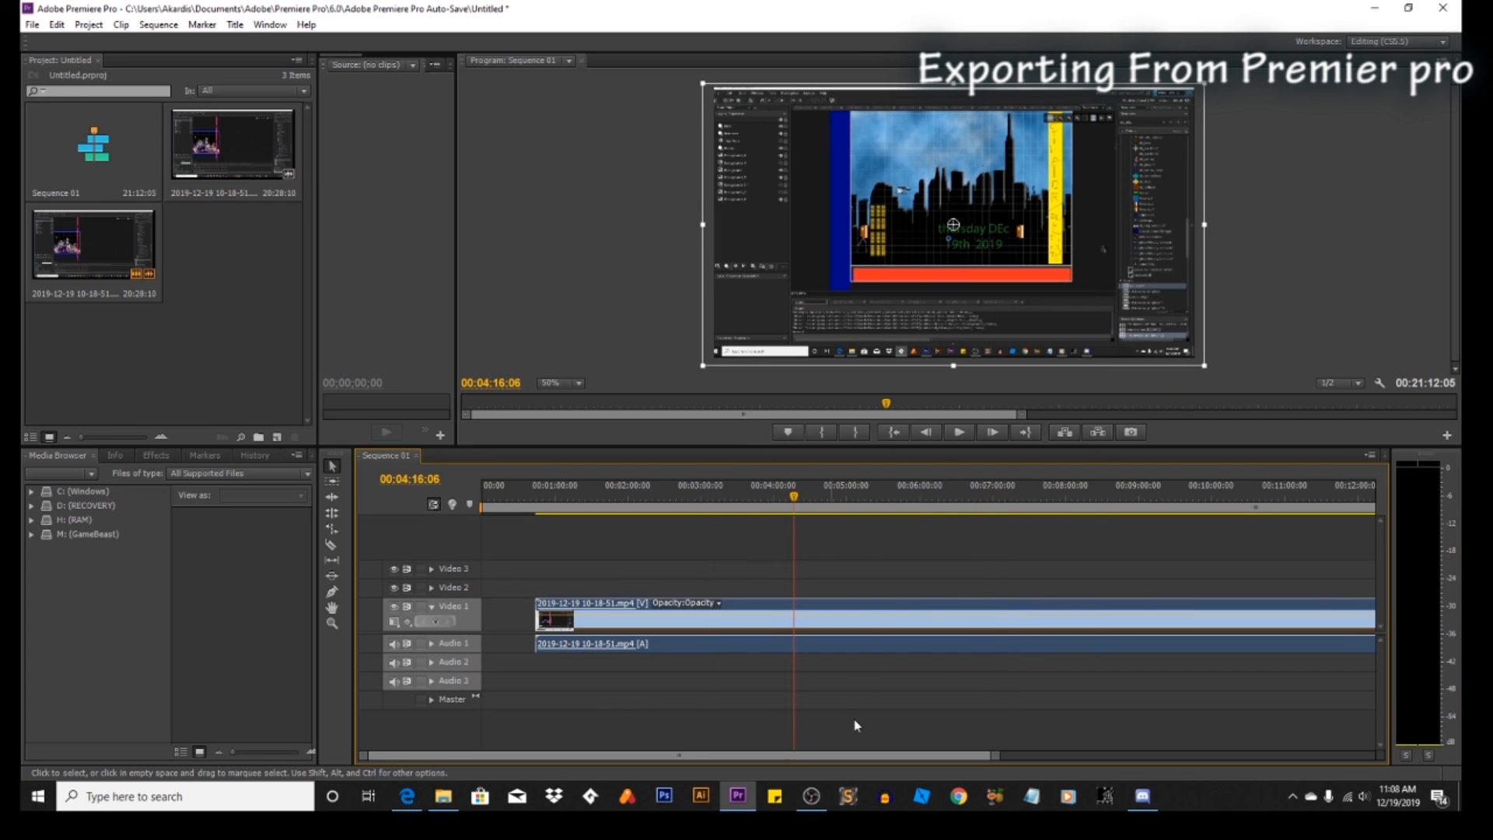
left_click_drag(995, 756, 1271, 698)
left_click_drag(1013, 600, 894, 603)
left_click(1089, 498)
left_click_drag(1091, 496, 485, 545)
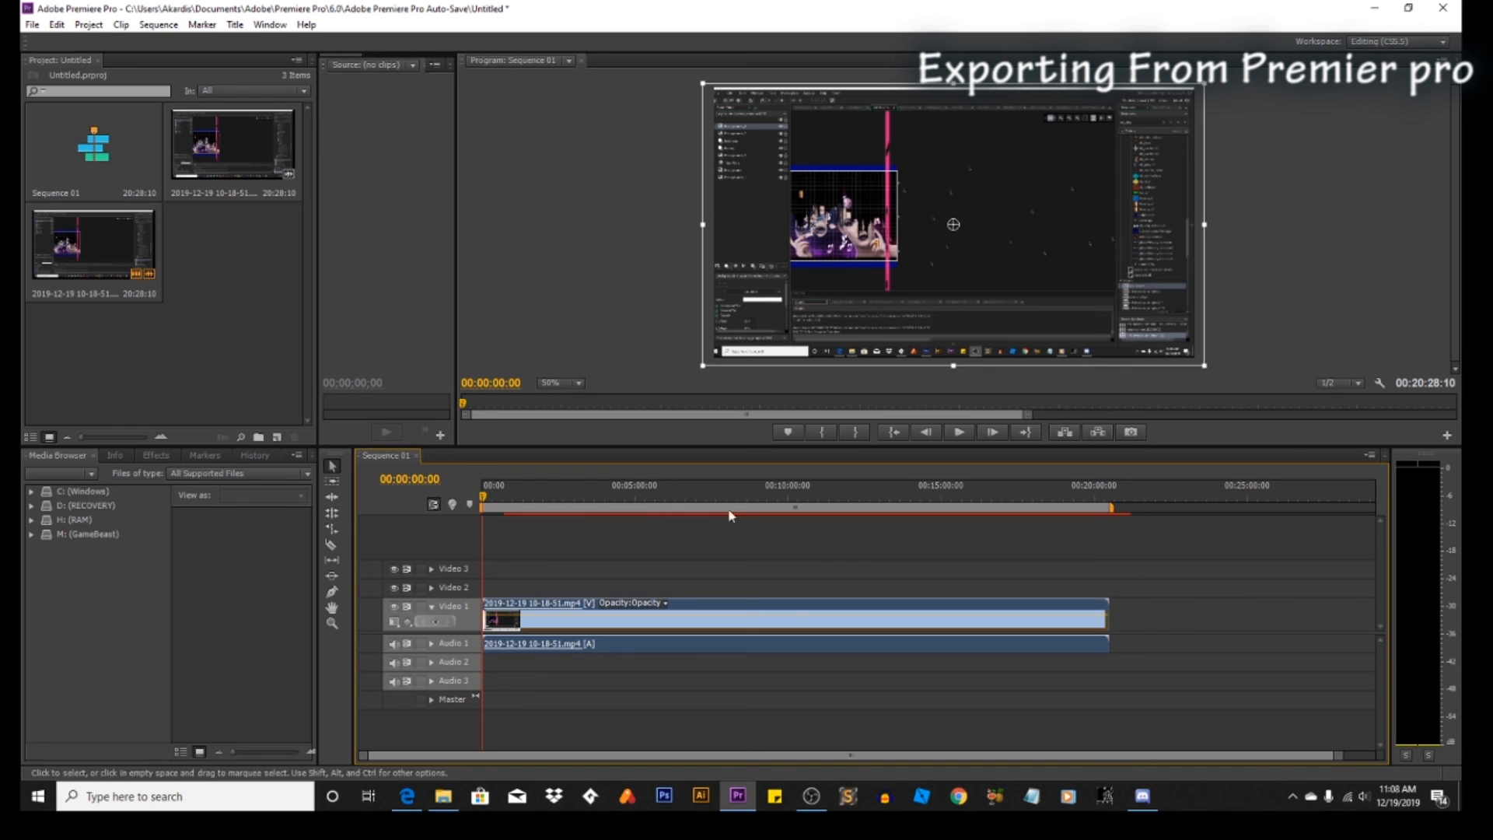
Step: Open the media export settings for Sequence 01 and set the format to H.264 Blu-ray
left_click(33, 25)
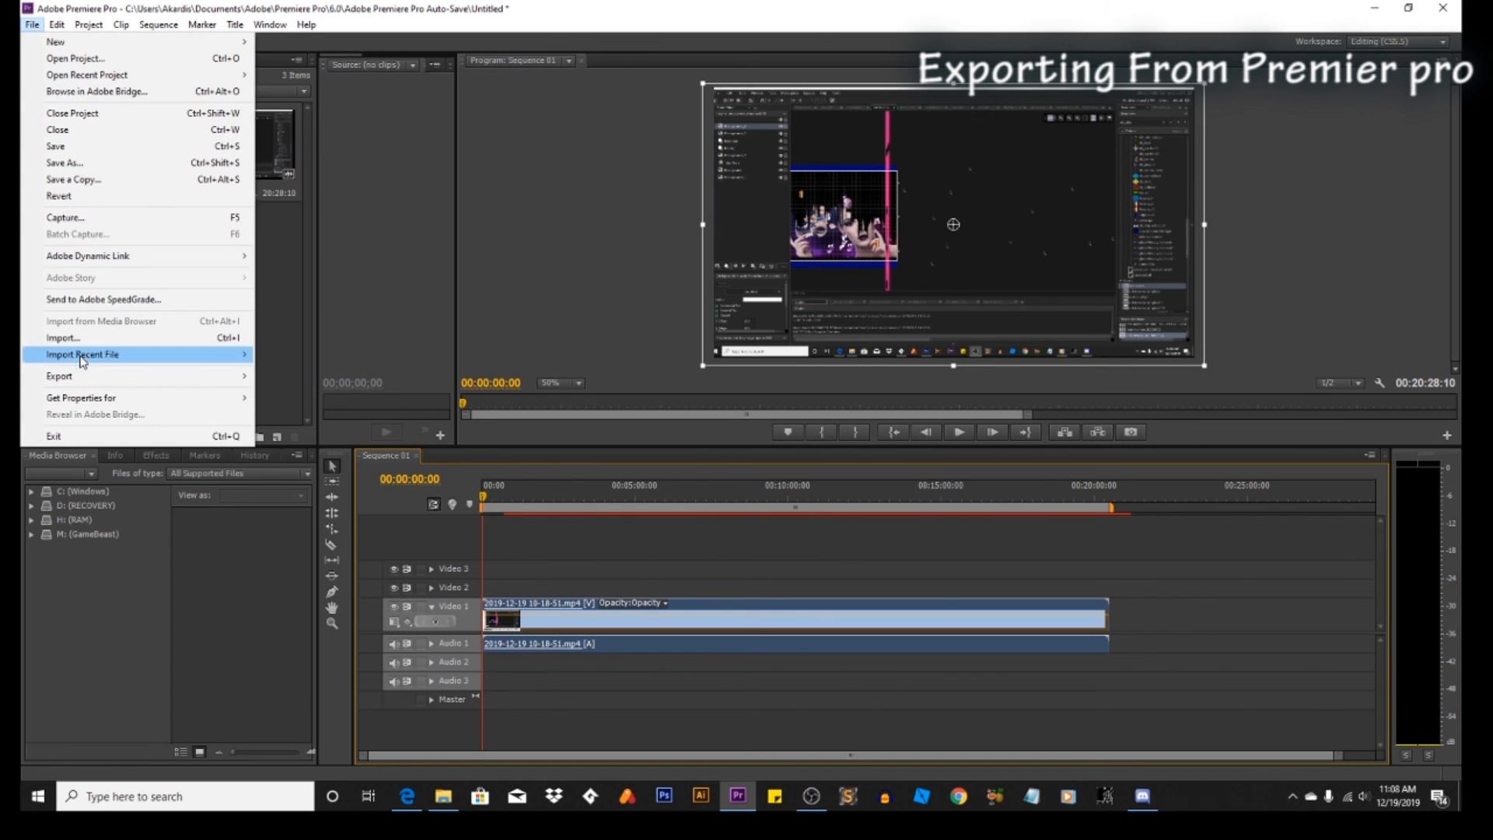
mouse_move(78, 376)
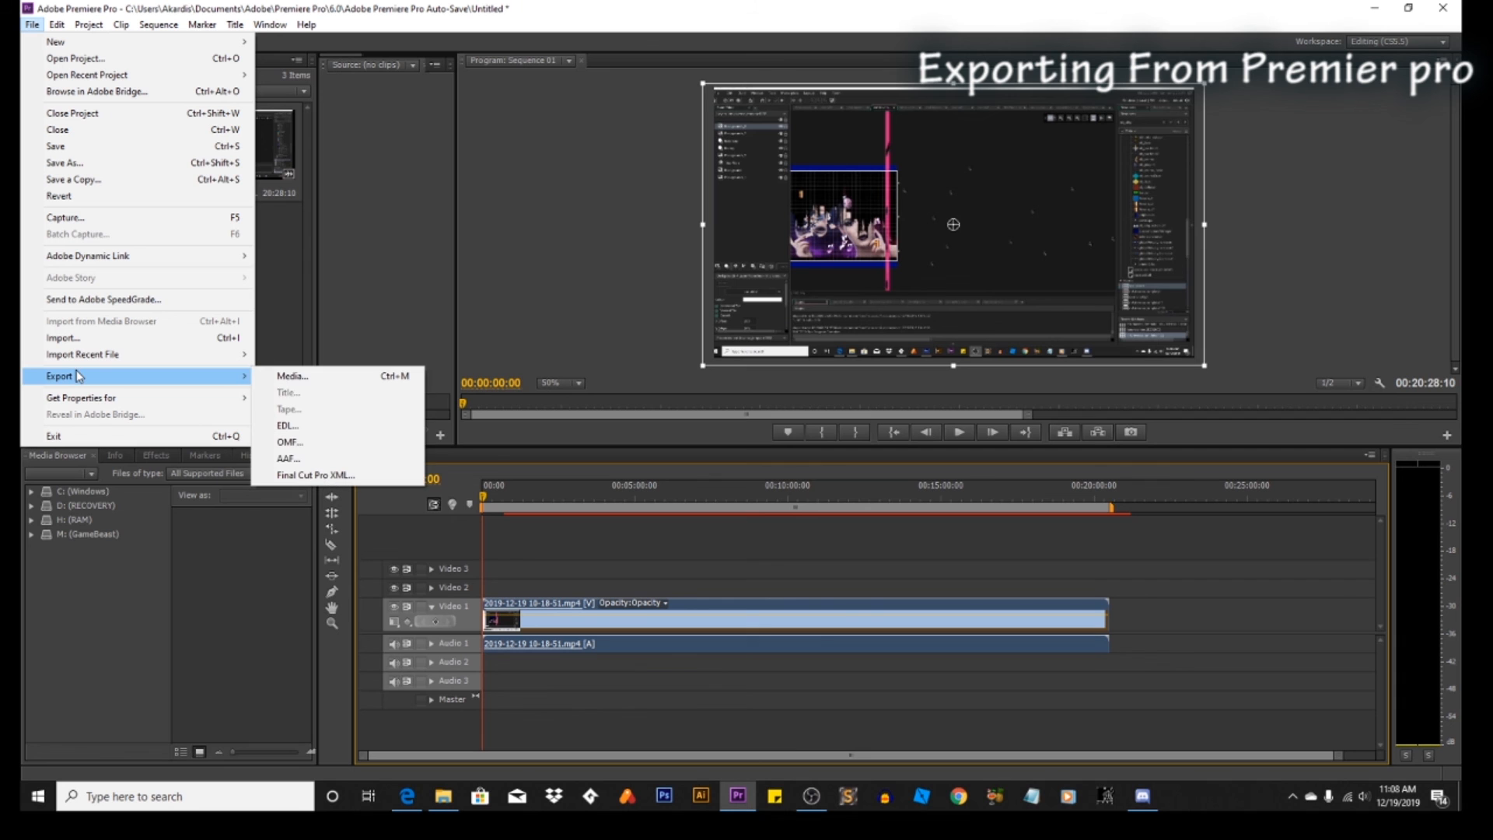
left_click(342, 378)
left_click(937, 222)
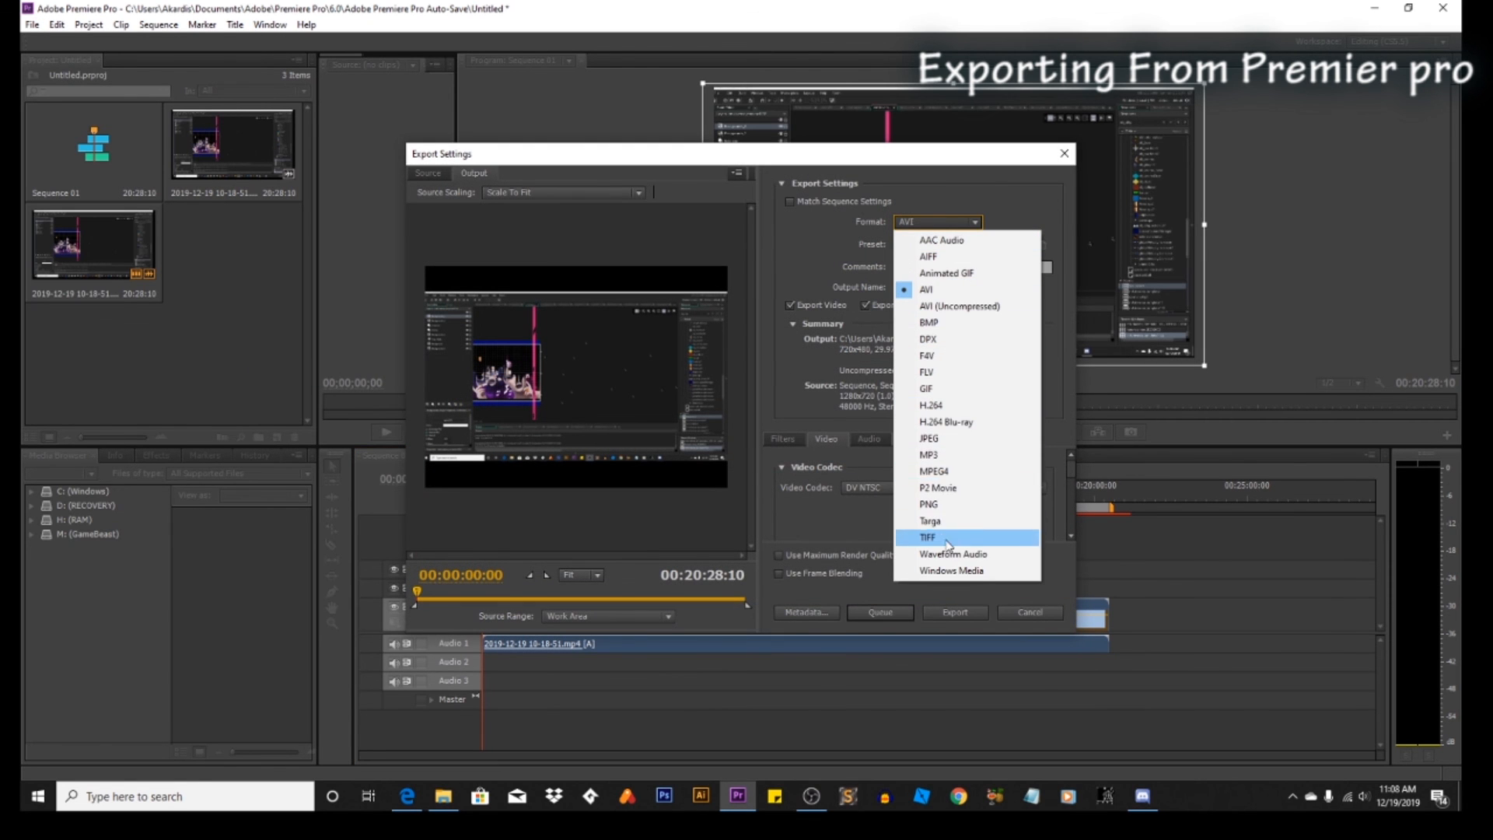
left_click(961, 423)
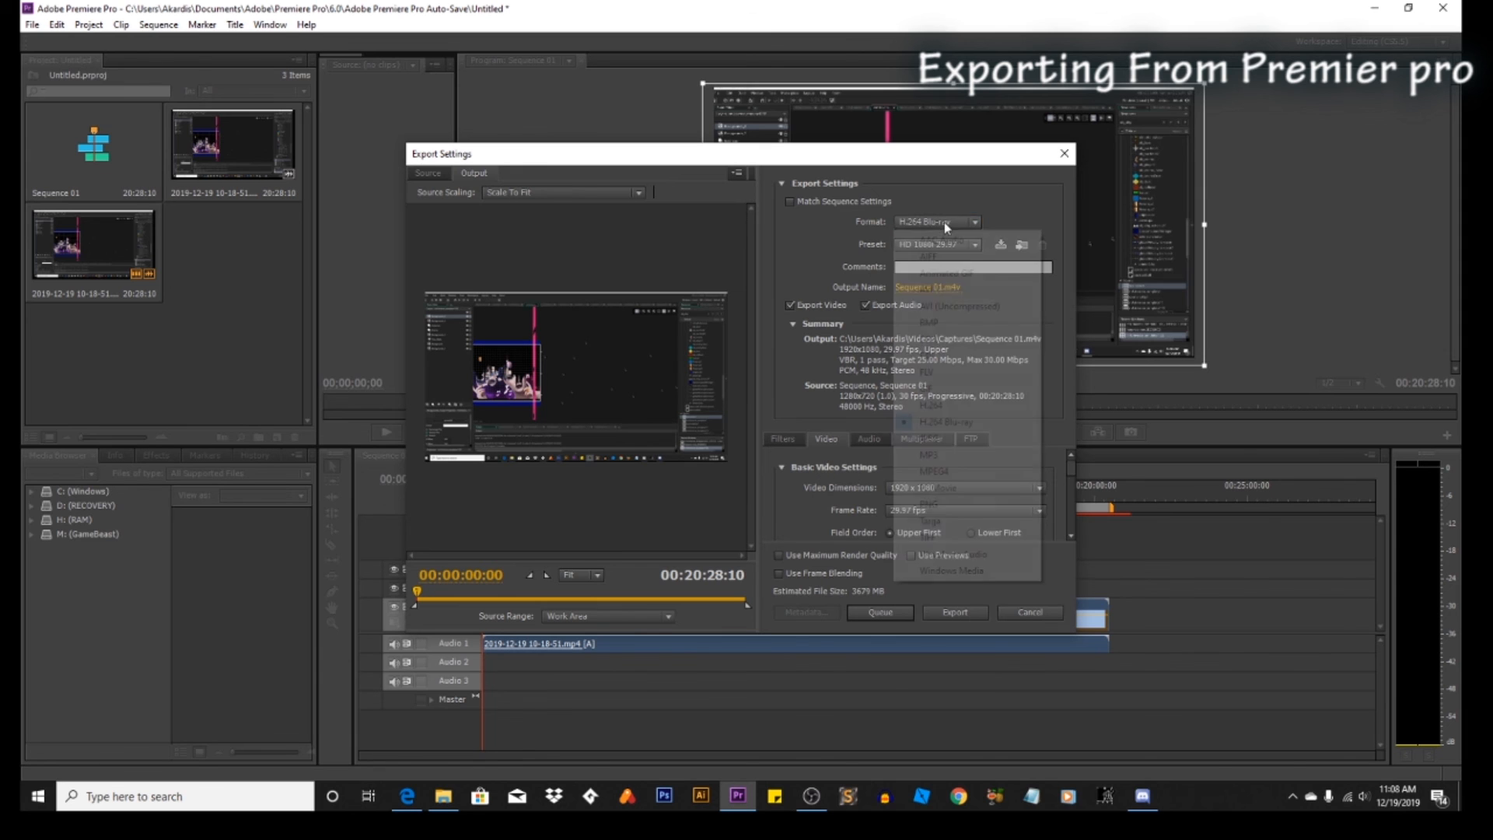
Step: Set the export format to H.264 and choose the YouTube HD 1080p 25 preset
left_click(941, 405)
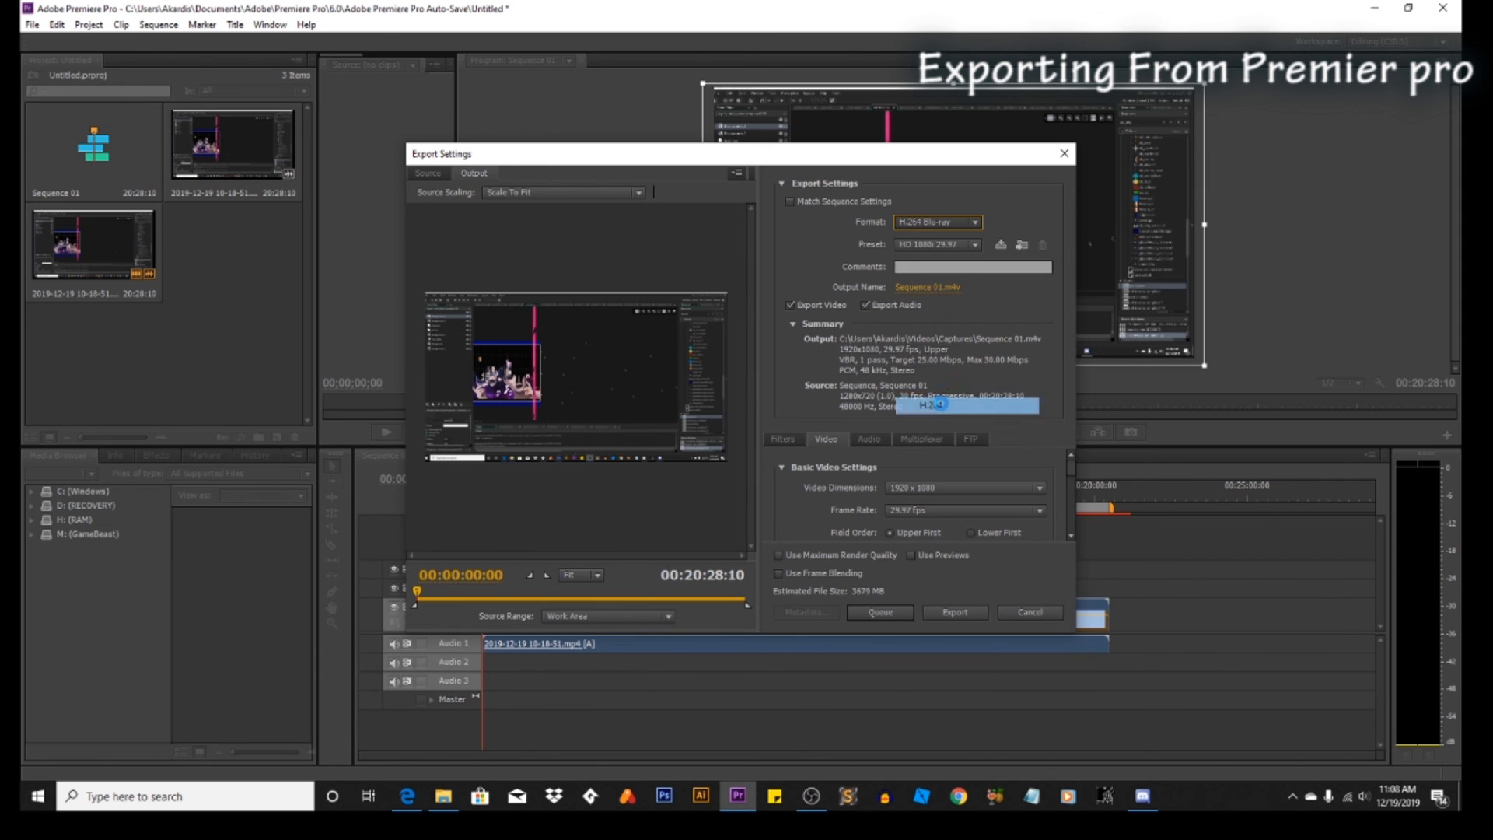
left_click(944, 244)
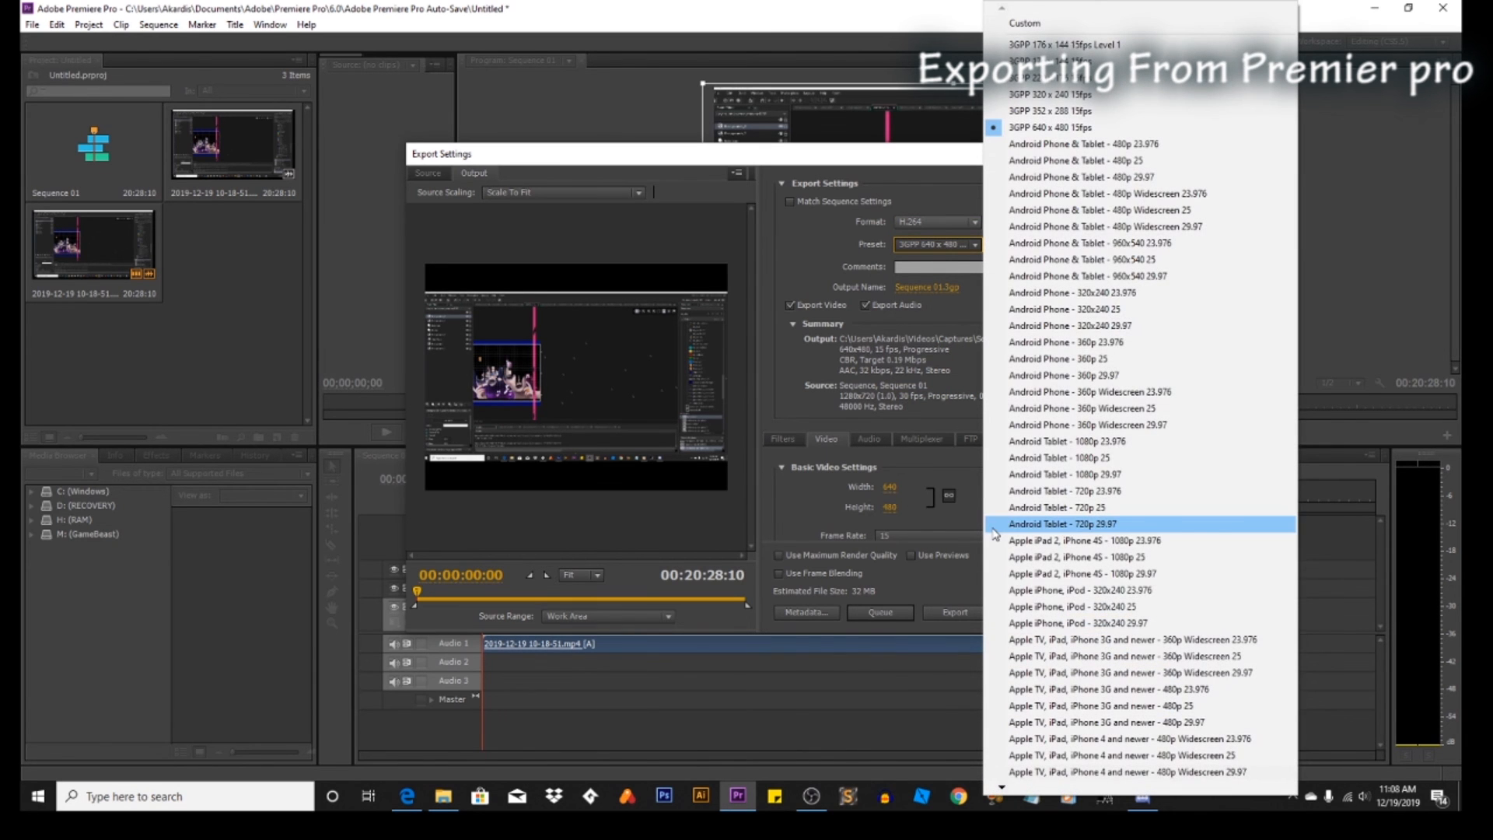
scroll(996, 534, "down", 15)
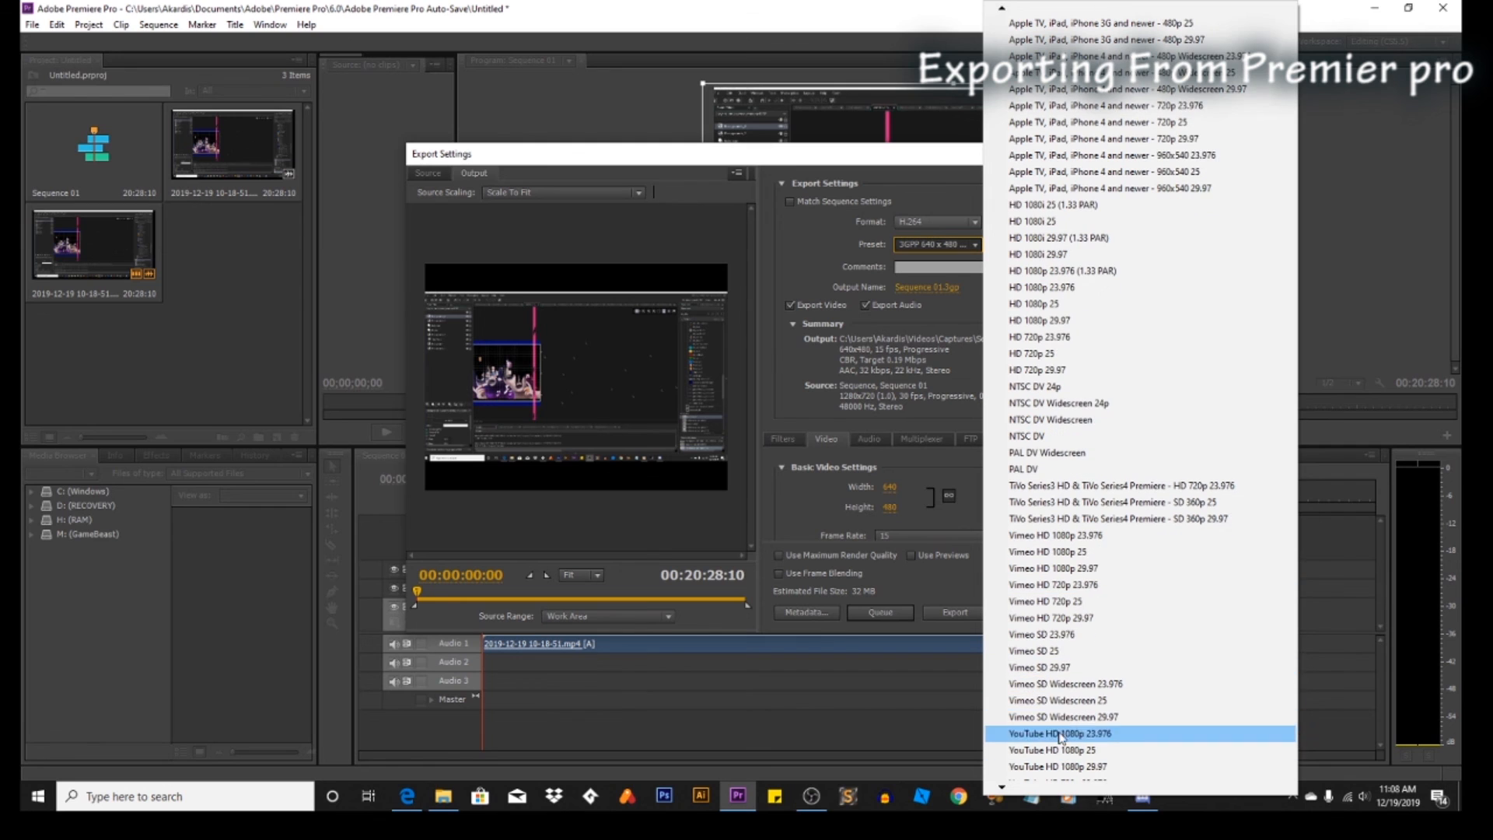
scroll(1062, 739, "down", 4)
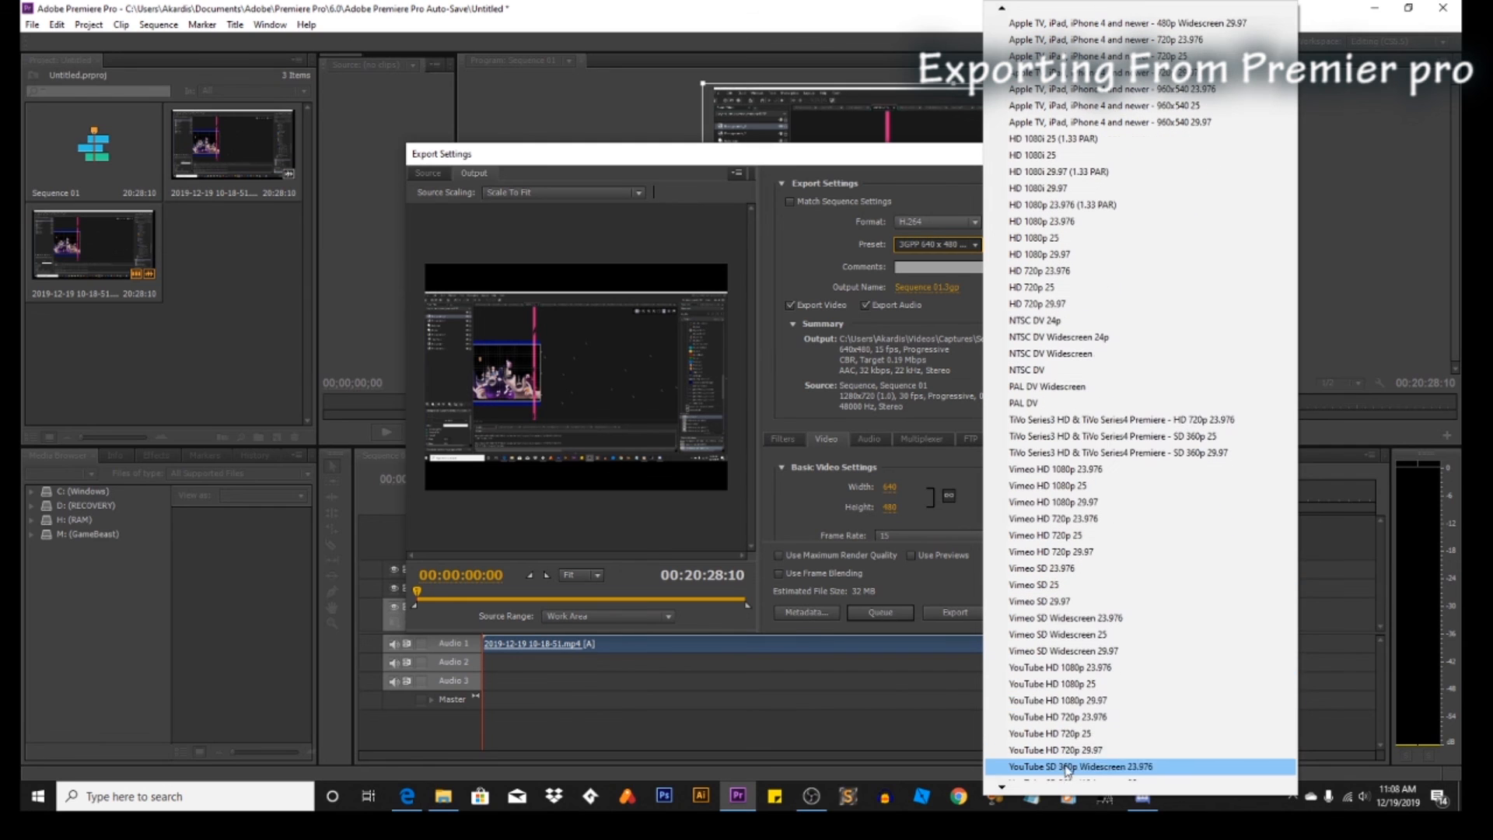
left_click(1037, 684)
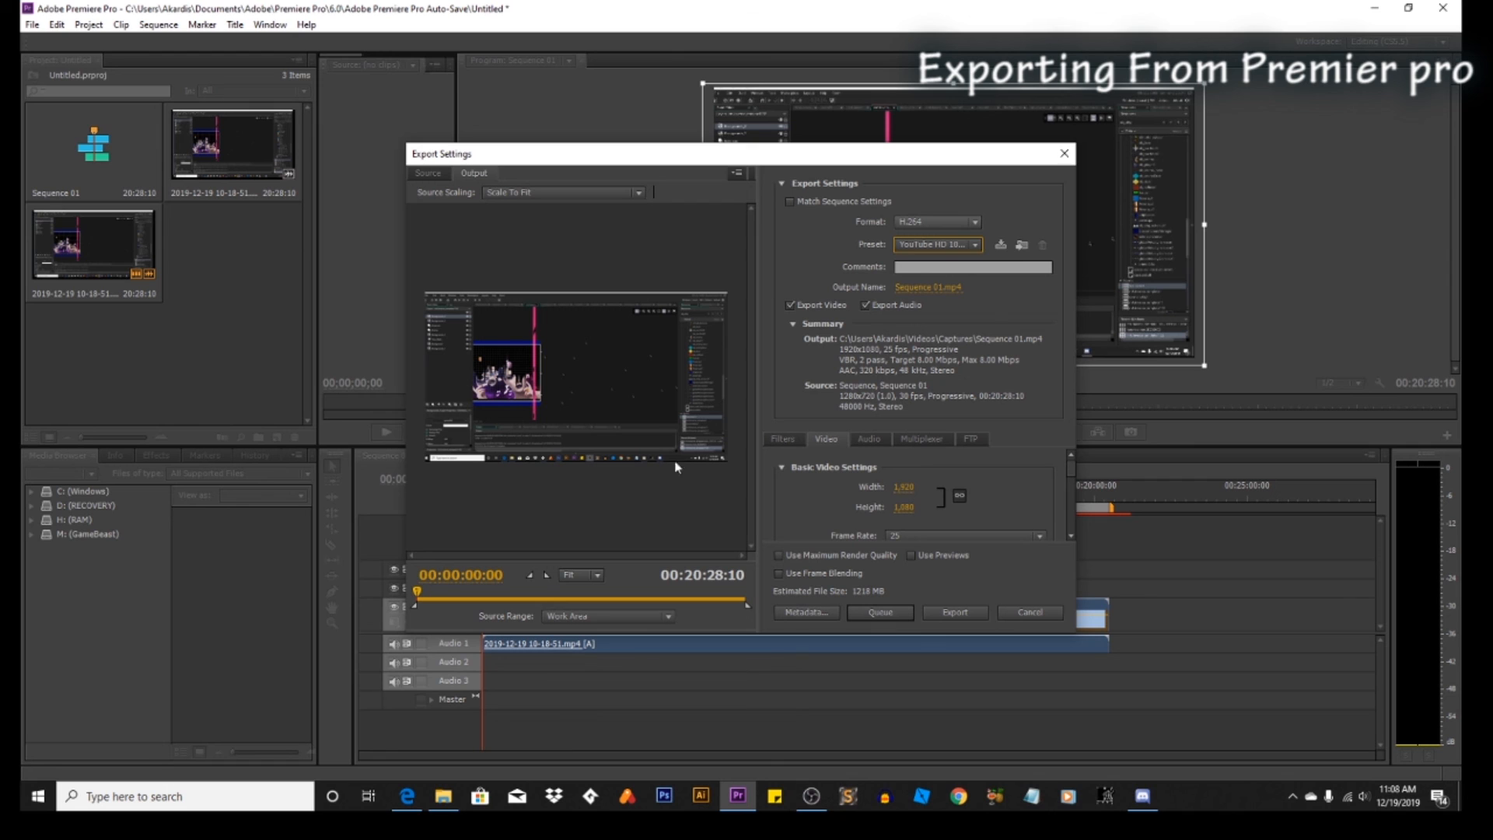
Step: Set the export's bitrate encoding to CBR and lower its target bitrate to 2.24 Mbps
scroll(1058, 486, "down", 4)
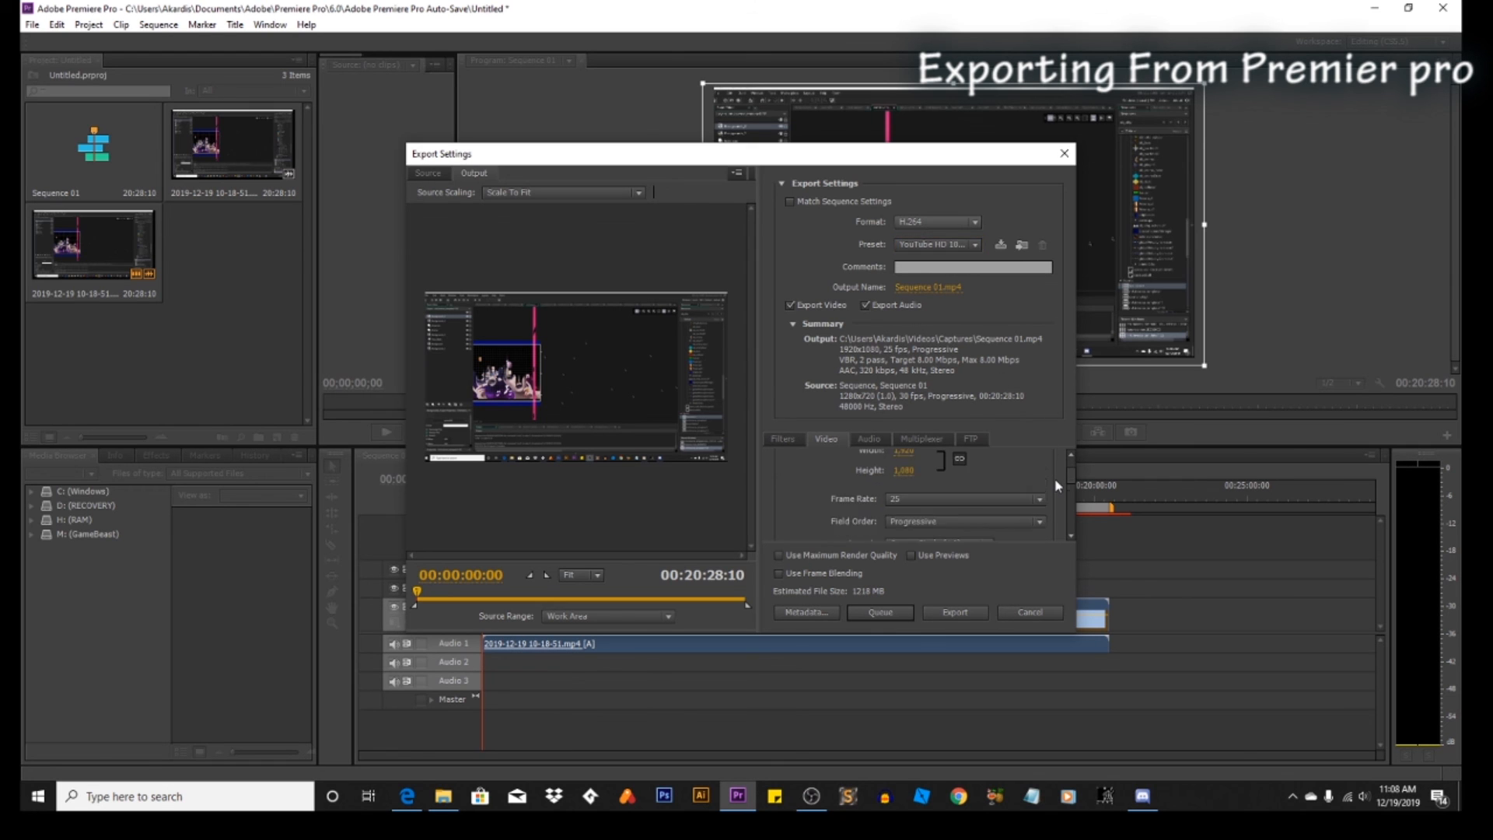
scroll(1058, 485, "down", 2)
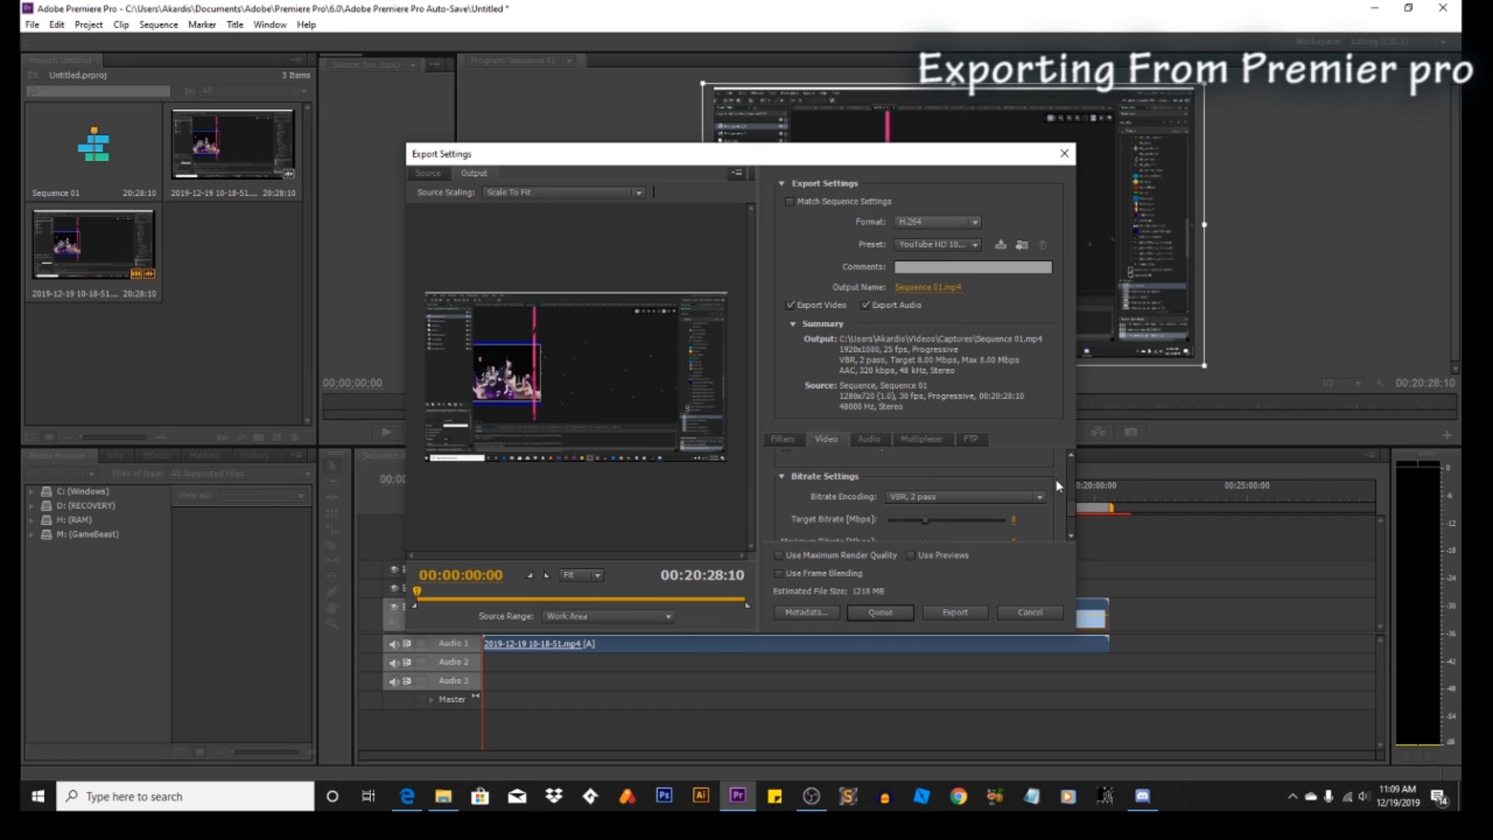
left_click(896, 499)
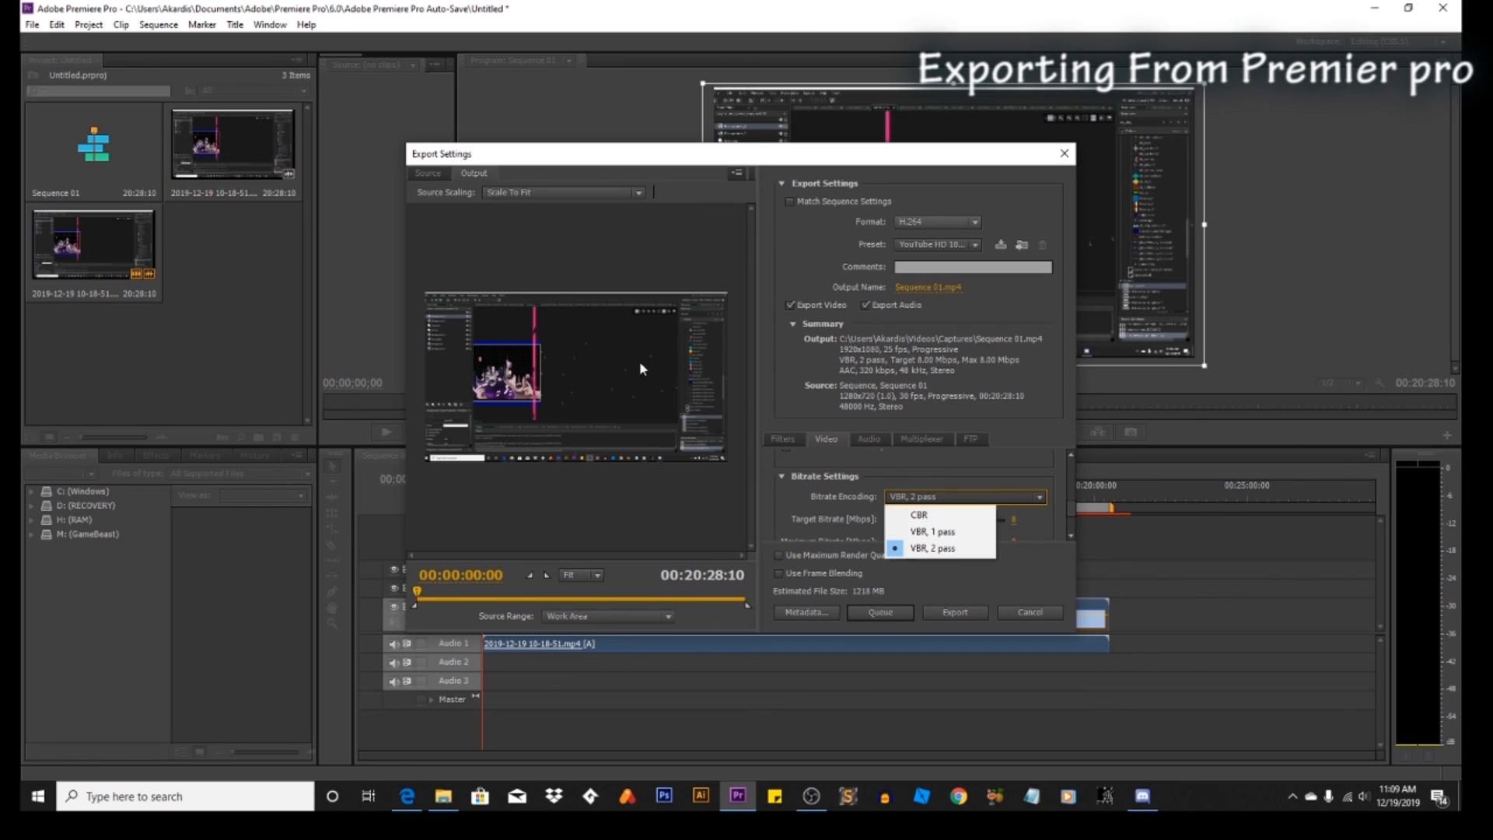
left_click(924, 516)
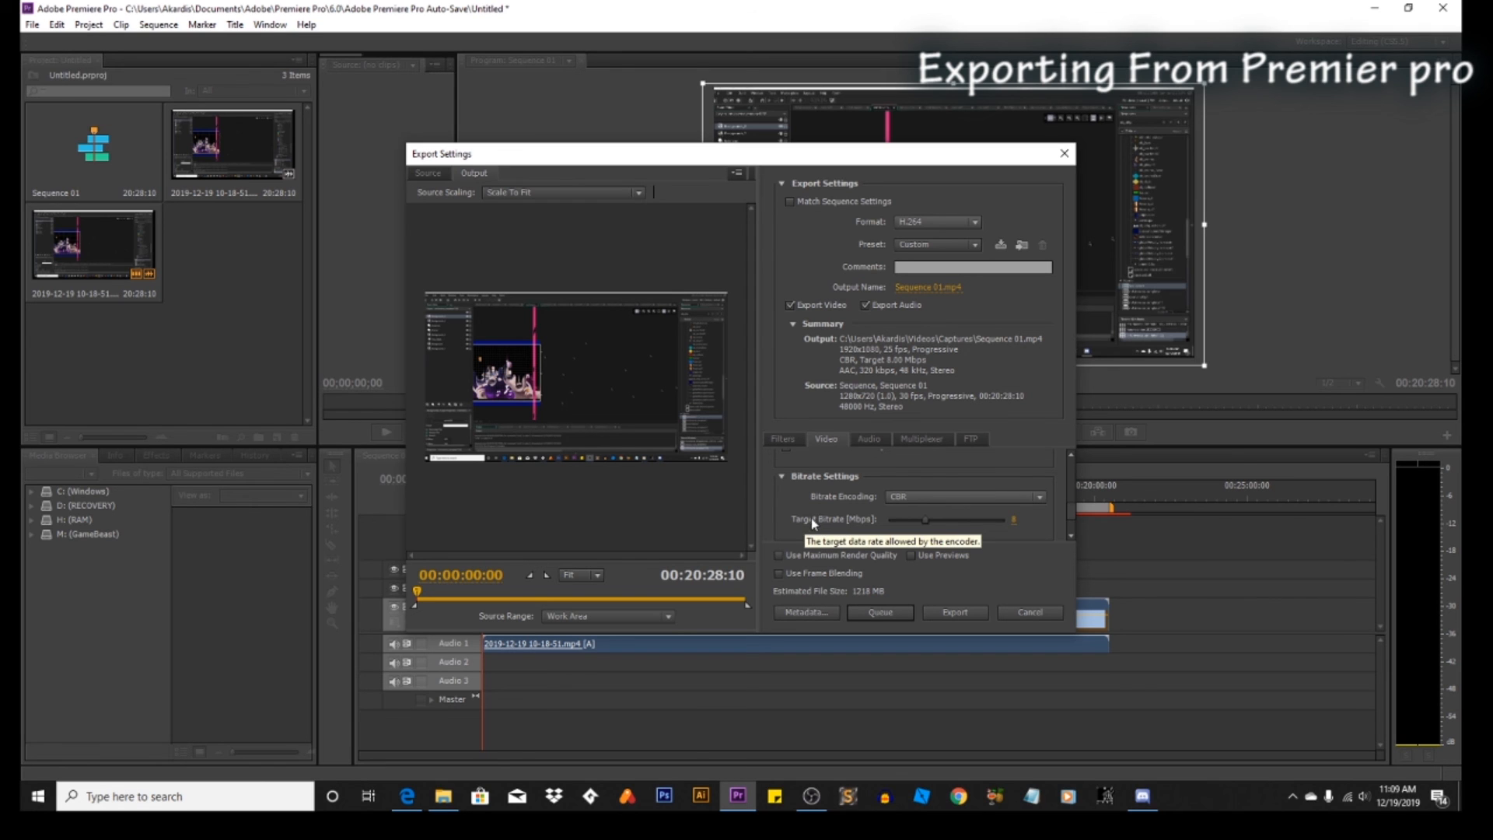
left_click_drag(926, 522, 907, 522)
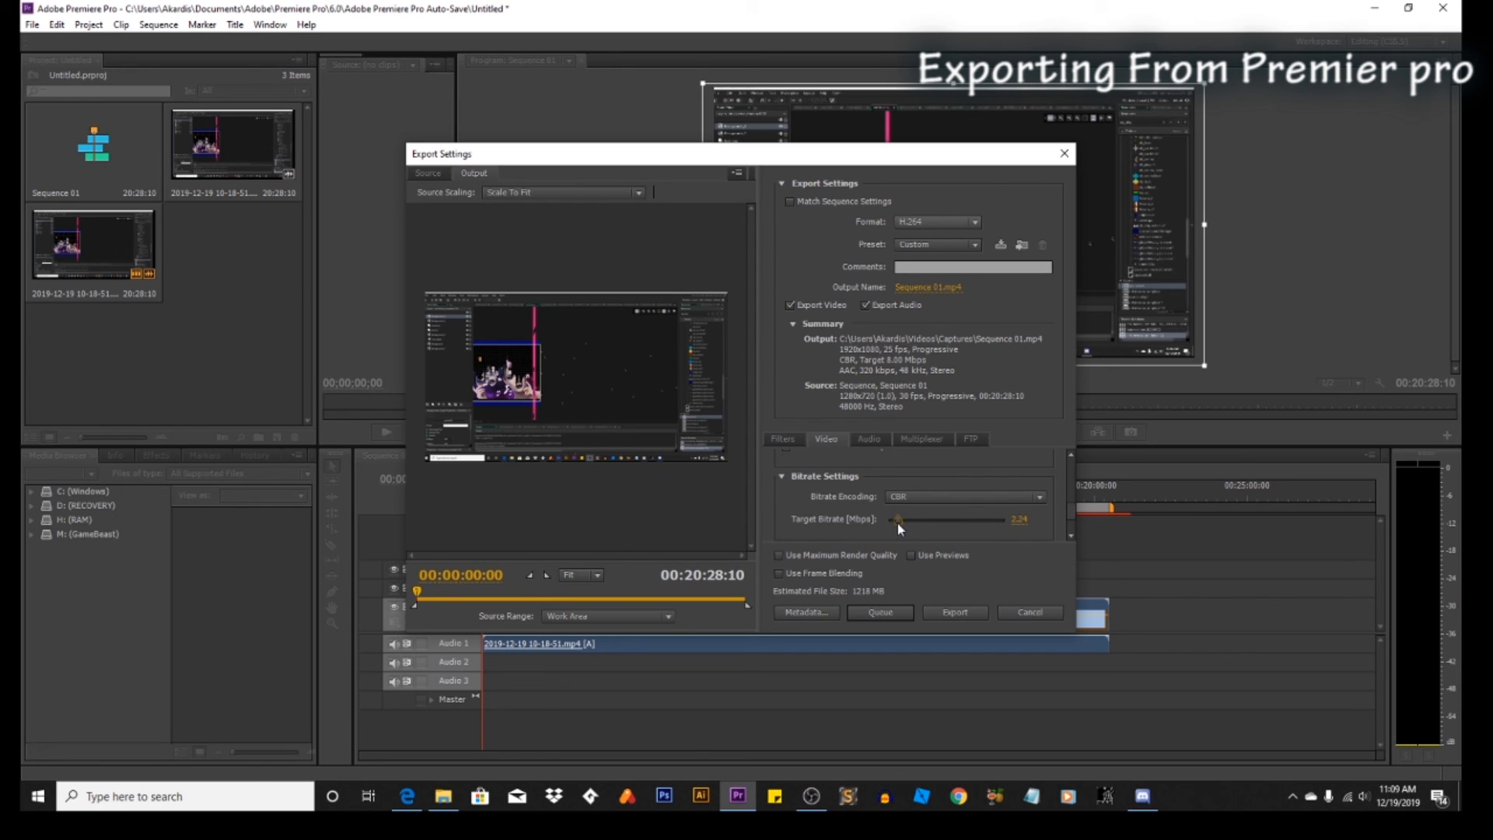
left_click_drag(897, 528, 899, 529)
left_click_drag(1071, 519, 1071, 534)
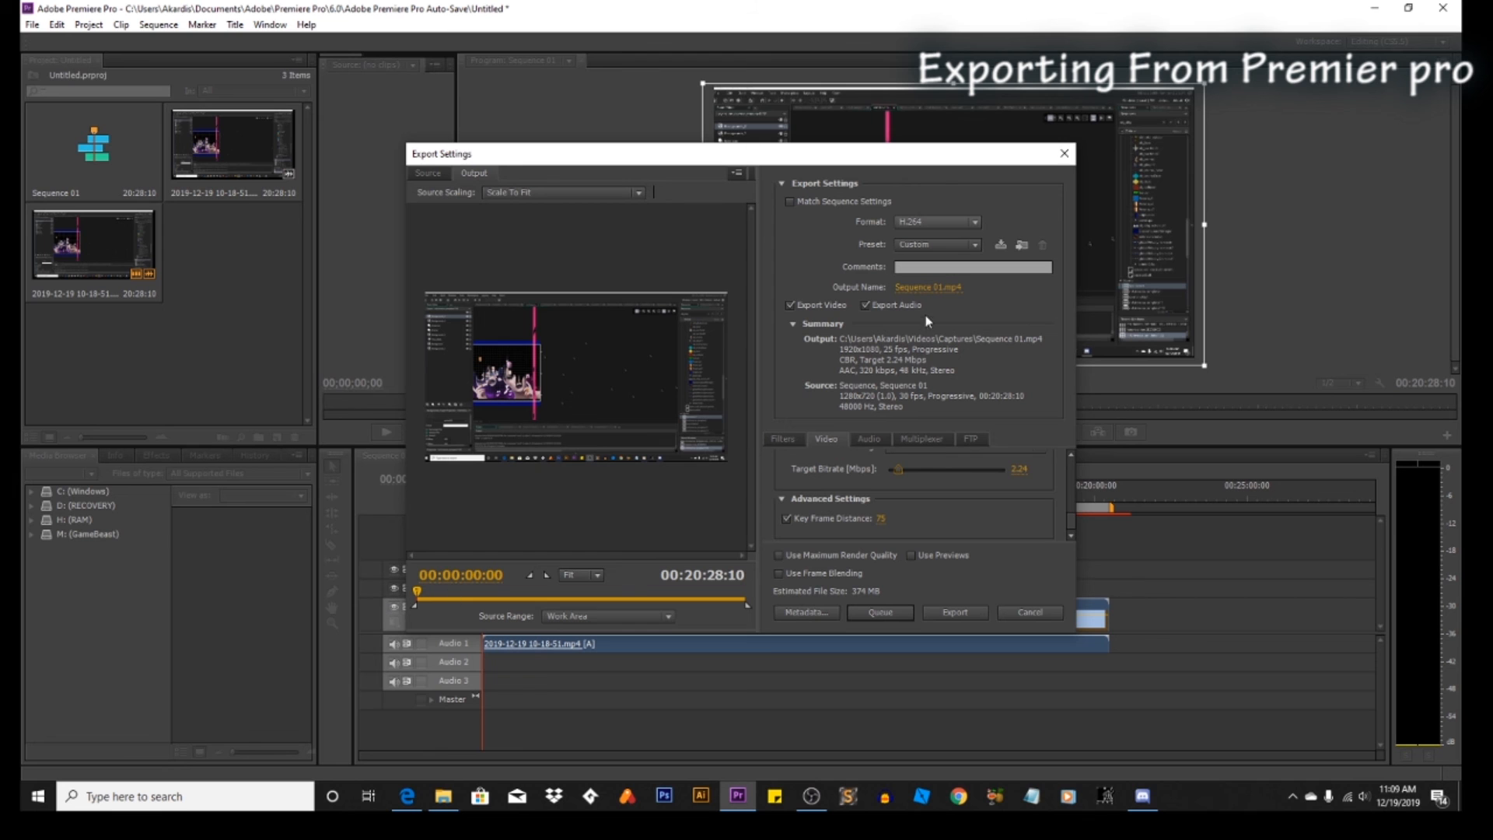
Step: Name the output file DEMO1UP in the Captures folder and try to export Sequence 01
left_click(927, 291)
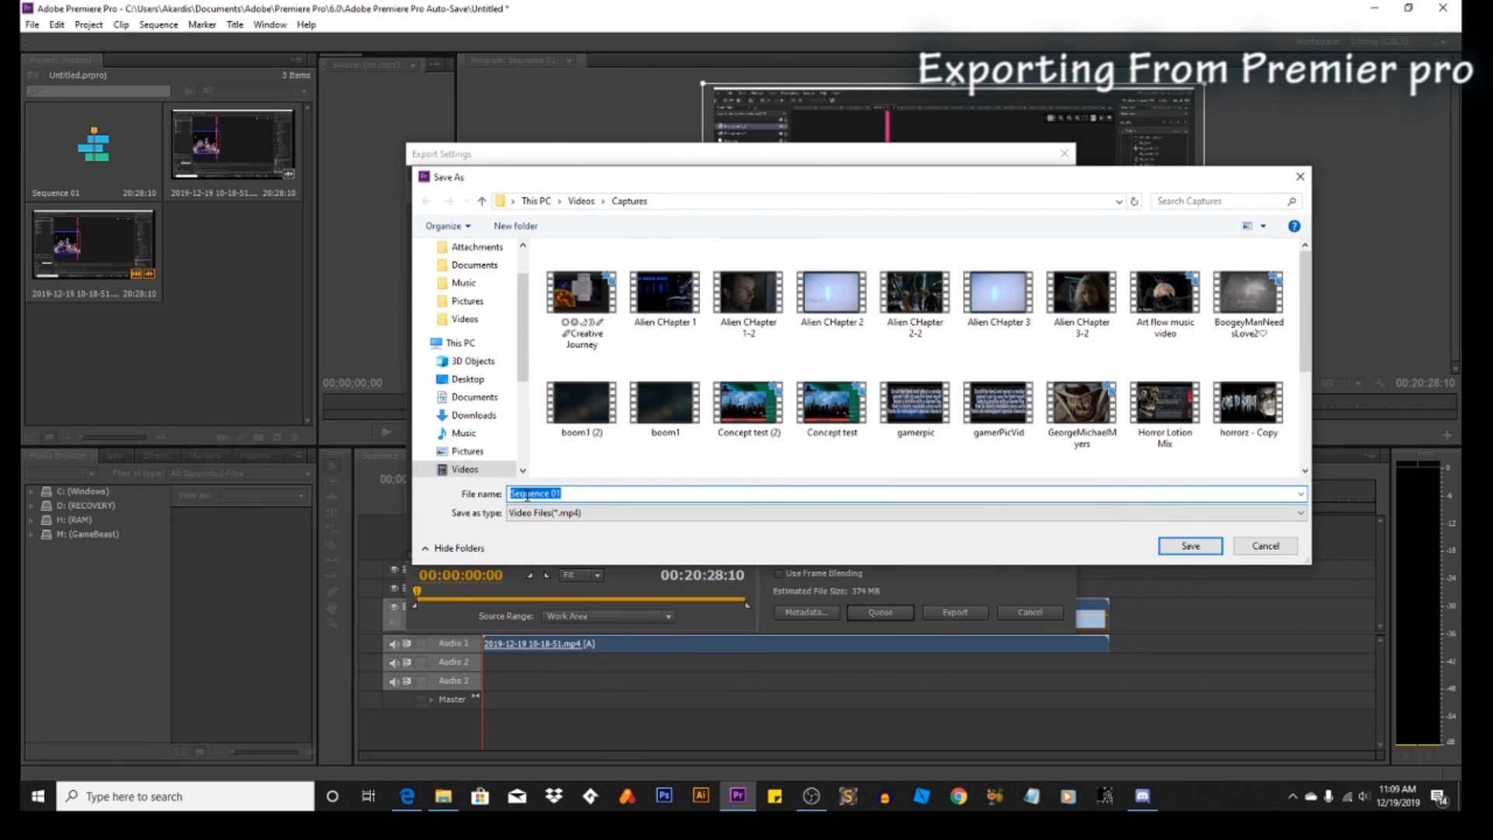
type("DEMO1UP")
left_click(1186, 548)
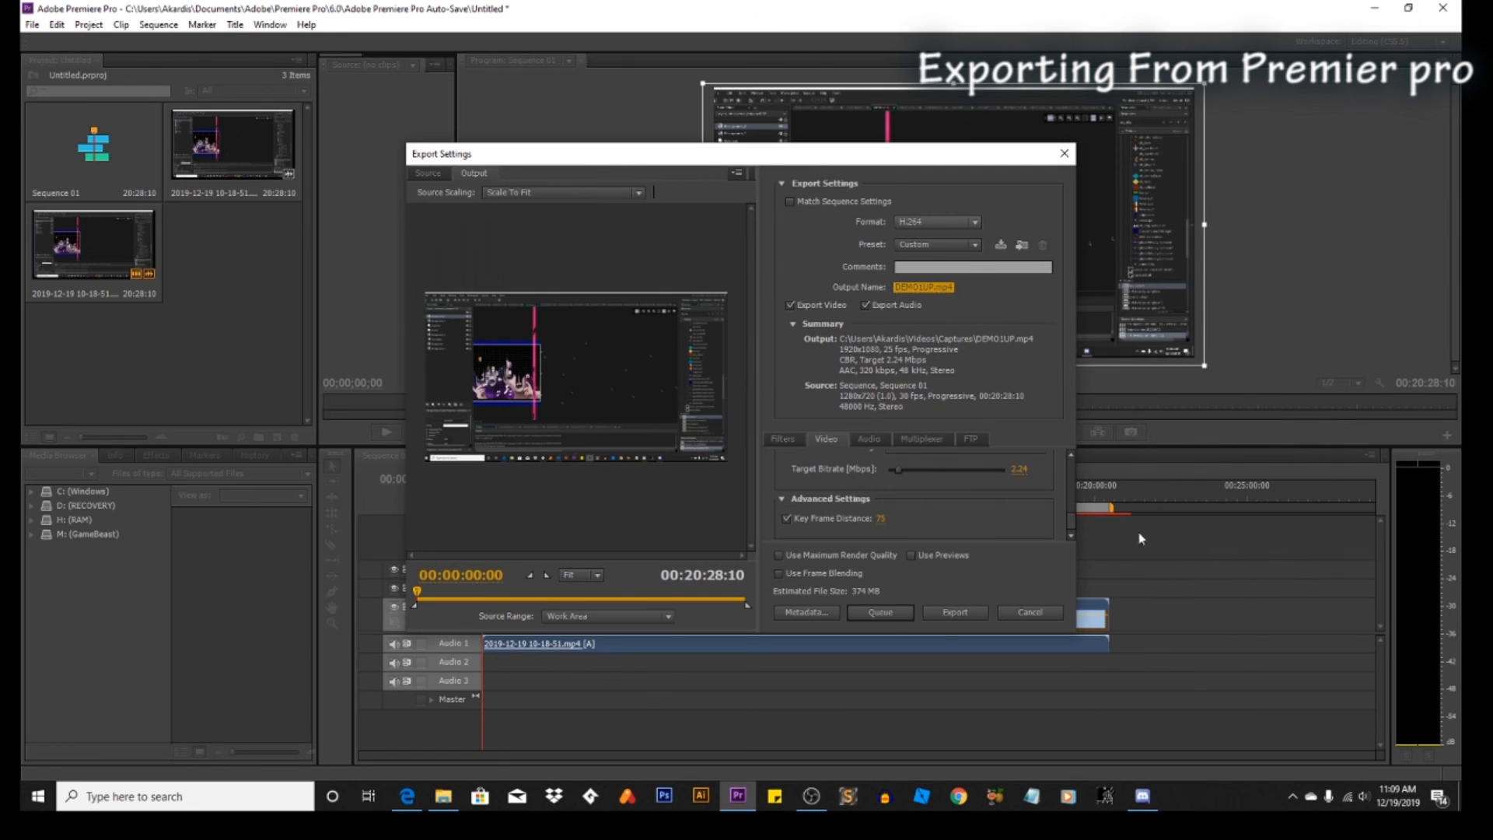
left_click(968, 614)
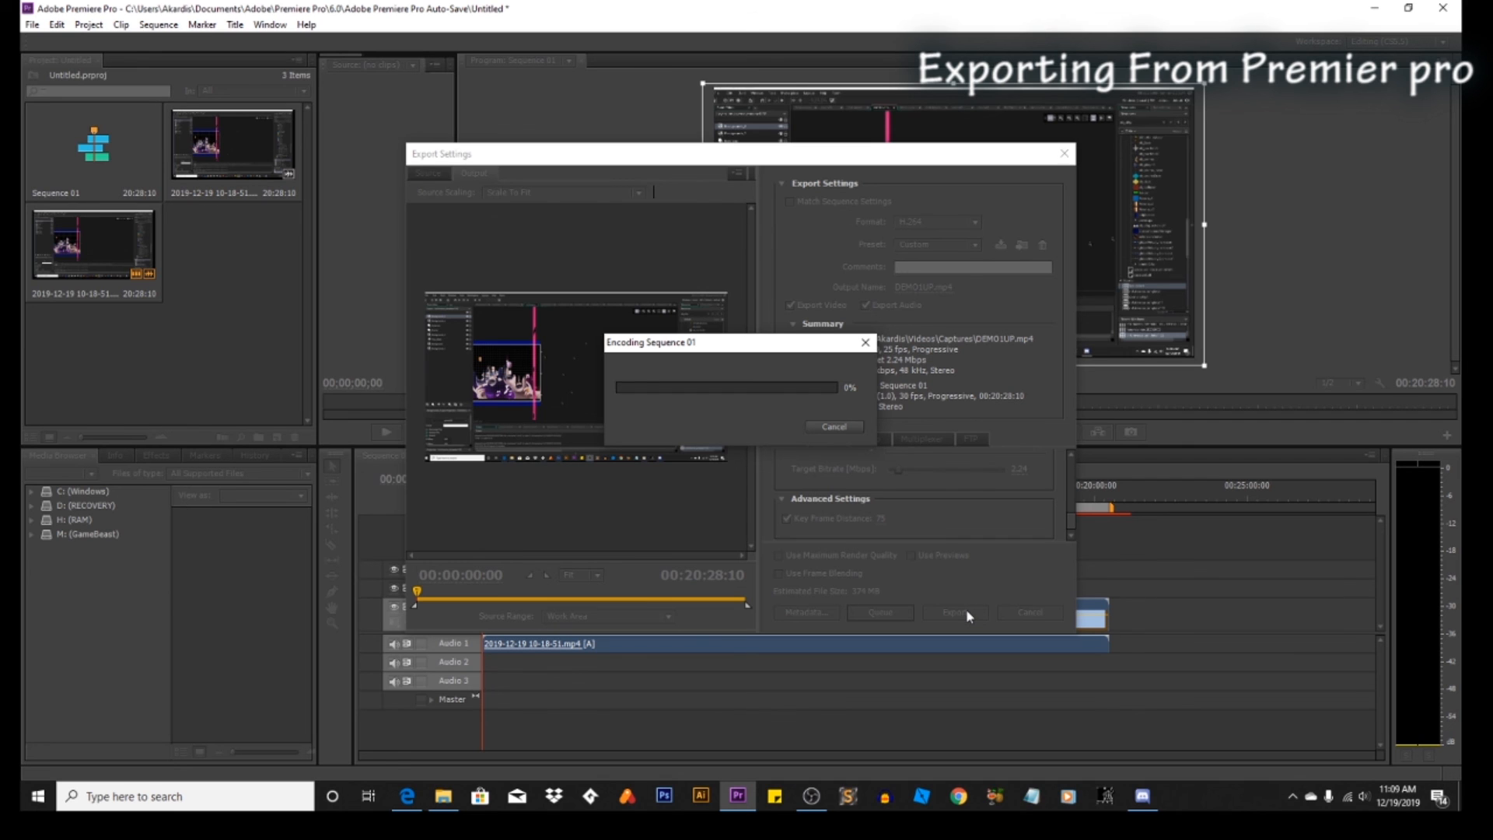
left_click(834, 427)
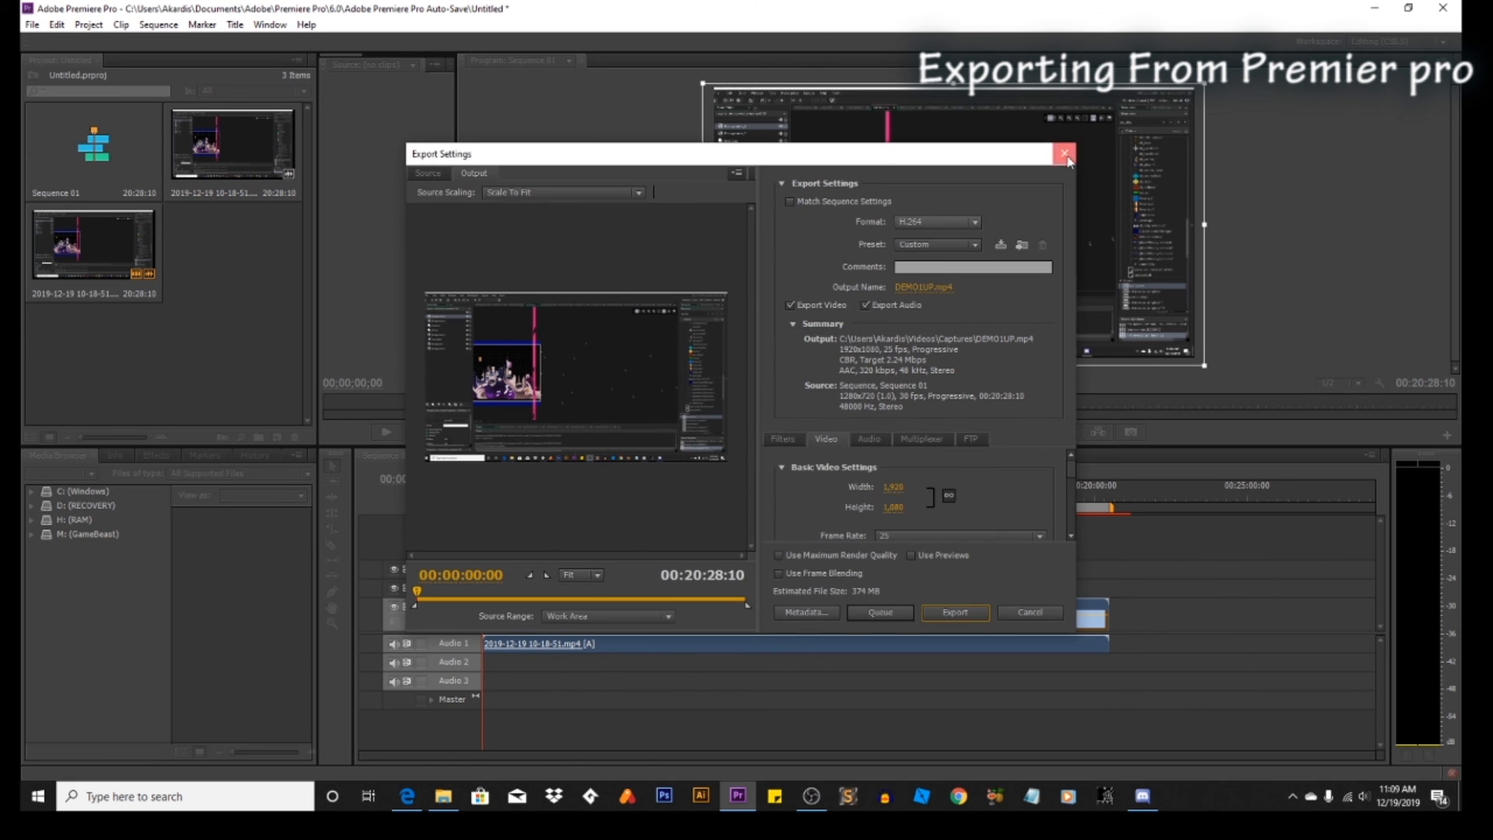
left_click(1065, 154)
Step: Try to render the entire work area of Sequence 01 and show the render details
left_click(159, 24)
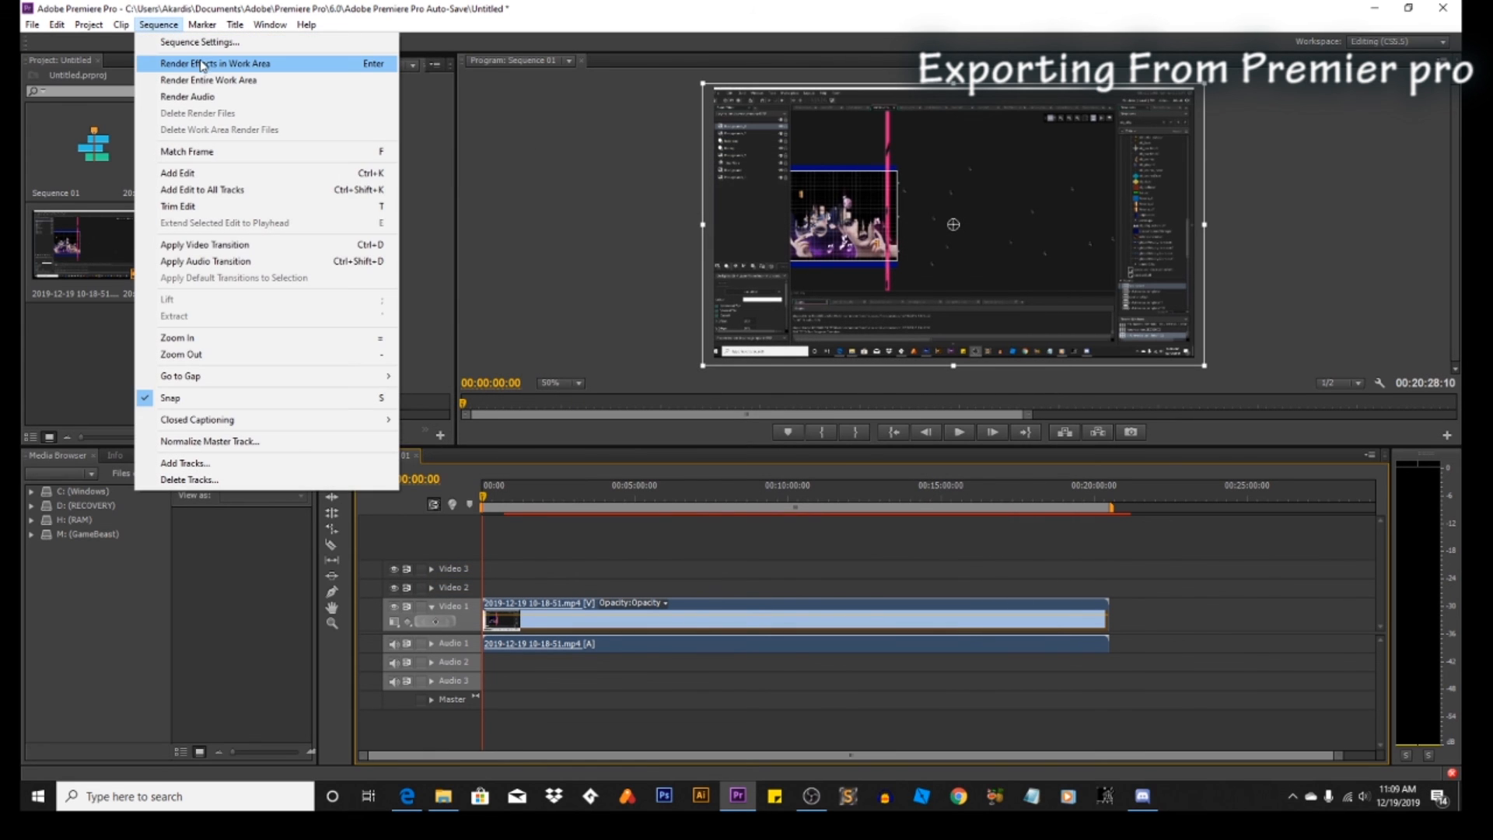
left_click(206, 79)
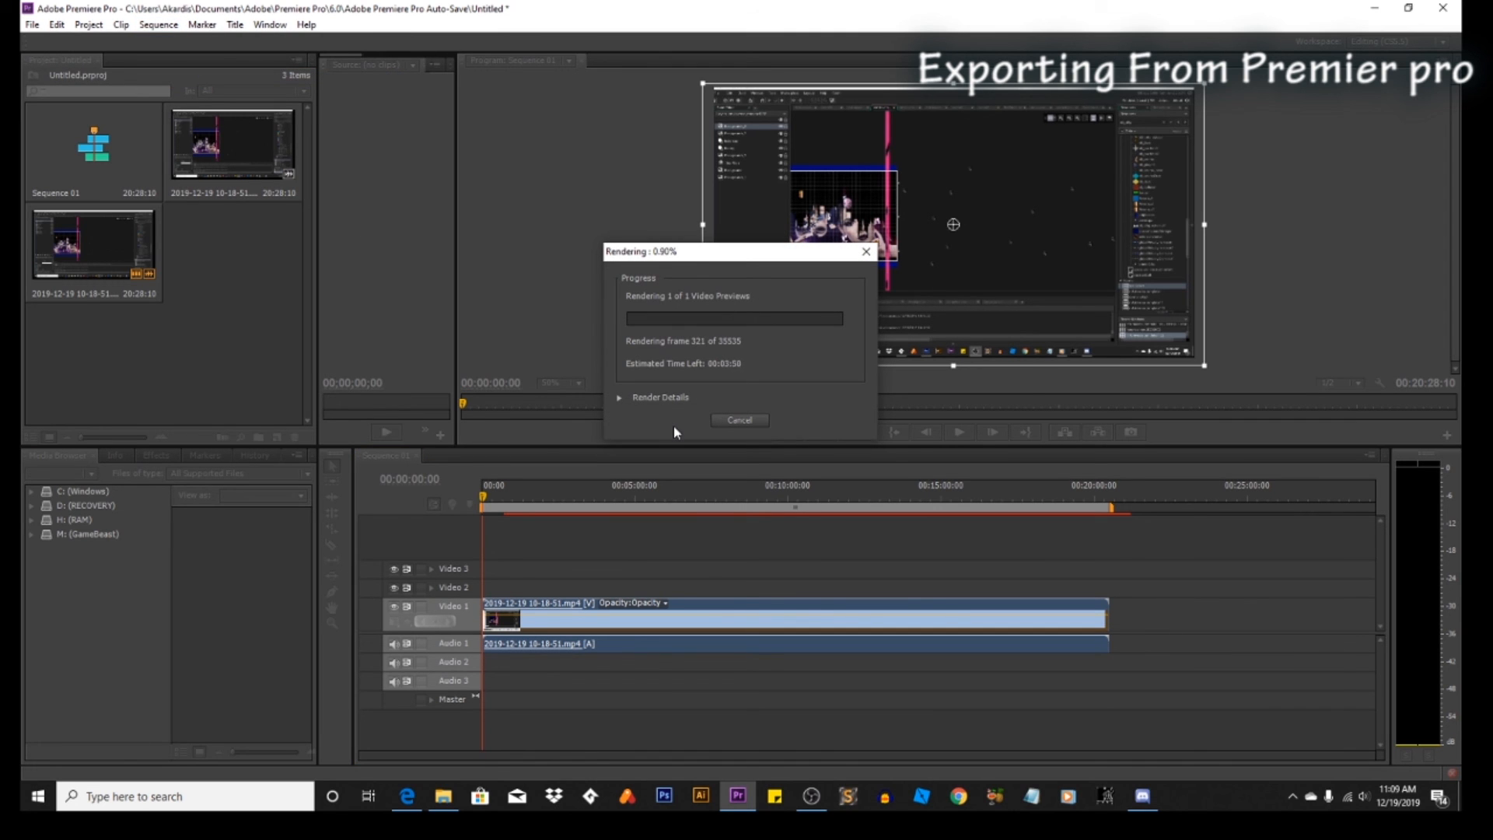
left_click(620, 398)
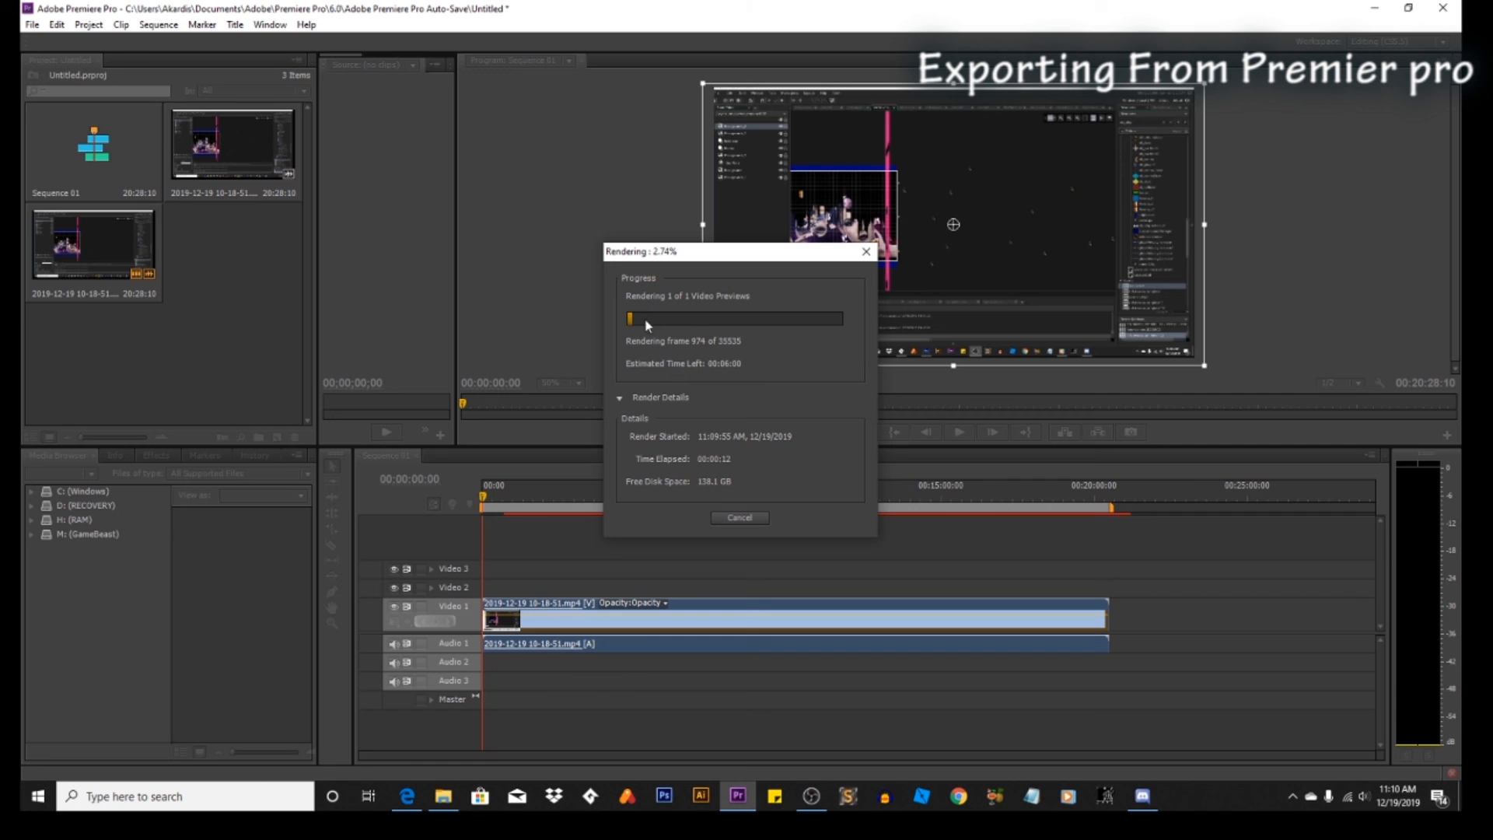
left_click(739, 519)
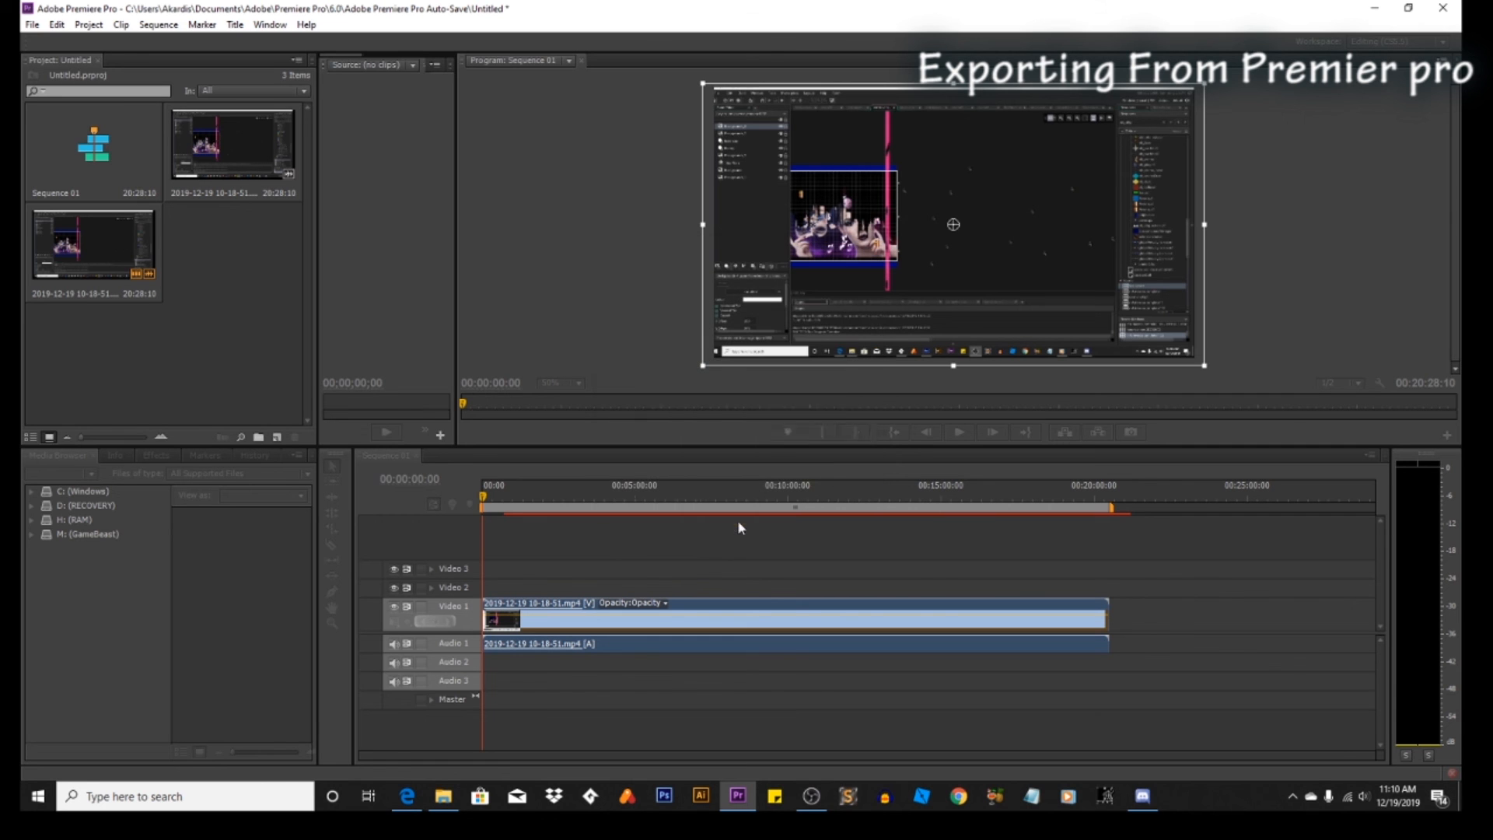
Step: Reopen the media export settings, review the video settings and start exporting Sequence 01 as an H.264 file
left_click(32, 24)
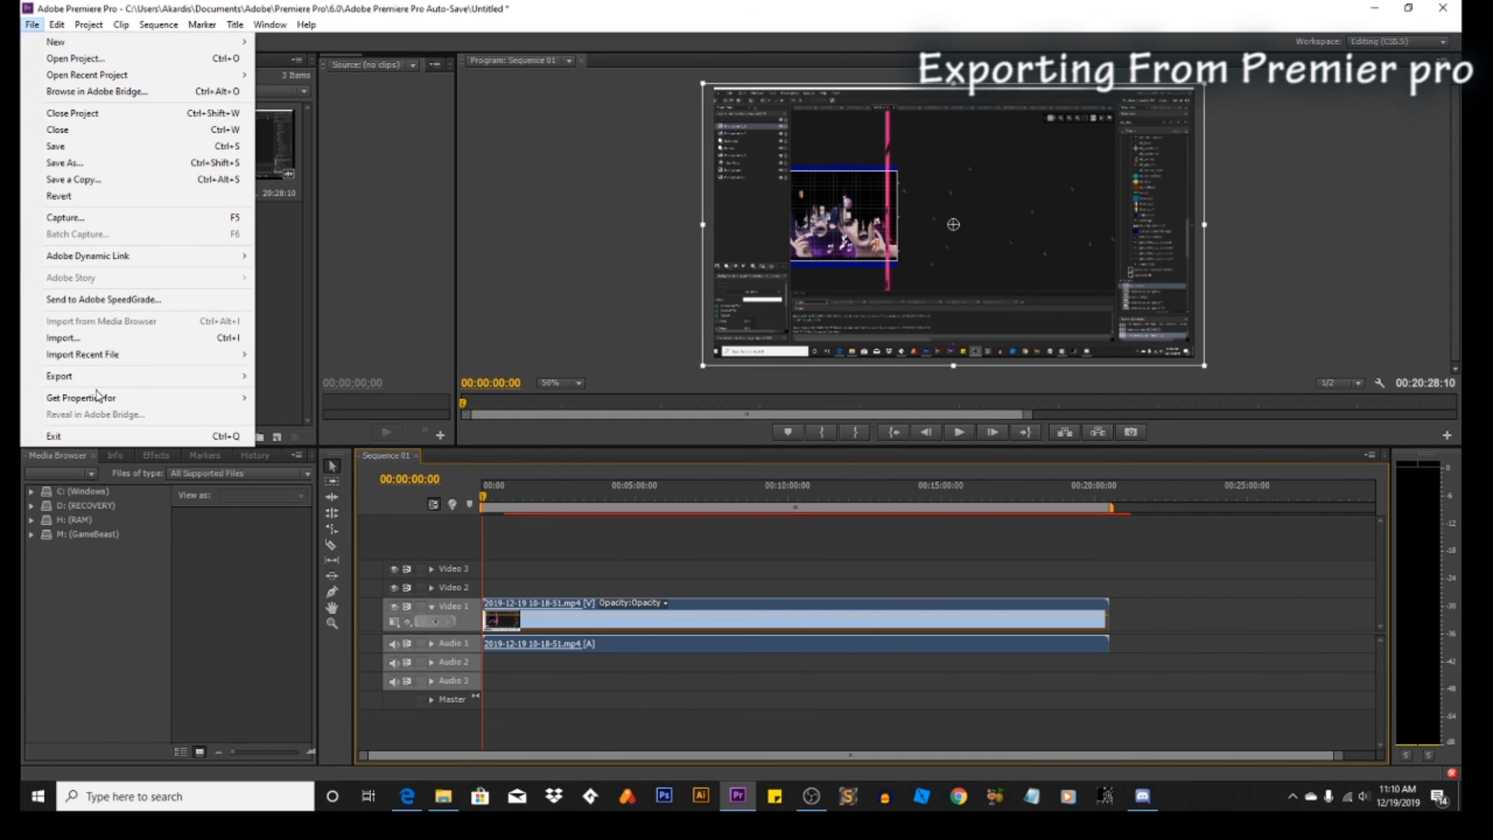
mouse_move(105, 376)
left_click(282, 376)
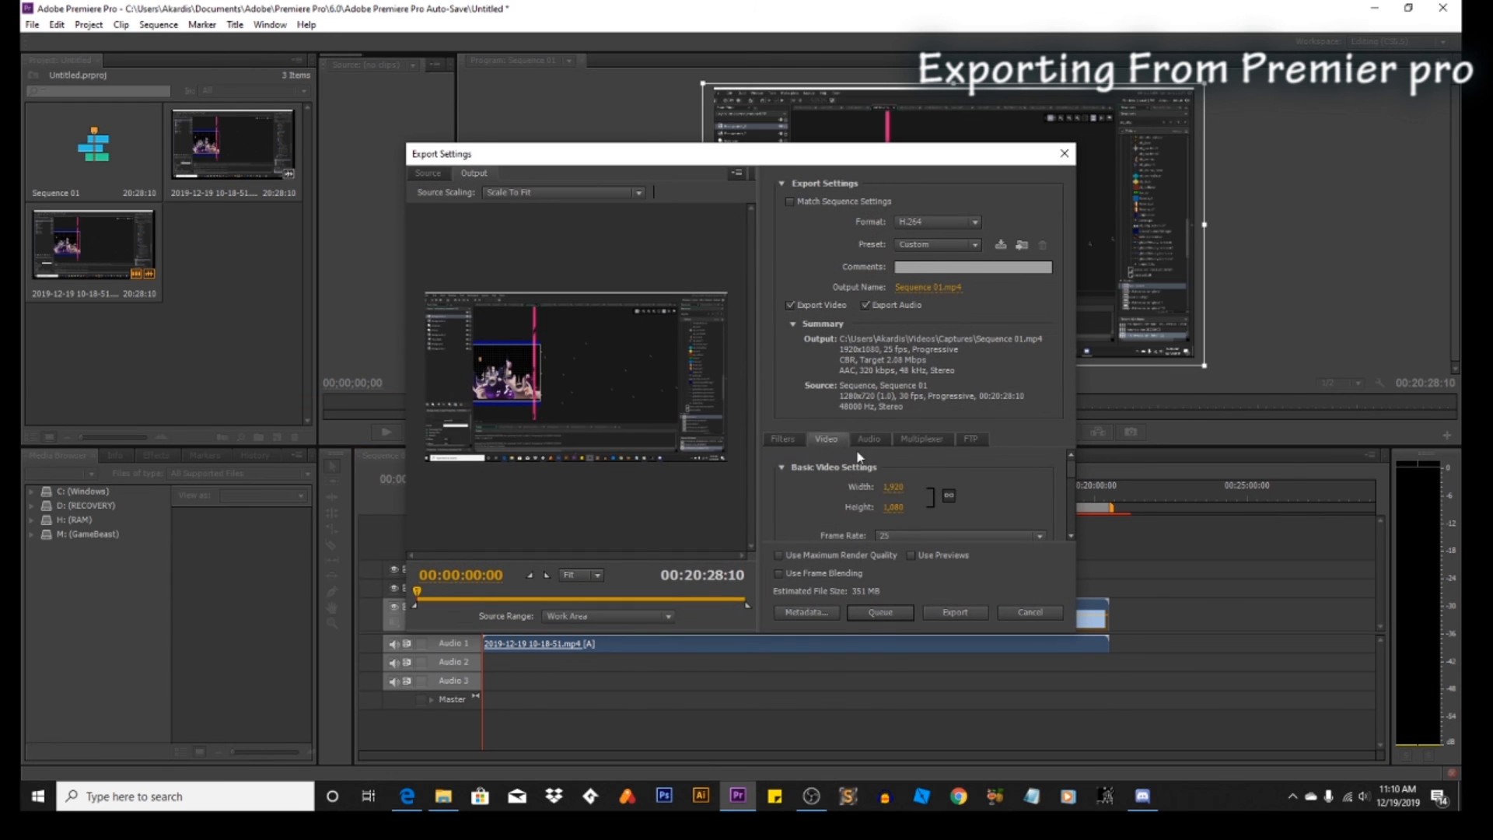
left_click_drag(1074, 467, 1065, 528)
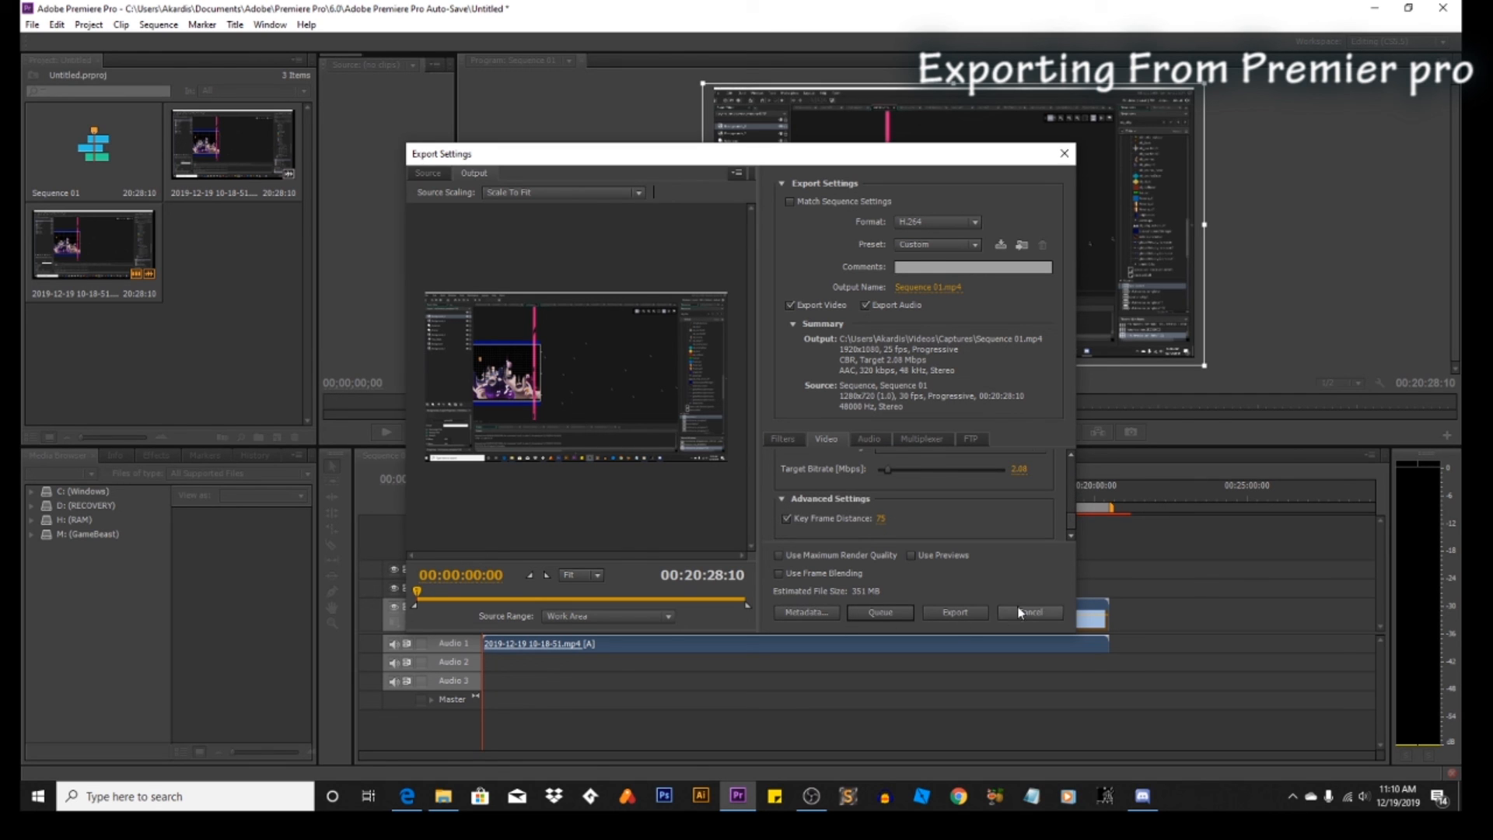
left_click(955, 615)
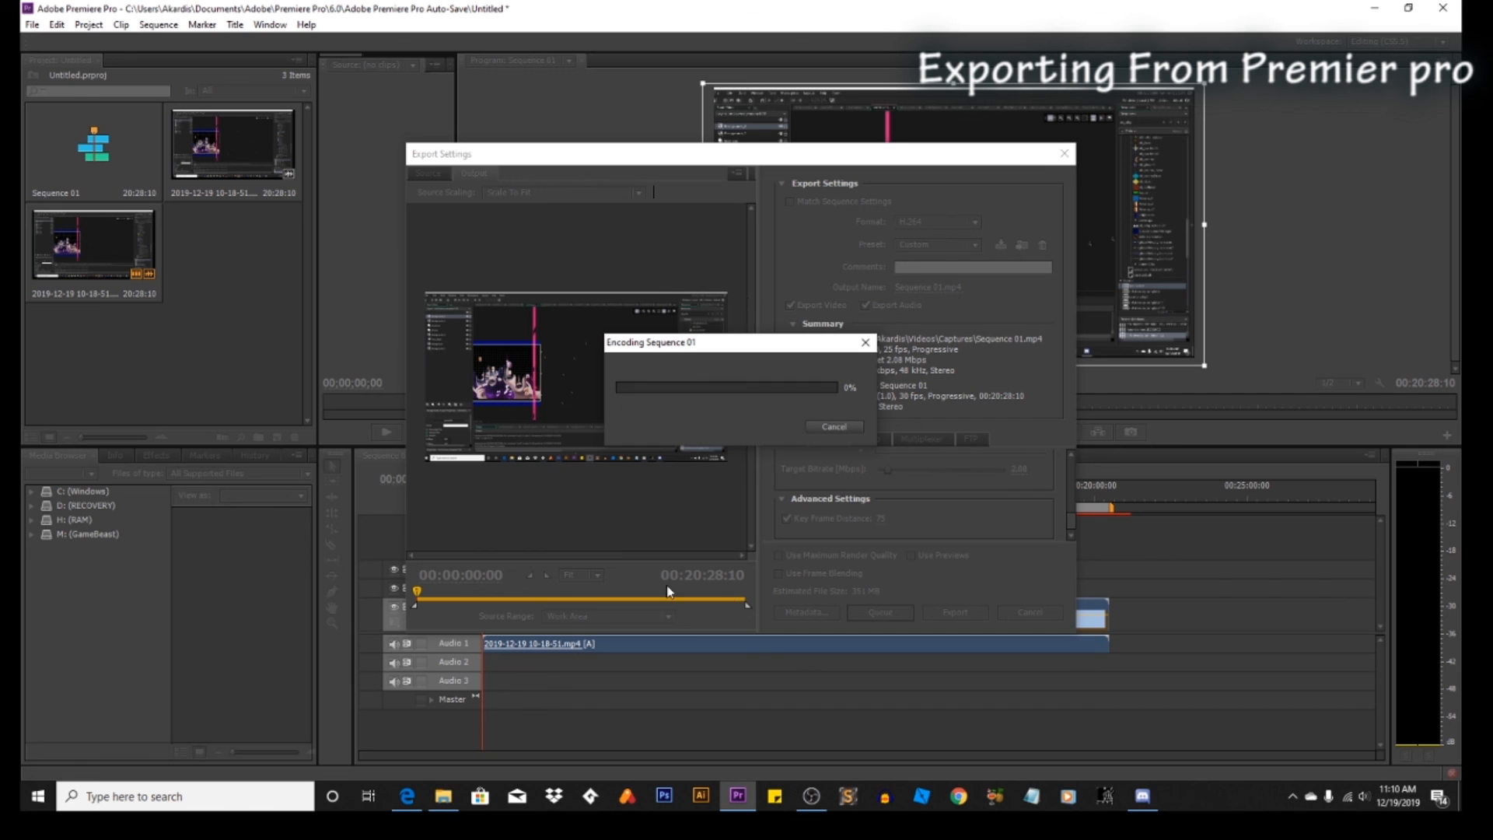